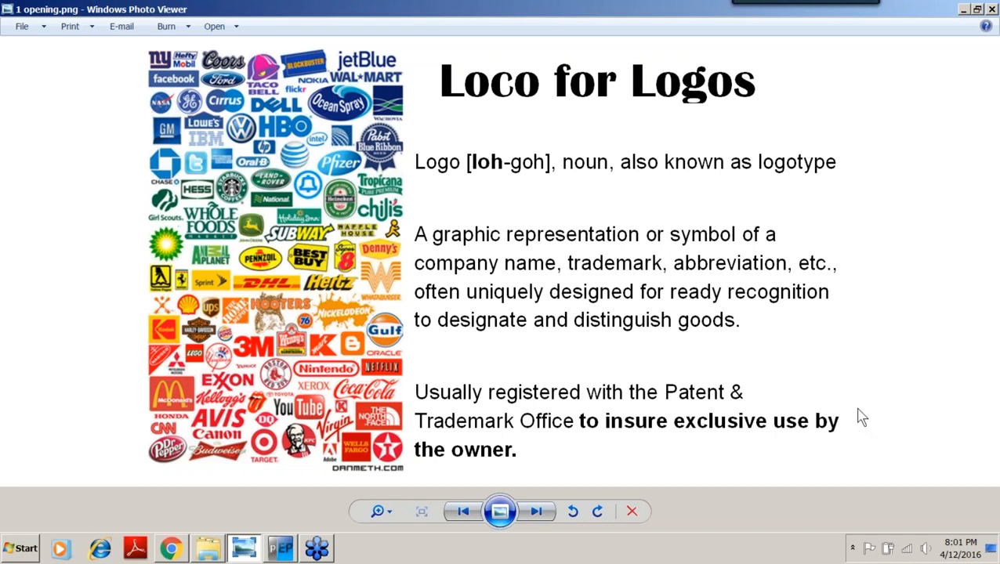
Page forward through the introductory presentation slides.
left_click(536, 514)
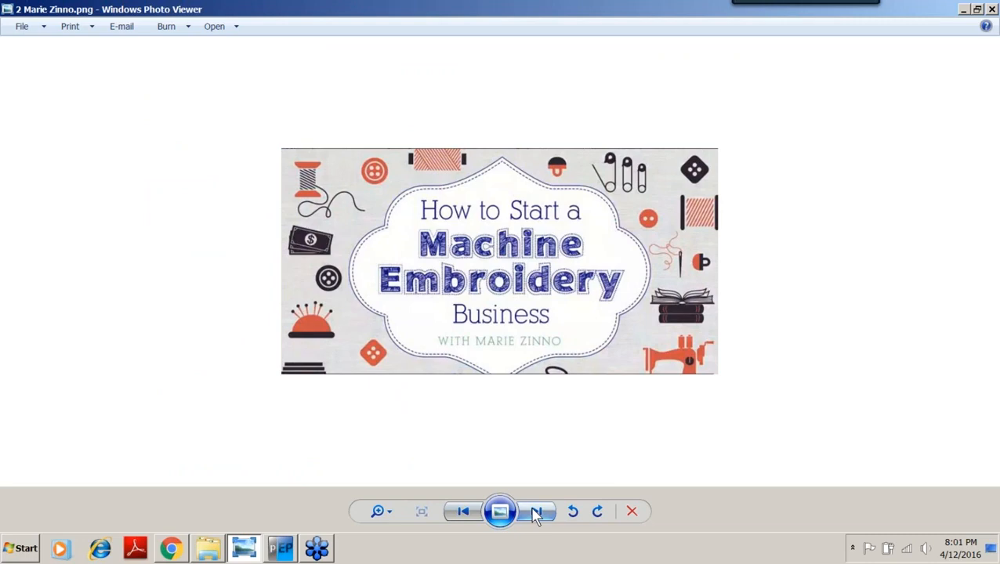
left_click(535, 512)
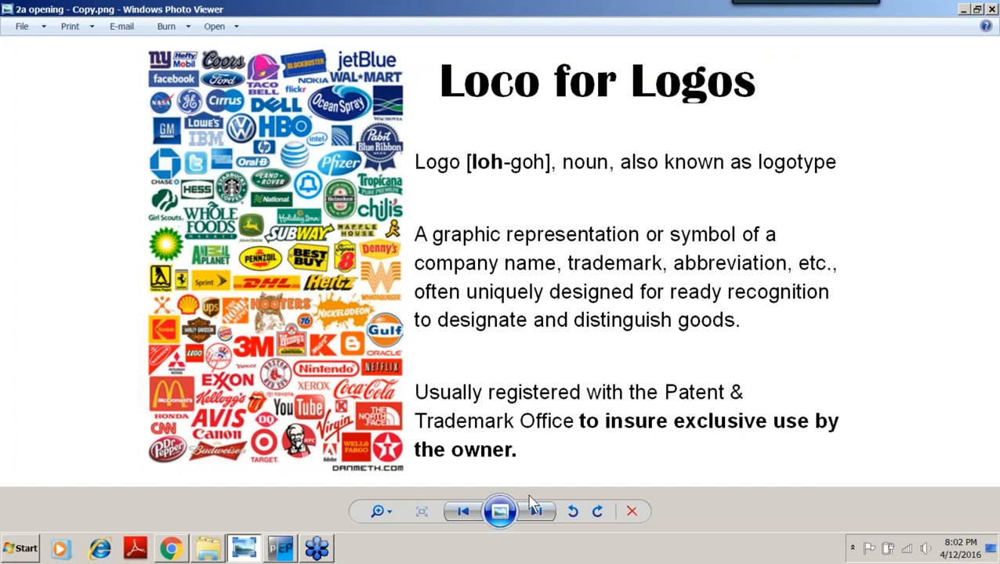
Switch to Perfect Embroidery Pro and load the "1 Coffee Bean sm.png" logo from the April Logos folder as the backdrop.
left_click(280, 550)
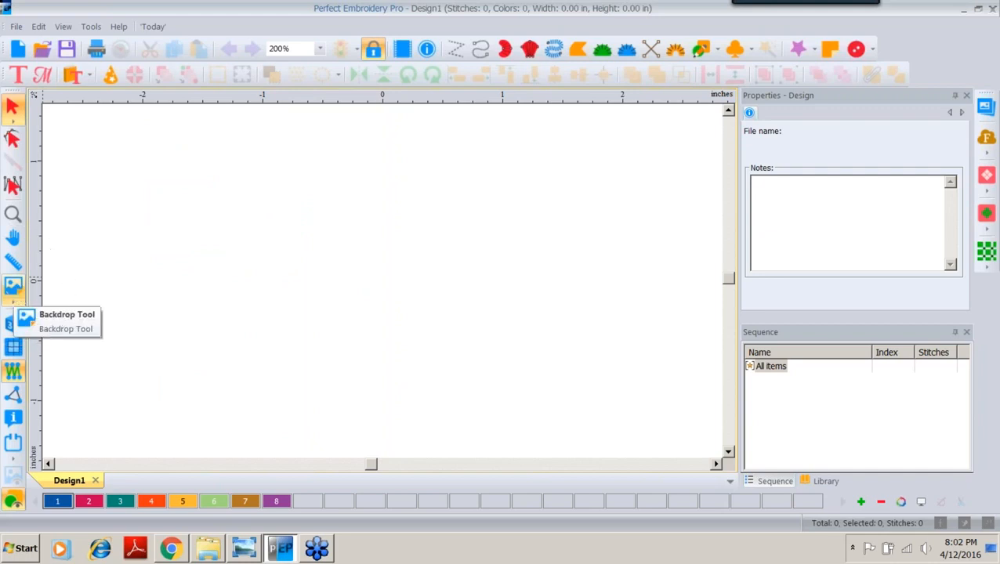
left_click(17, 290)
left_click(265, 261)
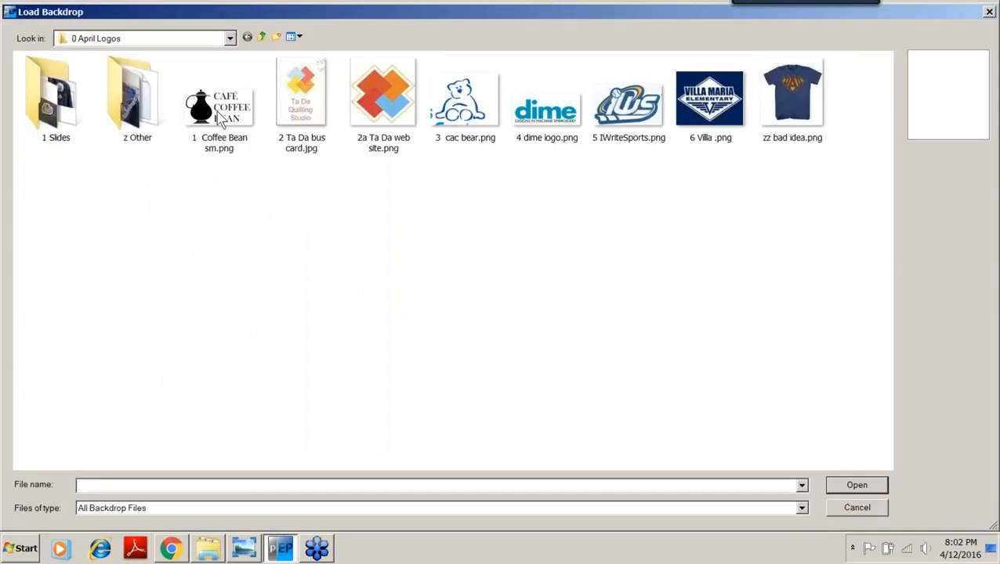
left_click(221, 116)
double_click(221, 116)
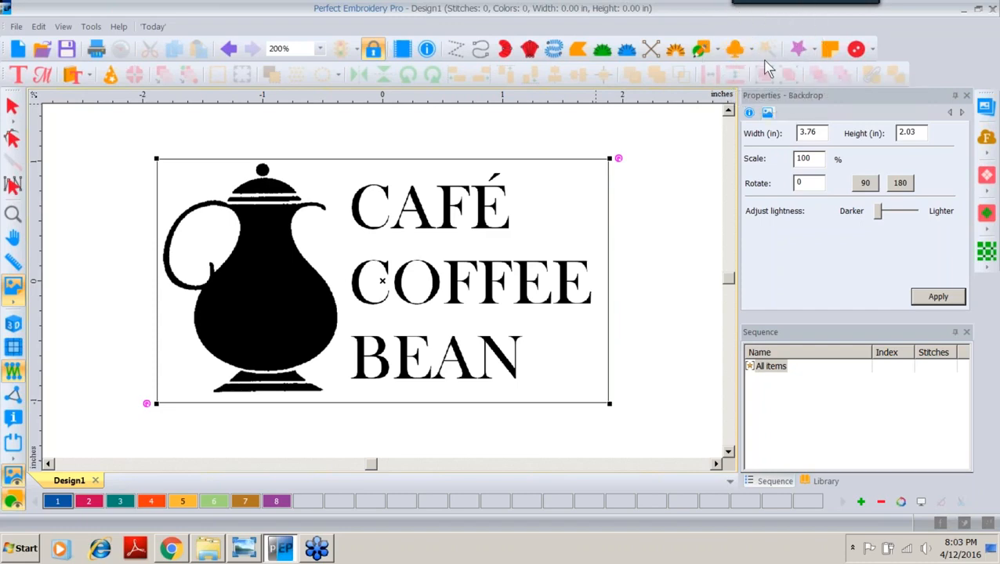
Create complex fills from the two base pieces of the coffee pot with the Magic Wand, using light green color 6.
left_click(458, 51)
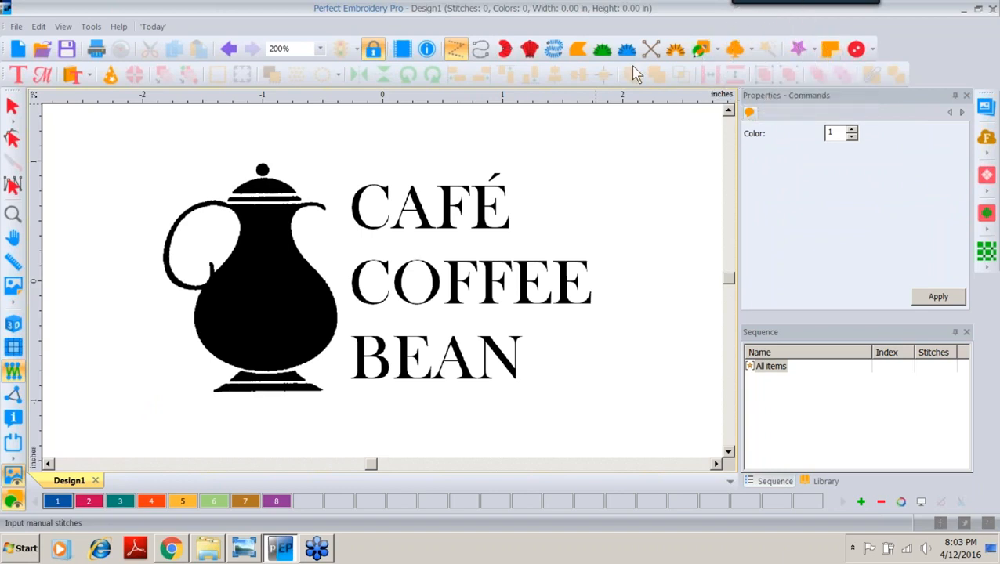
left_click(480, 51)
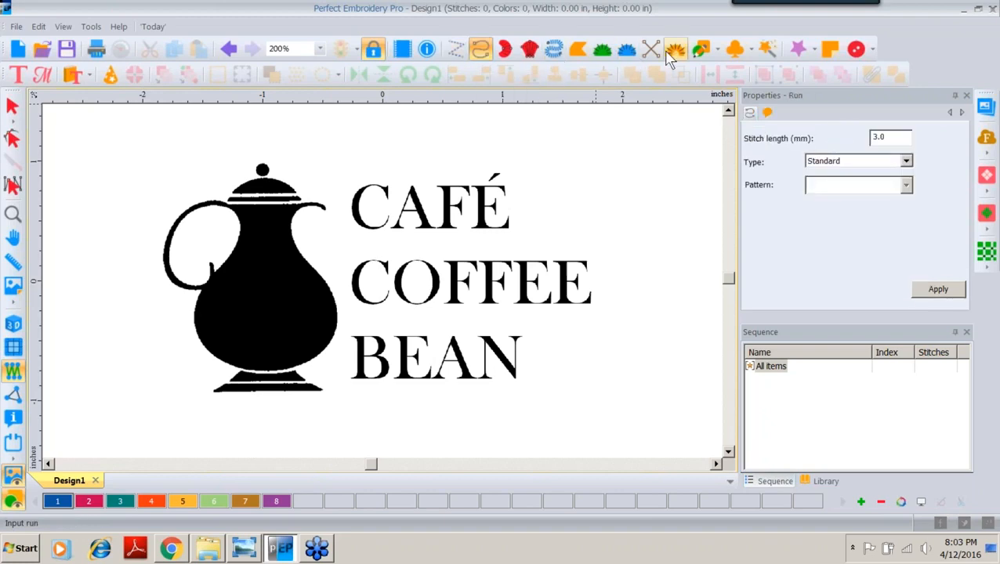
left_click(577, 54)
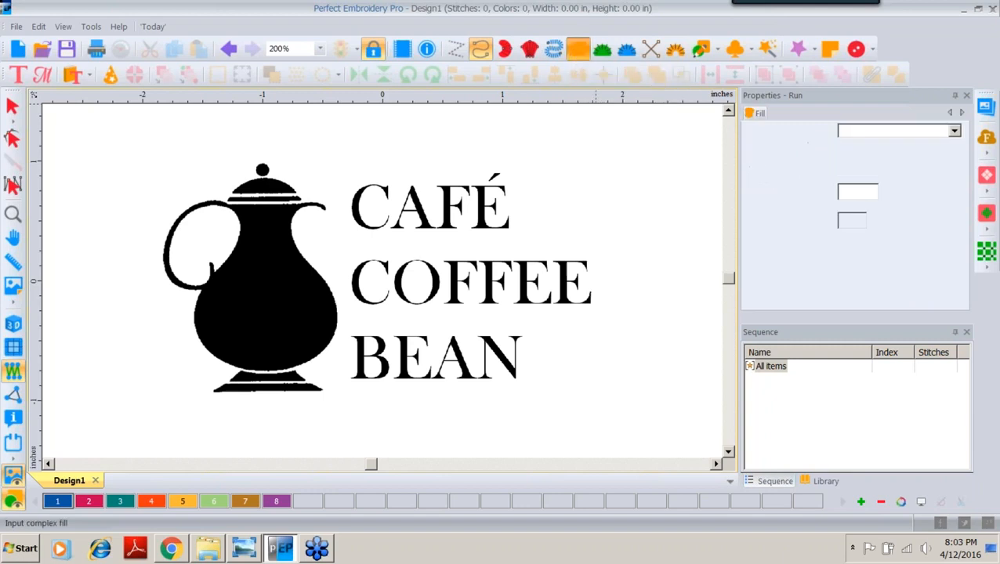
left_click(767, 52)
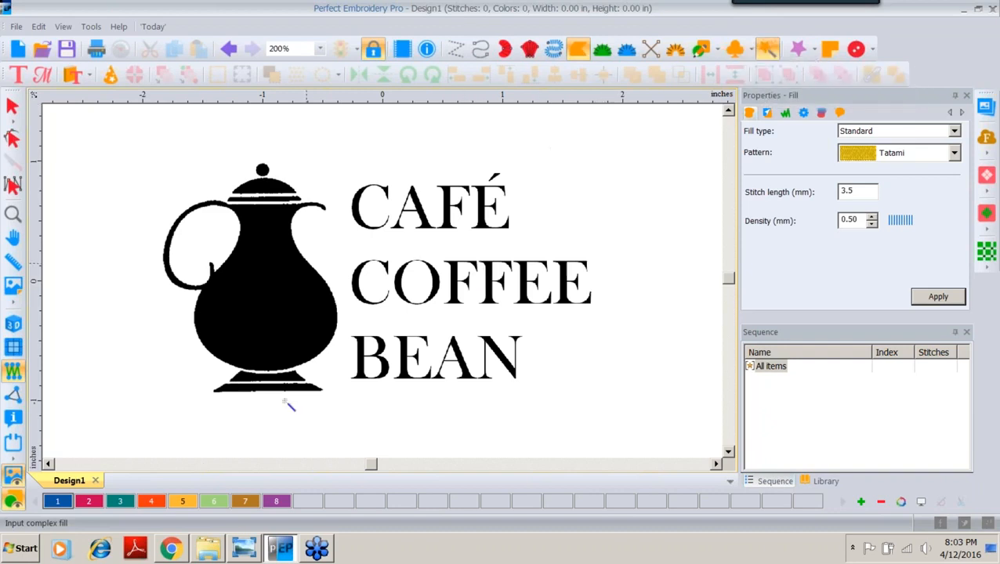
left_click(214, 501)
left_click(240, 390)
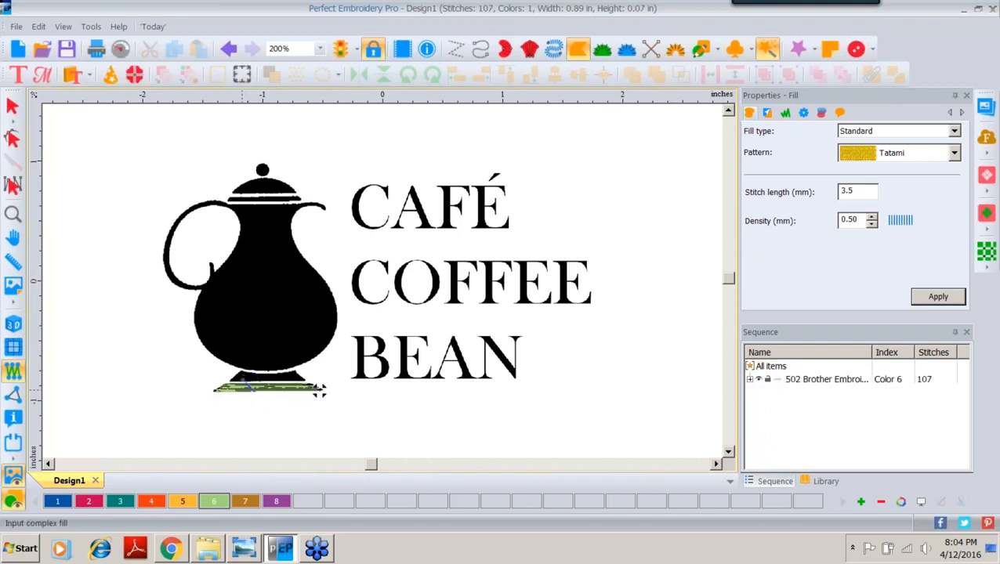
left_click(242, 380)
key("Return")
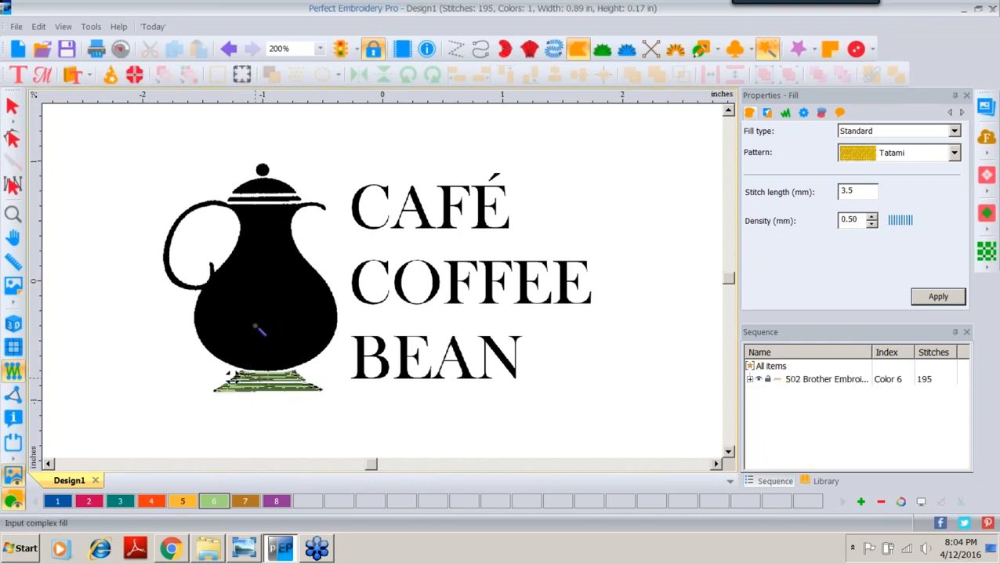
Create complex fills for the pot's body, rim band, lid and top knob from the backdrop.
left_click(270, 297)
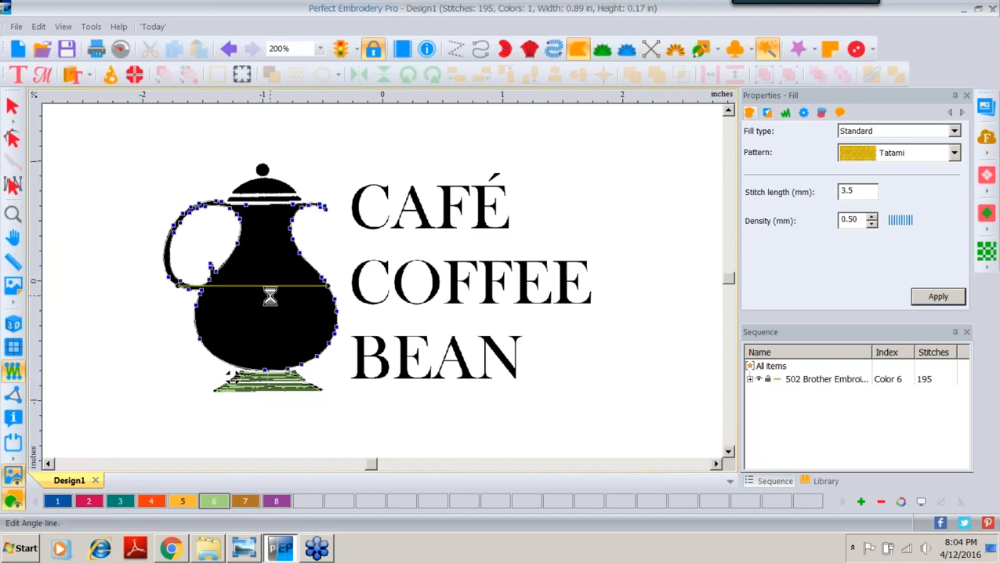
key("Return")
left_click(257, 202)
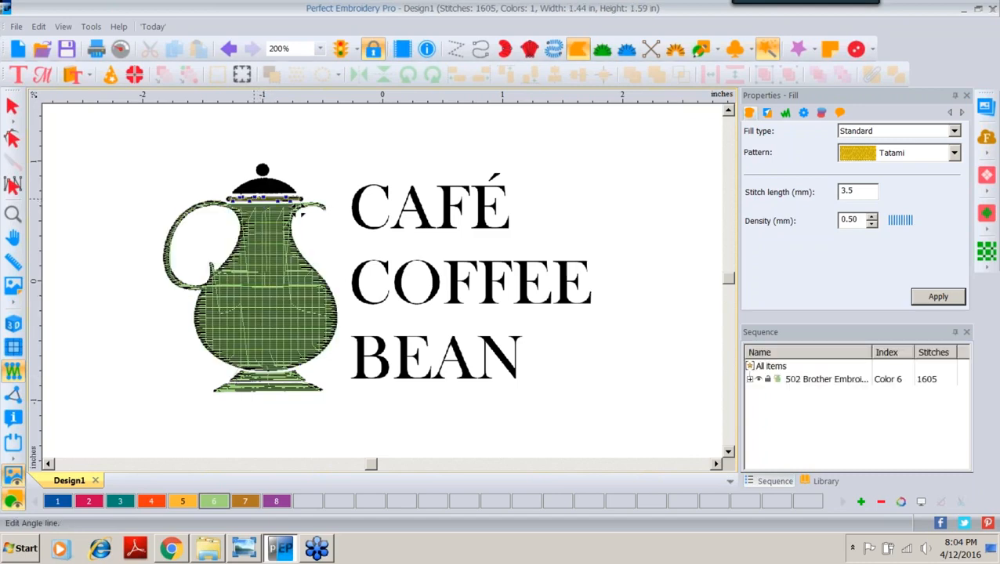
key("Return")
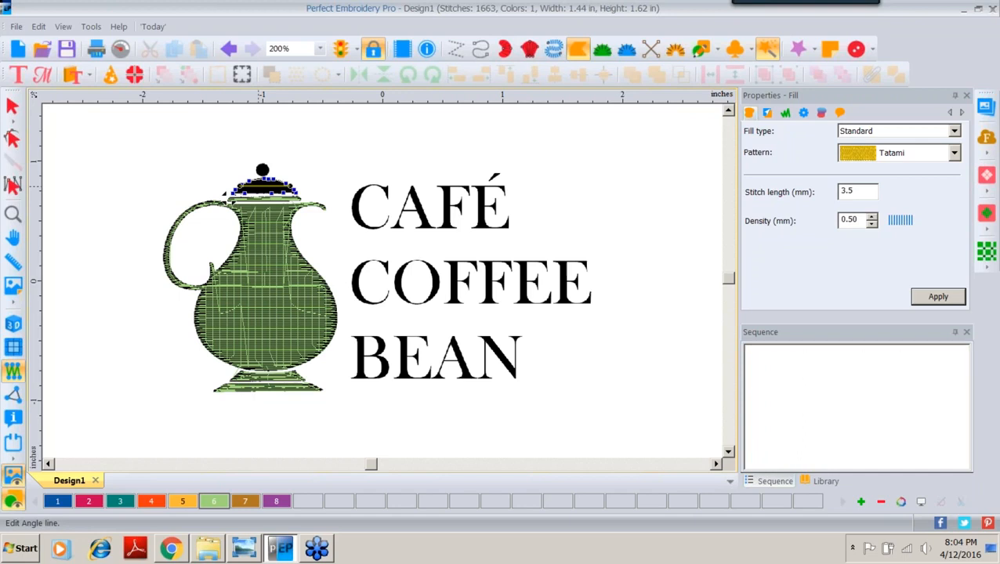
left_click(261, 169)
key("Return")
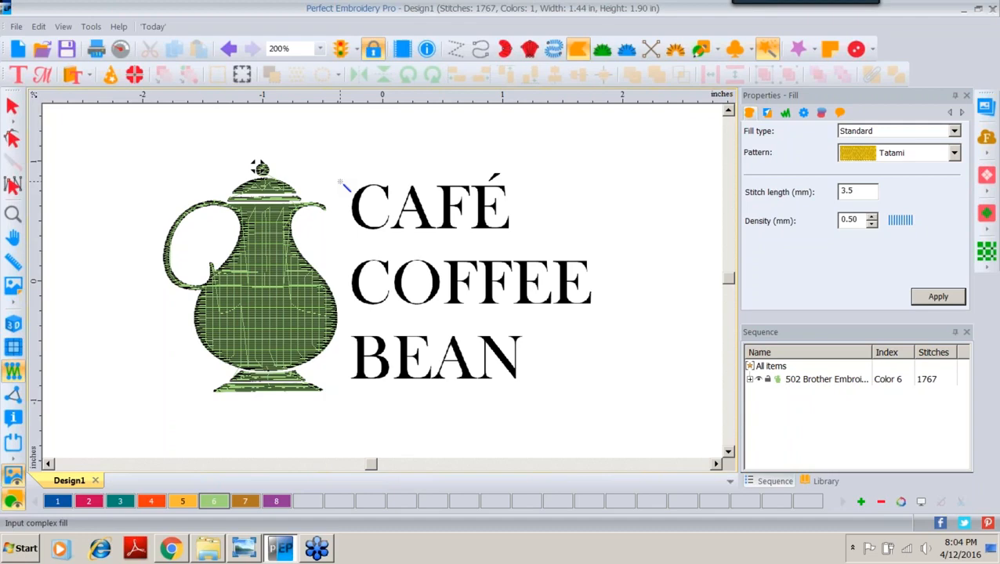
Lighten the backdrop image to make the stitches stand out from it.
left_click(13, 291)
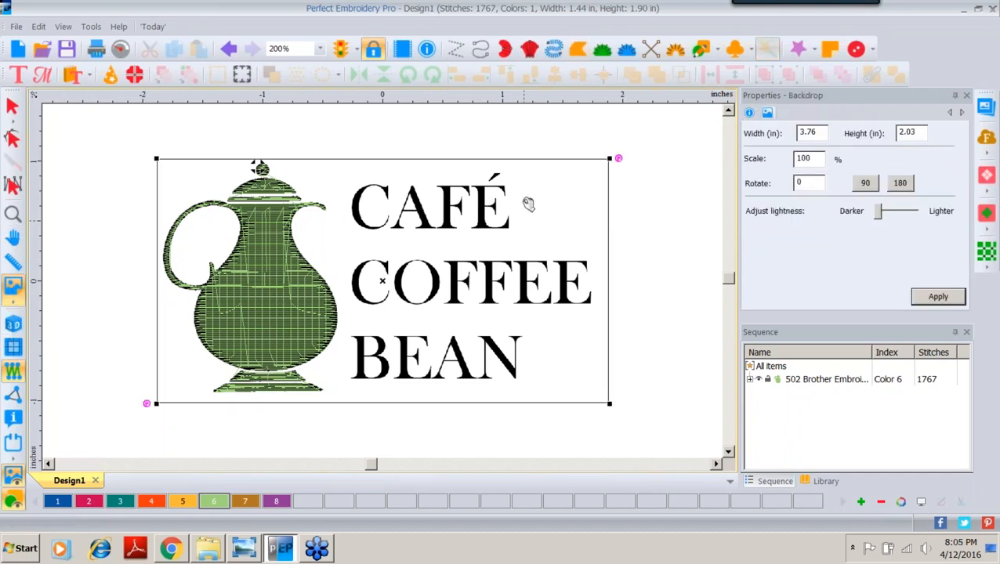
left_click(856, 229)
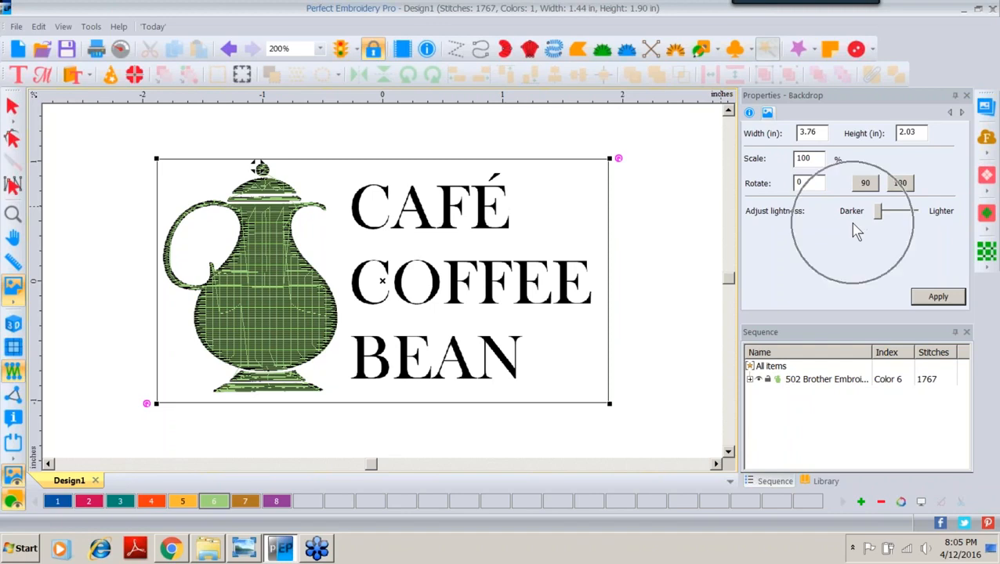
left_click(795, 224)
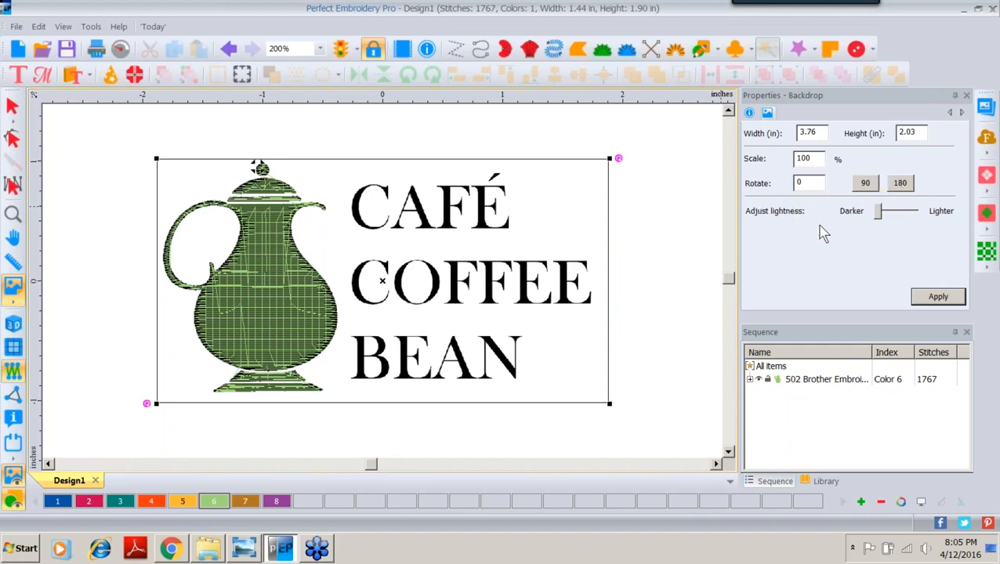
left_click_drag(881, 216, 905, 216)
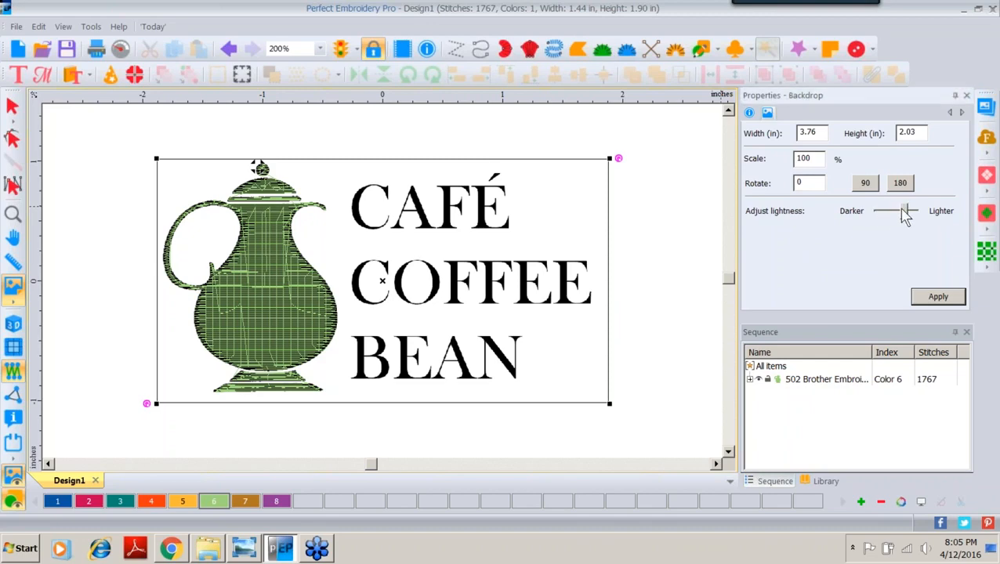
left_click(935, 299)
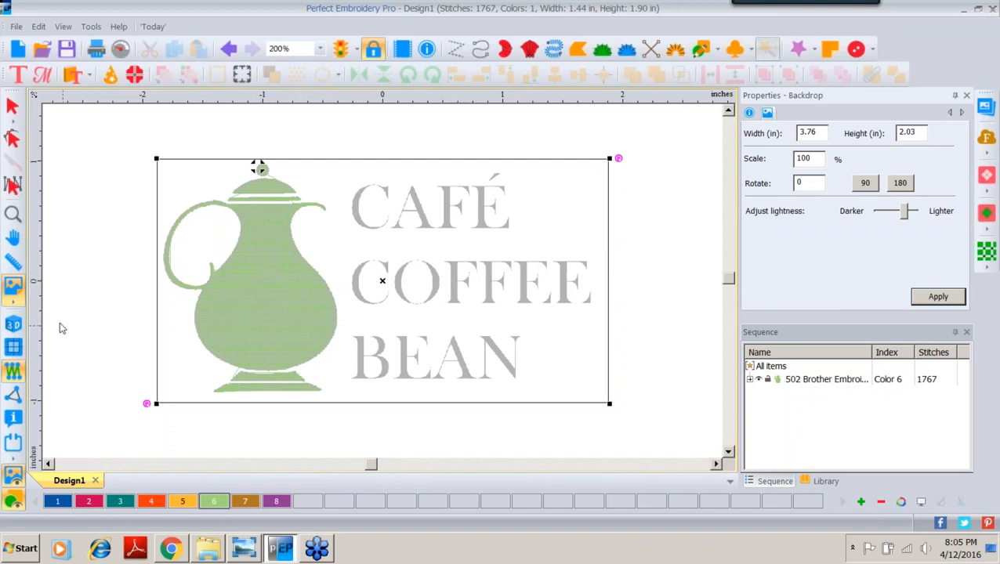
Turn on the 3D stitch view and return the backdrop to its darkest lightness setting.
left_click(13, 324)
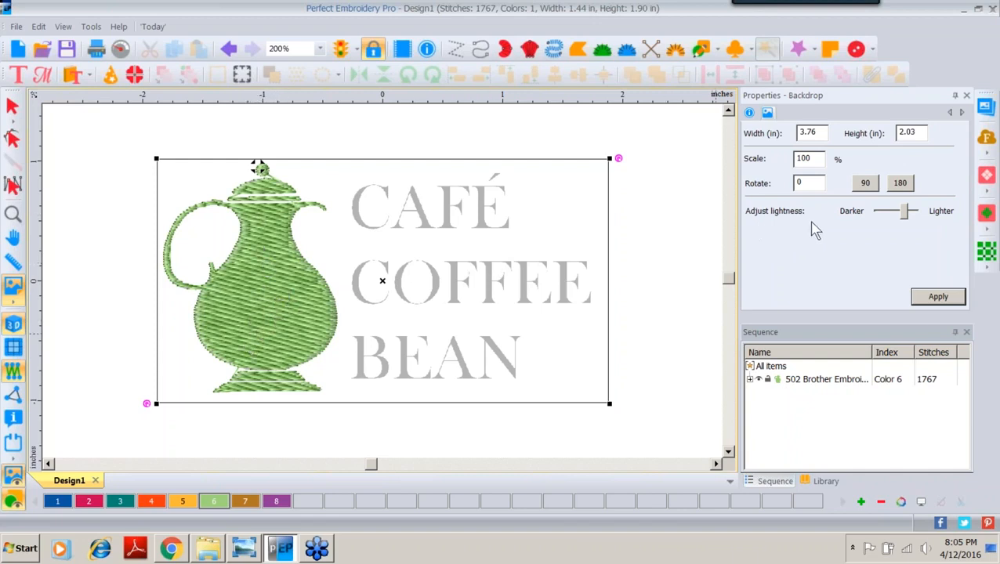
left_click(892, 222)
left_click_drag(905, 212, 878, 222)
left_click(937, 297)
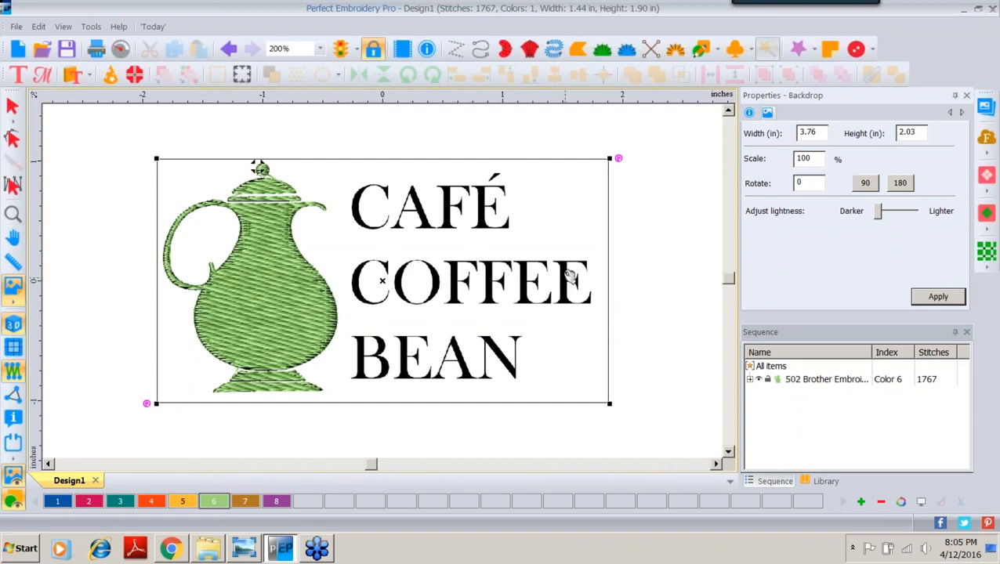
Place a text object with the letter A above the logo's word CAFÉ and color it teal green, color 3.
left_click(728, 112)
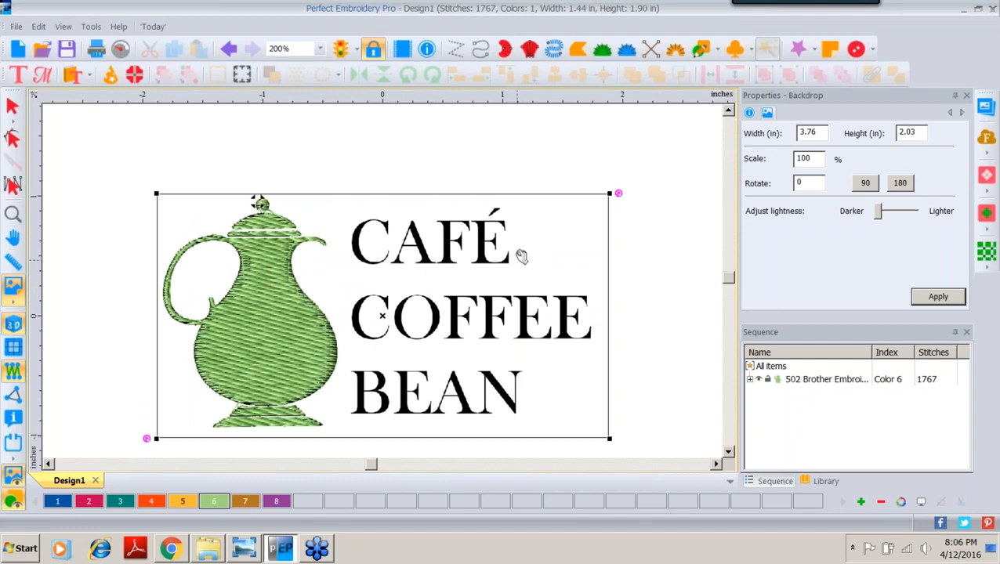
left_click(19, 76)
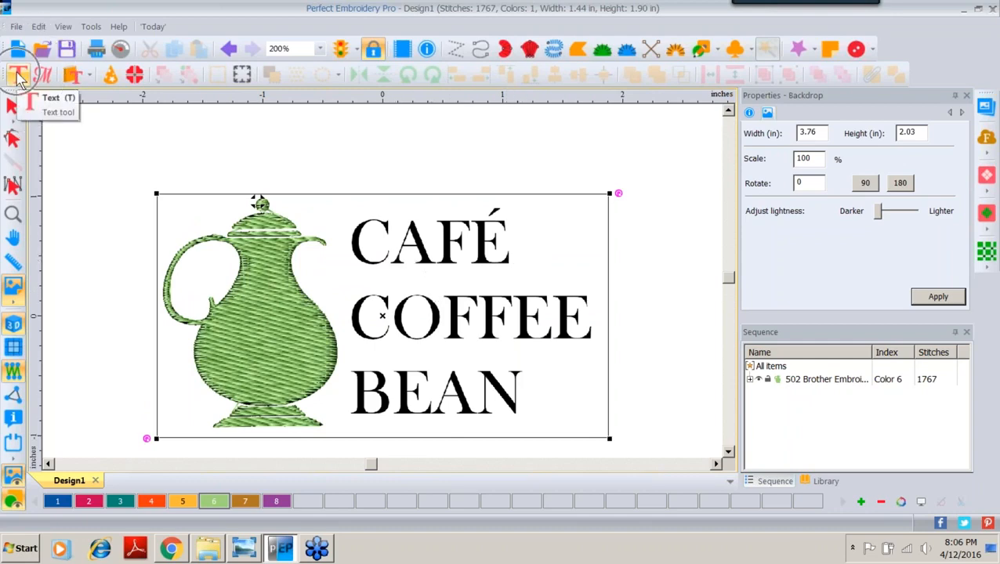
left_click(373, 208)
type("A")
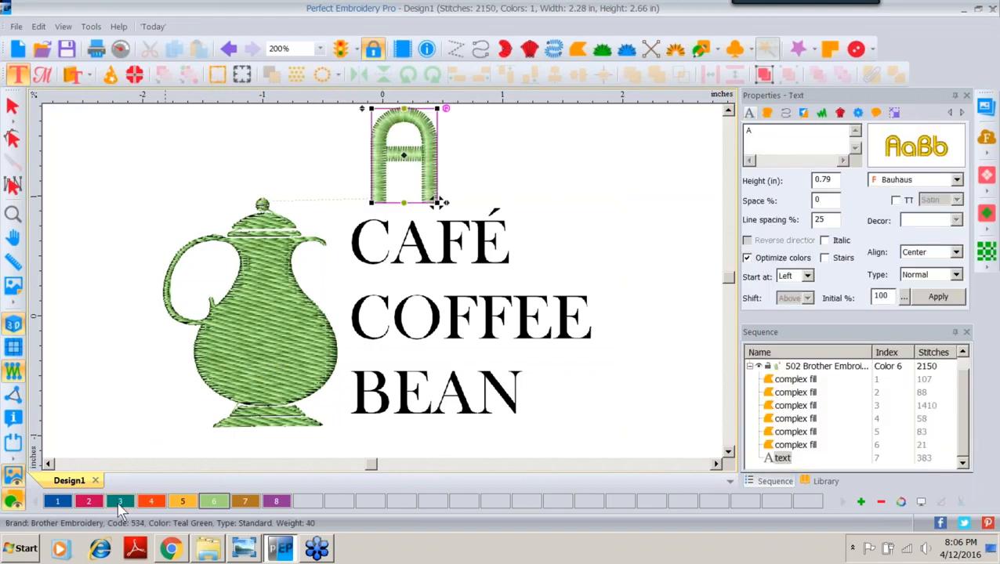
left_click(119, 503)
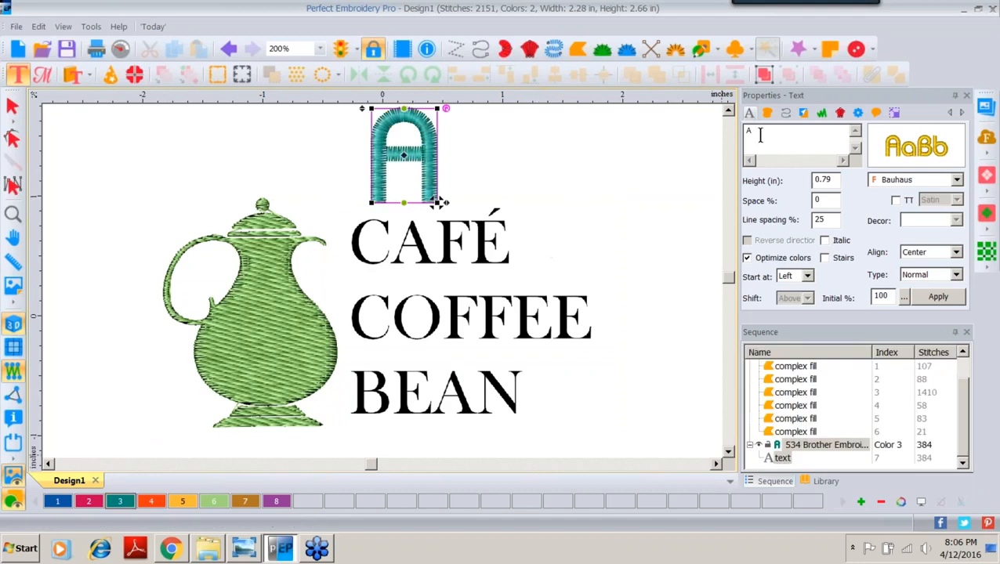
Replace the placed letter with the word CAFE in capitals and apply it.
left_click(728, 110)
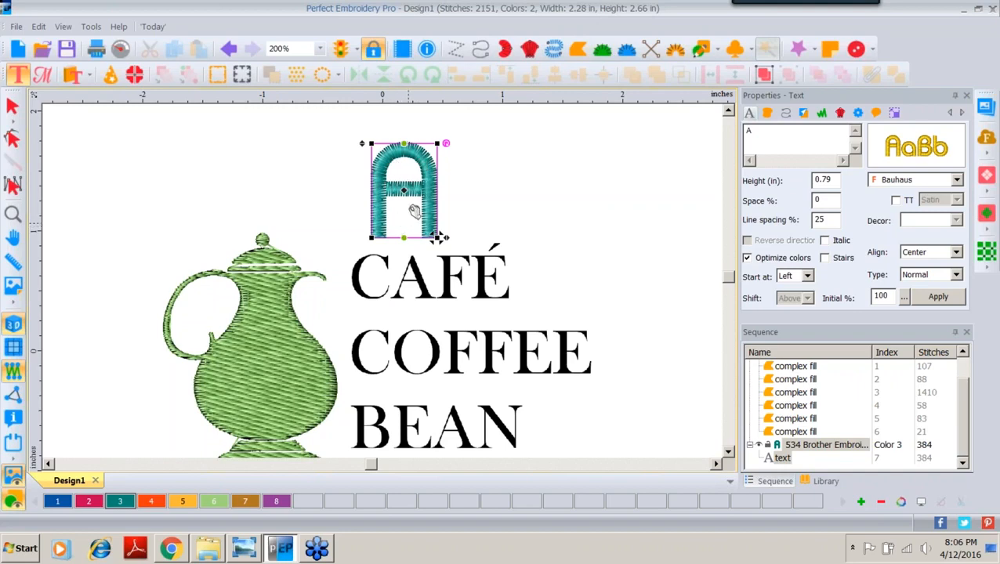
mouse_move(921, 151)
double_click(758, 132)
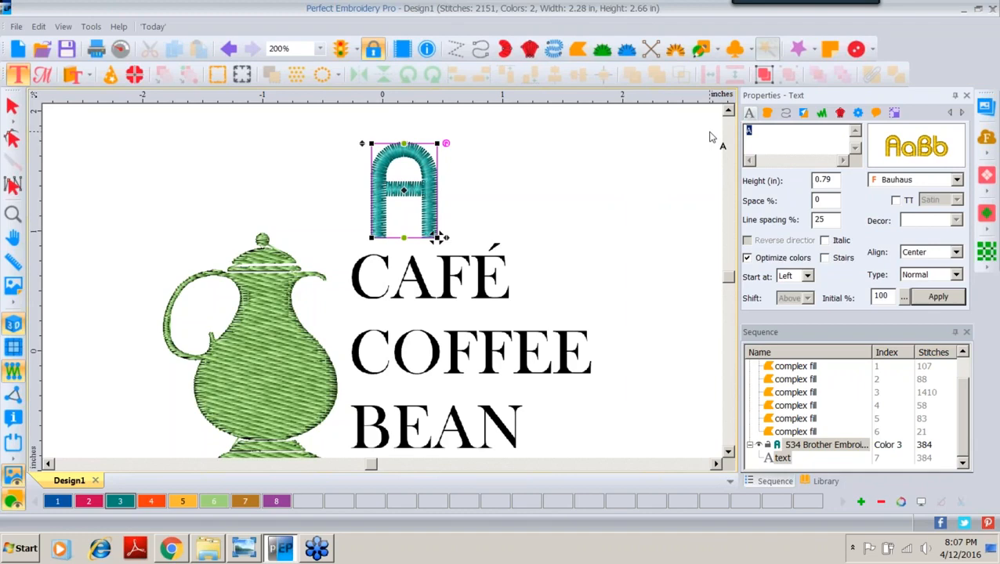
key("Caps_Lock")
type("CA")
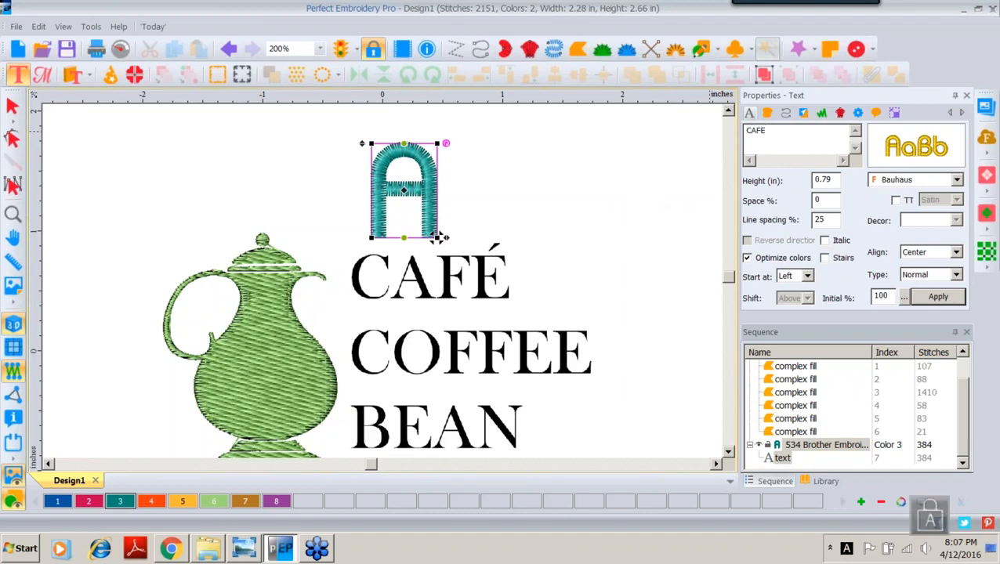
type("FE")
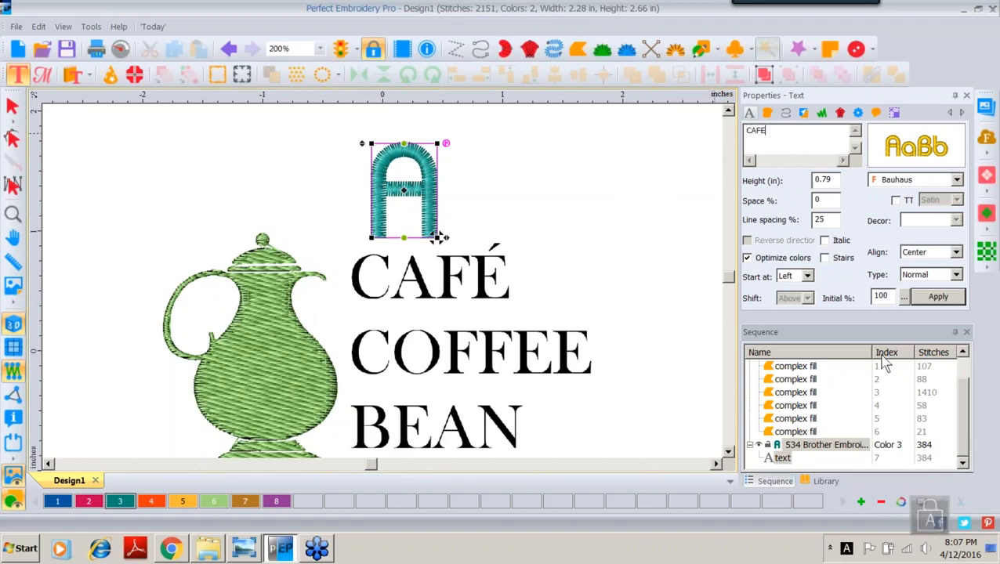
left_click(938, 297)
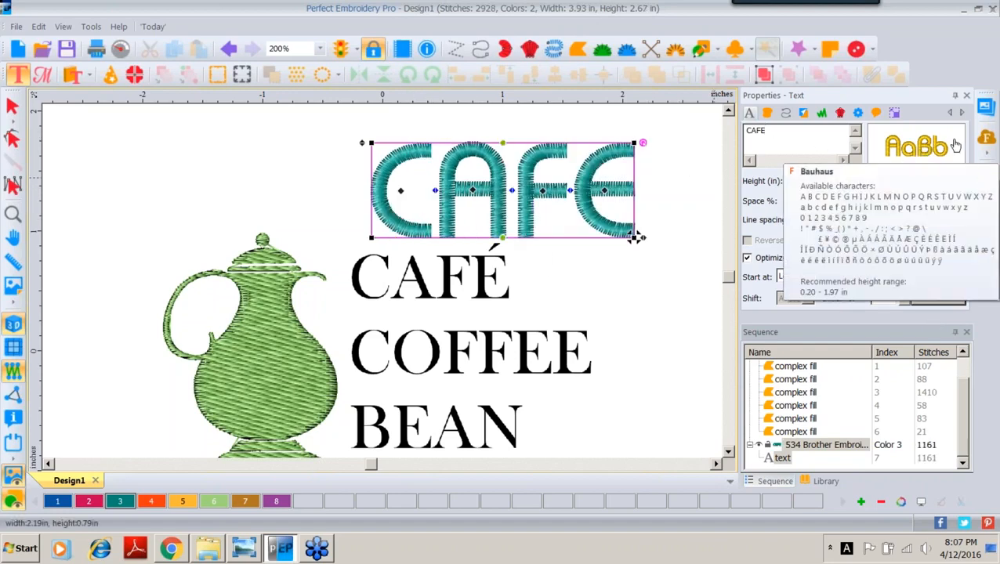
Change the font of the CAFE text to Ath_M from the font catalog.
left_click(924, 149)
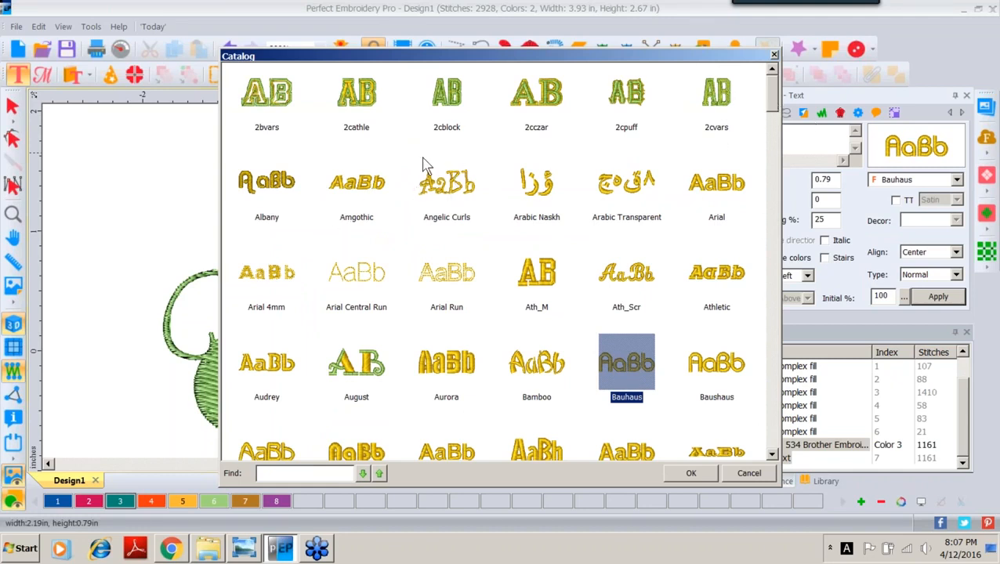
left_click(532, 272)
double_click(532, 272)
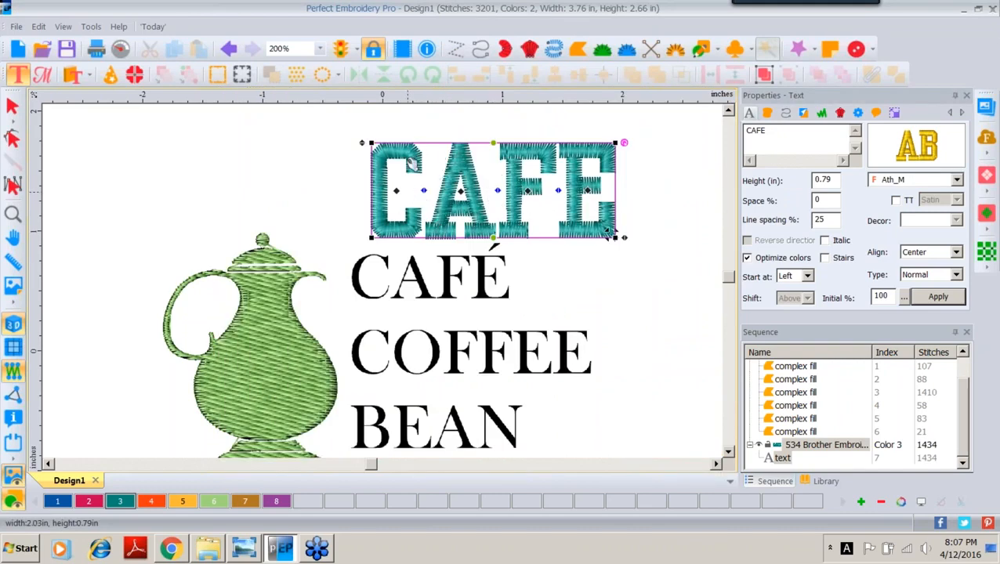
Change the font of the CAFE text to Bordeaux from the font catalog.
left_click(929, 153)
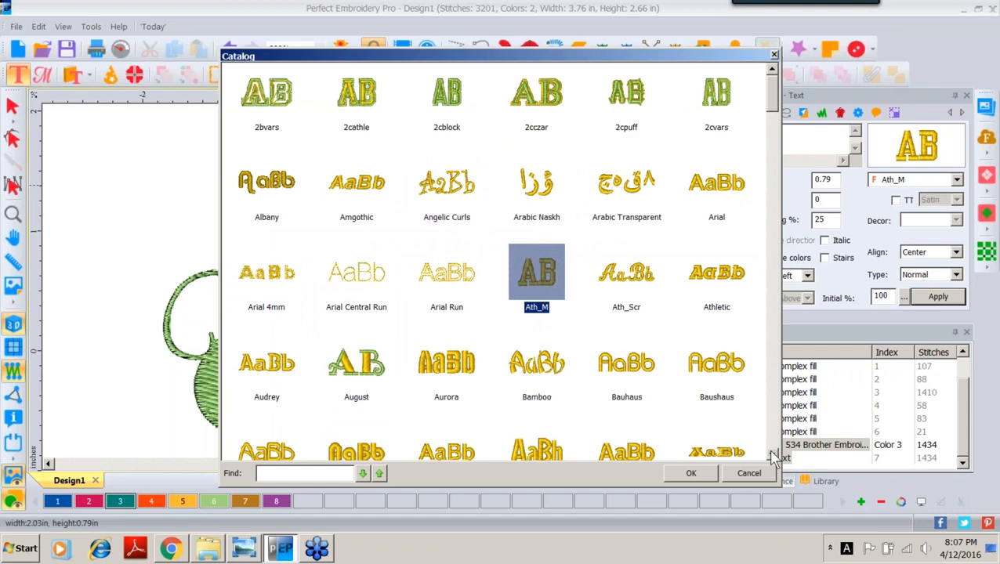
scroll(342, 419, "down", 4)
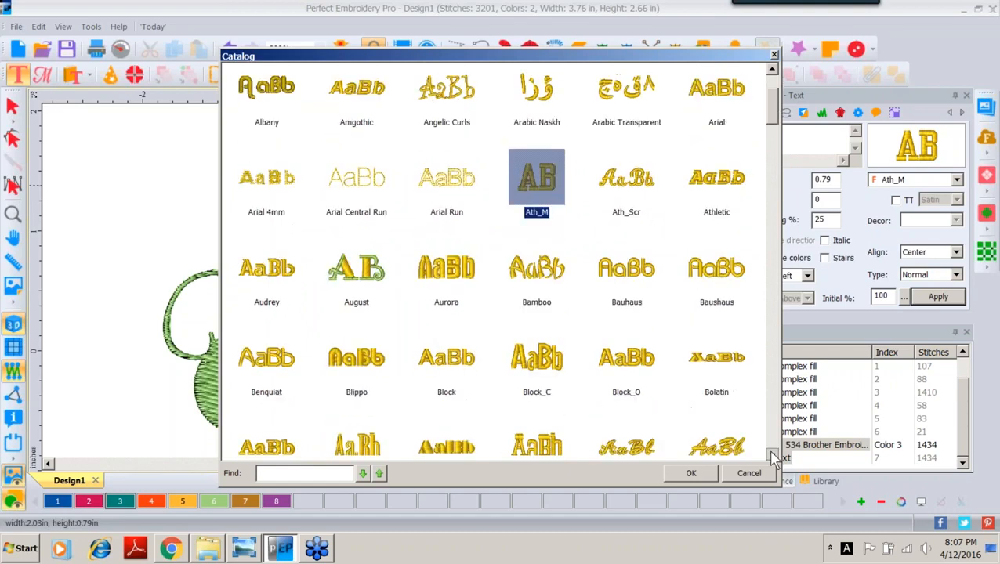
double_click(352, 411)
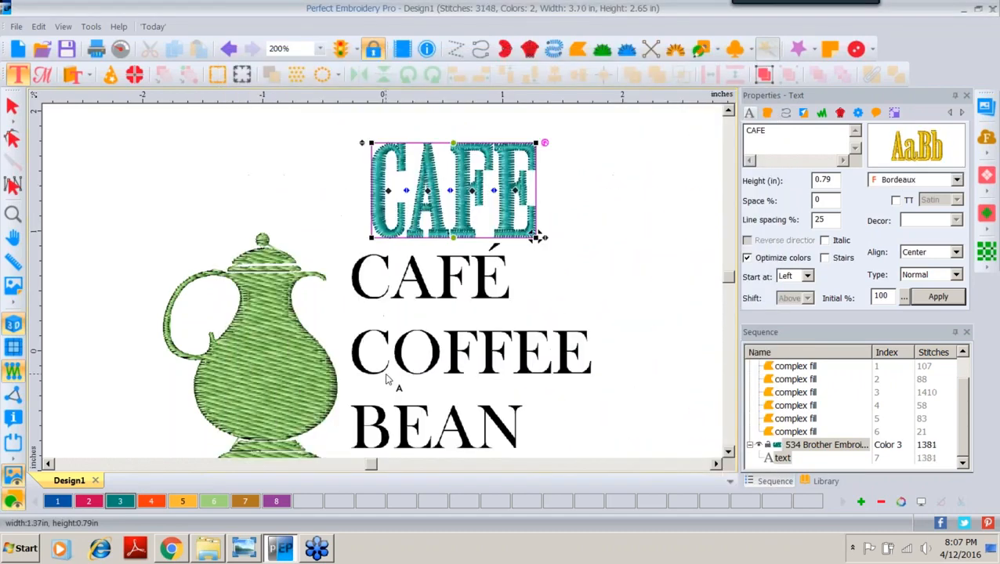
Change the font of the CAFE text to Centuri2 from the font catalog.
left_click(903, 158)
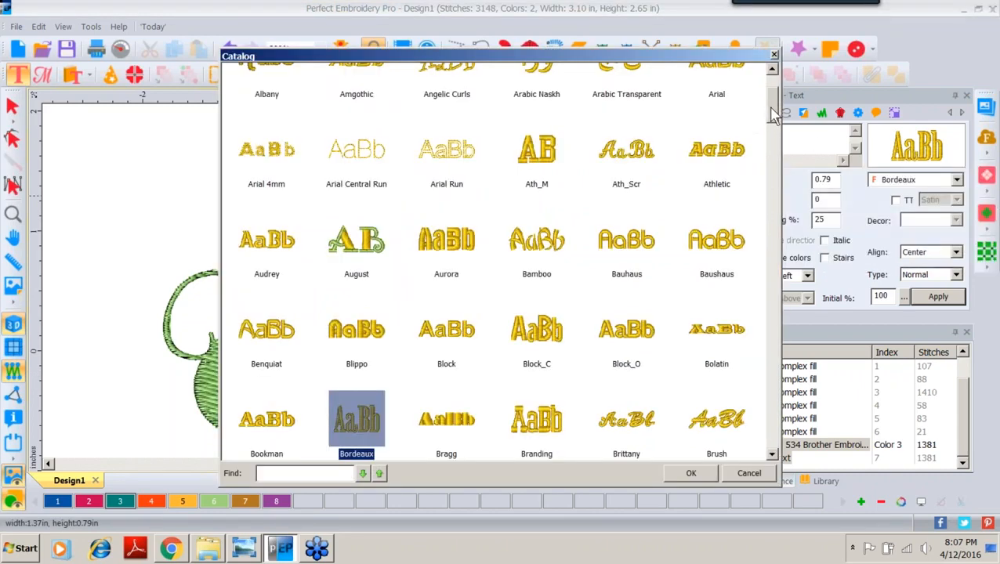
scroll(733, 189, "down", 4)
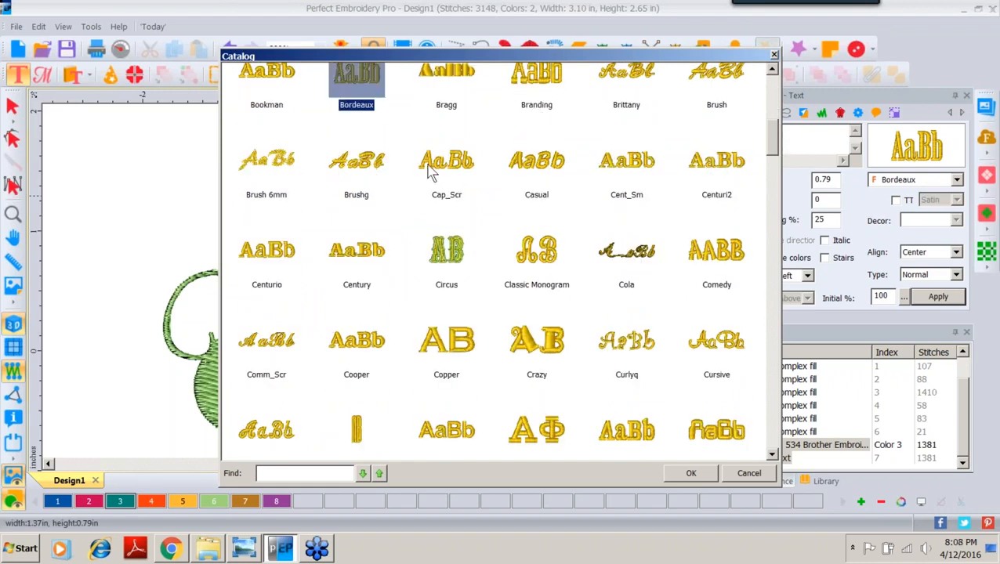
double_click(728, 157)
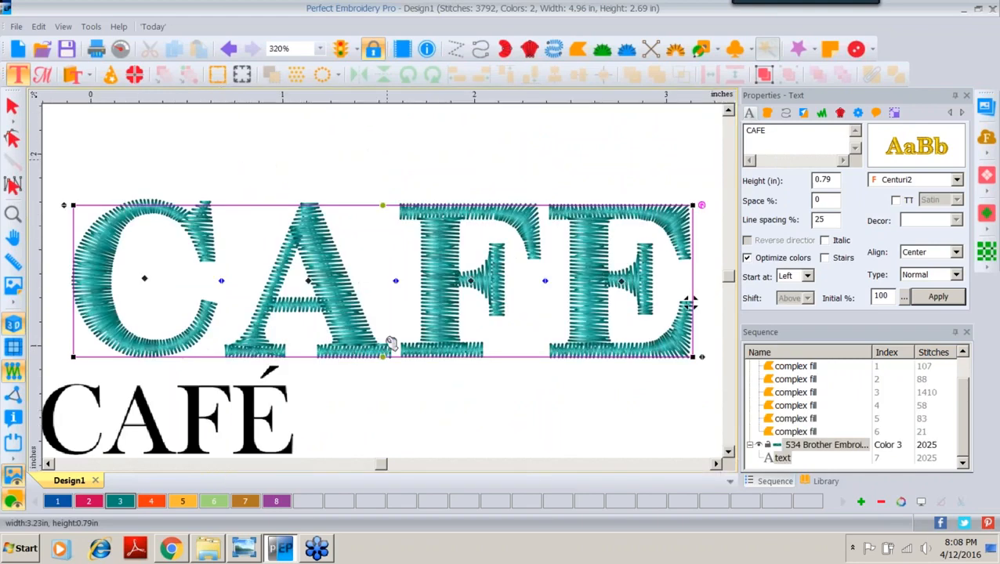
Scale the CAFE text down proportionally to about 1.3 in wide and position it just above the logo's word CAFÉ.
left_click(12, 106)
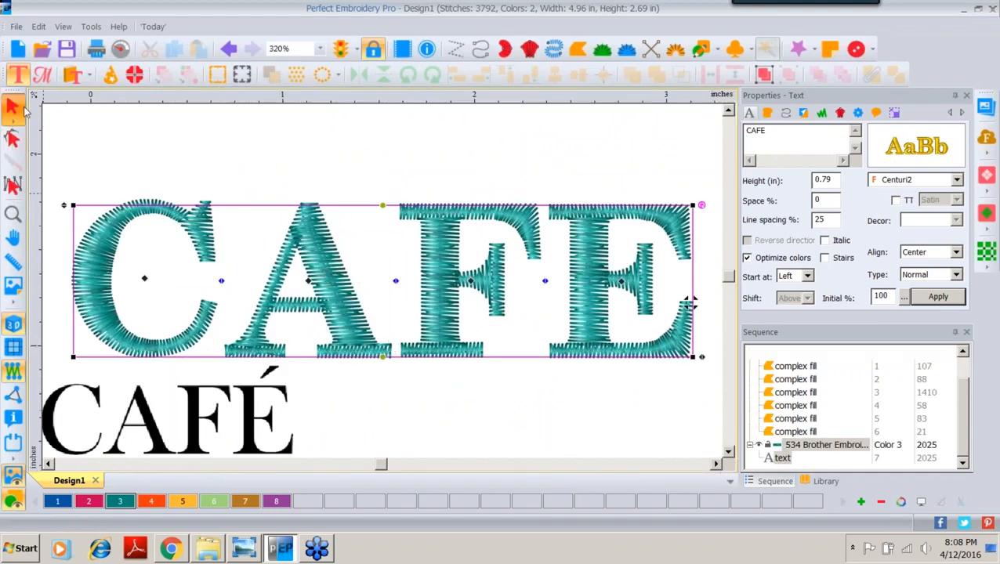
left_click(635, 332)
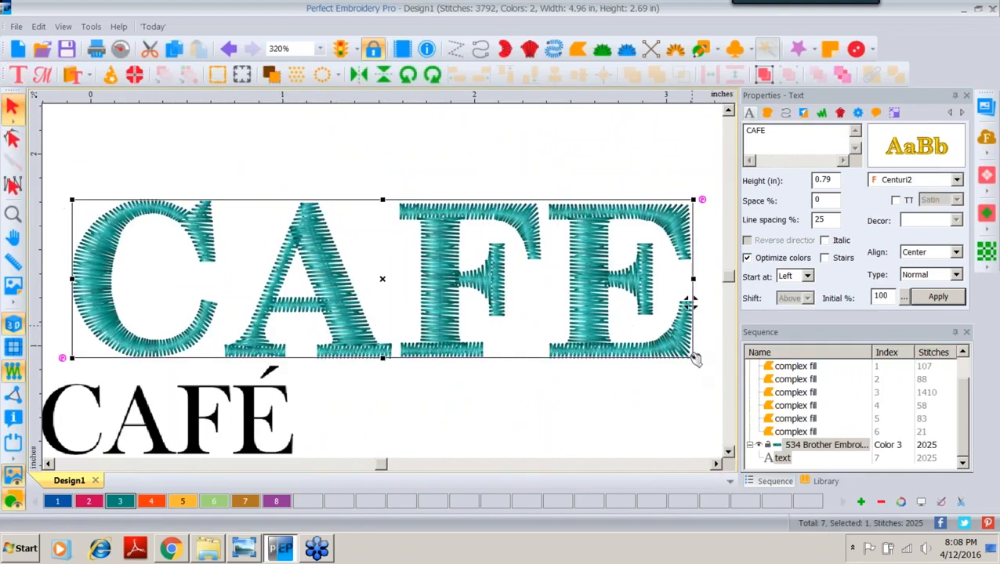
left_click_drag(694, 359, 264, 318)
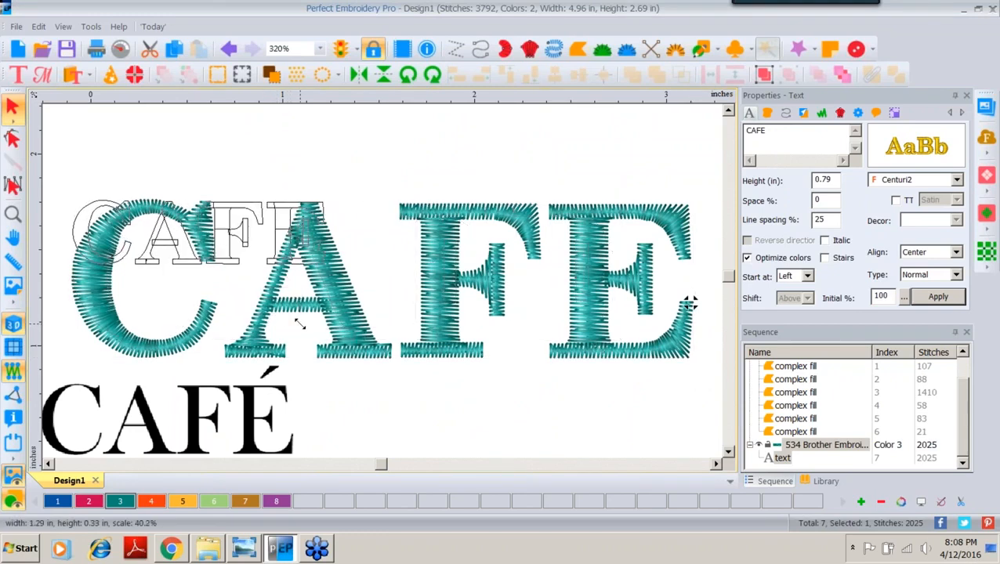
left_click_drag(235, 230, 180, 293)
double_click(13, 217)
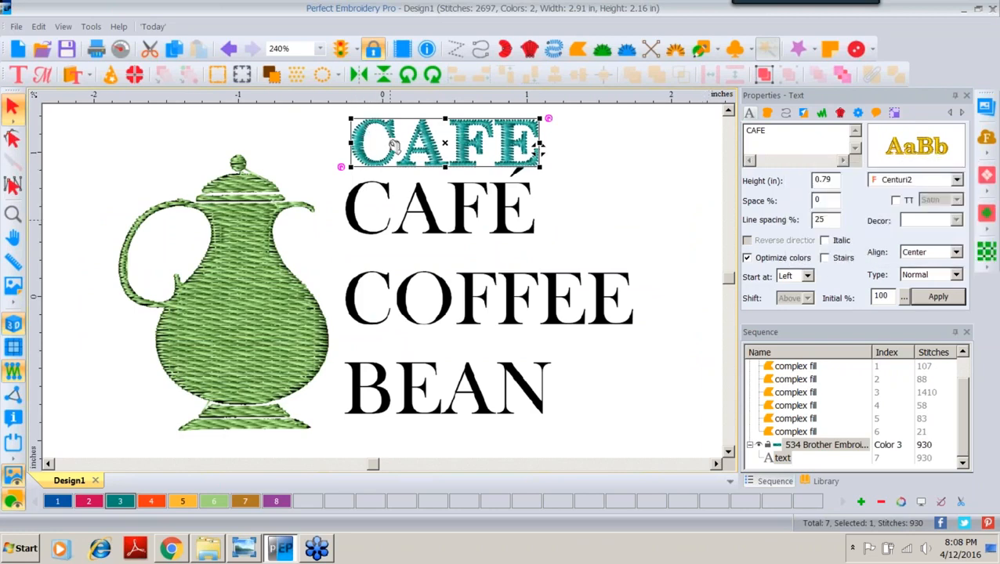
Change the font of the scaled CAFE text to Times from the font catalog.
left_click(918, 149)
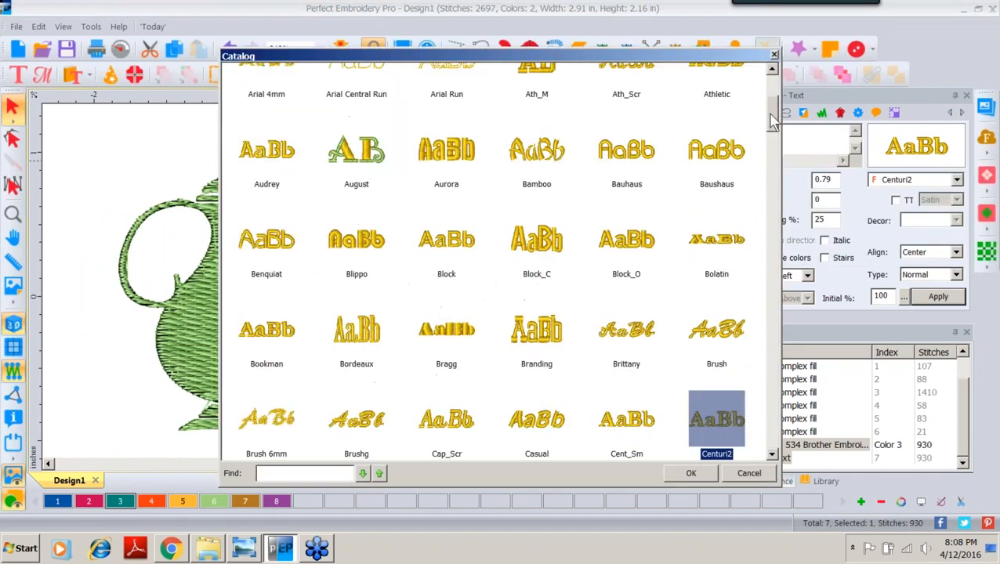
left_click_drag(772, 122, 778, 383)
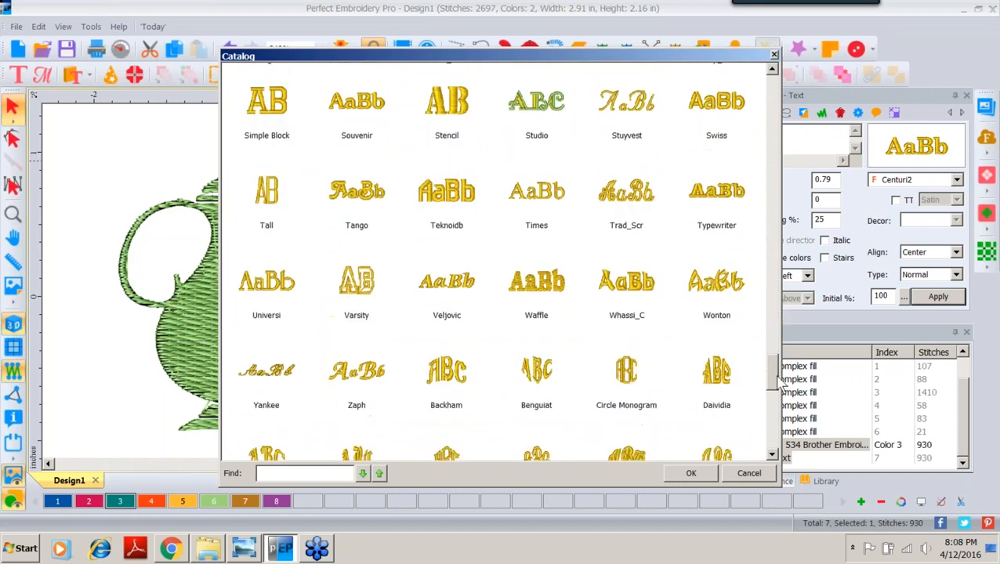
left_click(542, 200)
double_click(542, 200)
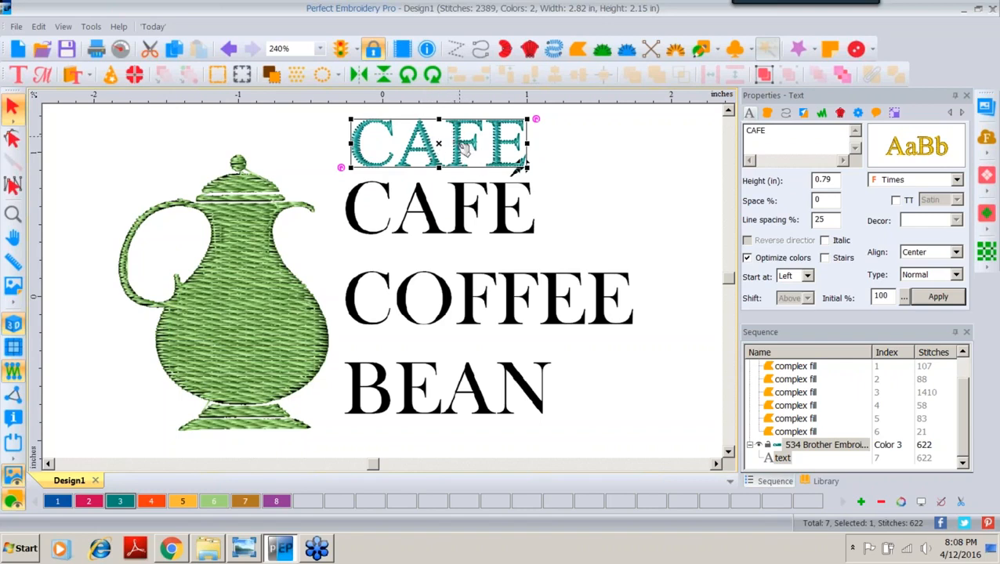
Move the CAFE text onto the logo's word CAFÉ and resize it to match the backdrop letters.
left_click_drag(463, 149, 457, 213)
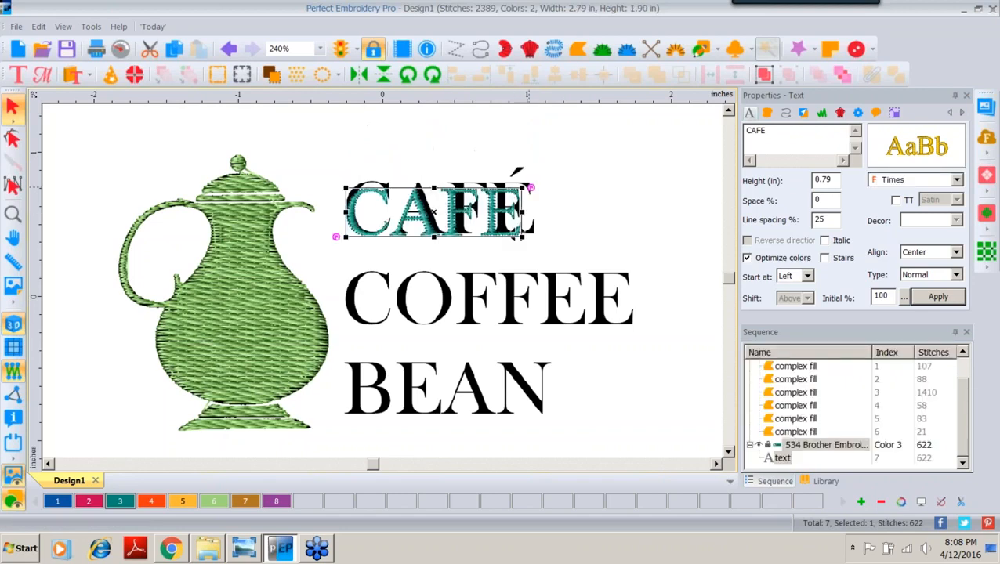
mouse_move(527, 185)
left_mouse_down()
mouse_move(519, 188)
mouse_move(541, 182)
left_mouse_up()
left_click_drag(463, 209, 460, 208)
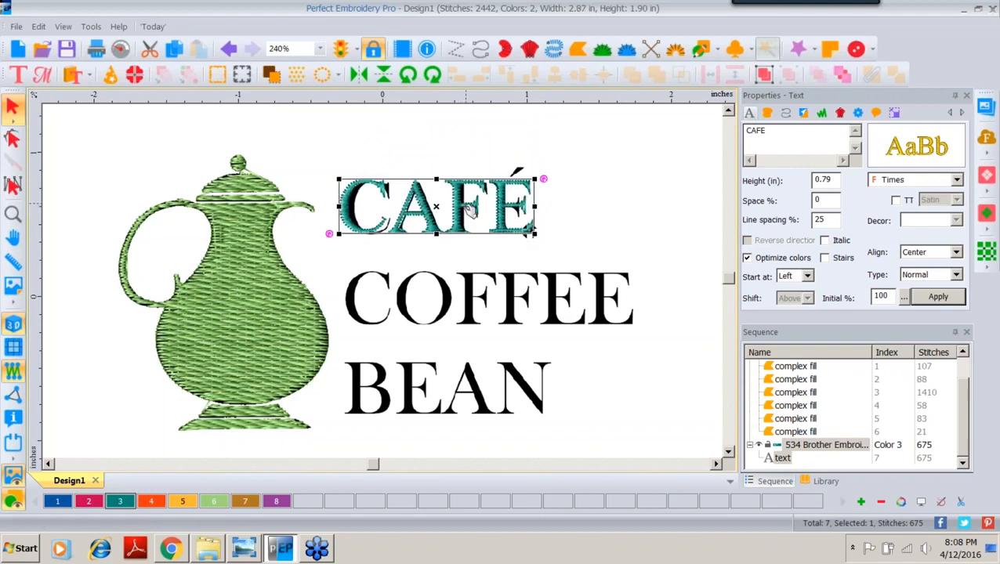
left_click_drag(462, 210, 461, 209)
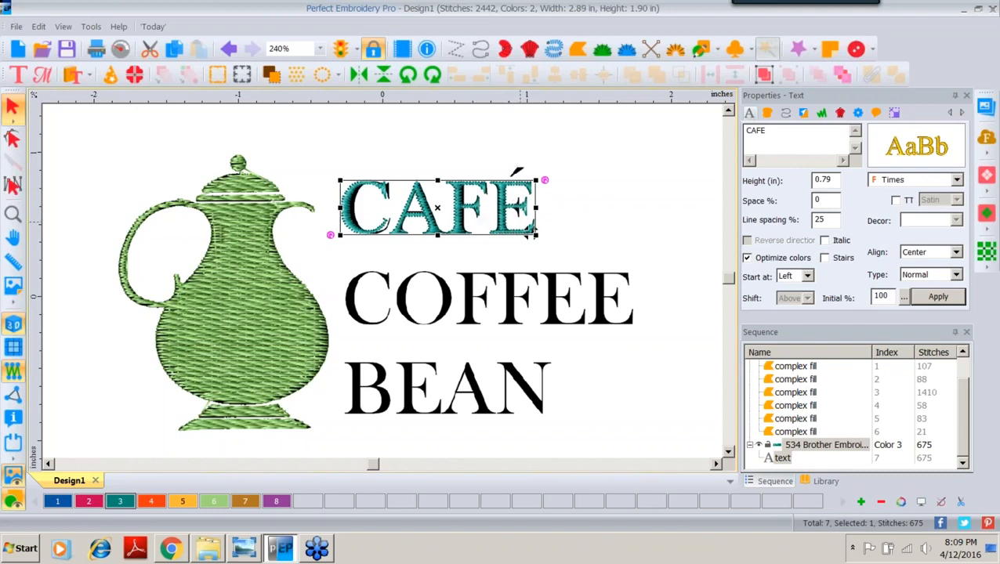
left_click_drag(536, 235, 536, 208)
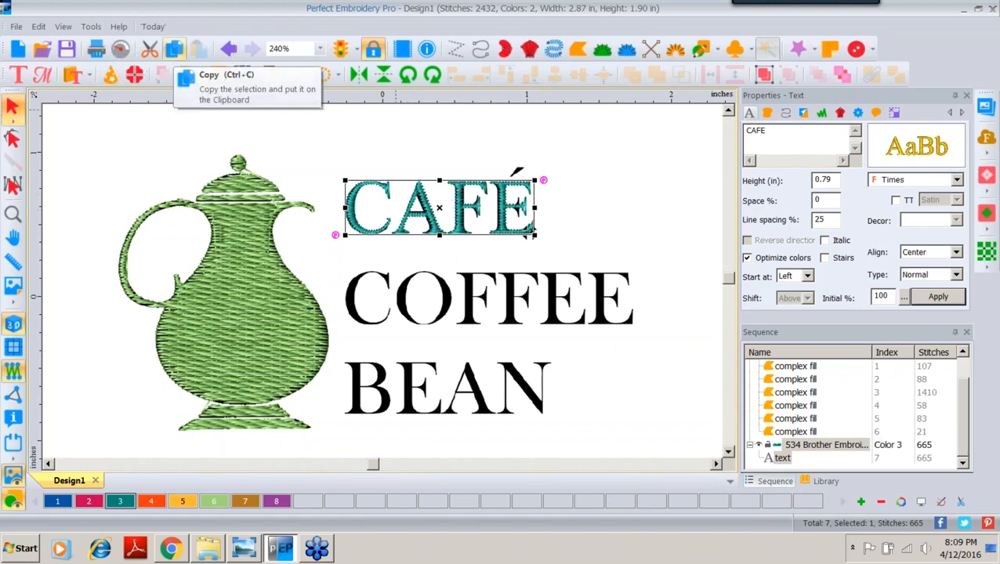
Copy the CAFE text and paste it twice, placing one copy over COFFEE and the other over BEAN.
left_click(174, 49)
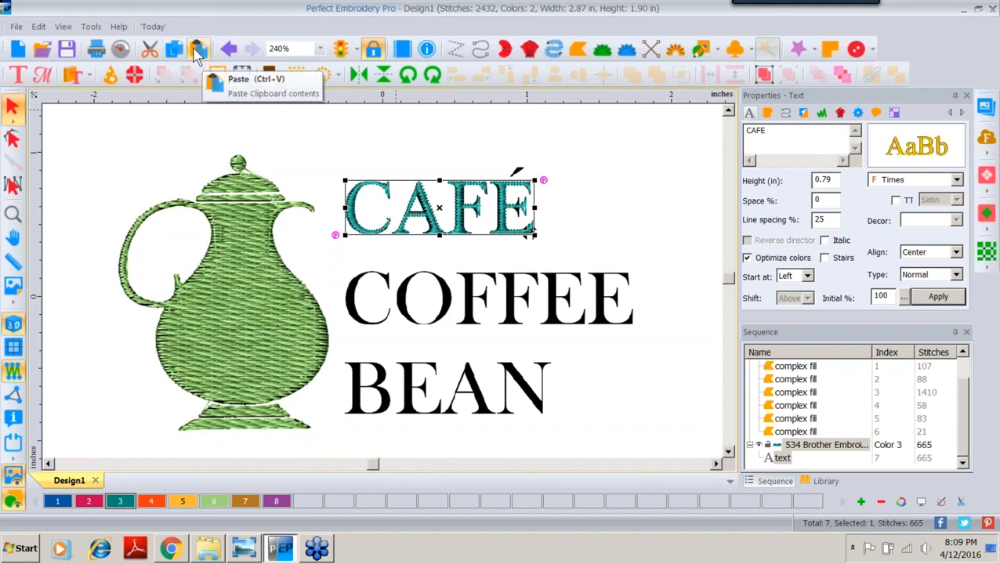
left_click(198, 50)
left_click_drag(424, 205, 423, 282)
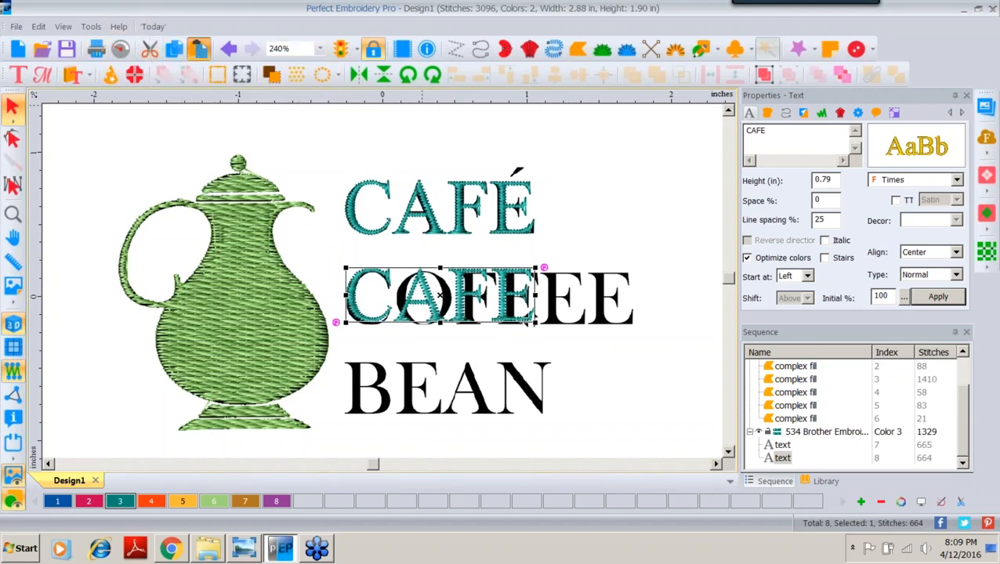
left_click(198, 49)
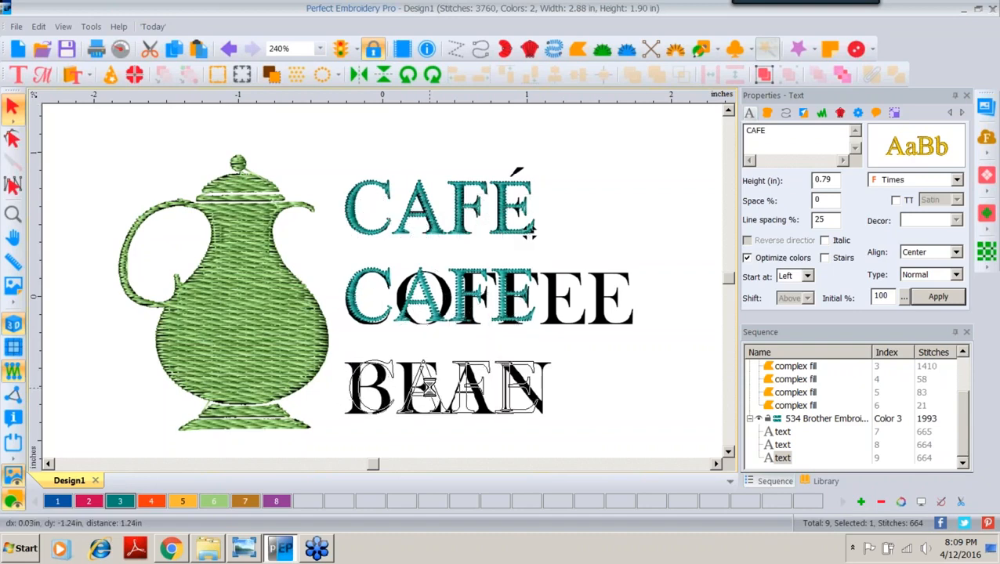
left_click(532, 228)
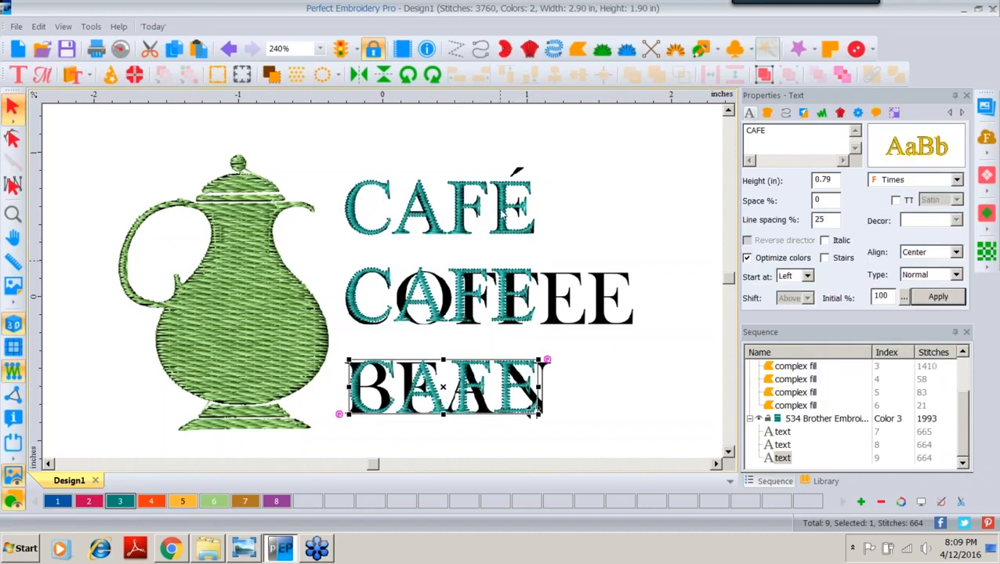
Replace the middle copy's text with COFFEE and stretch it to about 2.00 in wide to match the backdrop word.
left_click(351, 304)
left_click(435, 285)
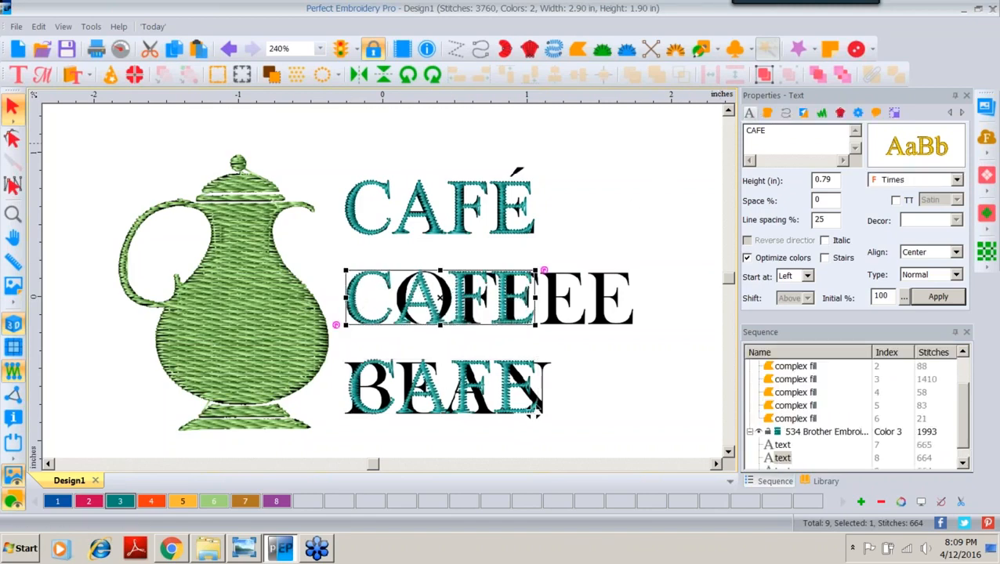
left_click_drag(779, 133, 695, 133)
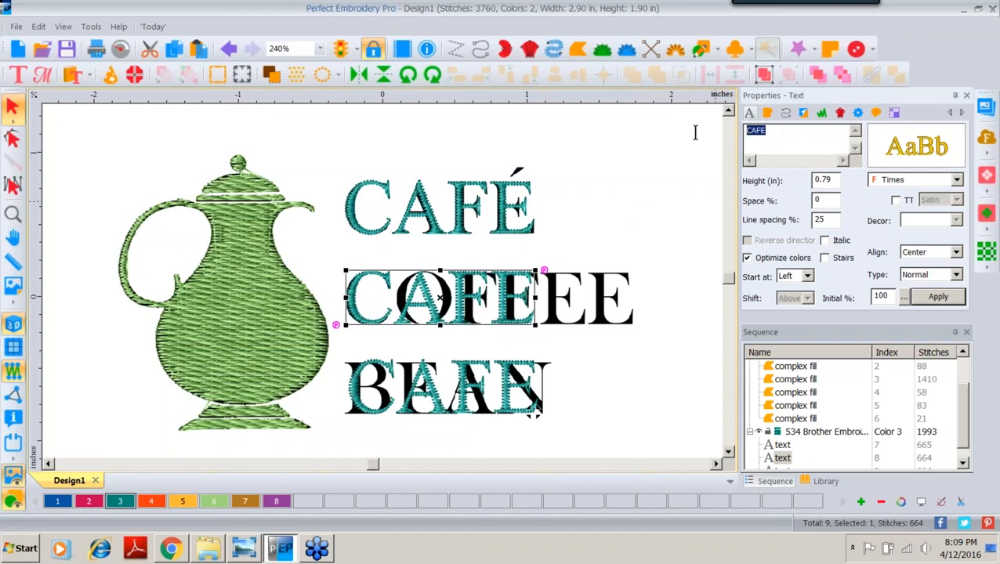
type("COFFEE")
left_click(939, 297)
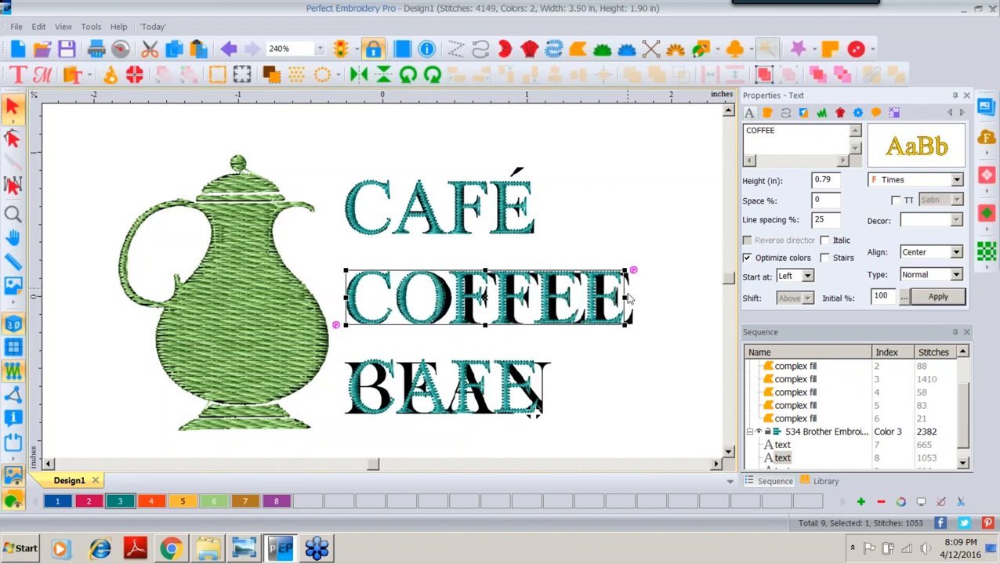
left_click_drag(625, 297, 630, 297)
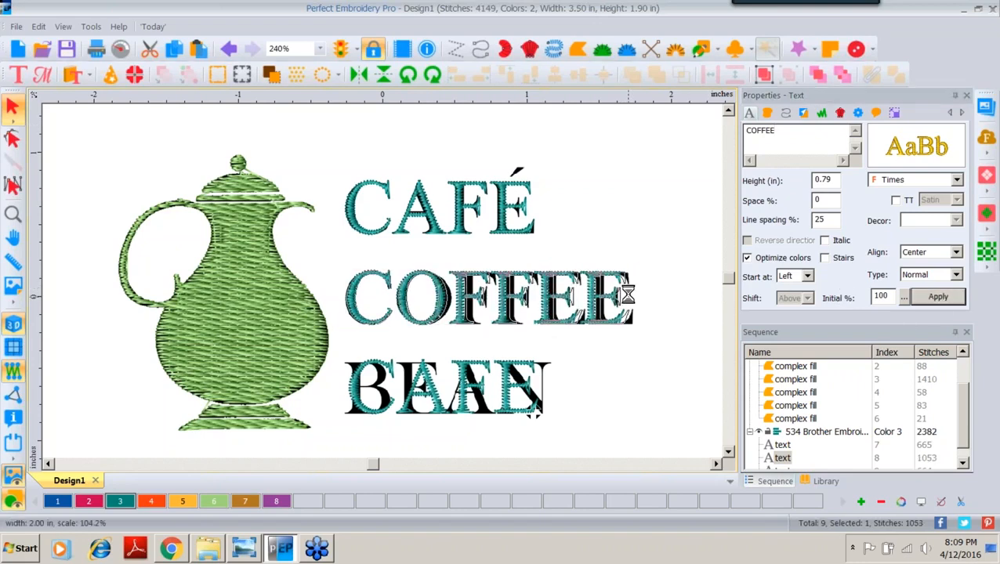
Replace the text of the CAFE copy over the logo's word BEAN with BEAN and apply it.
left_click(435, 391)
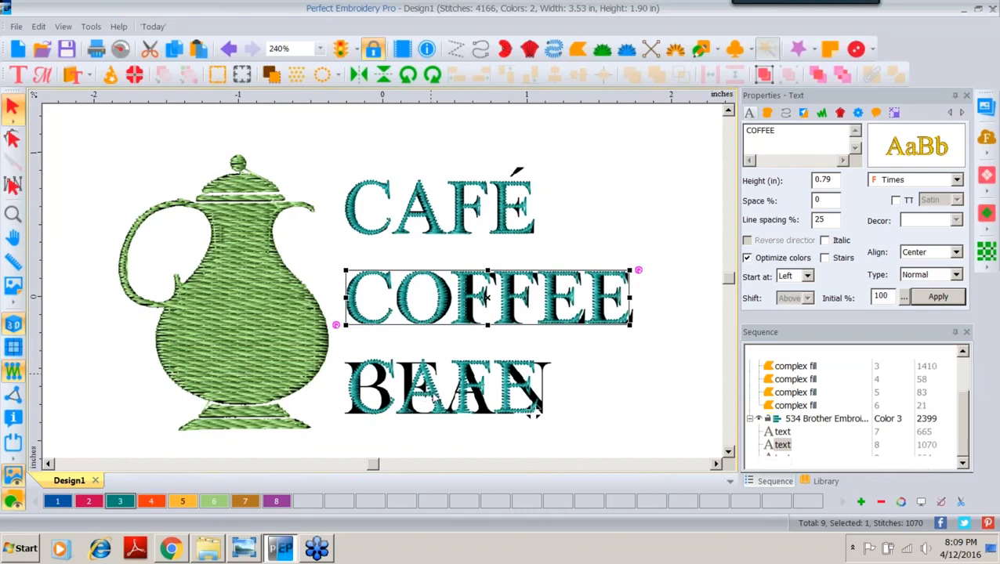
double_click(788, 131)
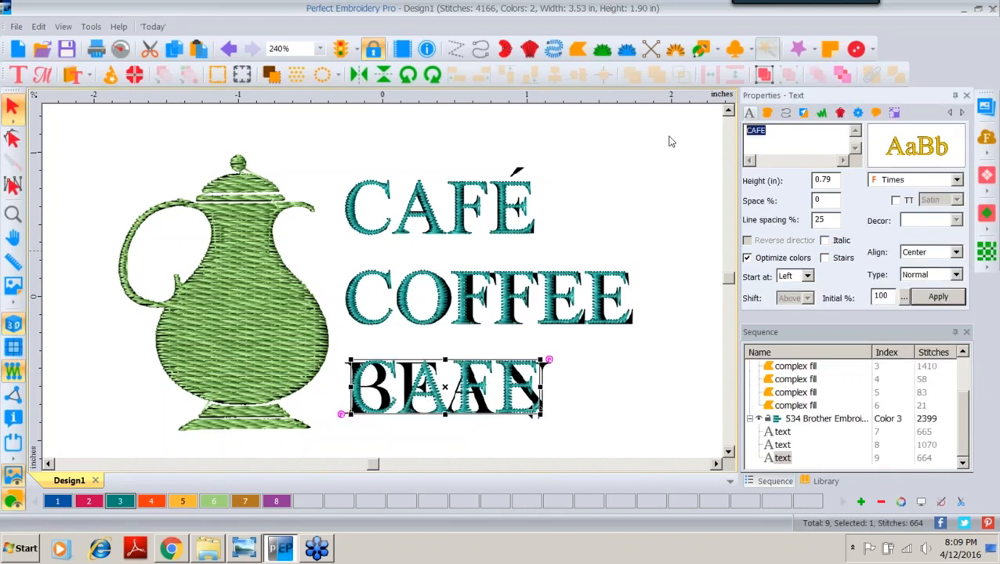
type("BEAN")
left_click(938, 296)
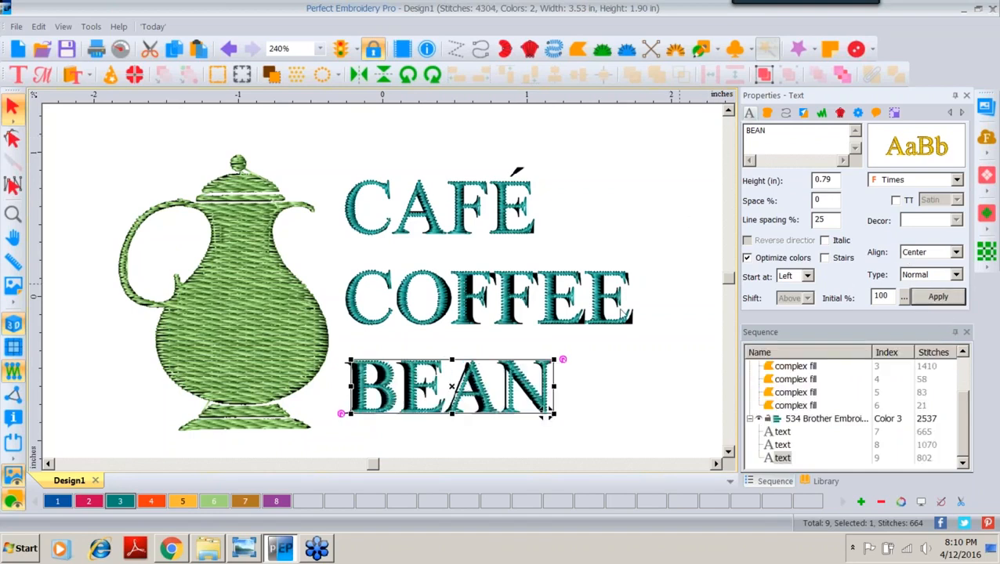
Move the BEAN text and nudge it slightly left and down to align with the logo's word BEAN.
left_click_drag(453, 385, 474, 382)
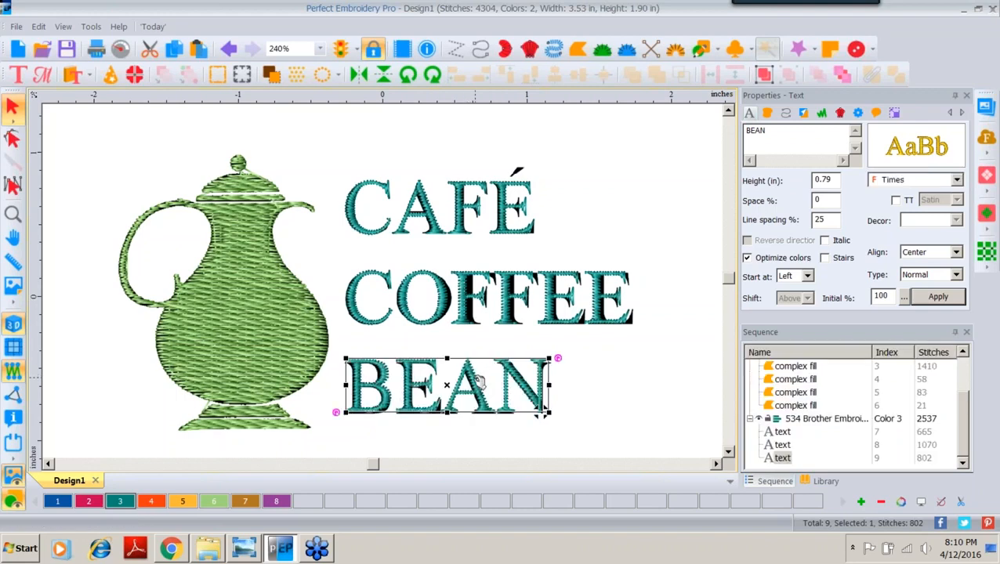
key("Left")
key("Down")
key("Down")
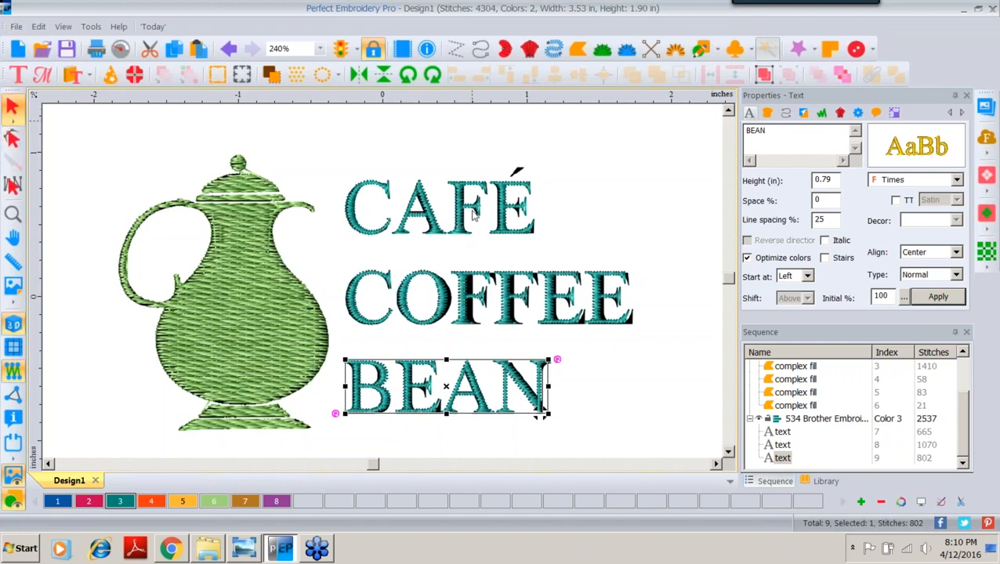
Change the CAFE text to CAFÉ with an accented É and align it over the logo's word CAFÉ.
left_click_drag(429, 226, 397, 163)
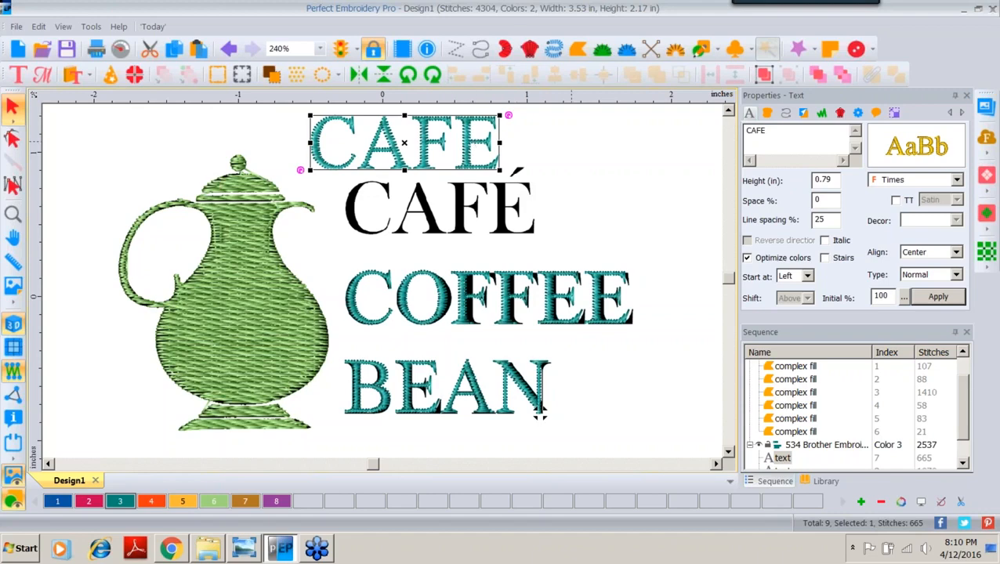
left_click(772, 130)
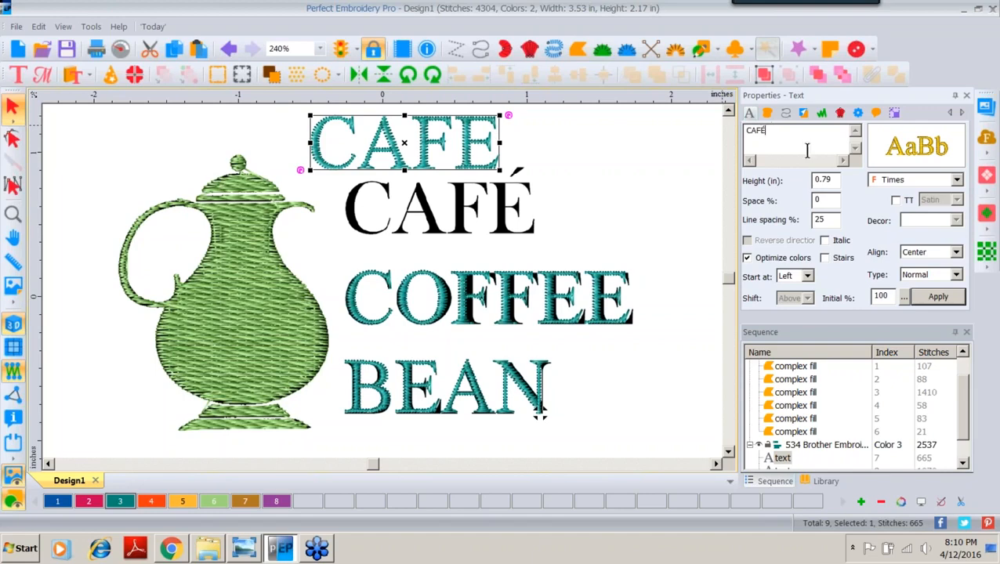
left_click(932, 300)
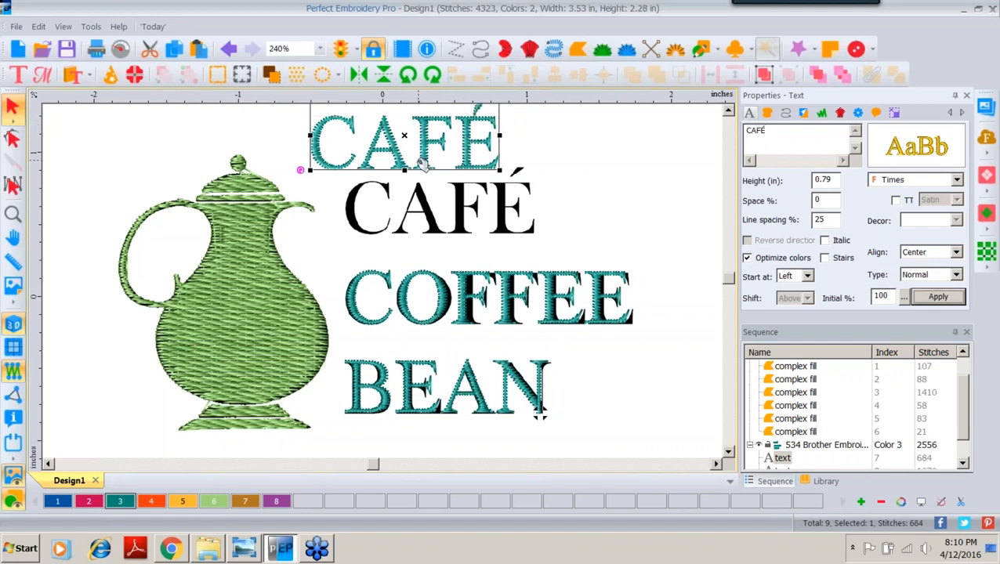
left_click_drag(424, 163, 461, 231)
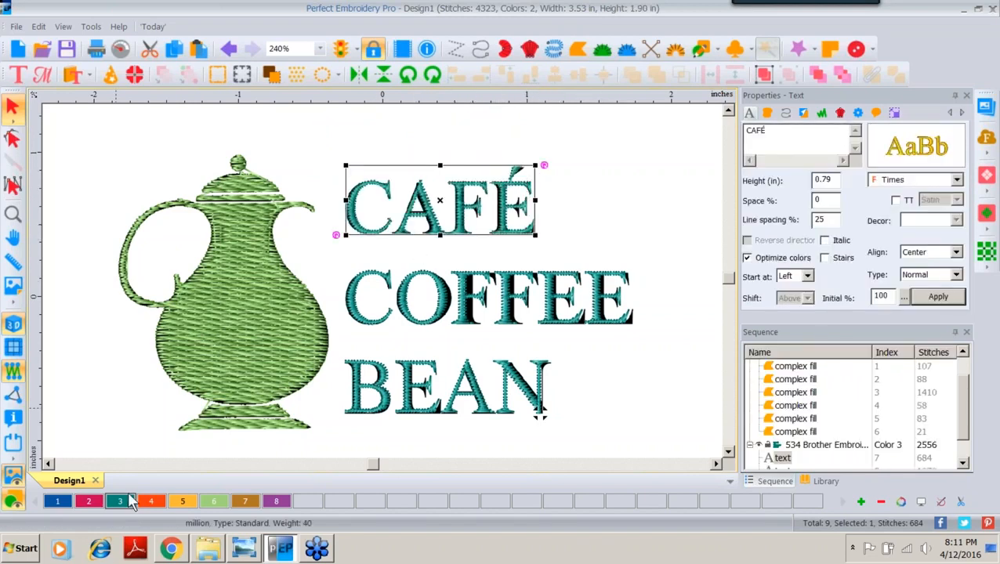
Look up the Alt code for the acute accented E on the bookmarked Windows Alt Key Codes page in Chrome, and return to Perfect Embroidery Pro.
left_click(172, 548)
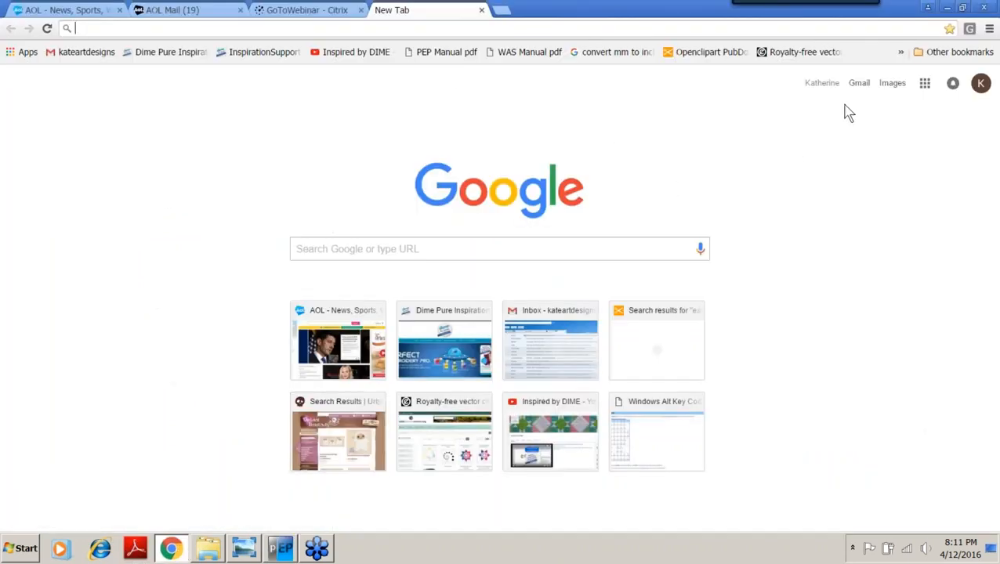
left_click(902, 52)
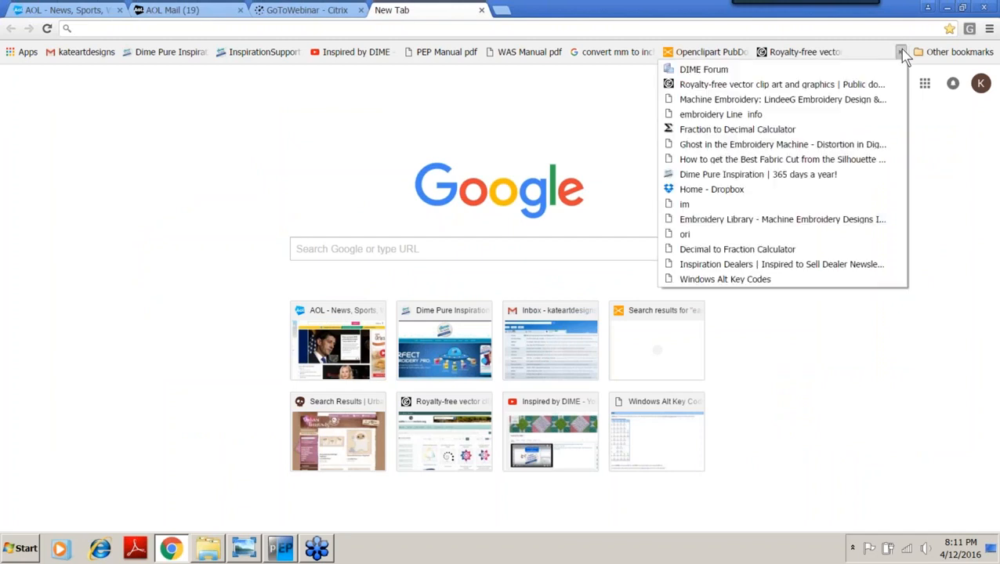
left_click(722, 281)
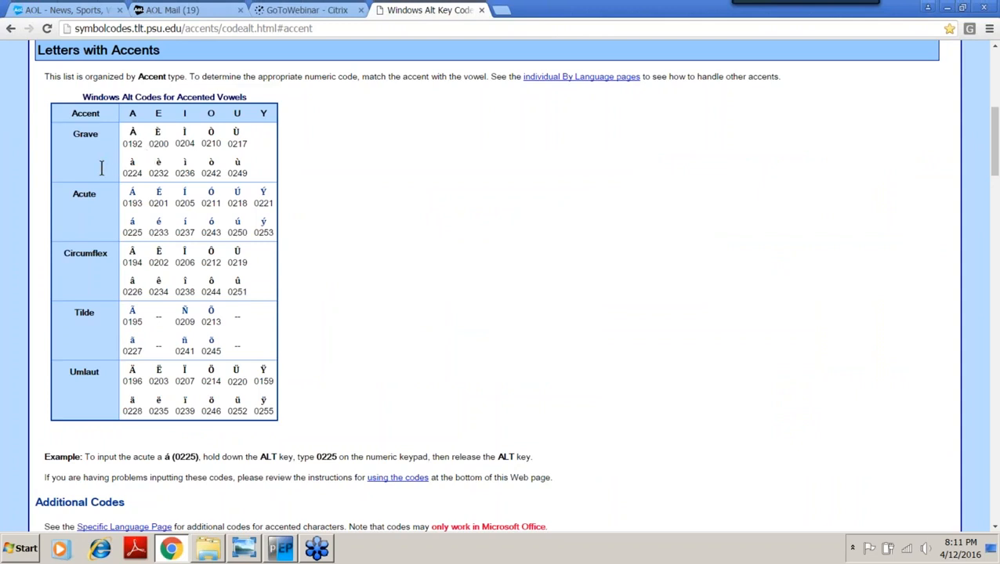
left_click(160, 207)
left_click(165, 222)
left_click(165, 223)
left_click(334, 470)
left_click(348, 469)
left_click(281, 551)
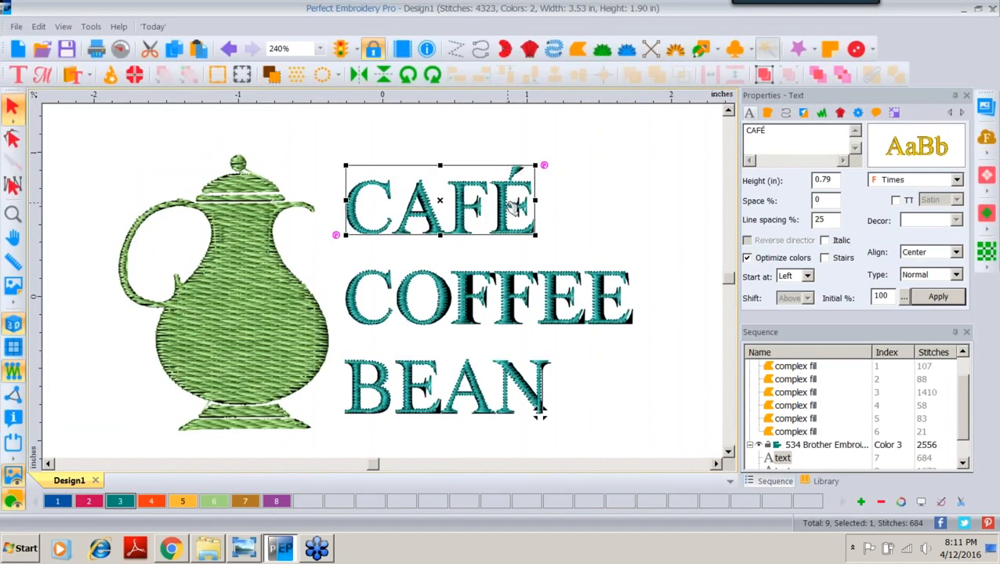
Select the backdrop image and apply the lightest lightness setting to it.
left_click(13, 288)
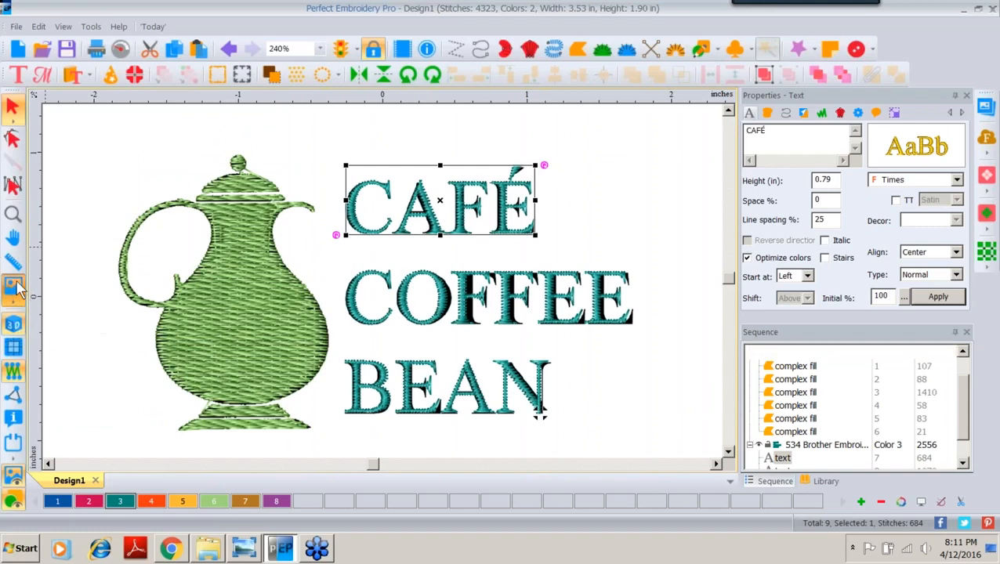
left_click_drag(882, 212, 917, 222)
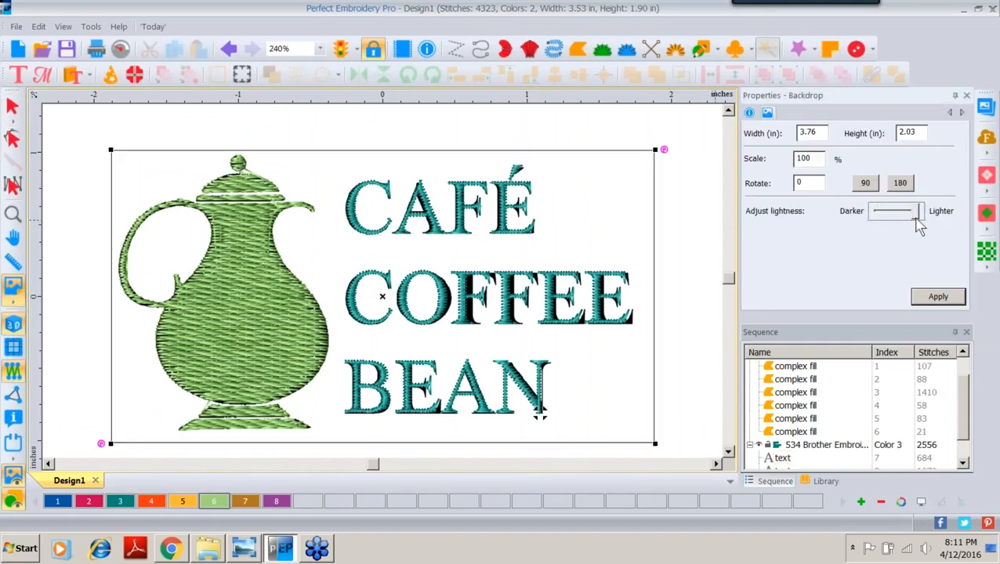
left_click(947, 302)
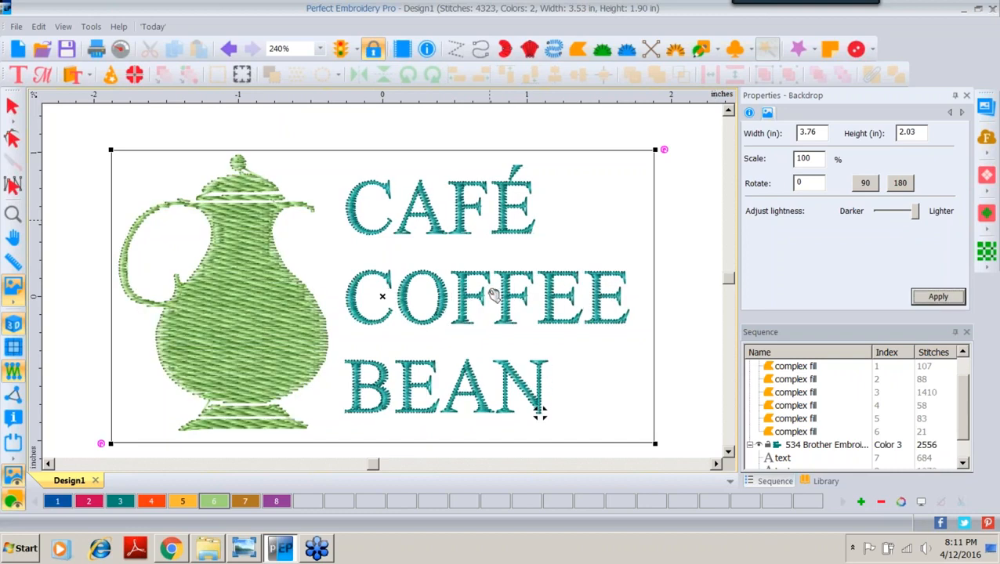
Start Click2Stitch for the design and choose Knit Med 2 Way Stretch as the fabric type.
left_click(320, 50)
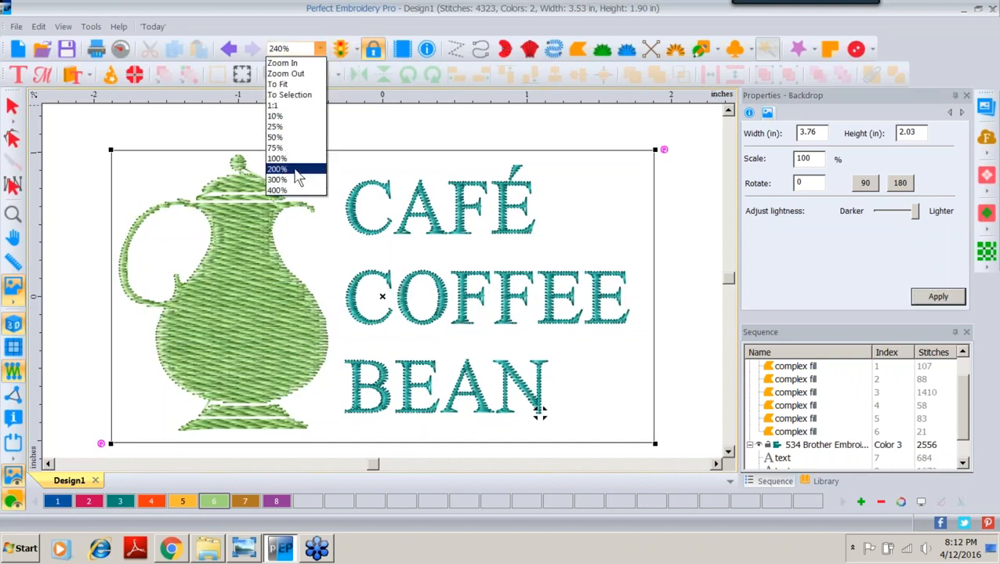
left_click(296, 171)
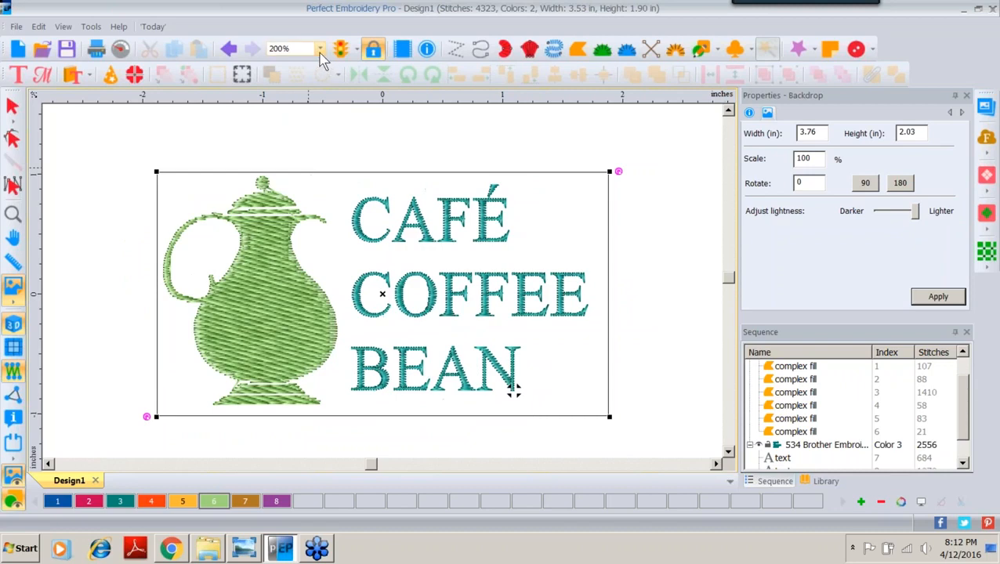
left_click(320, 49)
left_click(292, 112)
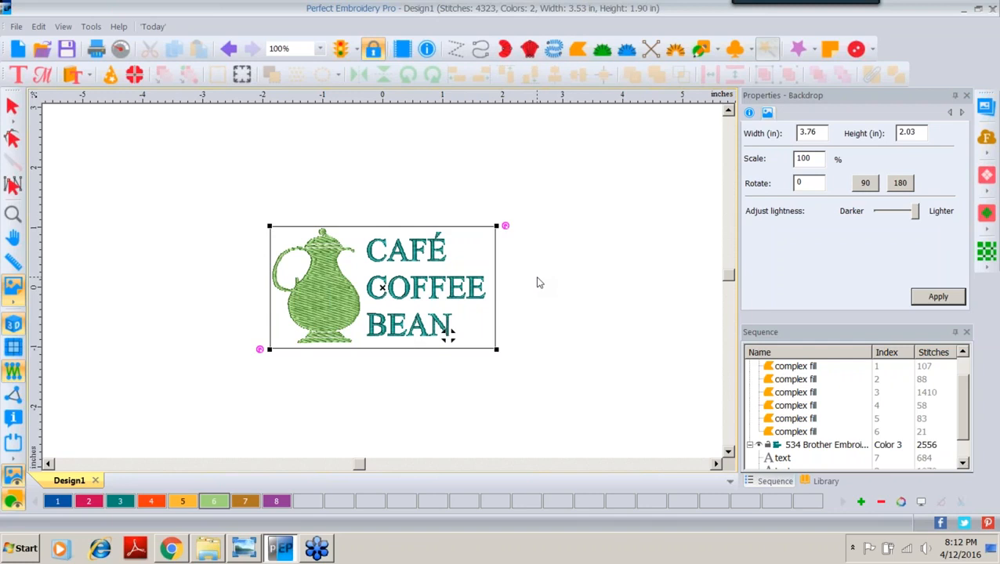
left_click(15, 28)
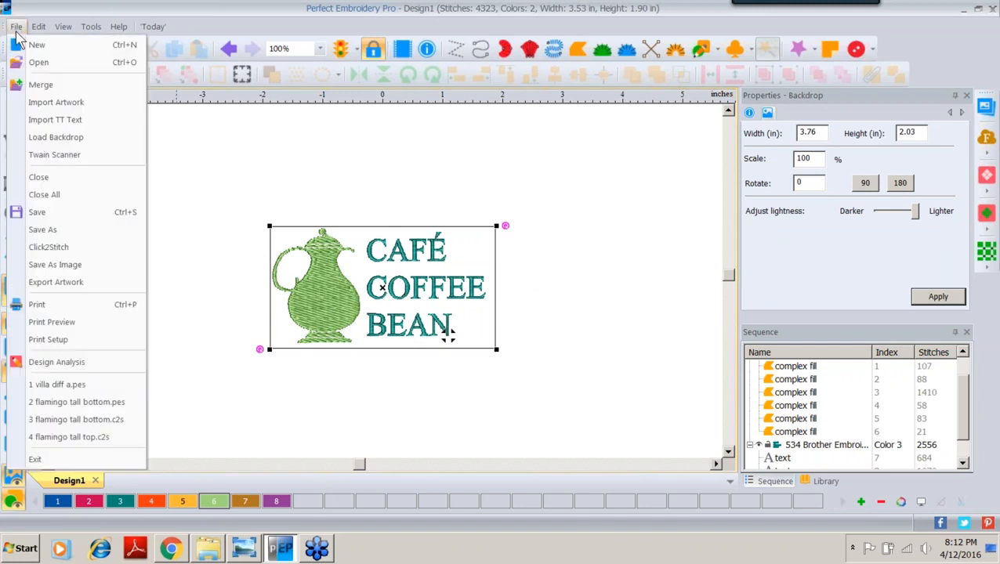
left_click(51, 258)
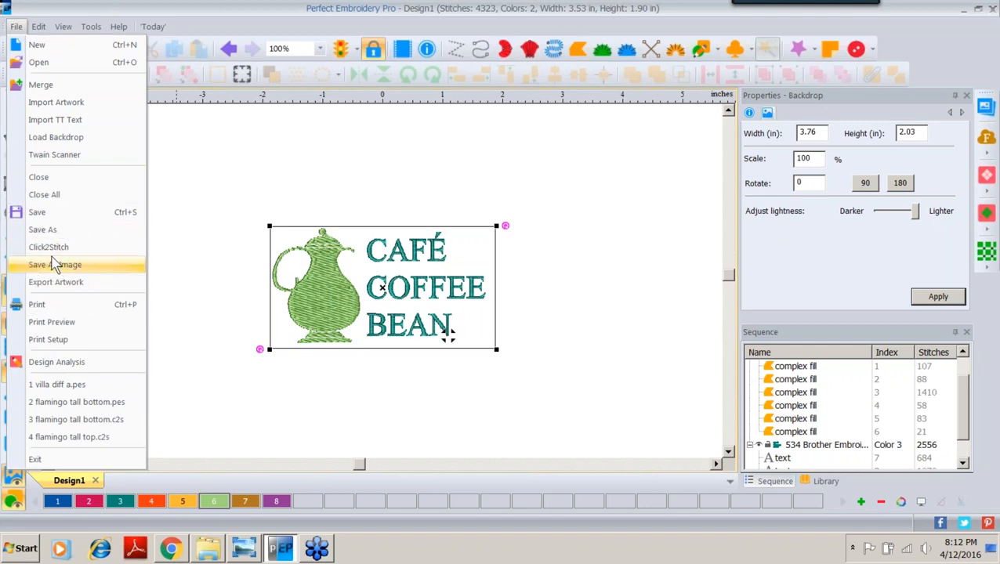
left_click(50, 247)
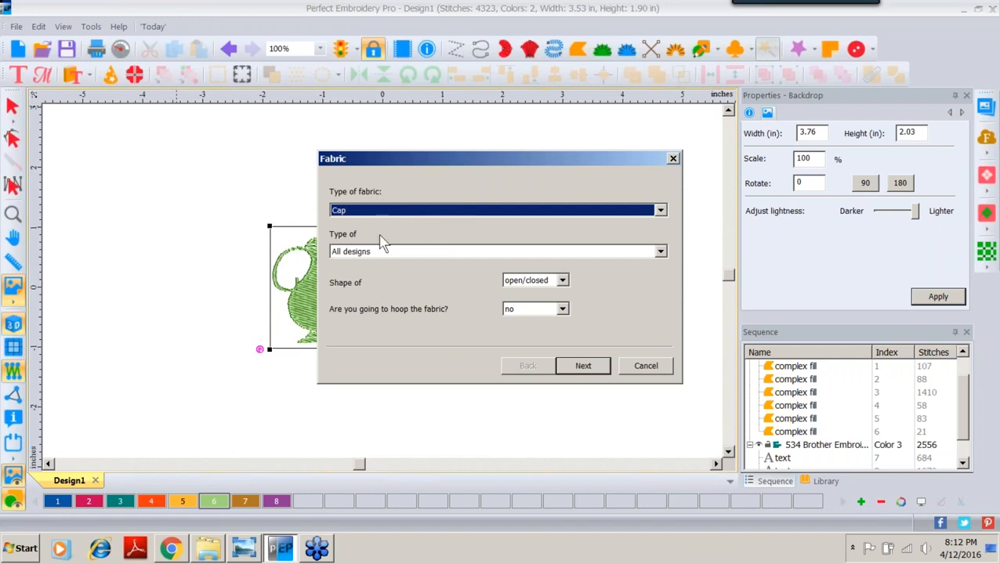
left_click(661, 211)
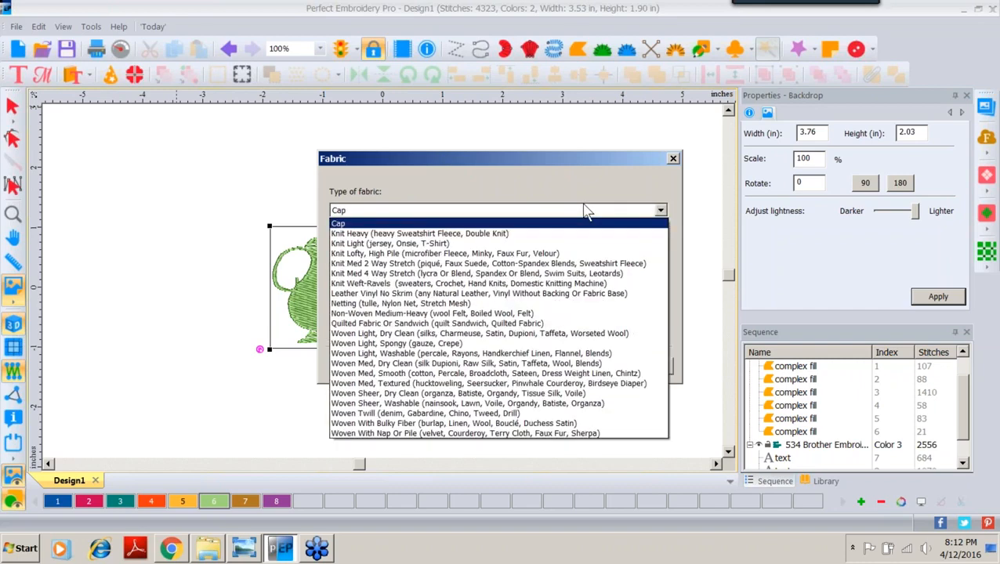
left_click(401, 264)
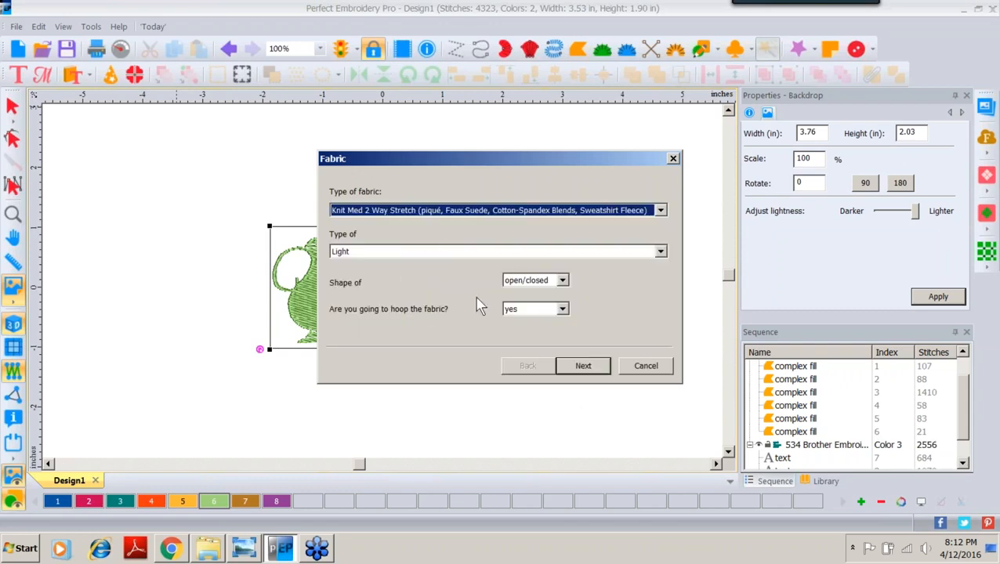
left_click(583, 372)
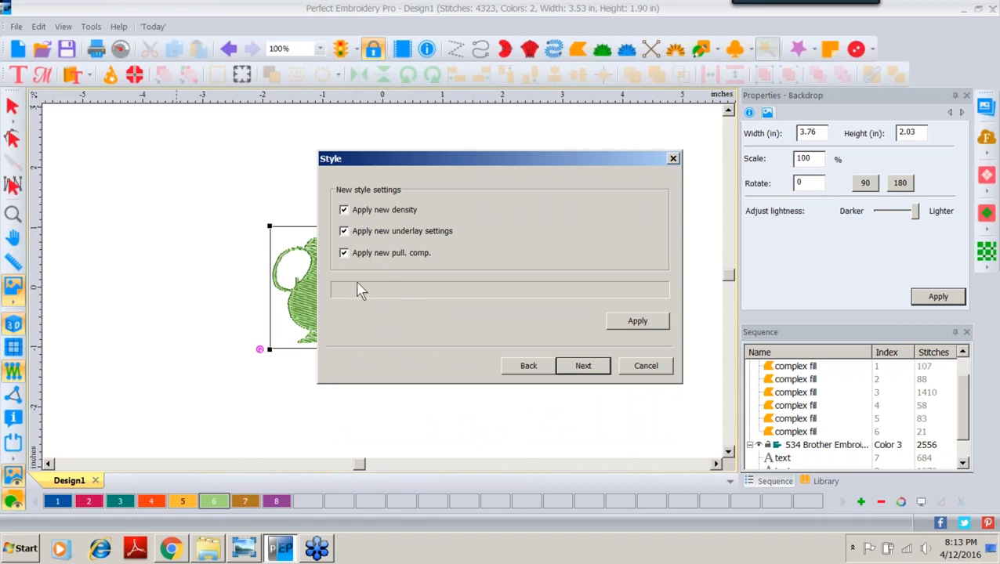
Apply the new density and underlay settings to the design, leaving out the new pull compensation.
left_click(342, 253)
left_click(628, 323)
left_click(589, 312)
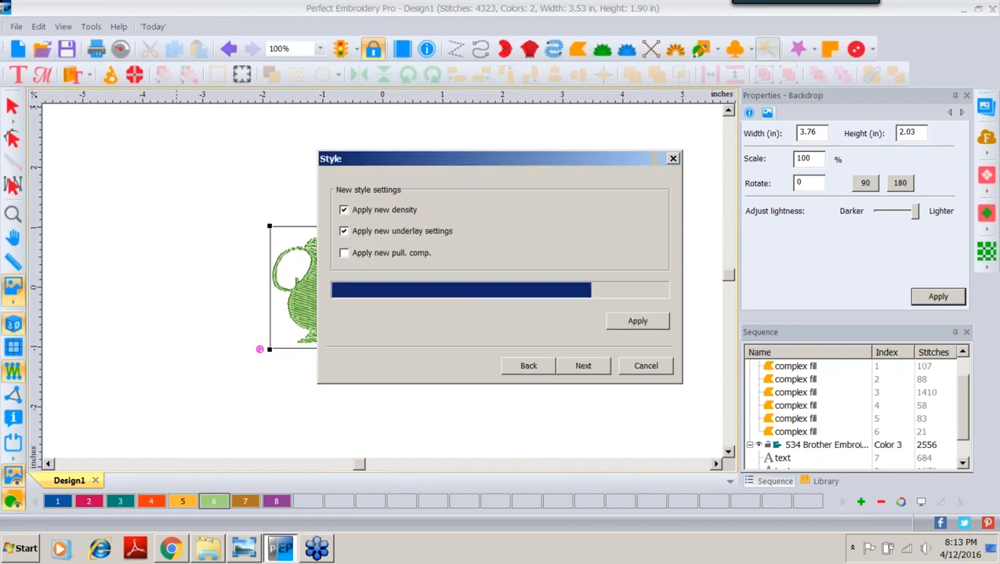
left_click(588, 372)
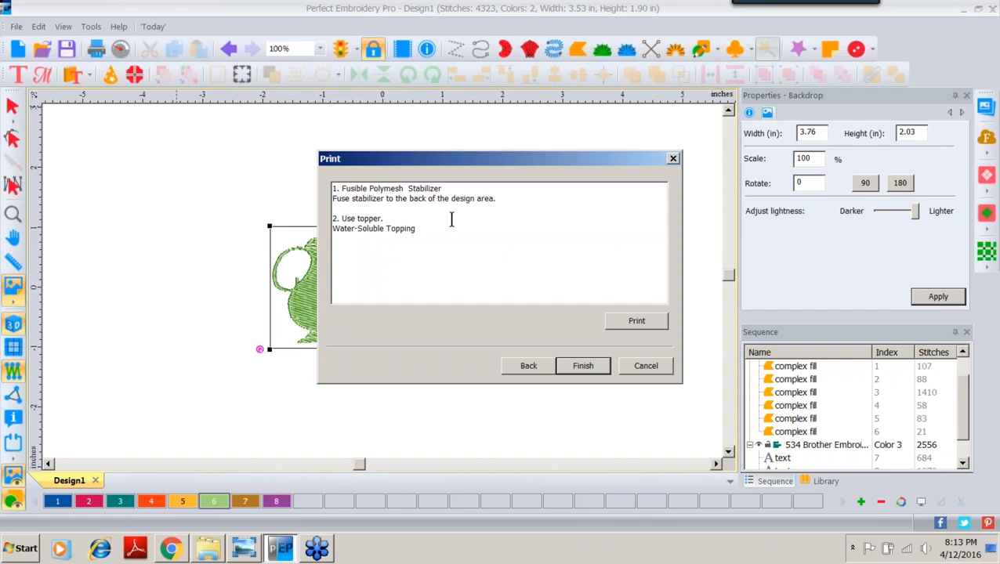
Finish the Click2Stitch wizard and save the design as COFFEE POLO in C2S format in the 0 April Logos folder.
left_click(584, 366)
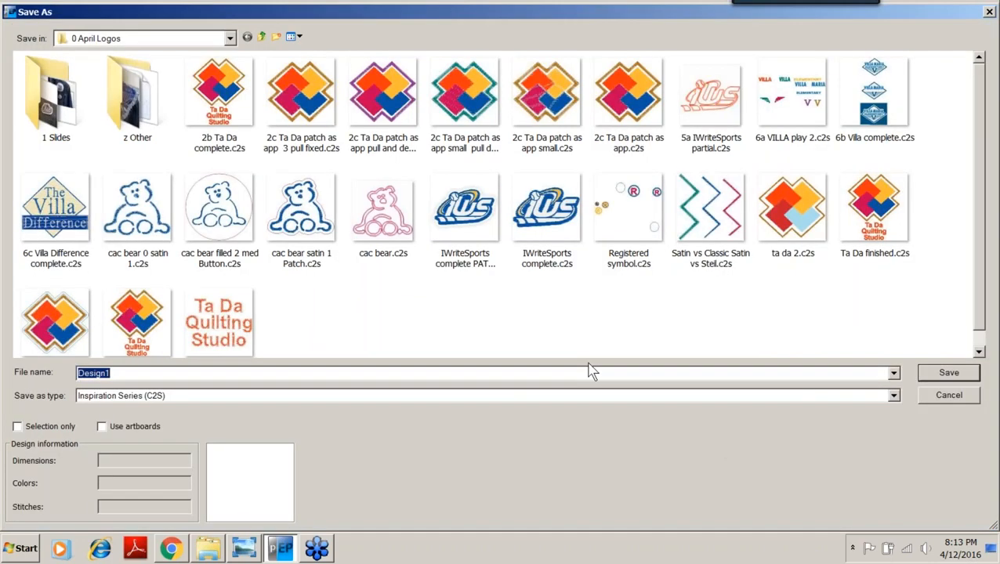
type("COFFEE POLO")
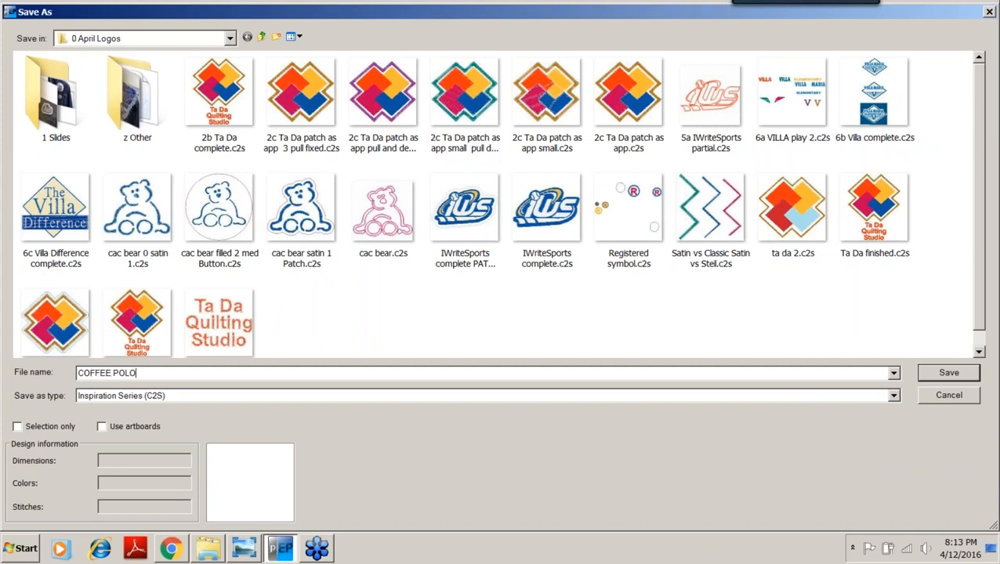
left_click(927, 375)
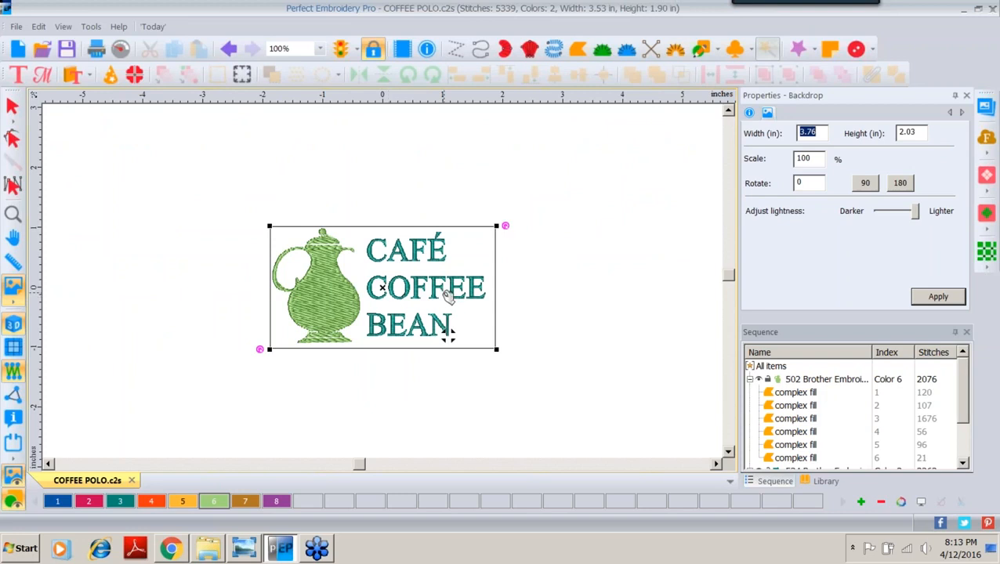
Run Design Analysis on the saved design and examine its file details, thread colors and stitch length statistics.
left_click(16, 27)
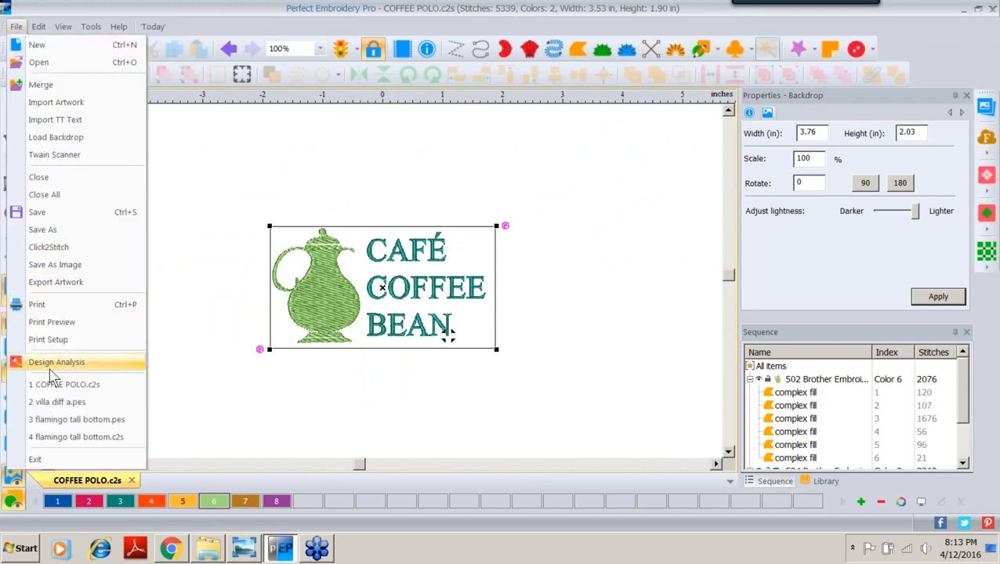
key("ctrl")
key("ctrl")
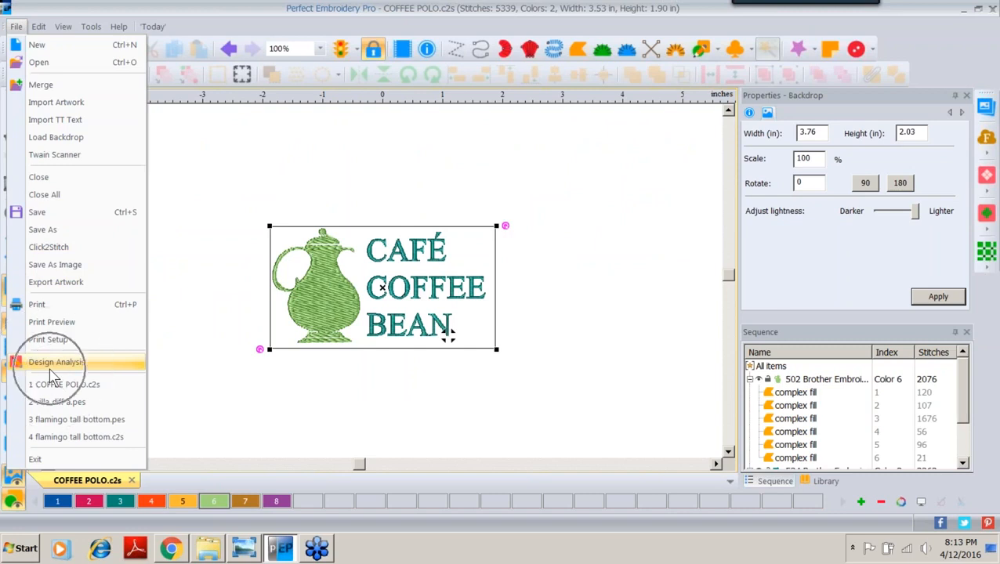
left_click(55, 363)
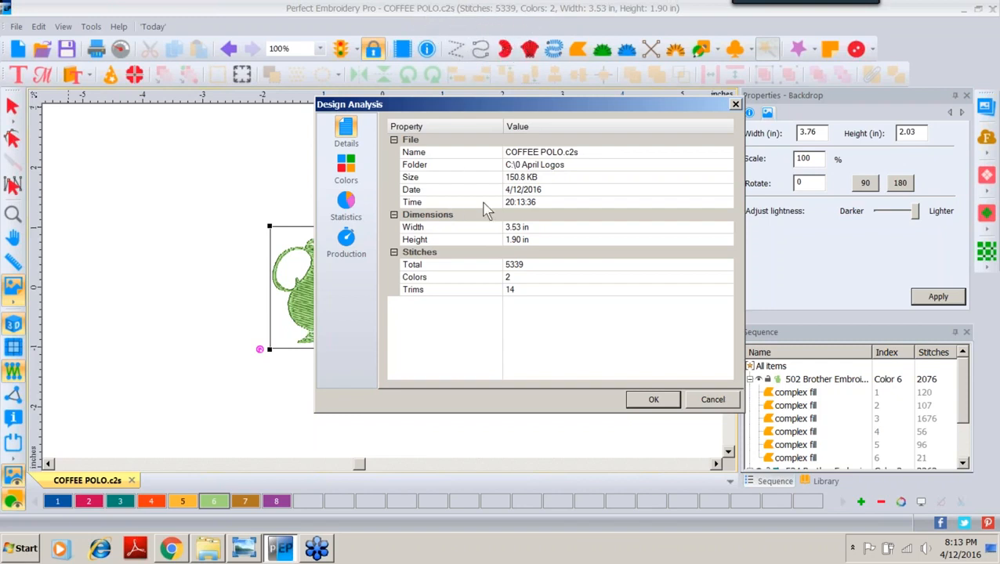
left_click(348, 174)
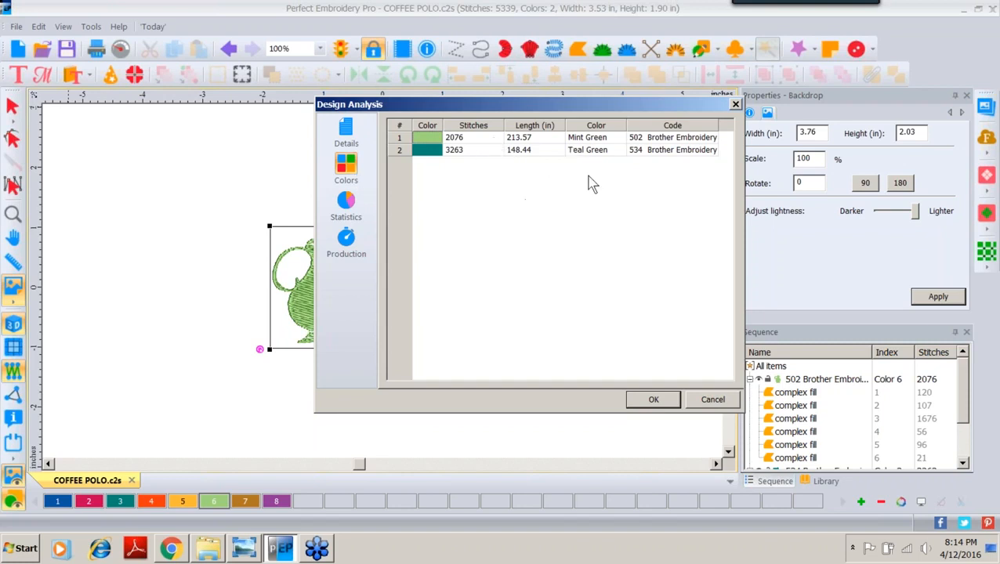
left_click(347, 212)
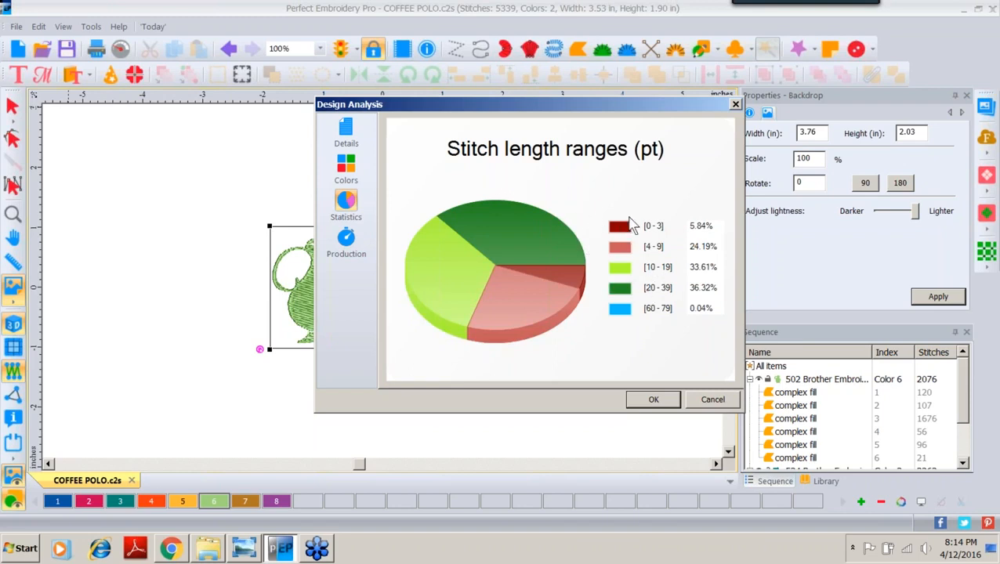
Check the production sewing time for the Alliance 1000 machine, review the design details again and close the analysis.
left_click(348, 239)
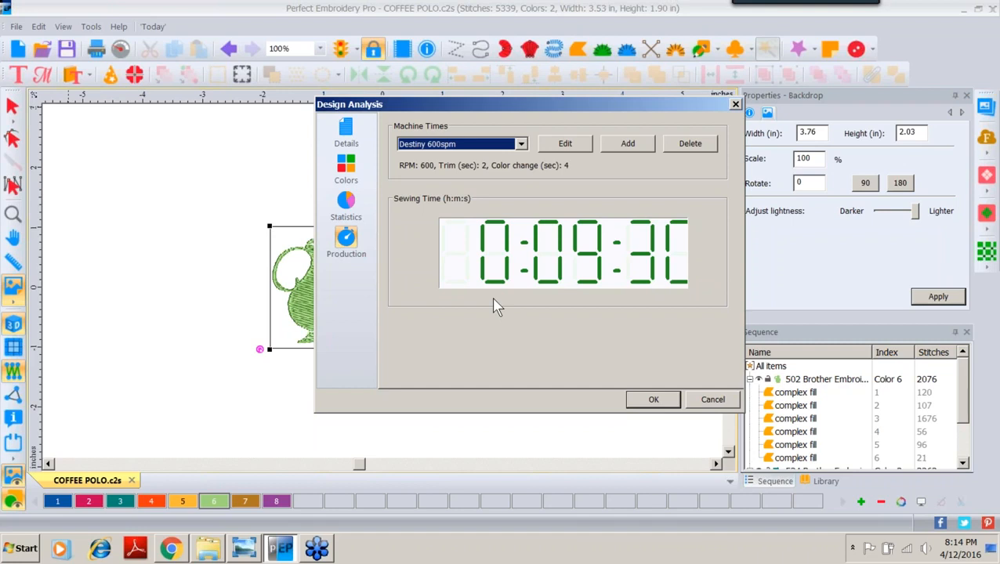
left_click(521, 146)
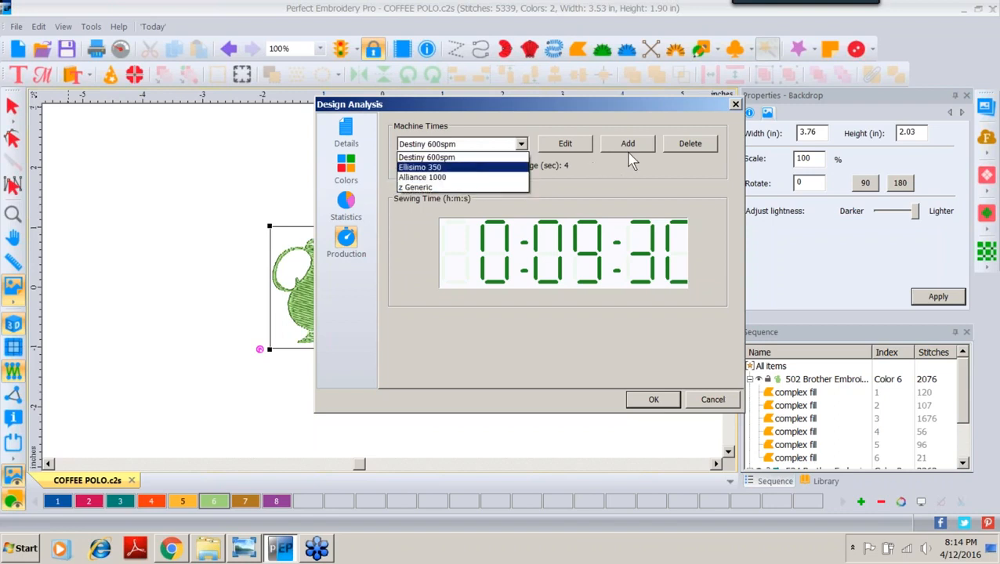
left_click(453, 179)
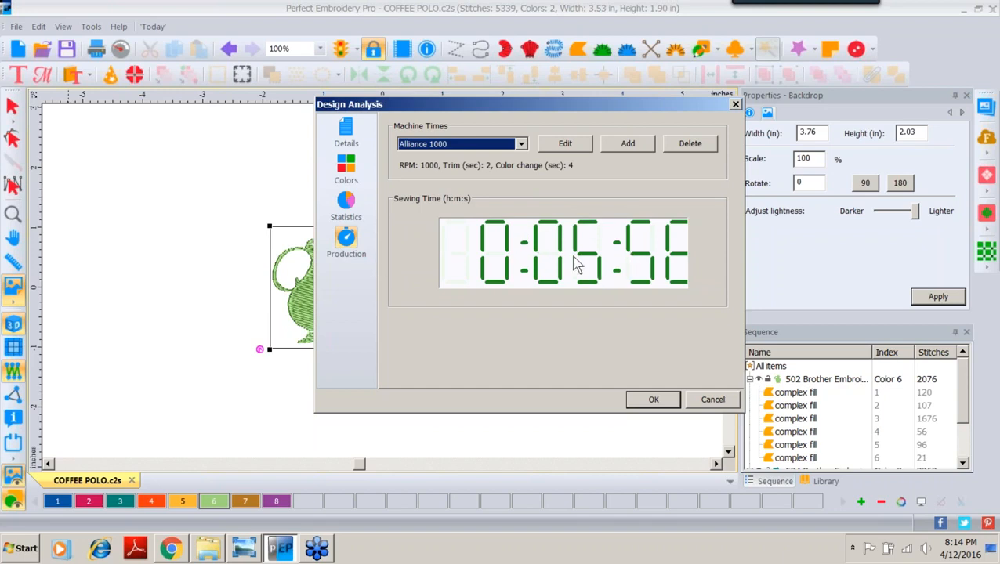
left_click(345, 135)
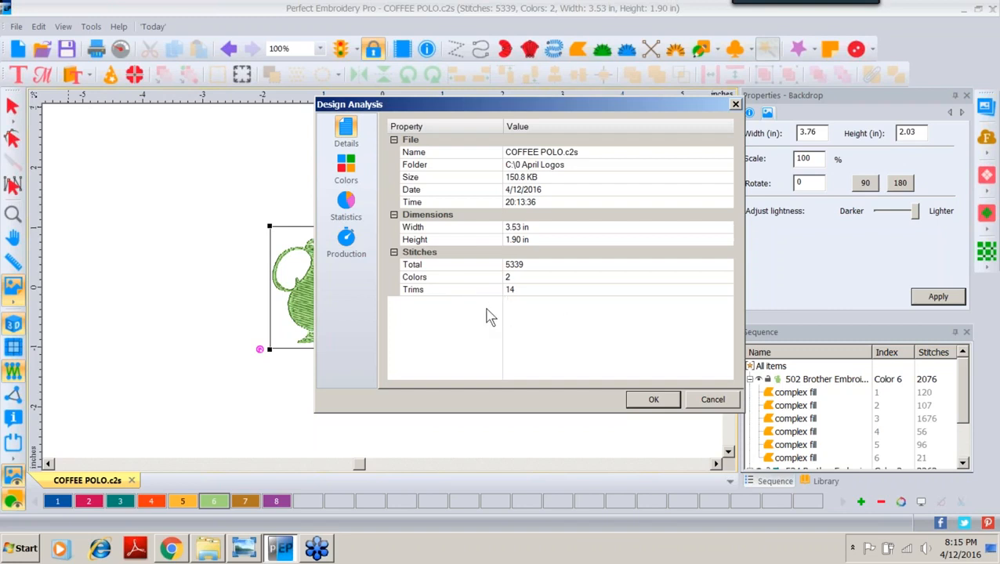
key("ctrl")
left_click(644, 401)
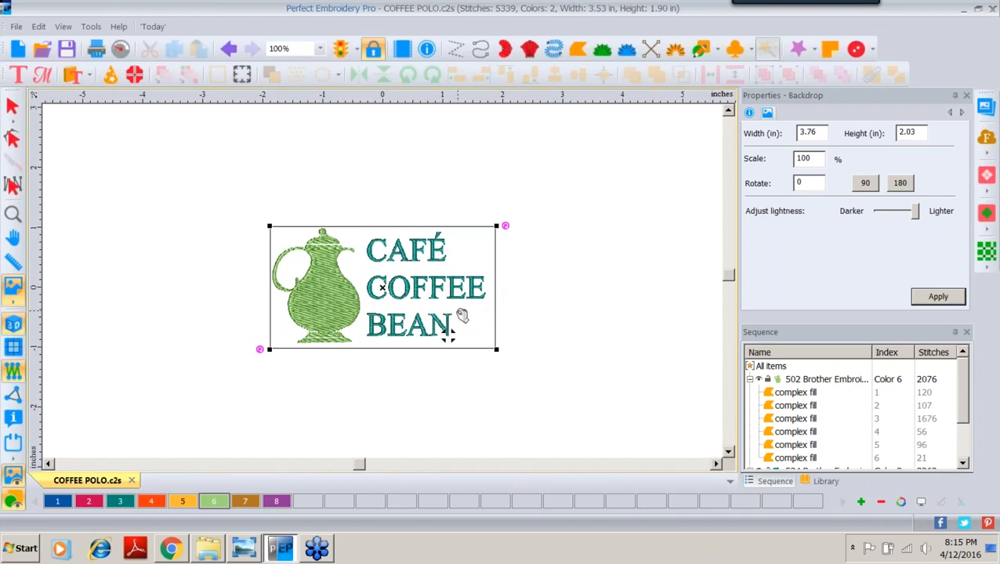
Set the trim command of the CAFÉ, COFFEE and BEAN text objects to lines and apply it.
left_click(16, 218)
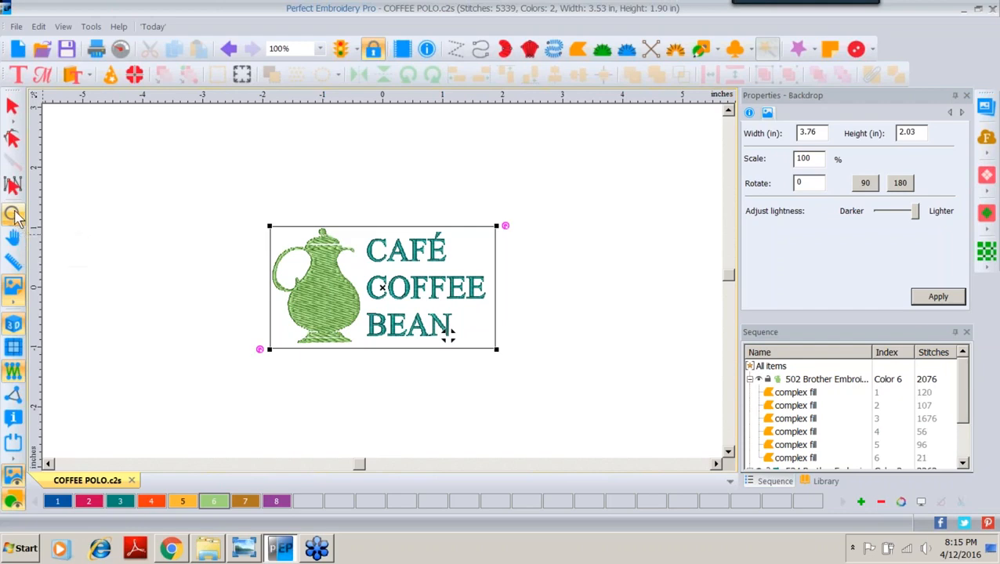
left_click(399, 290)
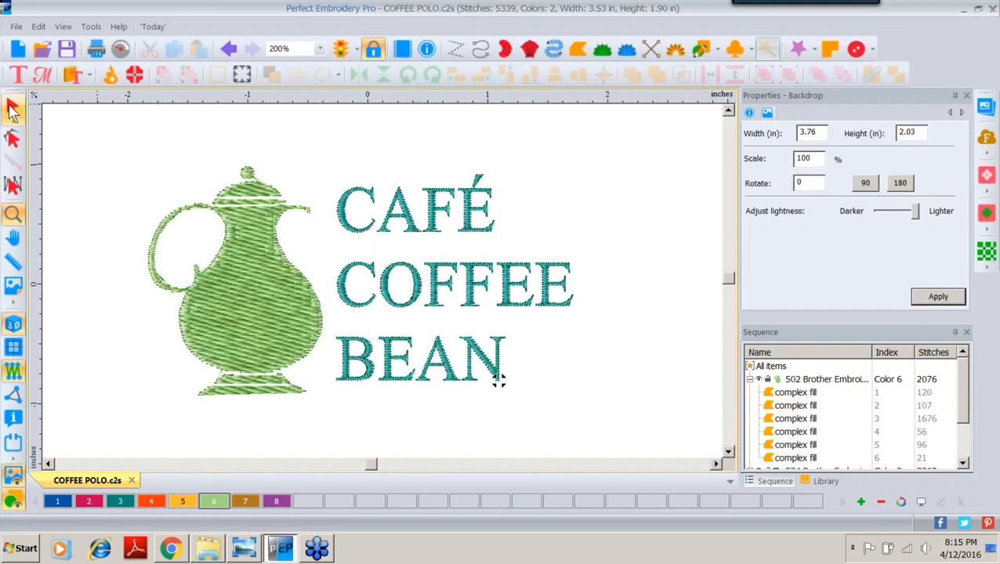
left_click(11, 109)
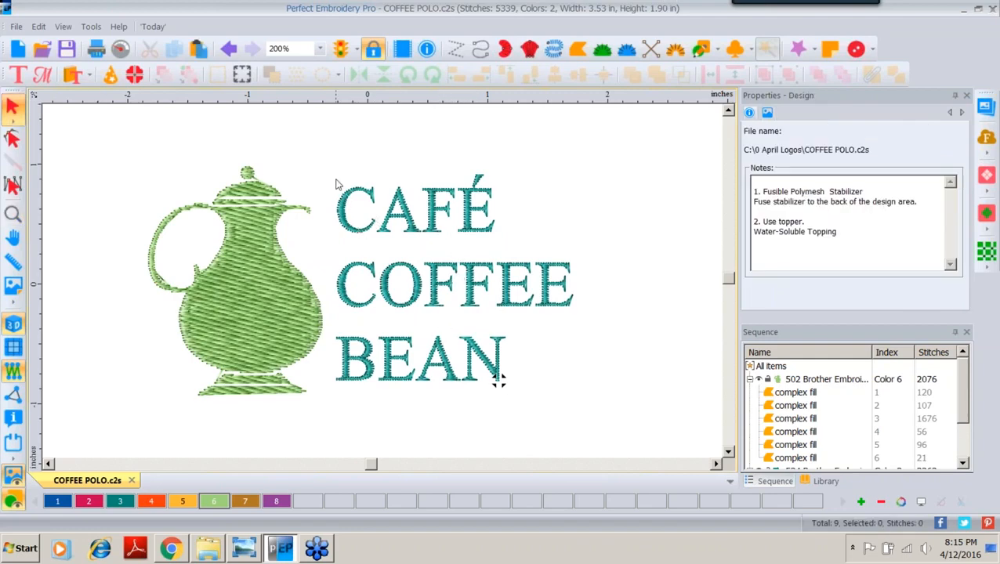
left_click_drag(328, 159, 619, 390)
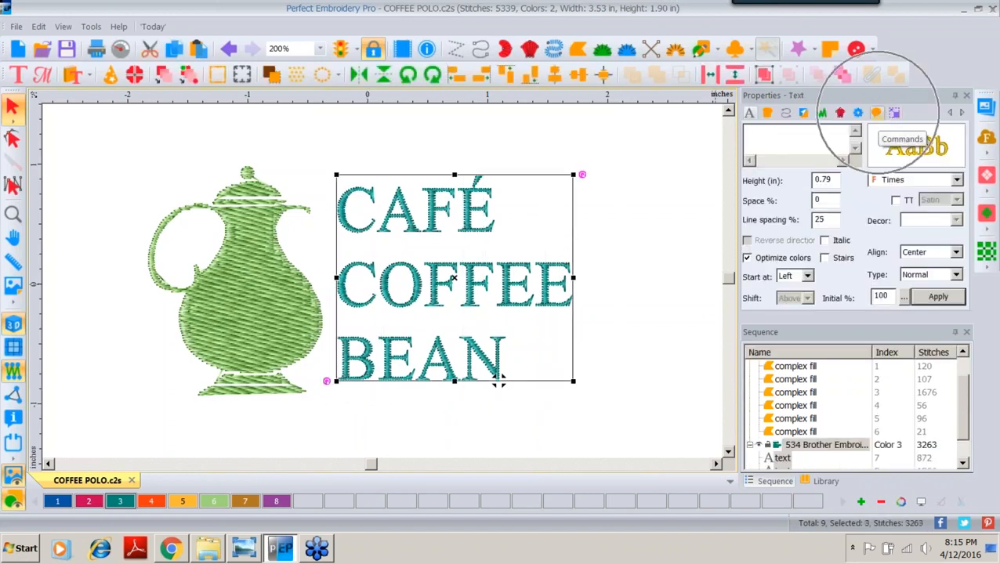
left_click(877, 114)
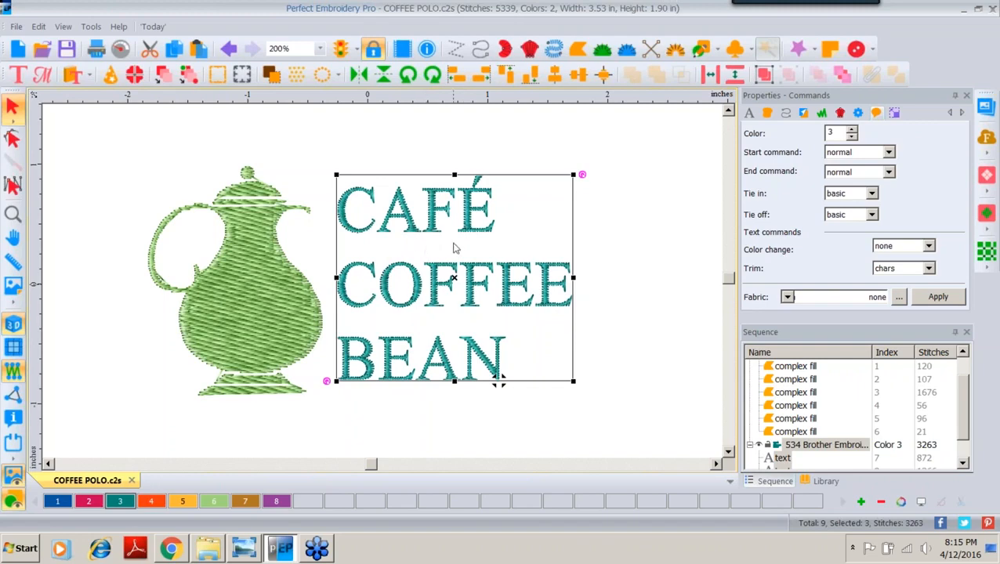
left_click(929, 270)
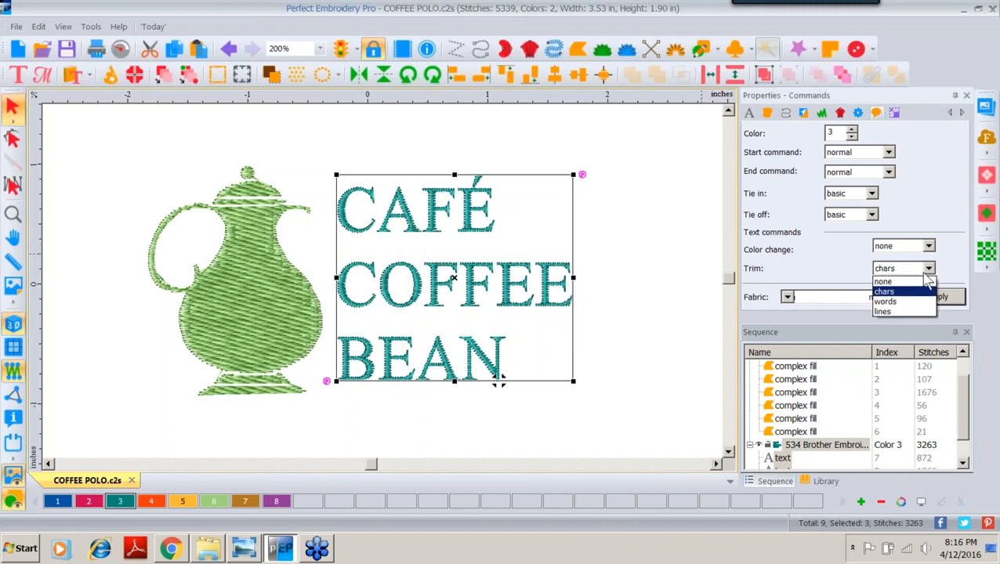
left_click(898, 313)
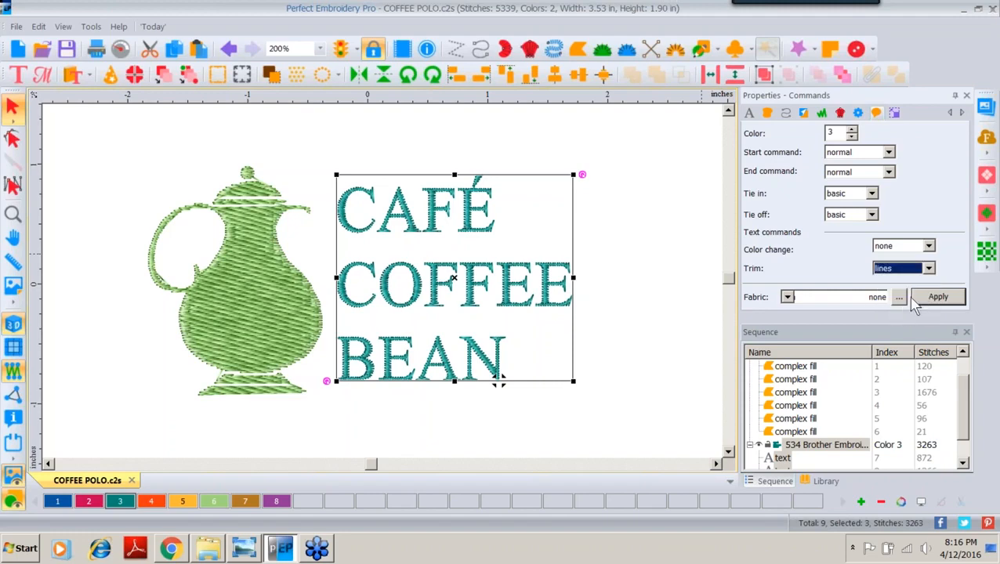
left_click(937, 299)
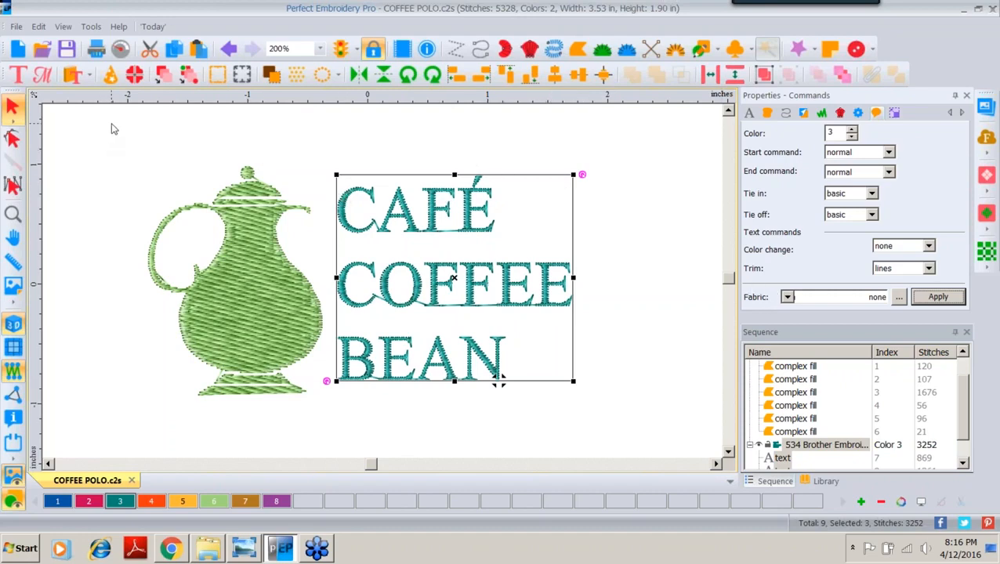
Optimize the entry and exit points of all the coffee pot's fill objects.
left_click_drag(112, 123, 330, 412)
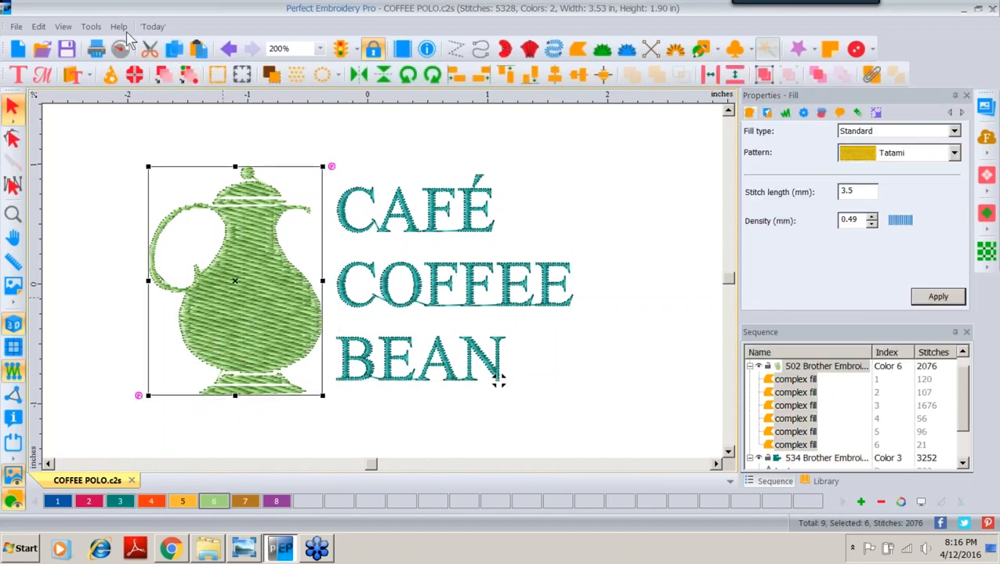
left_click(38, 28)
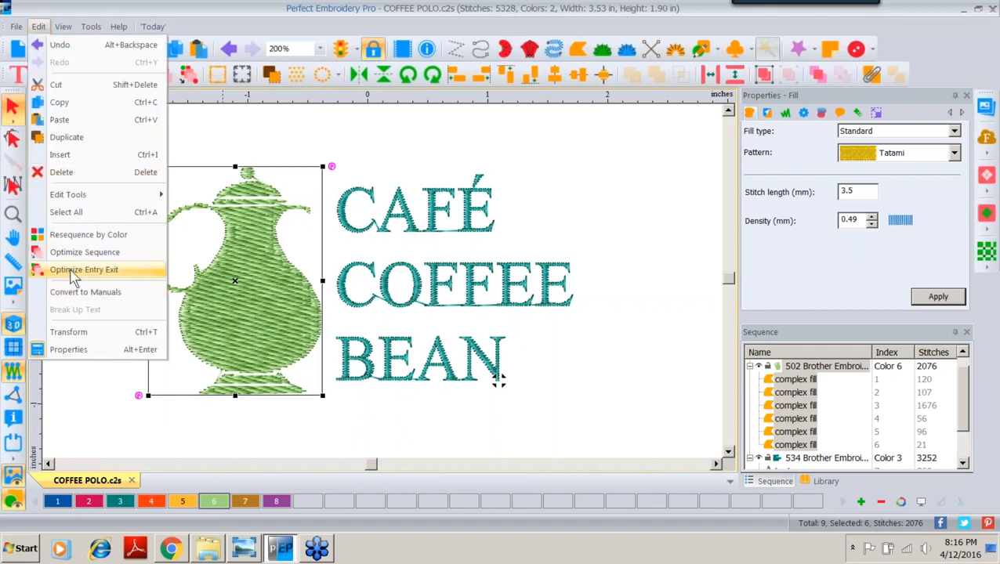
left_click(71, 270)
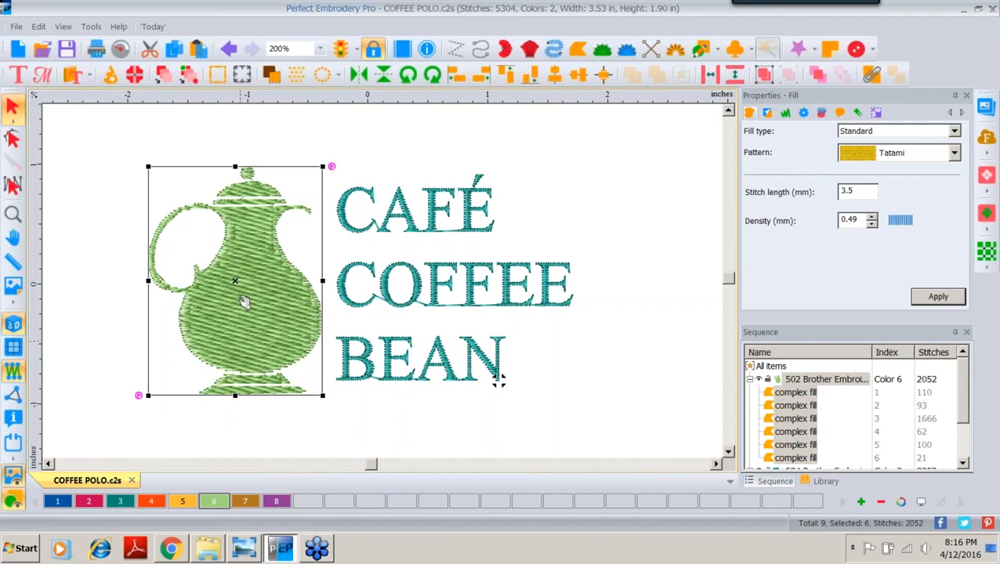
left_click(112, 160)
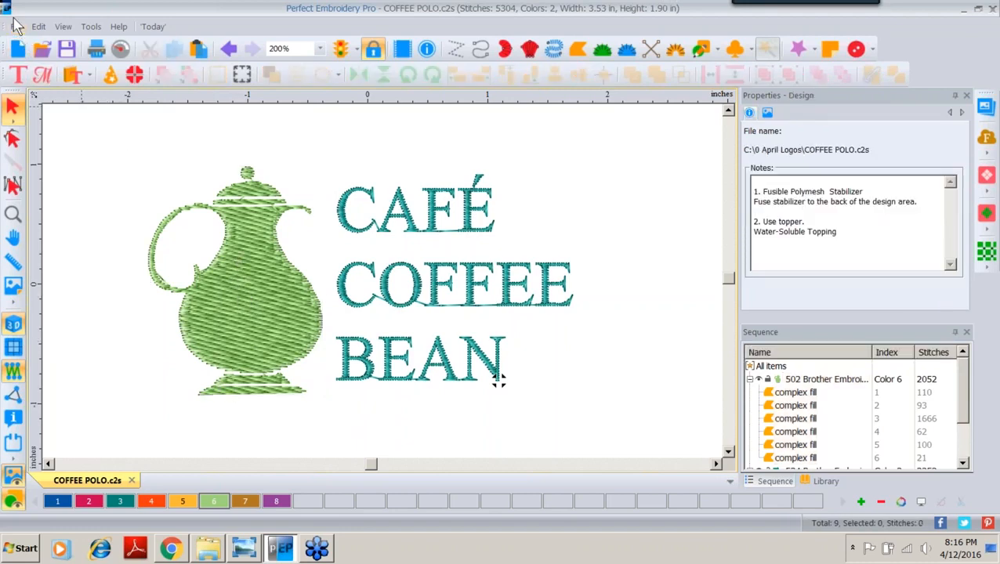
Run Design Analysis on the optimized design, check its stitch and trim details, and close the analysis.
left_click(16, 26)
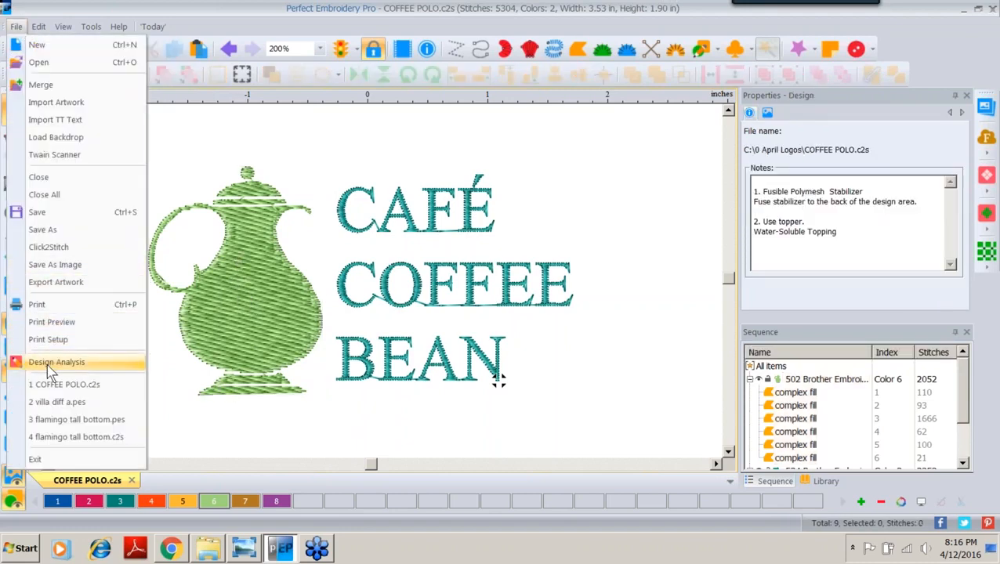
left_click(48, 366)
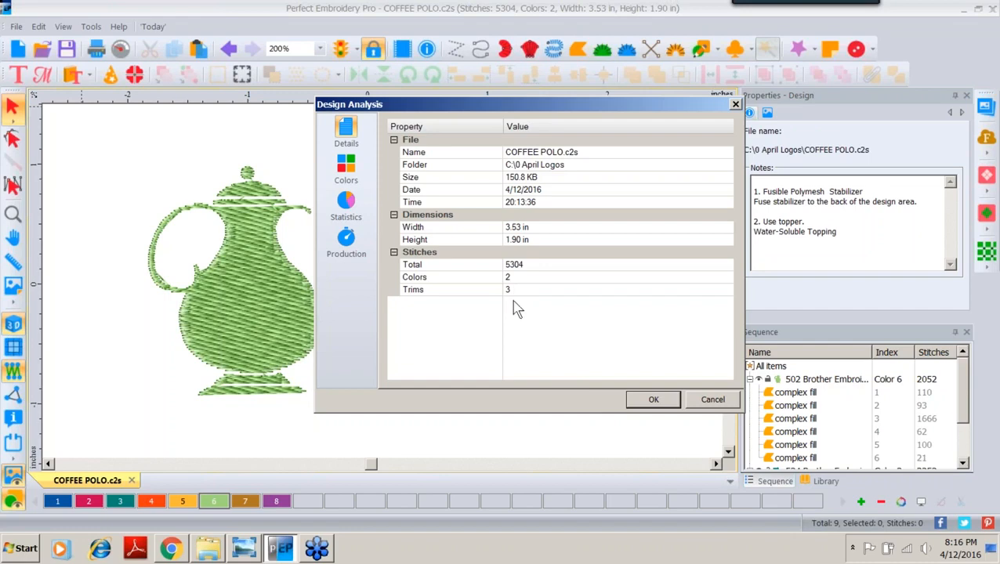
left_click(650, 400)
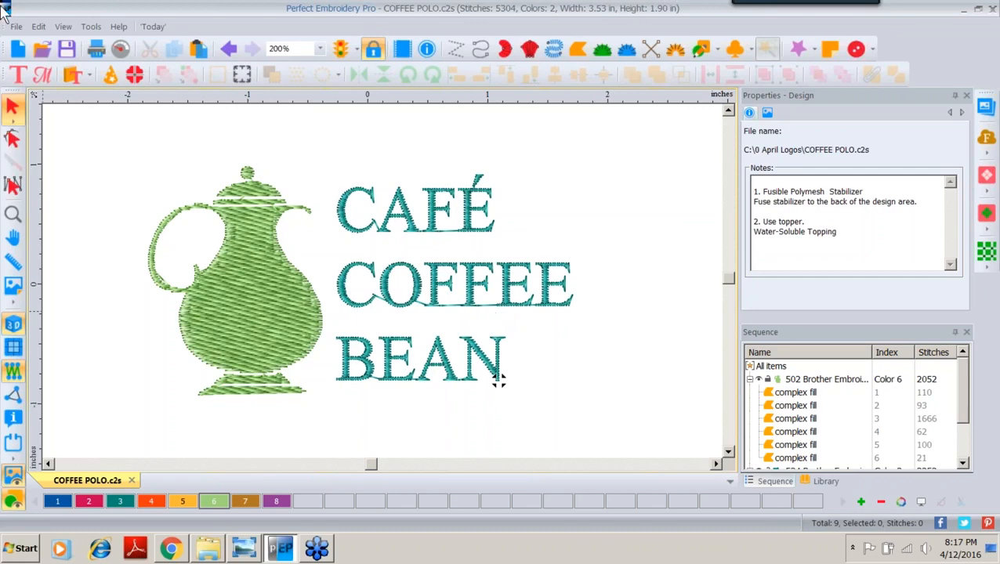
Create a new design with 2 Ta Da bus card.jpg as its backdrop and examine the scanned logo up close.
left_click(19, 50)
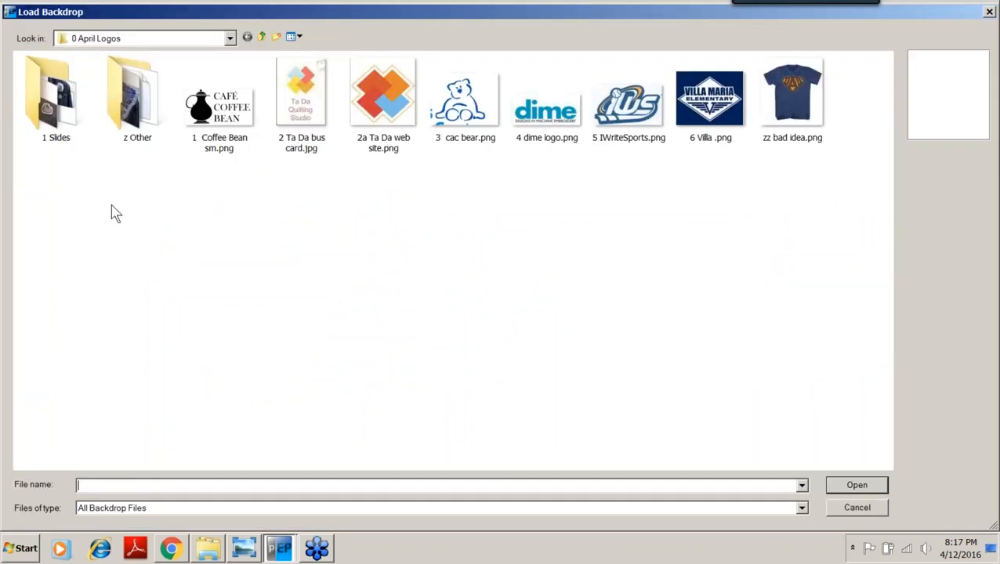
left_click(300, 106)
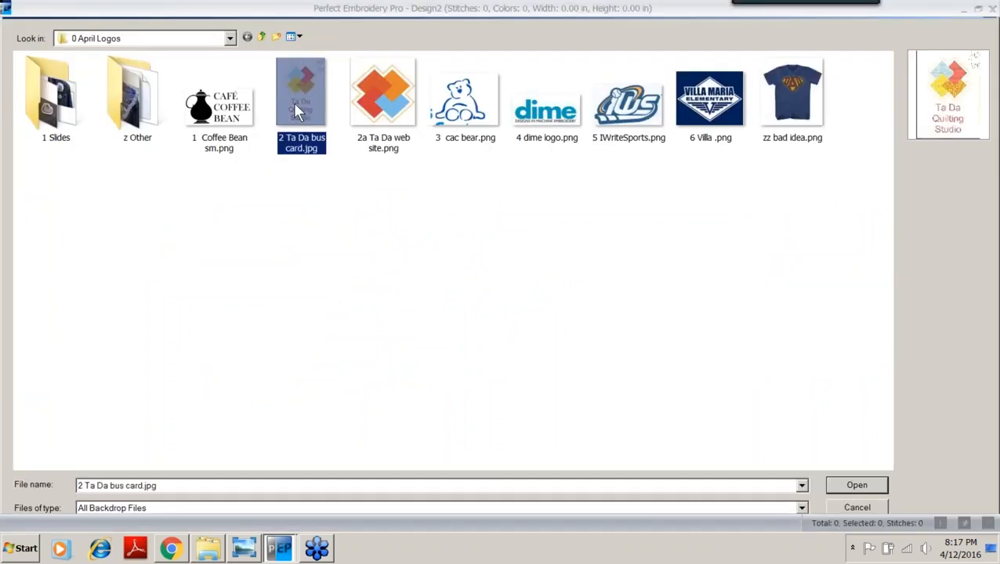
double_click(298, 110)
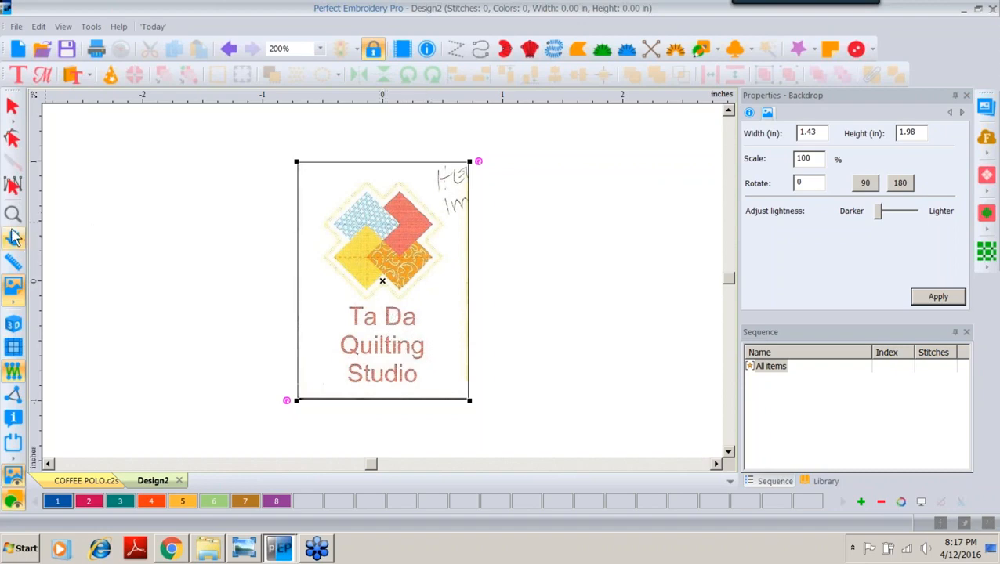
left_click(13, 213)
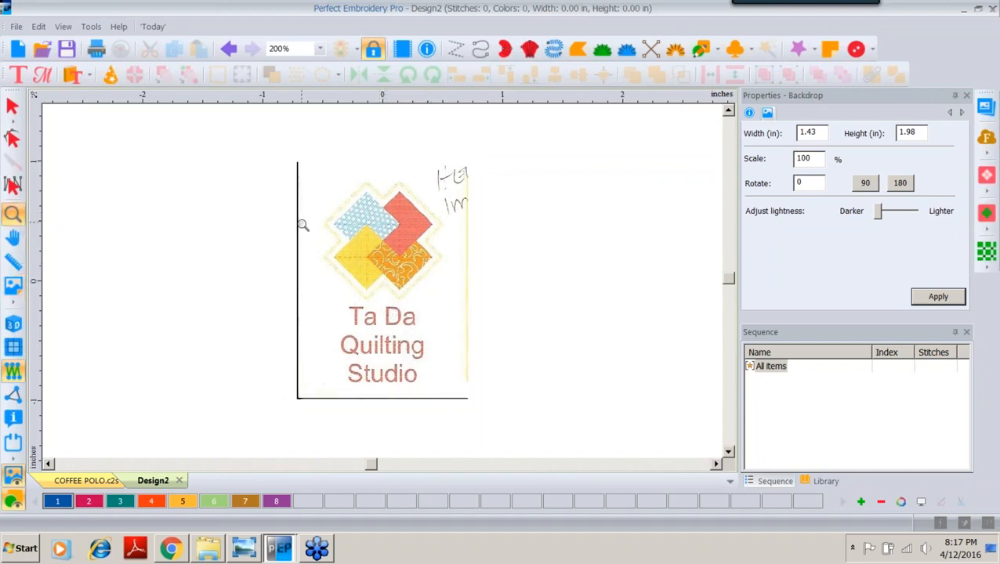
left_click(375, 252)
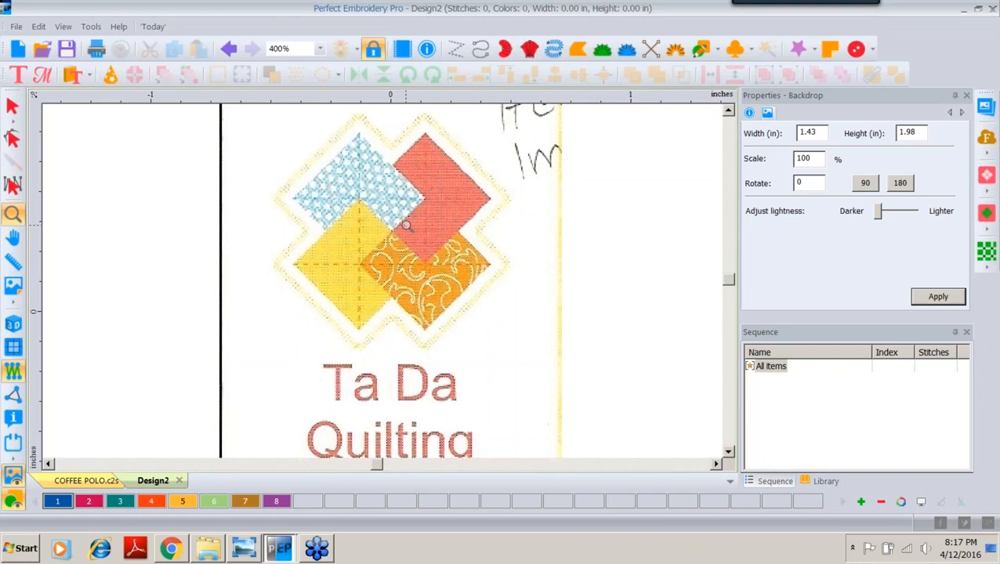
right_click(405, 226)
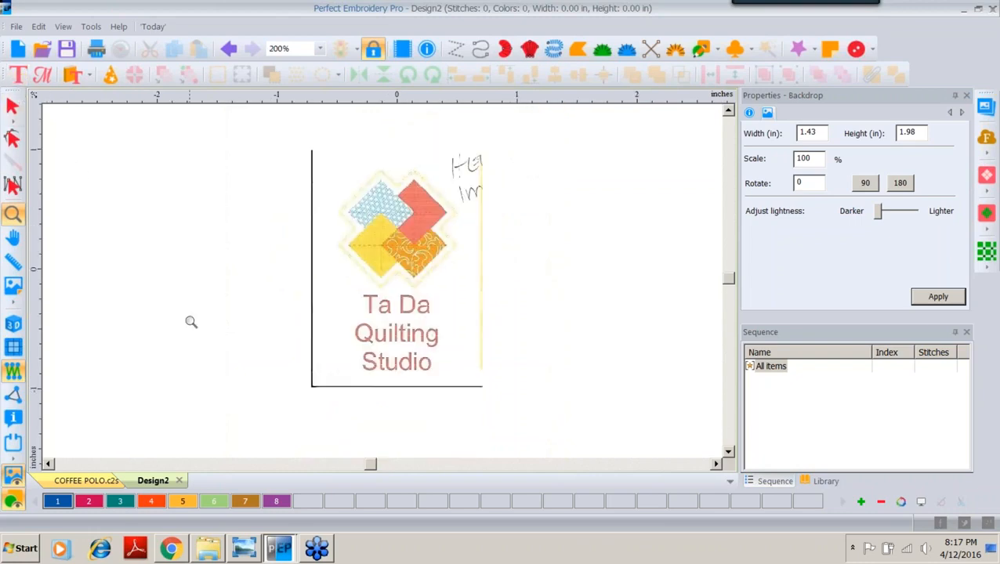
Create another new design and load 2a Ta Da web site.png from the 0 April Logos folder as its backdrop.
left_click(21, 53)
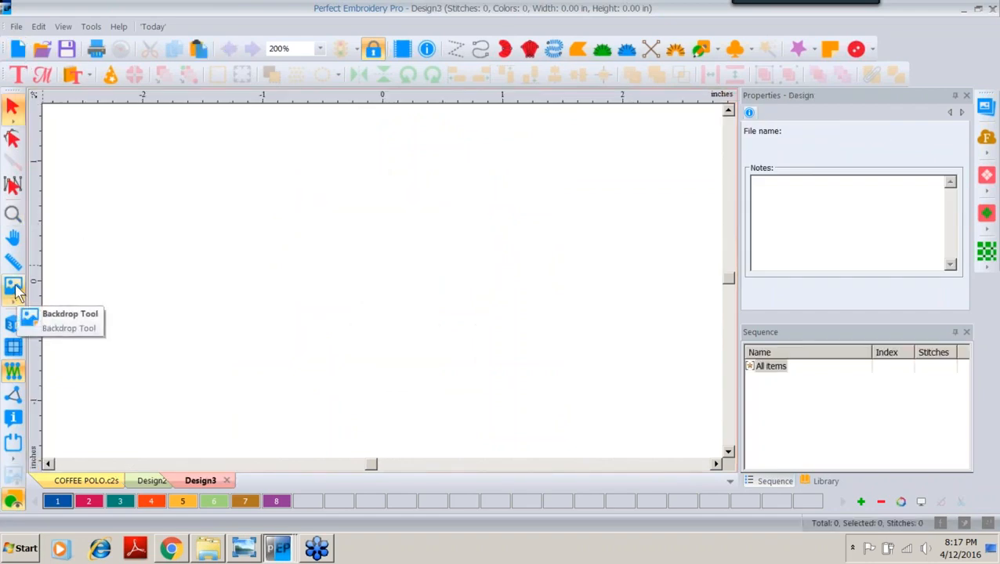
left_click(12, 287)
double_click(394, 101)
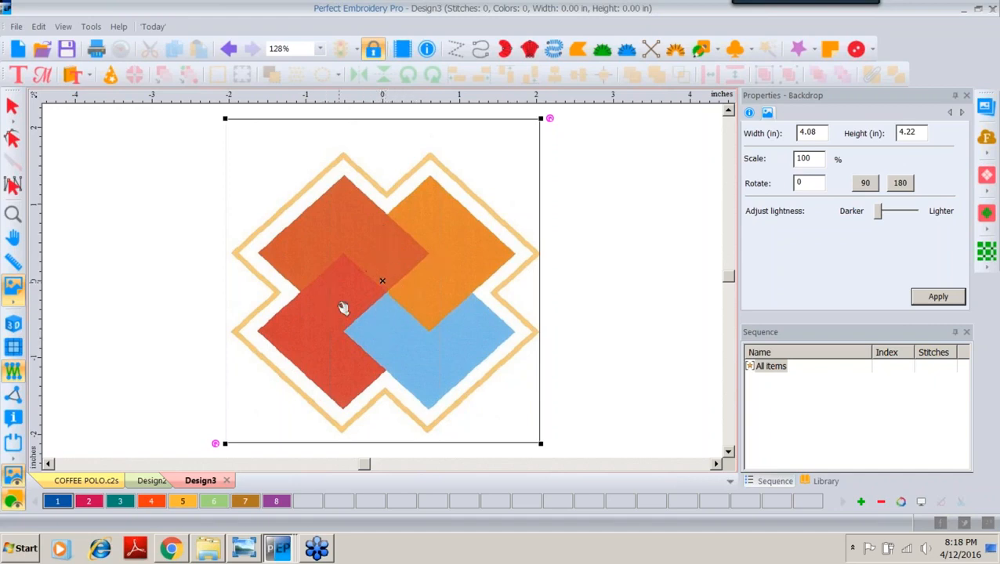
Define the backdrop's scale by measuring across the logo's outer border and requesting a length of 2.5 in.
left_click(14, 304)
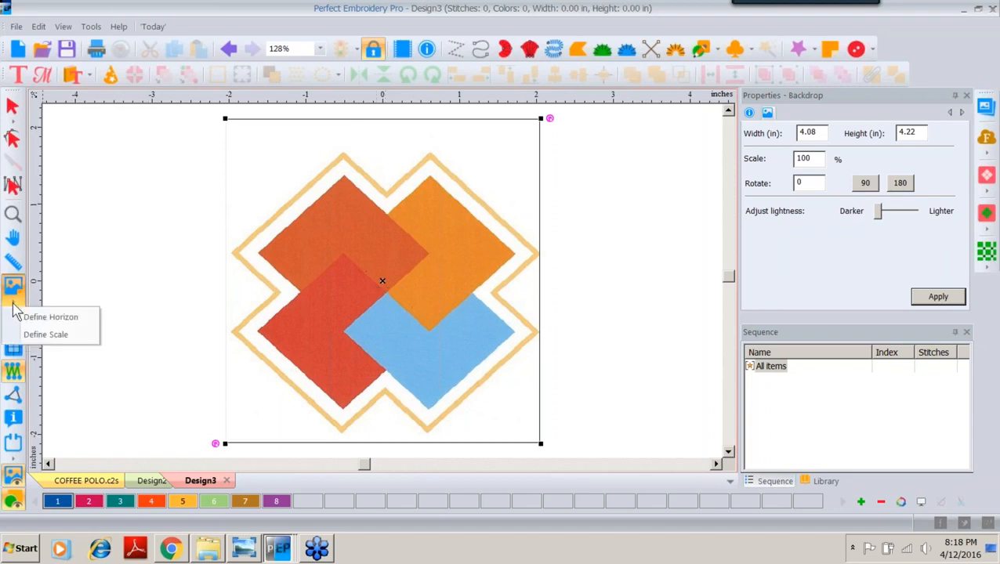
left_click(43, 335)
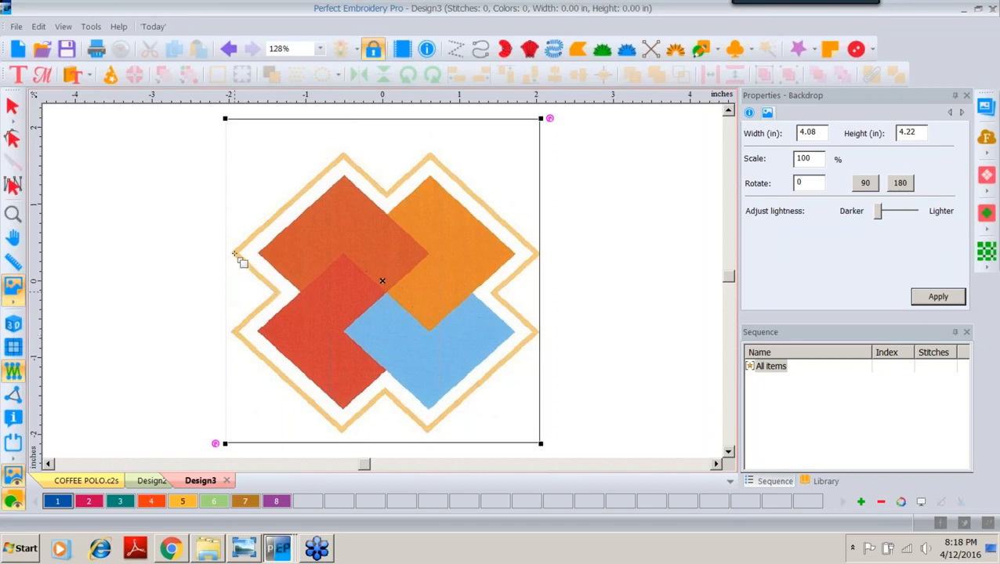
left_click_drag(232, 252, 539, 252)
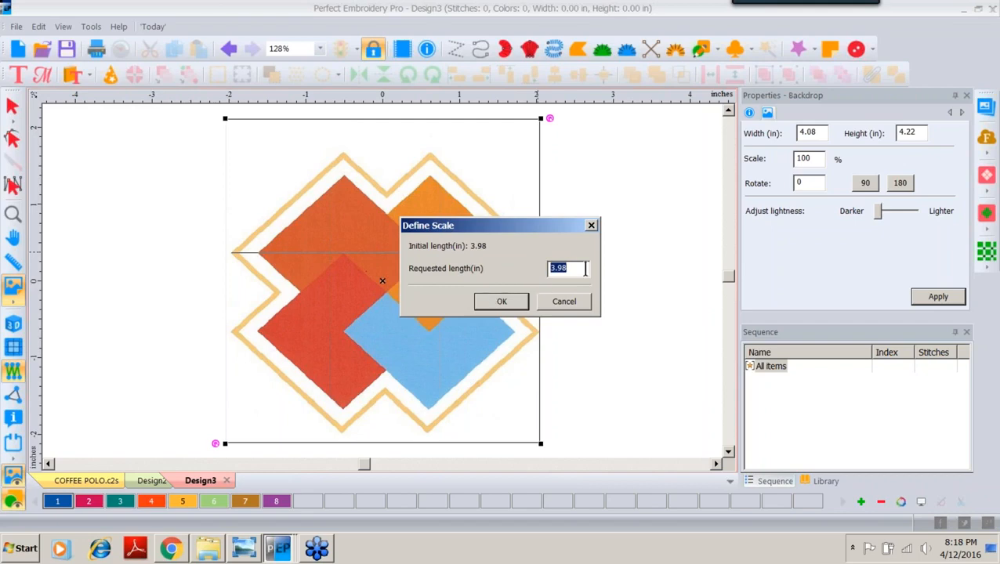
type("2.5")
left_click(500, 302)
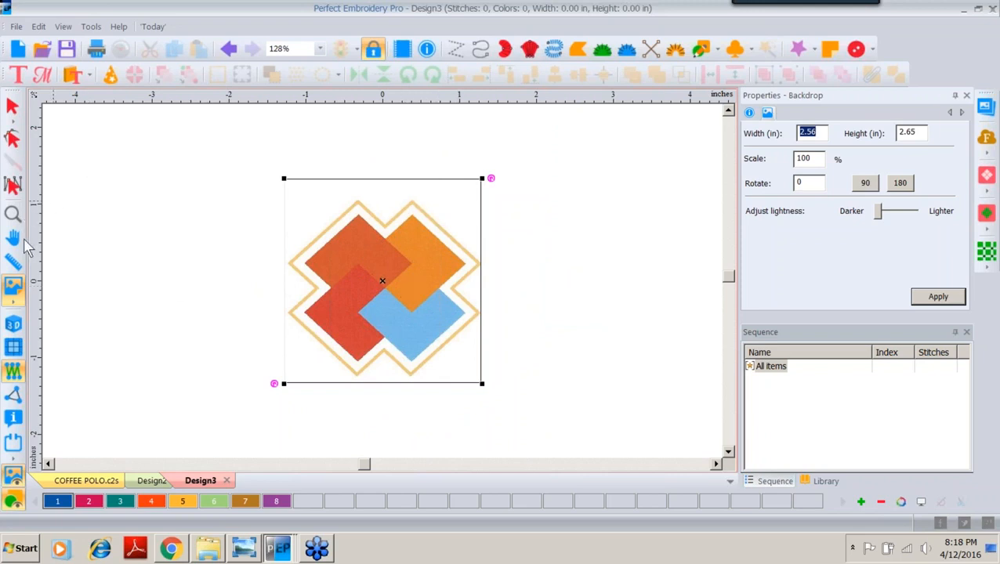
Digitize the backdrop's blue shape as a standard Tatami complex fill in color 1 using the magic wand.
left_click(13, 213)
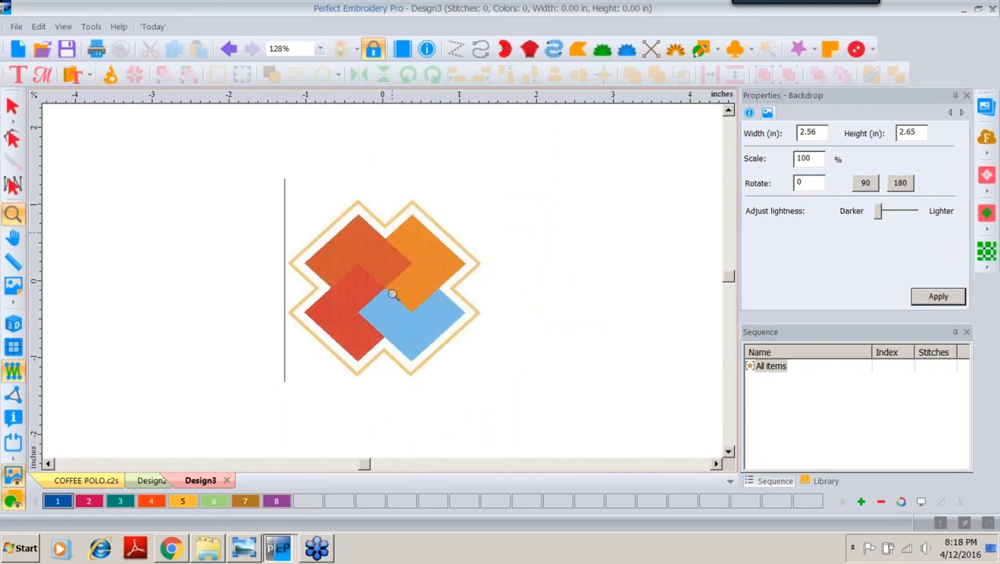
left_click(392, 294)
left_click(13, 106)
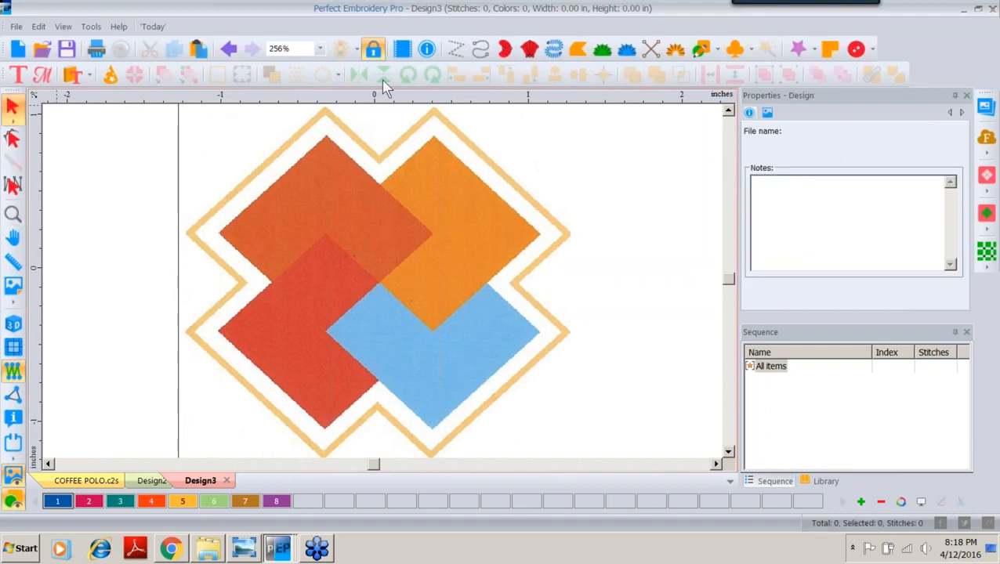
left_click(578, 51)
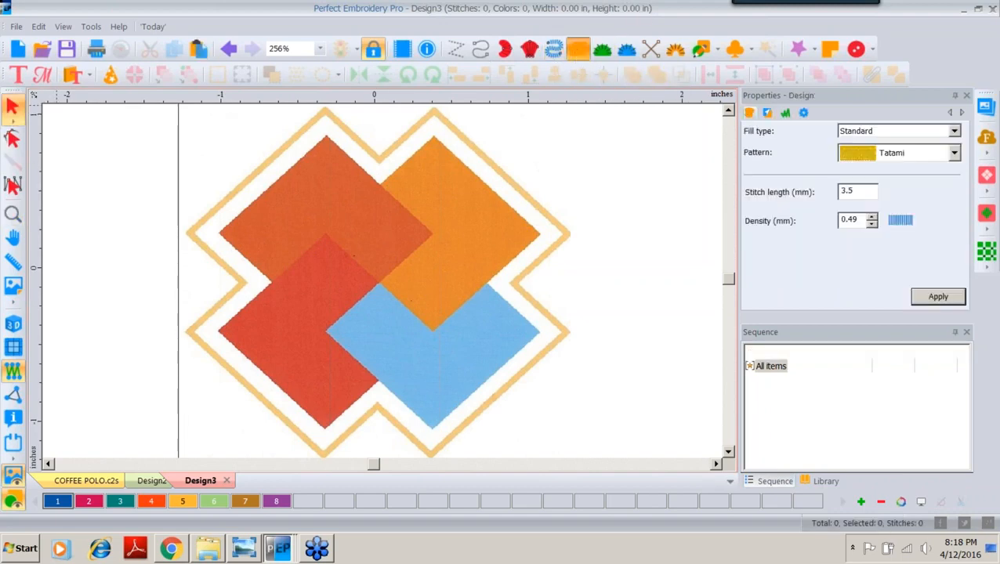
left_click(766, 51)
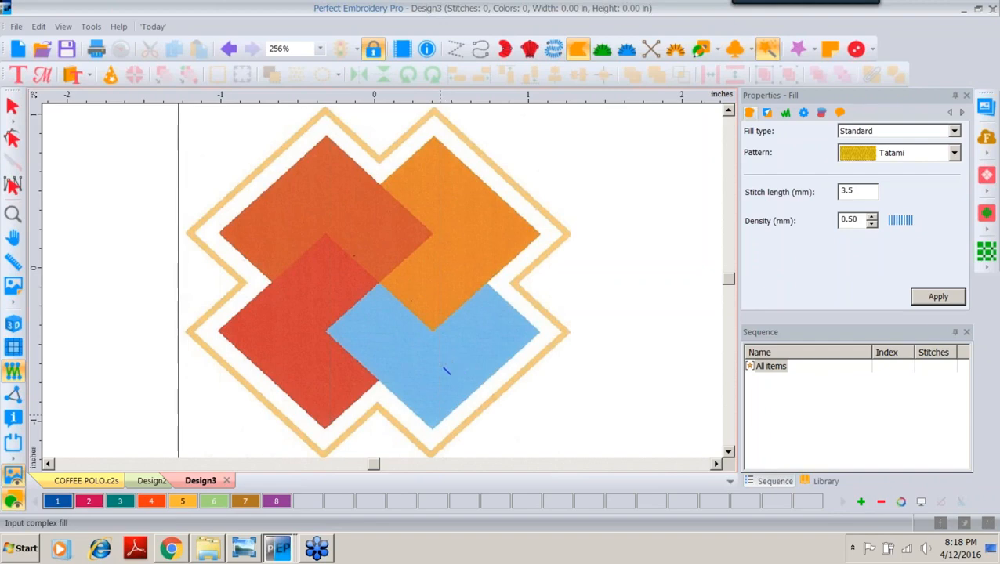
left_click(439, 366)
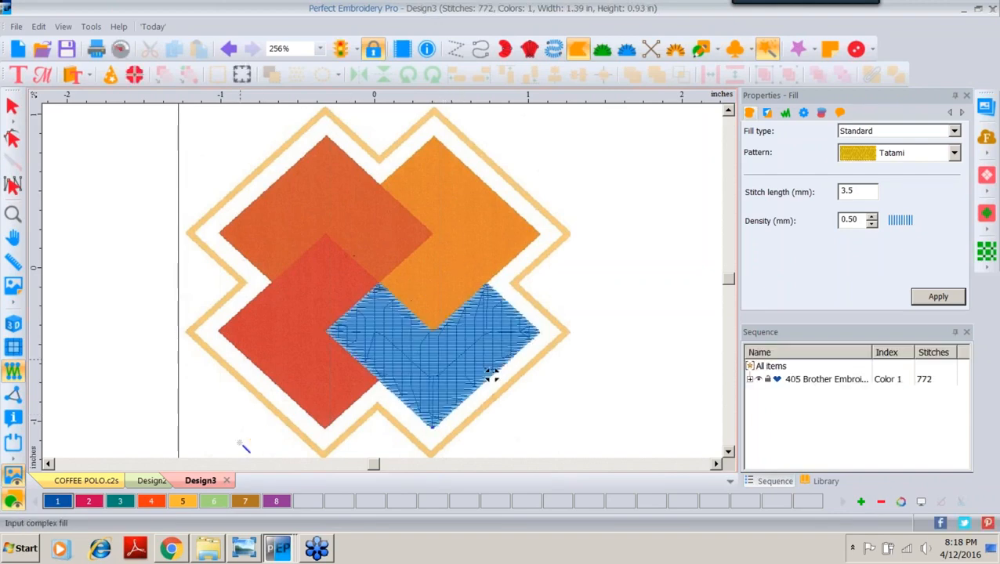
Digitize the backdrop's golden shape in color 5 and the joined orange and red shapes in color 2 as Tatami fills using the magic wand.
left_click(182, 502)
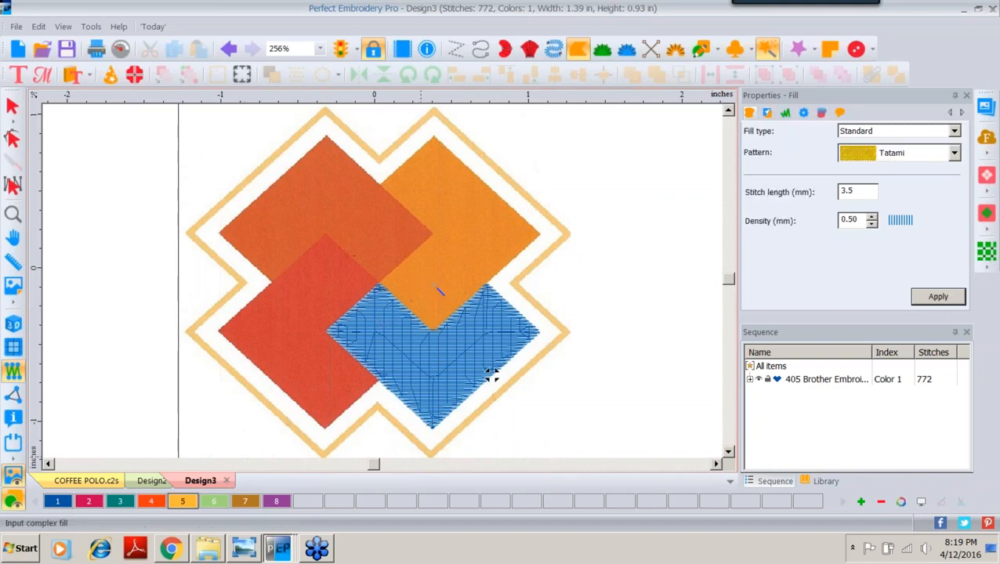
left_click(466, 236)
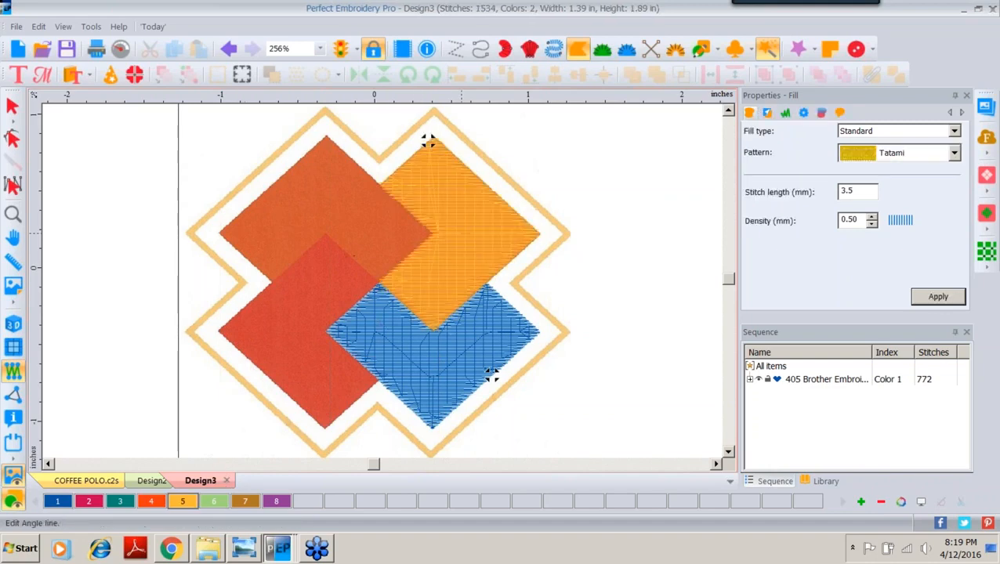
left_click(90, 502)
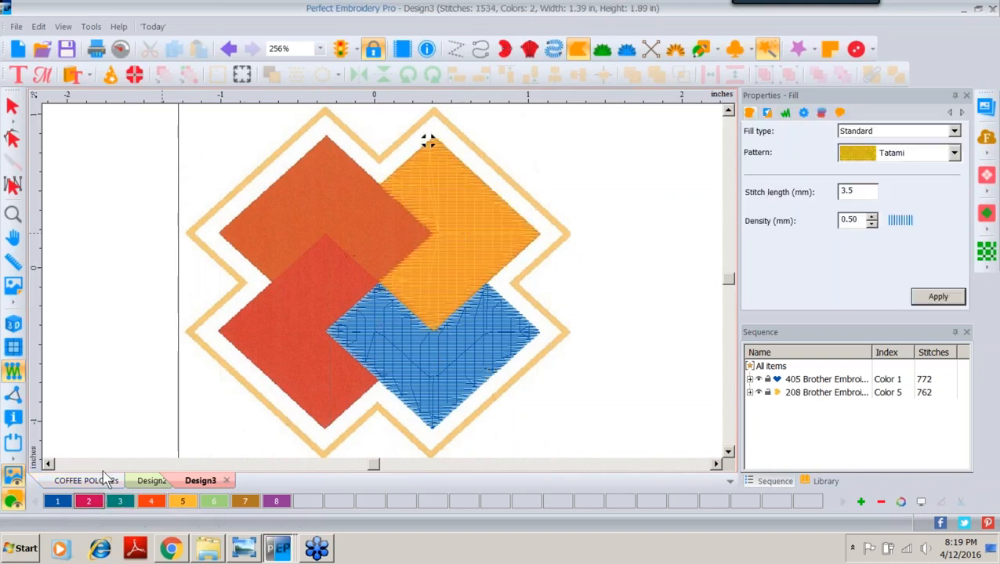
left_click(301, 368)
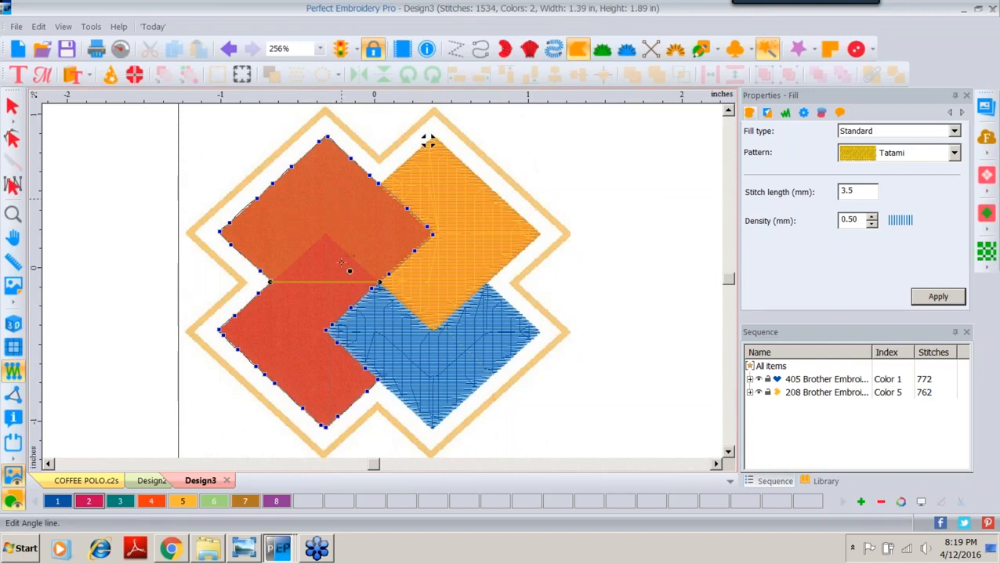
Delete the outline points around the upper orange diamond from the color 2 fill and regenerate its stitches.
left_click(14, 140)
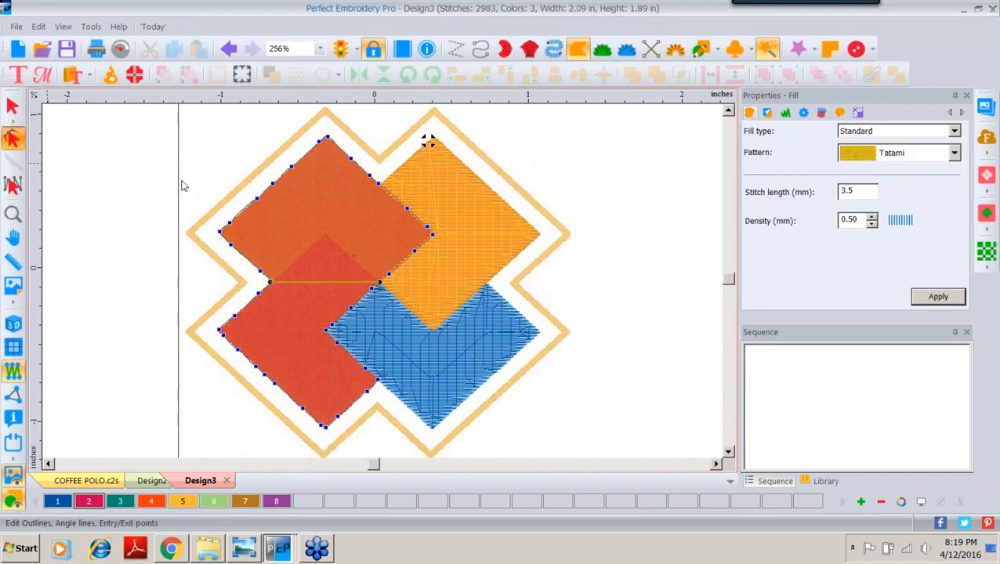
left_click_drag(190, 153, 464, 278)
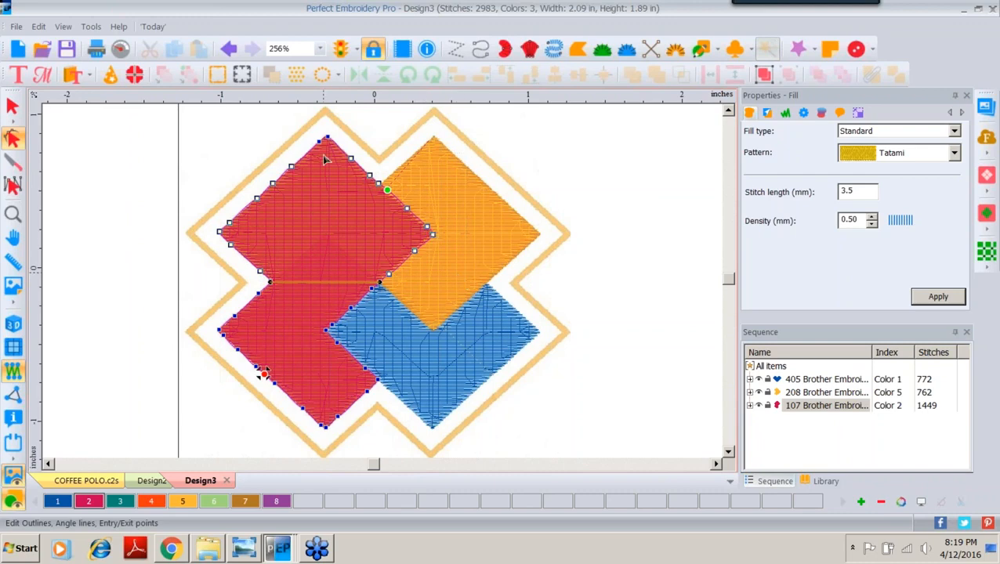
right_click(350, 159)
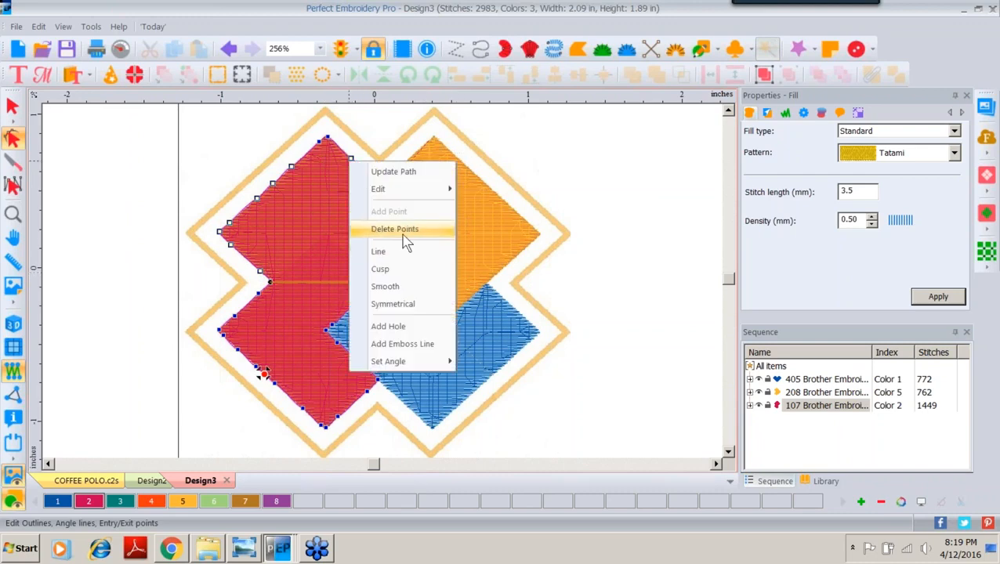
left_click(403, 226)
left_click_drag(306, 146, 353, 159)
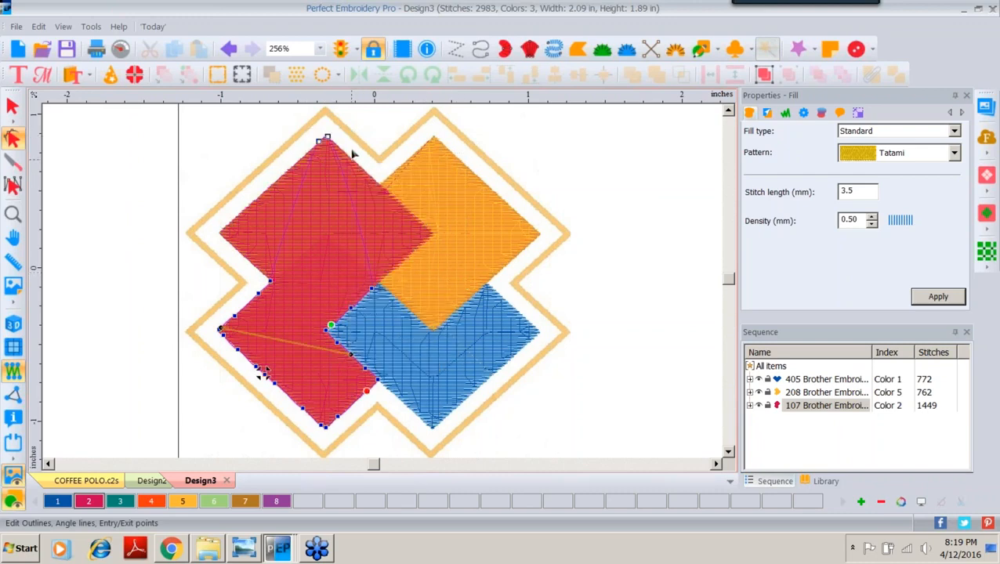
right_click(327, 141)
left_click(370, 206)
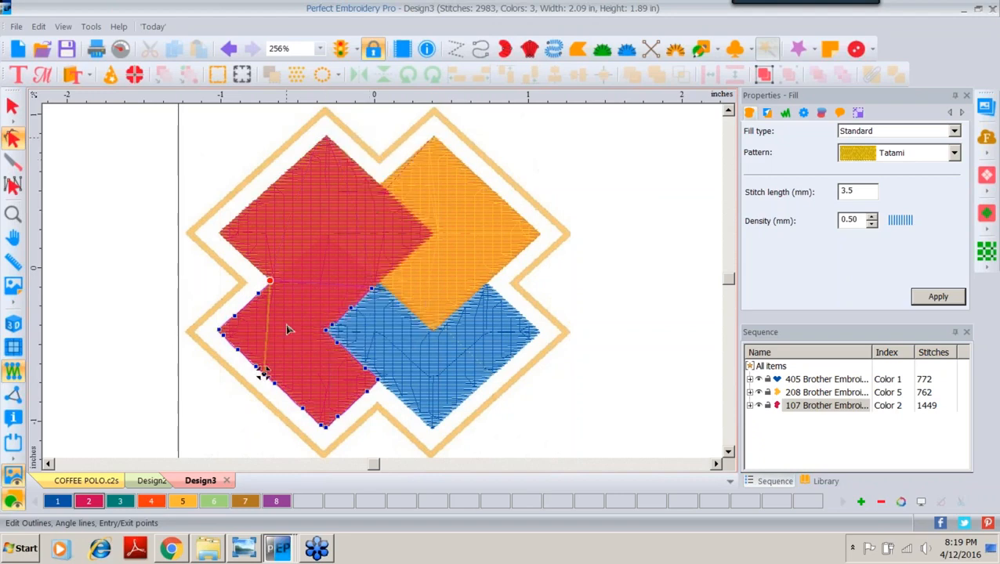
left_click(937, 296)
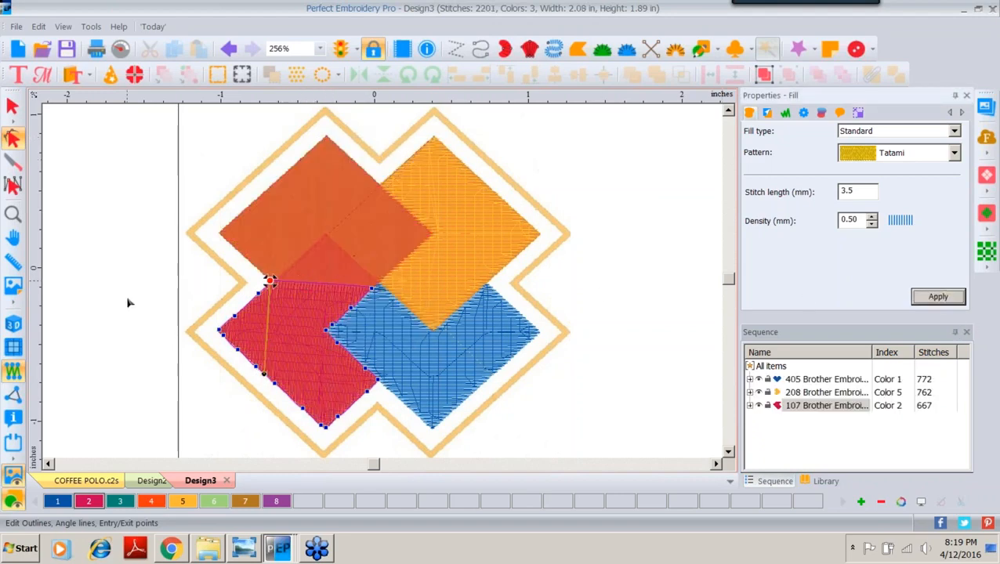
Add a point midway along the color 2 fill's upper edge, straighten its sides and move it to the red diamond's peak.
left_click(13, 213)
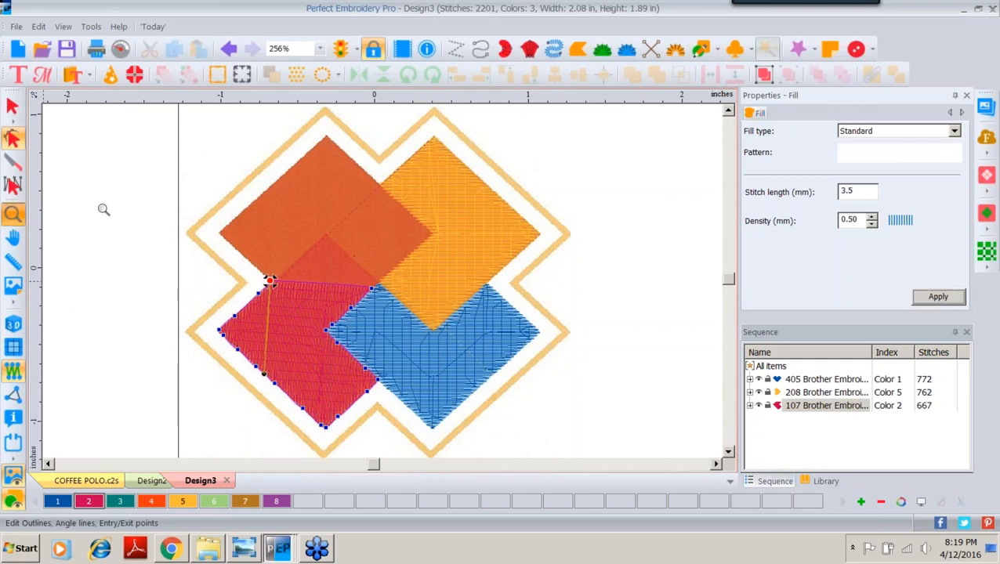
left_click(339, 224)
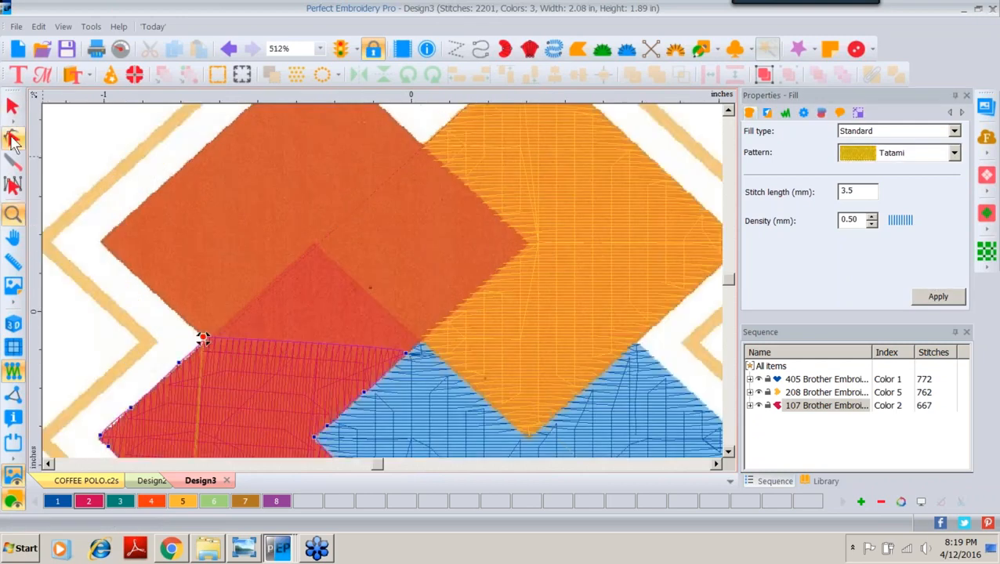
left_click(12, 138)
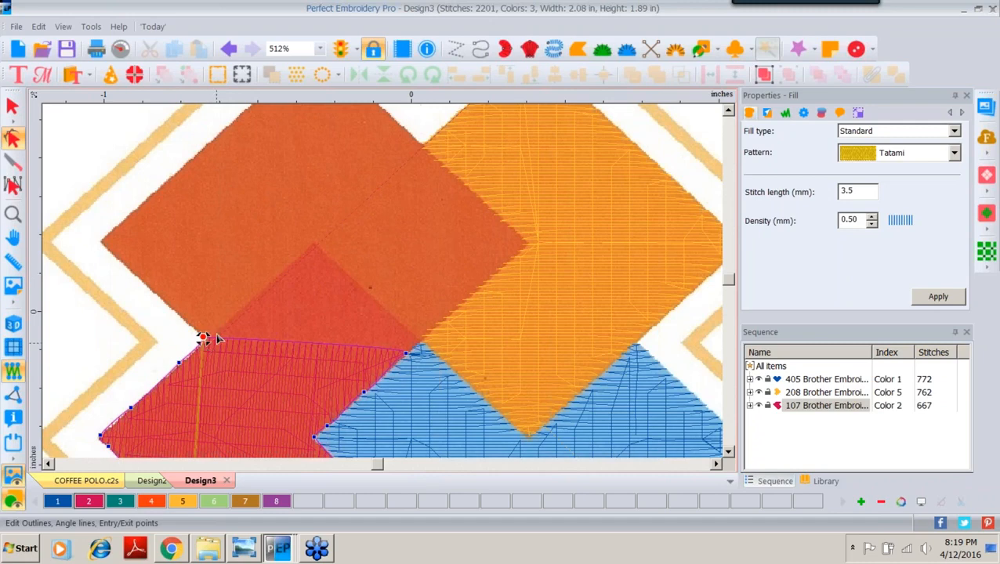
right_click(304, 348)
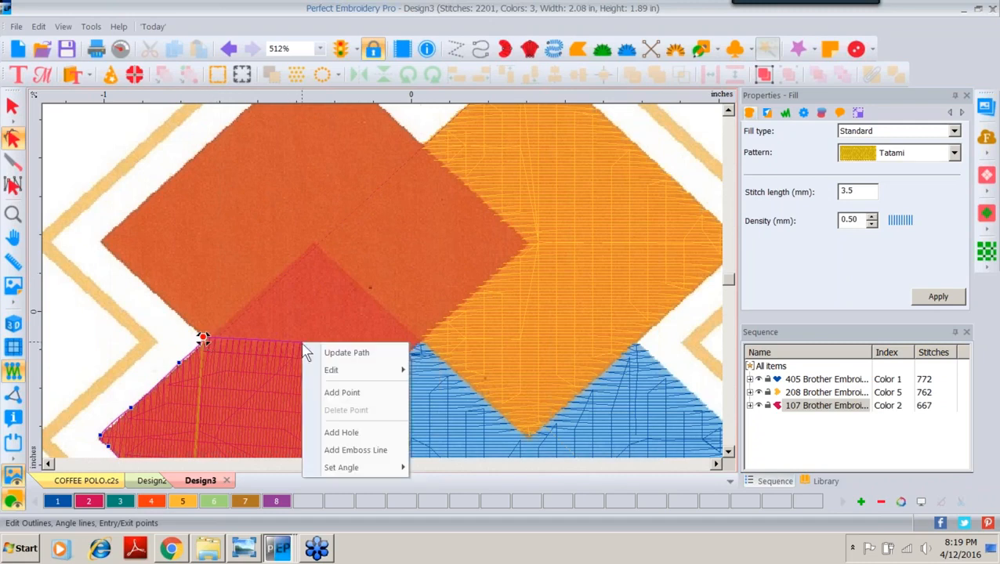
left_click(342, 392)
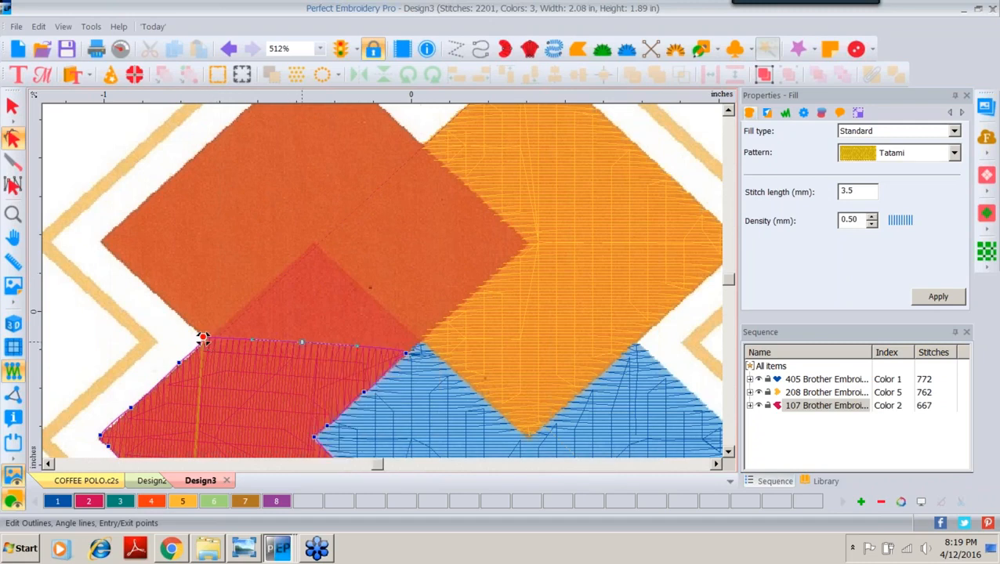
right_click(304, 348)
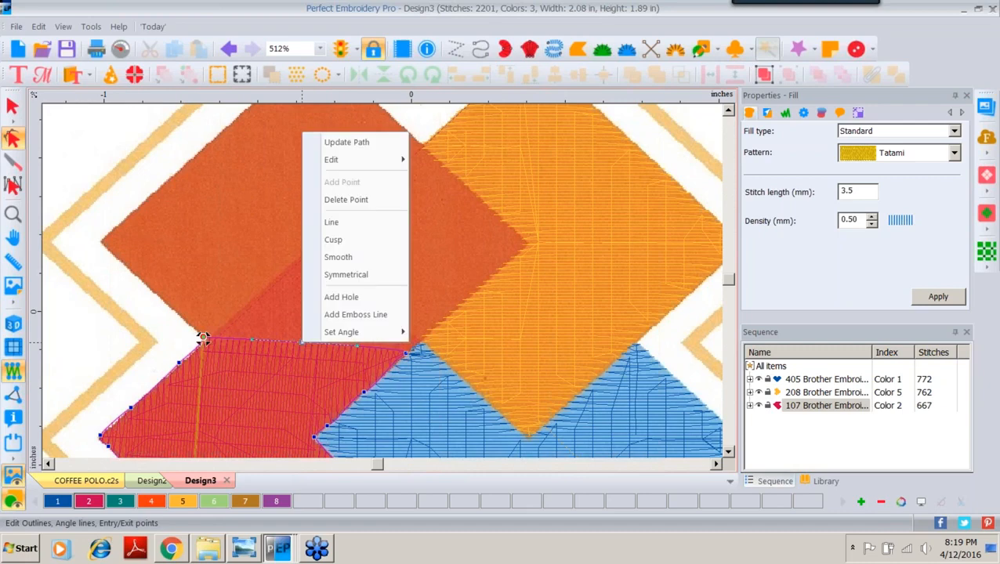
left_click(338, 230)
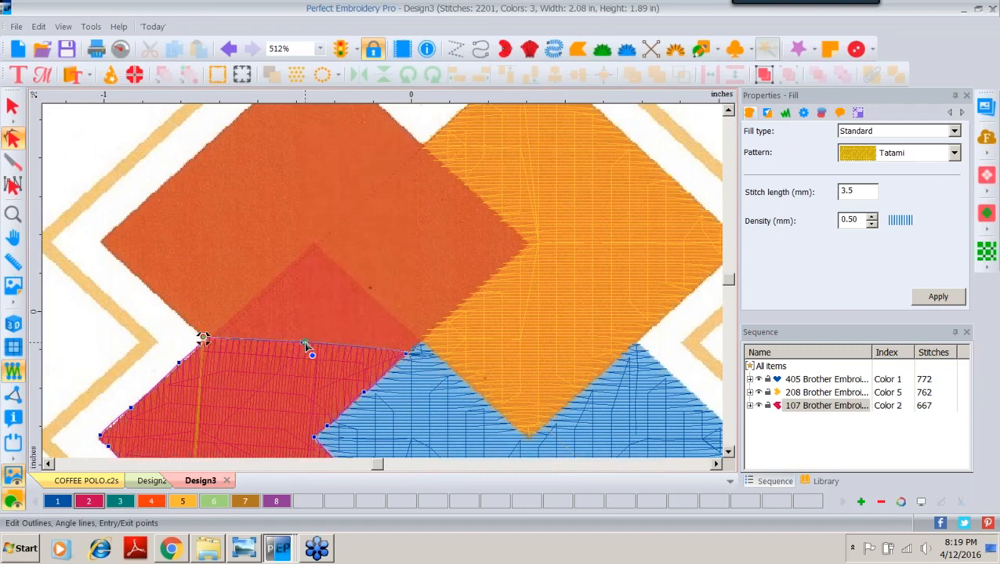
left_click_drag(304, 347, 313, 242)
Sharpen the color 2 fill's two upper side corners, move the inner one to where the diamonds meet, and regenerate the stitches.
right_click(407, 358)
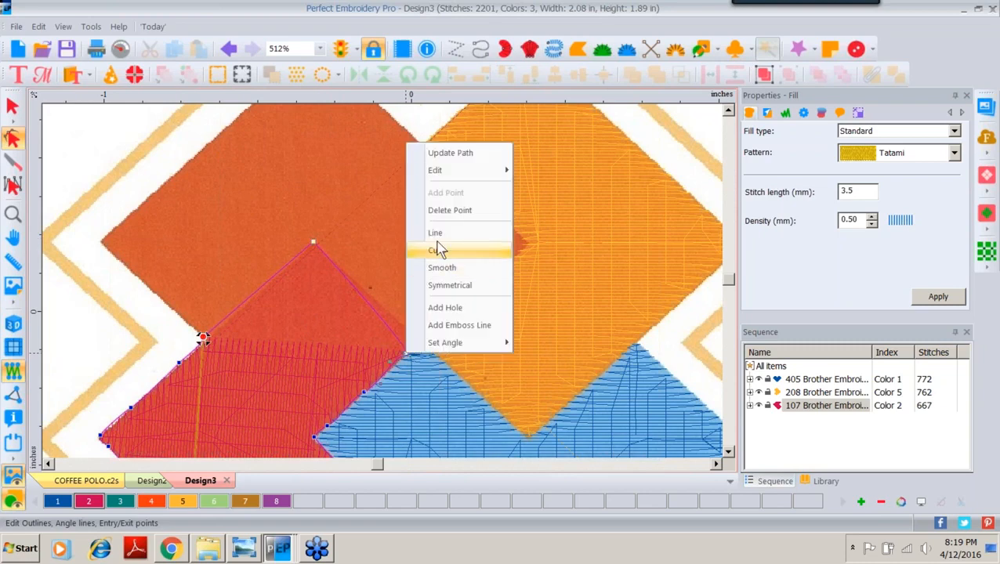
left_click(440, 243)
left_click_drag(407, 358, 421, 340)
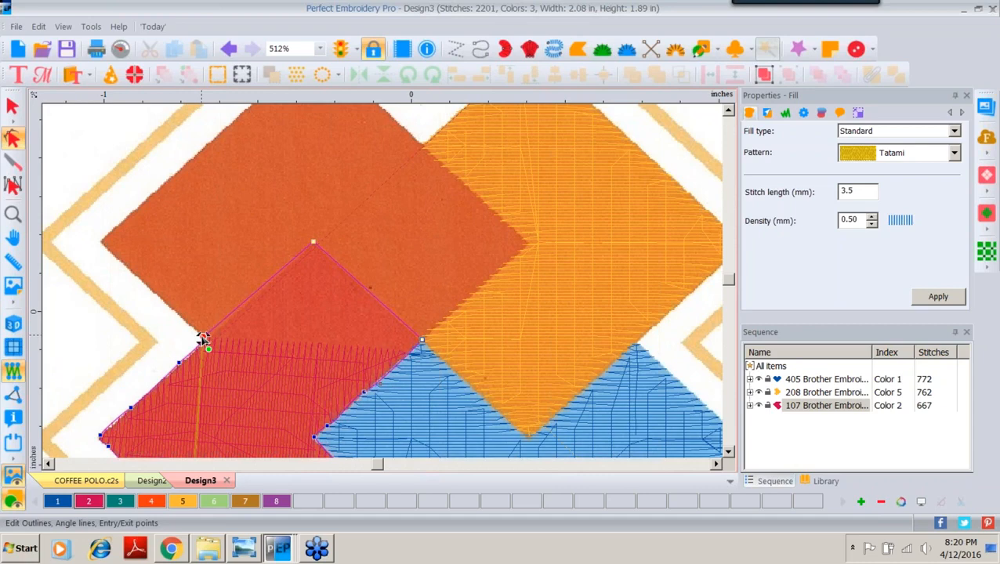
right_click(202, 339)
mouse_move(233, 363)
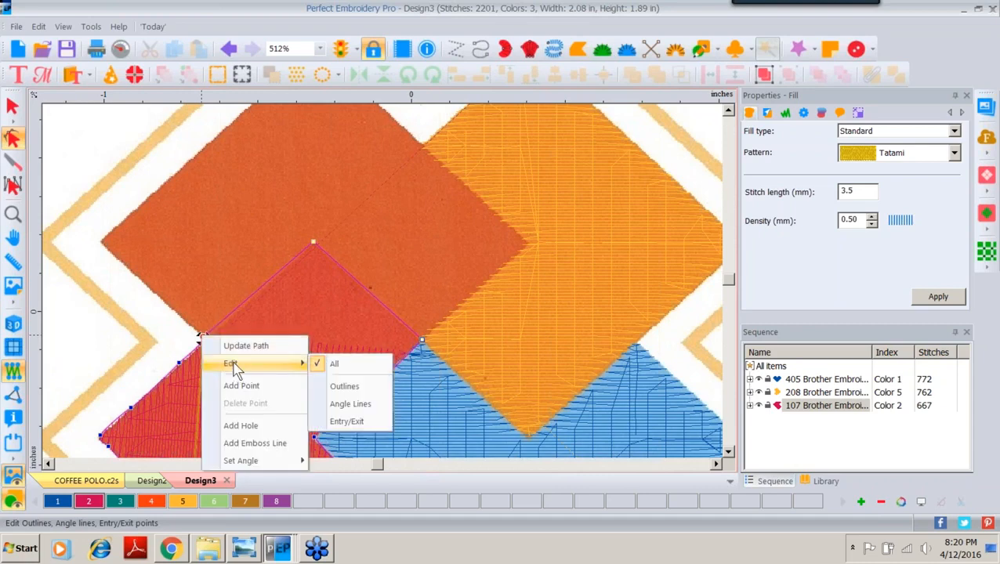
left_click(337, 388)
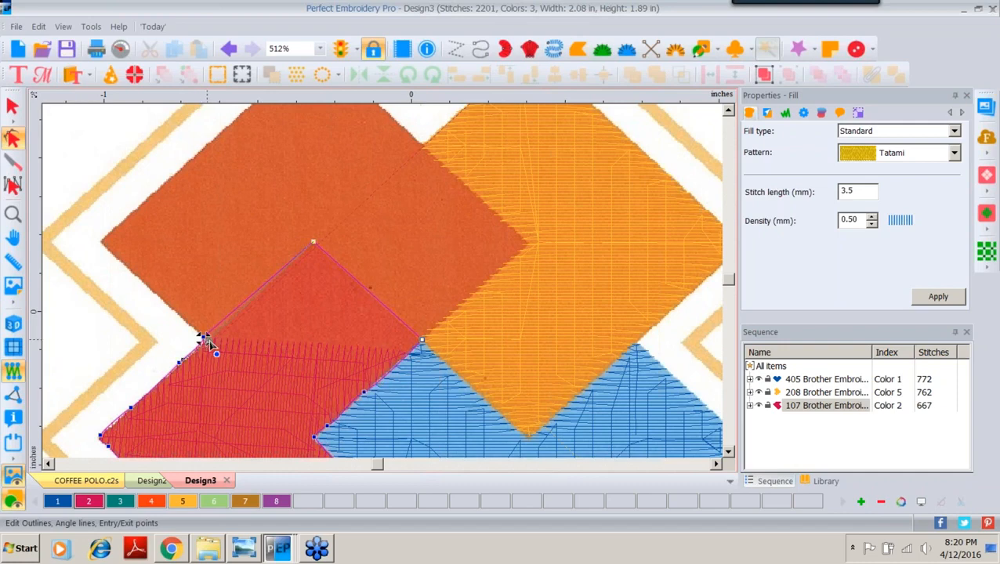
right_click(202, 339)
left_click(228, 225)
left_click(951, 301)
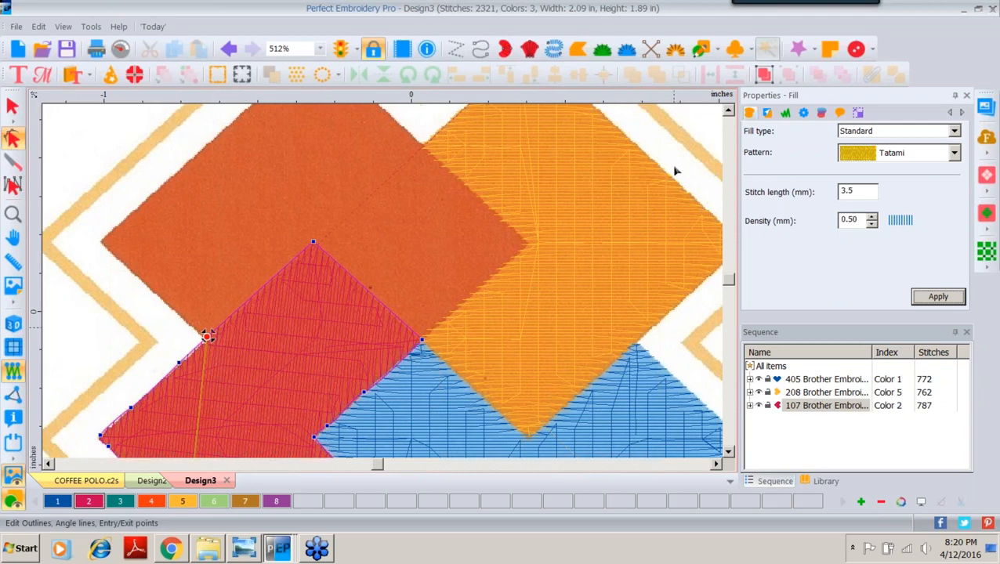
Trace the orange diamond point by point as a closed artwork outline in color 4, notching it around the red diamond's peak.
left_click(729, 114)
left_click(729, 114)
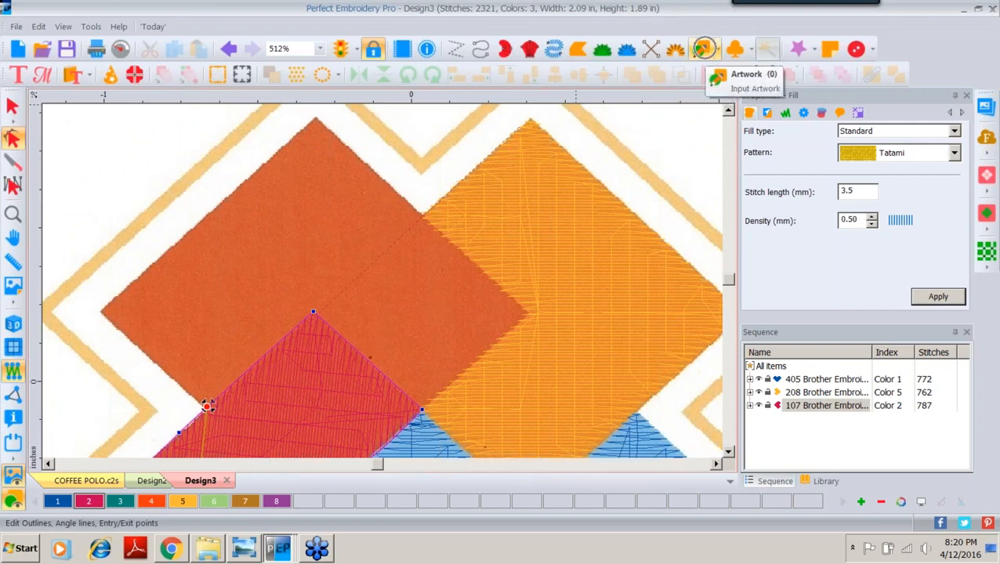
left_click(717, 49)
left_click(721, 72)
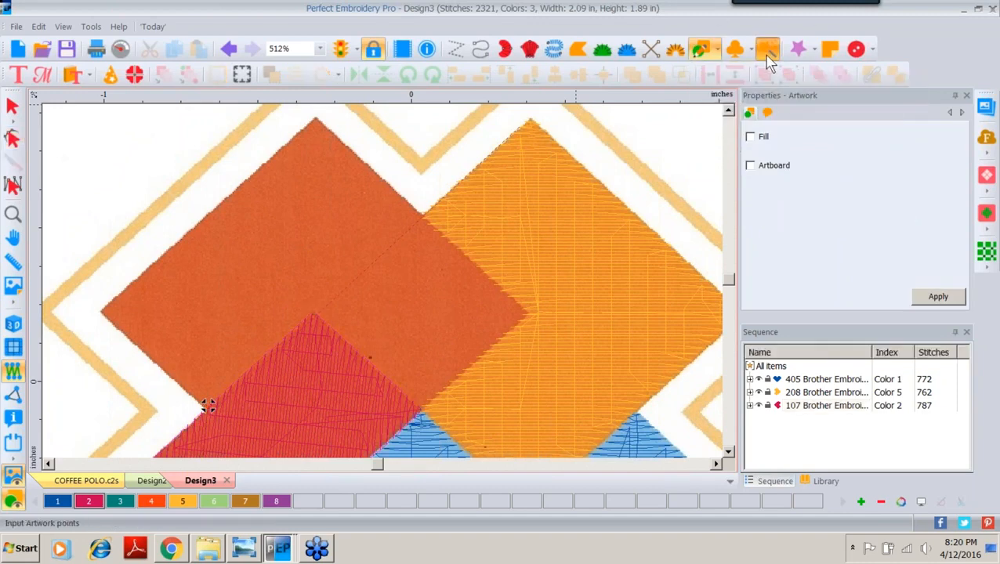
left_click(151, 501)
left_click(421, 408)
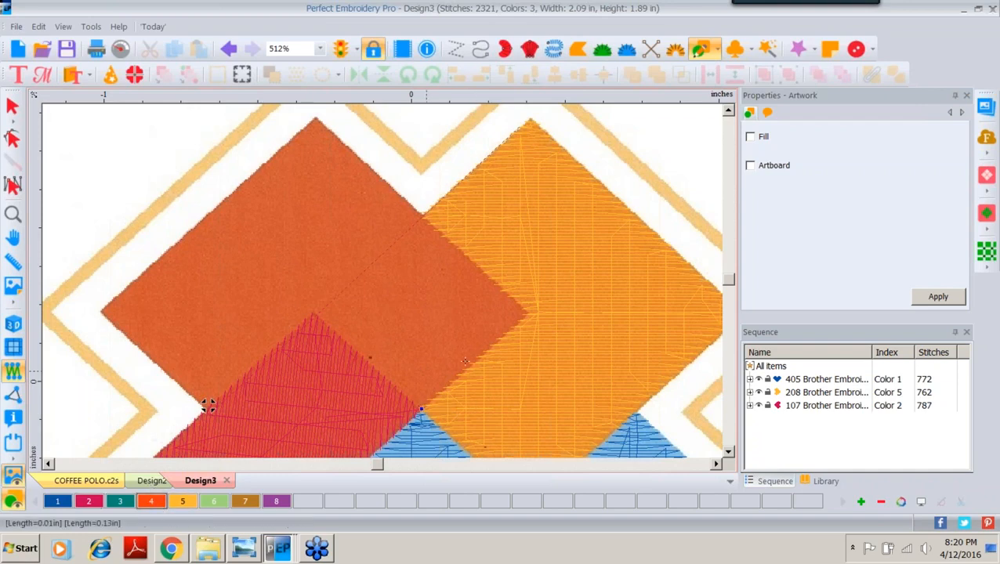
left_click(530, 315)
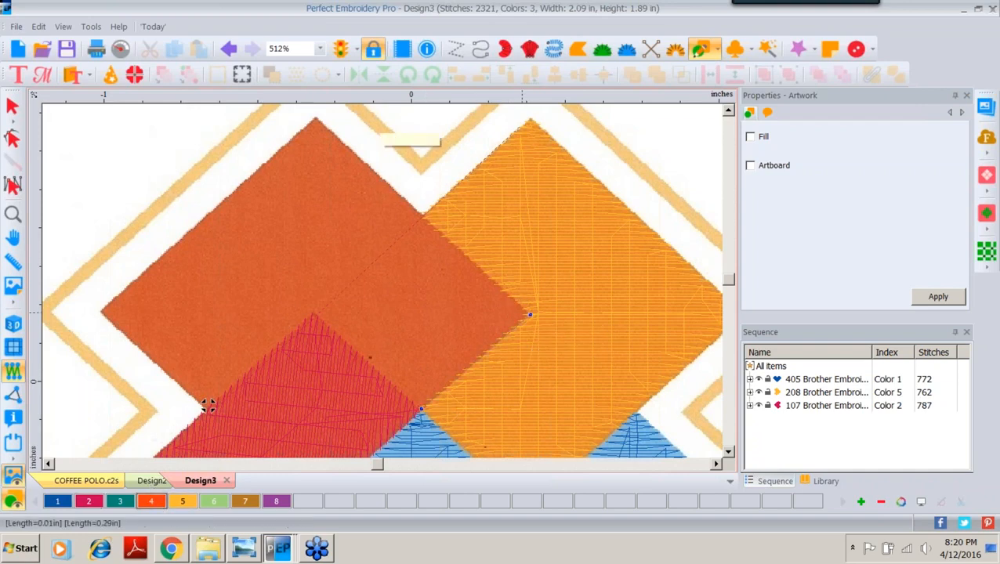
left_click(316, 117)
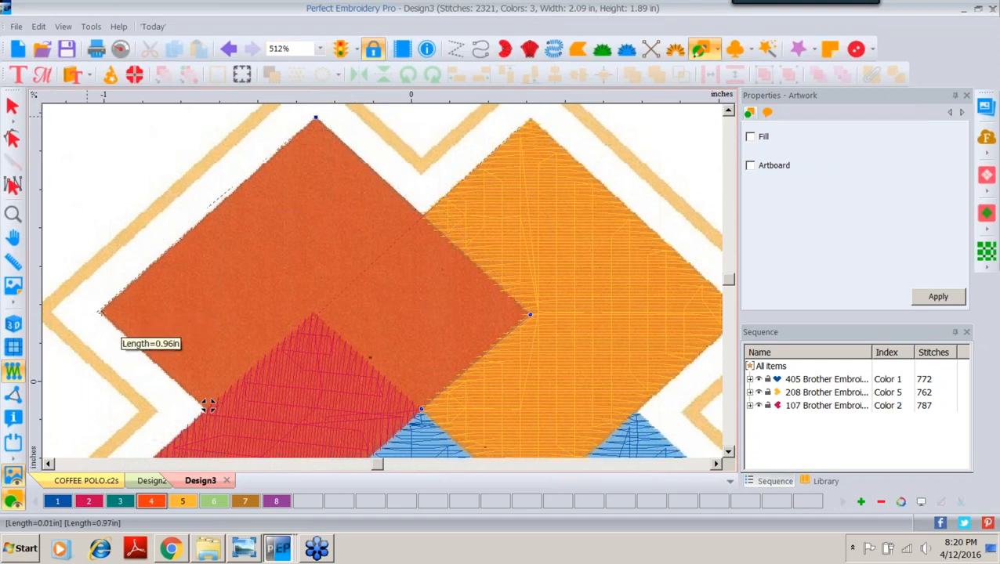
left_click(100, 311)
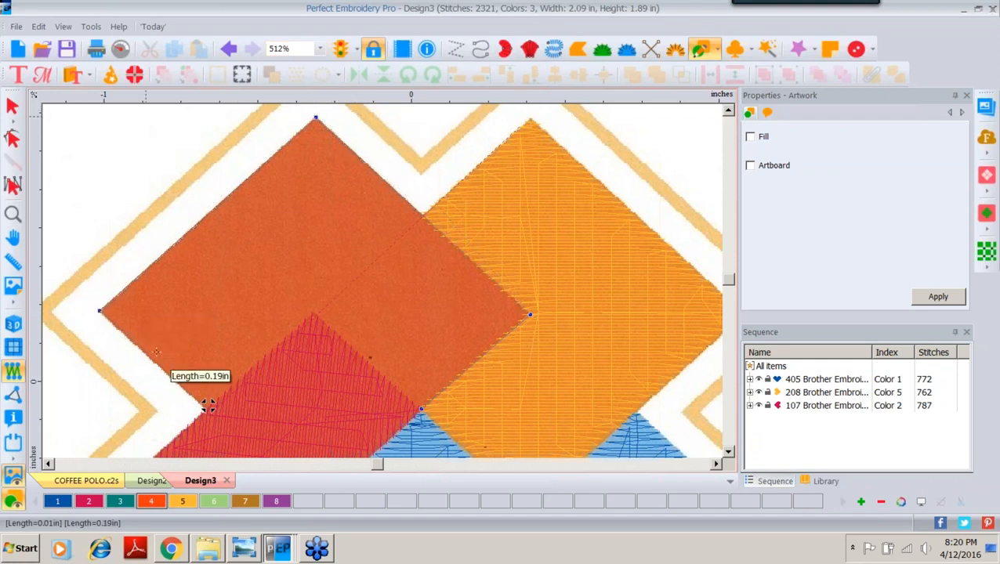
left_click(207, 405)
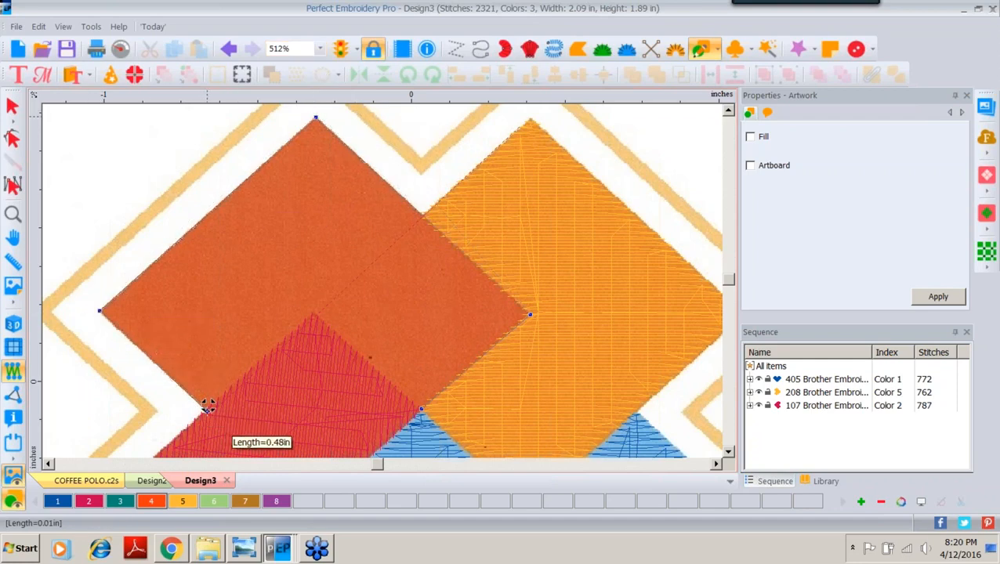
left_click(314, 314)
right_click(314, 314)
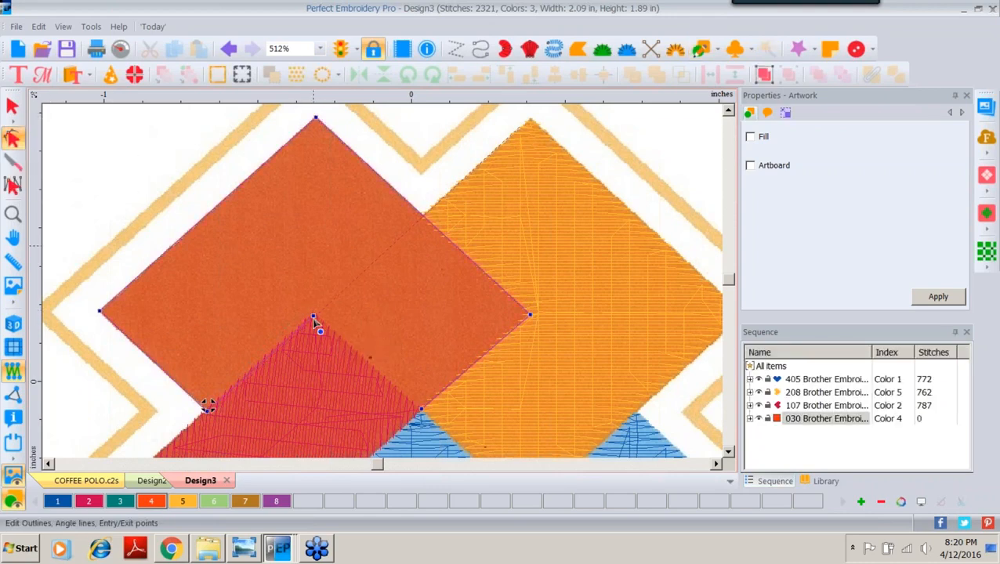
right_click(313, 317)
left_click(379, 287)
Convert the orange artwork outline to a complex fill and display the whole design in 3D.
left_click(9, 105)
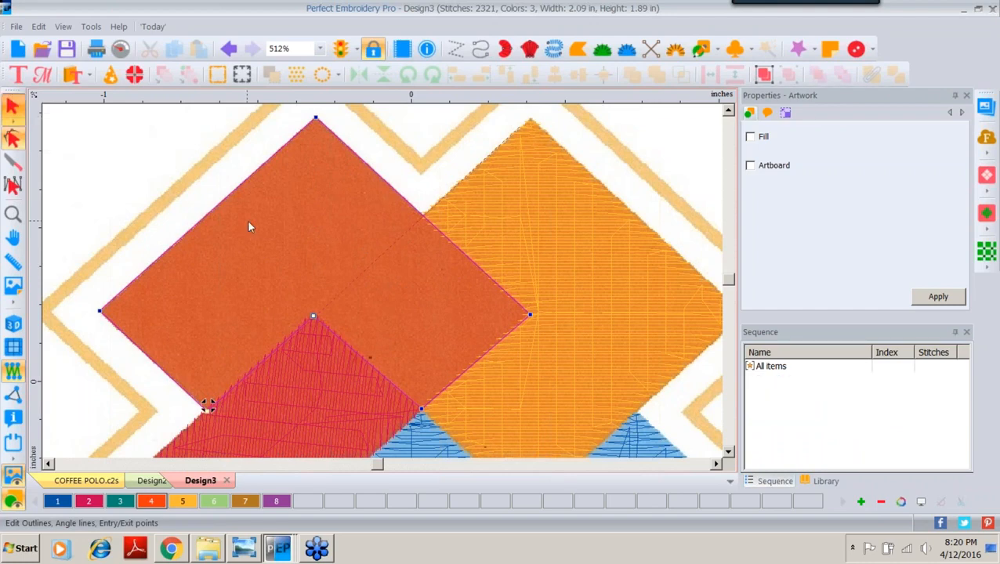
right_click(301, 301)
mouse_move(344, 123)
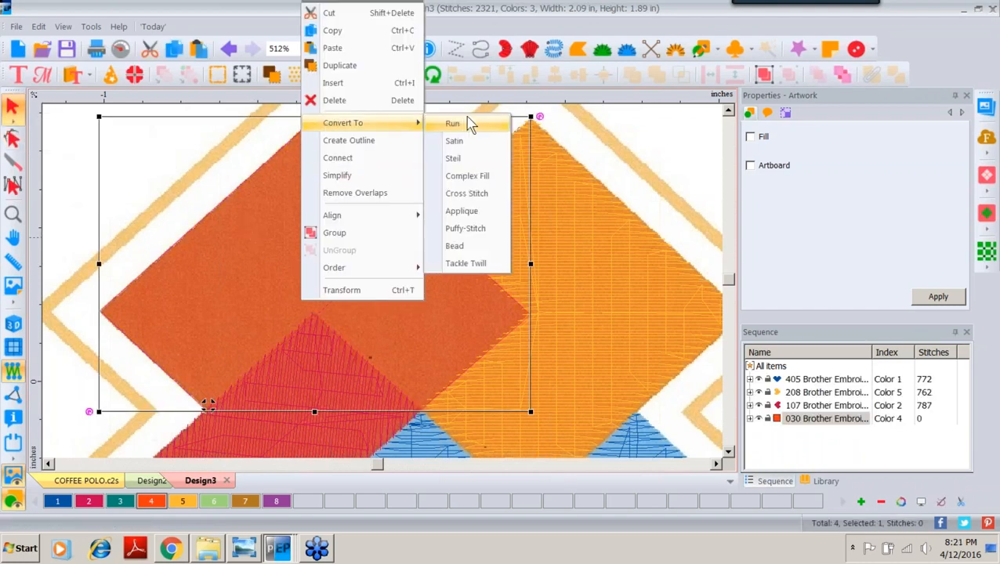
left_click(470, 176)
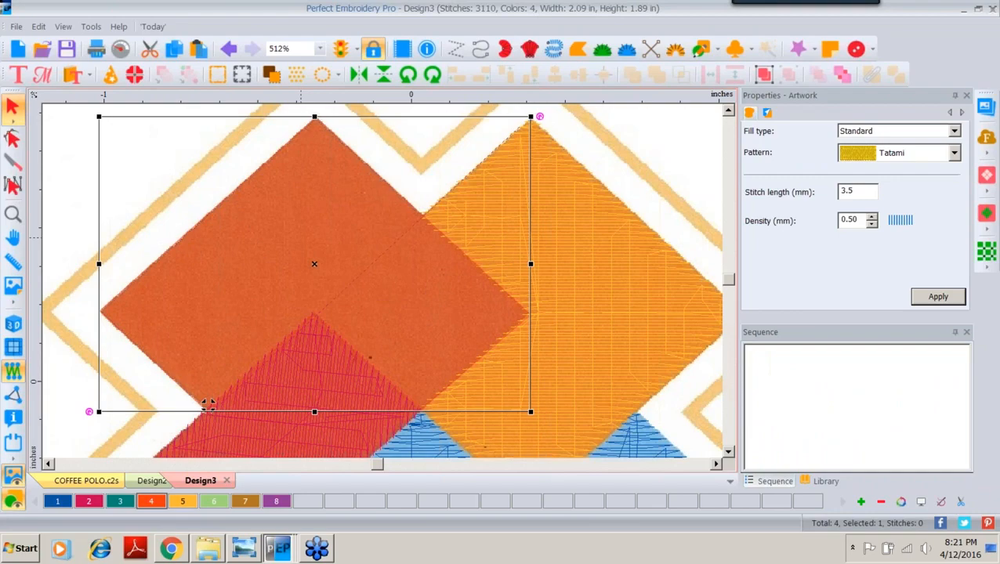
left_click(16, 216)
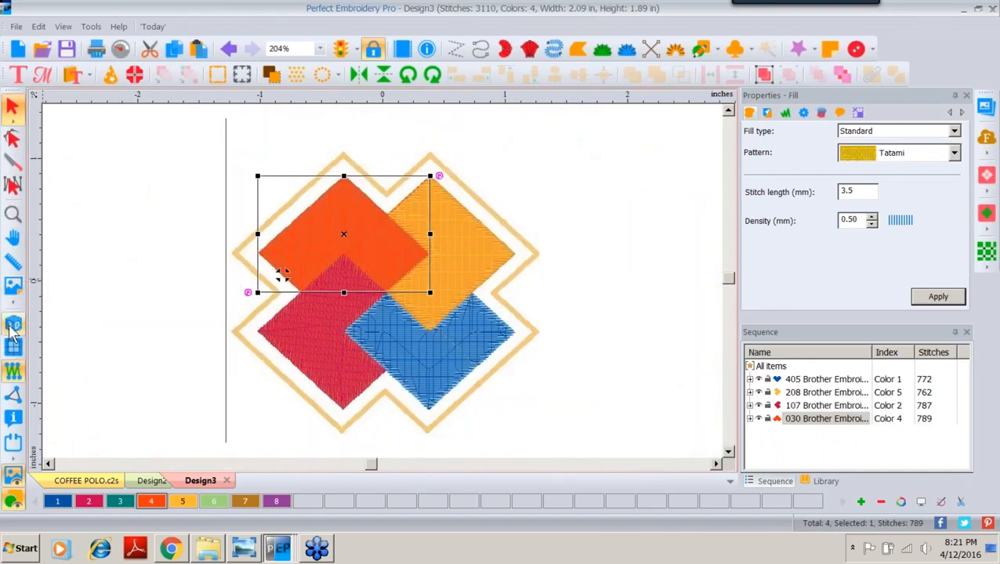
left_click(11, 329)
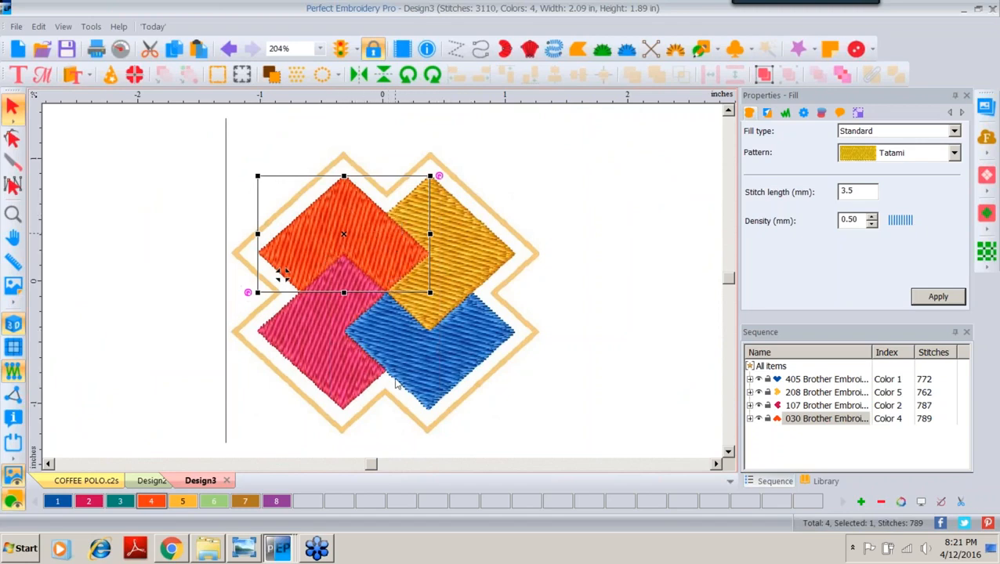
Run the orange fill's angle line horizontally between its left and right corners and regenerate the stitches.
left_click(12, 139)
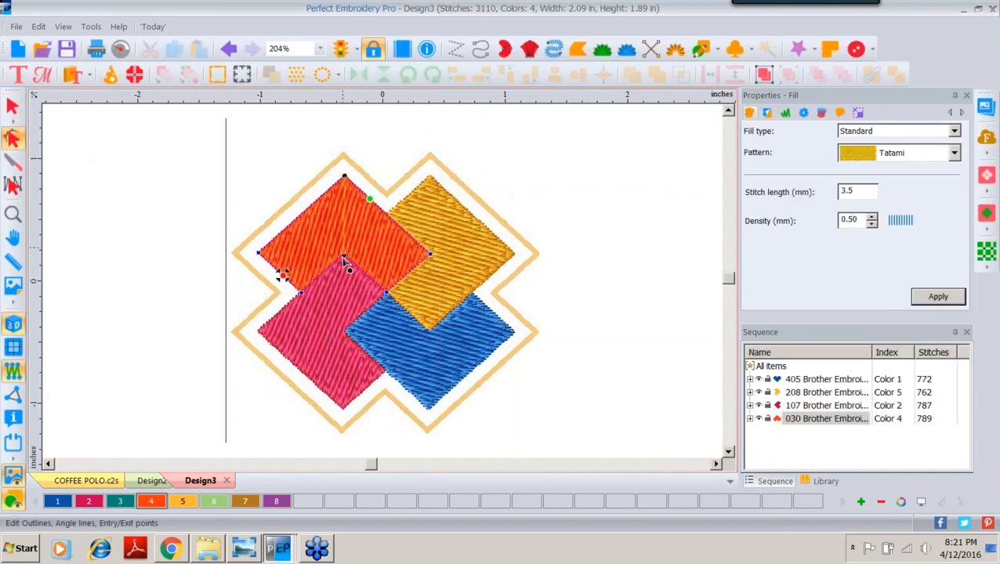
left_click_drag(343, 258, 283, 275)
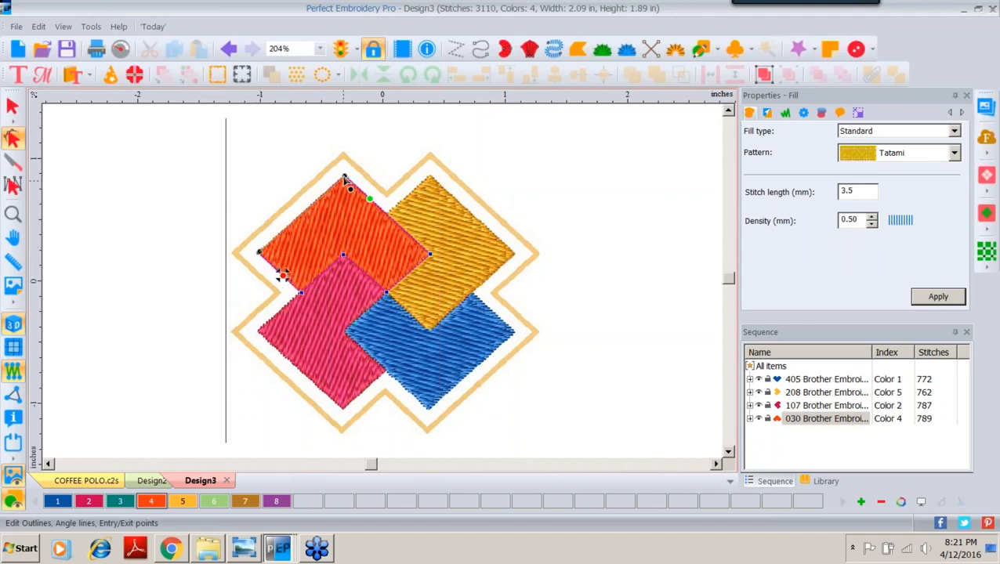
left_click_drag(345, 179, 429, 257)
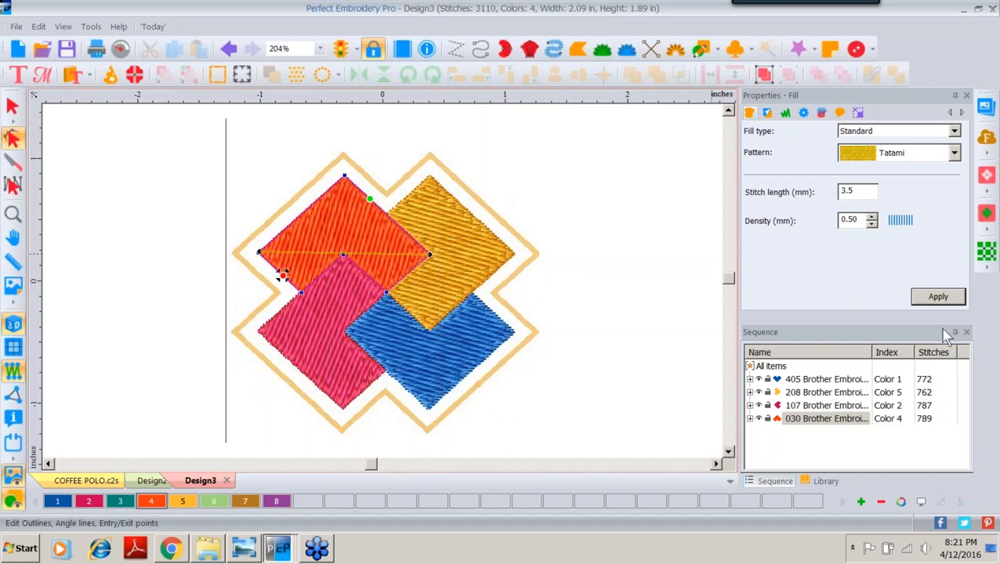
left_click(929, 296)
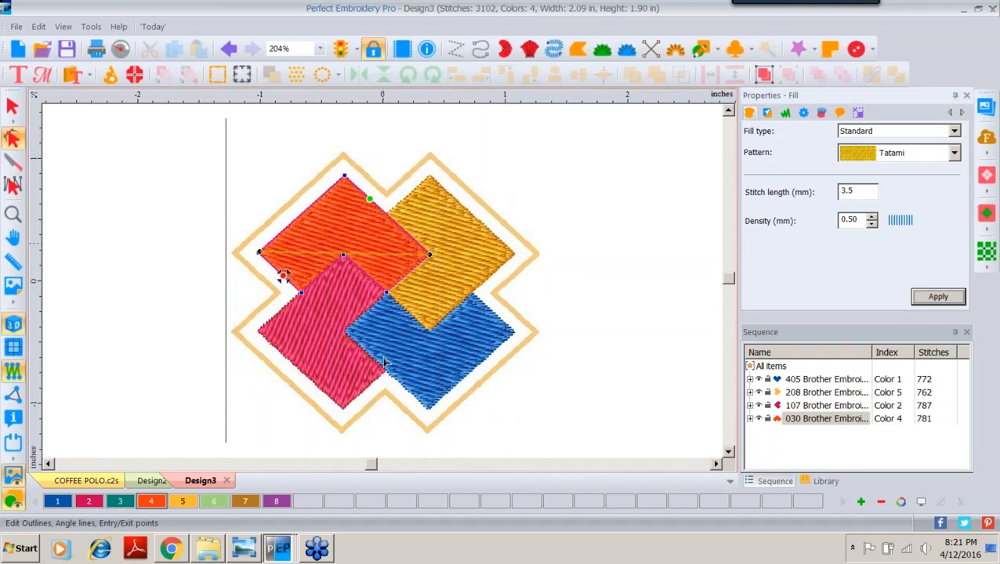
Set the color 2 fill's angle line vertically from its lower corner to its peak, editing angle lines only, and regenerate the stitches.
left_click(327, 370)
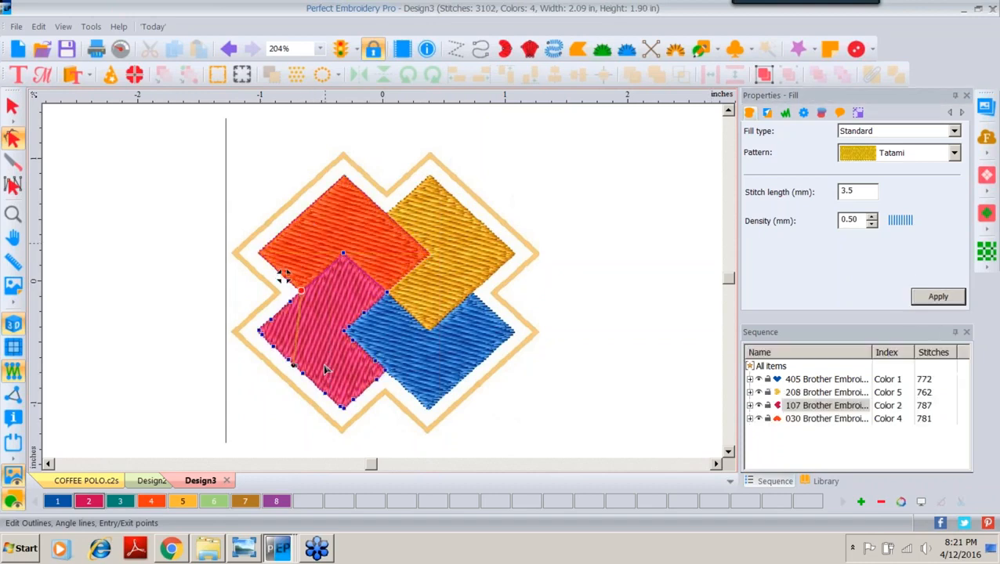
left_click_drag(301, 380, 340, 406)
left_click_drag(305, 299, 302, 293)
right_click(303, 292)
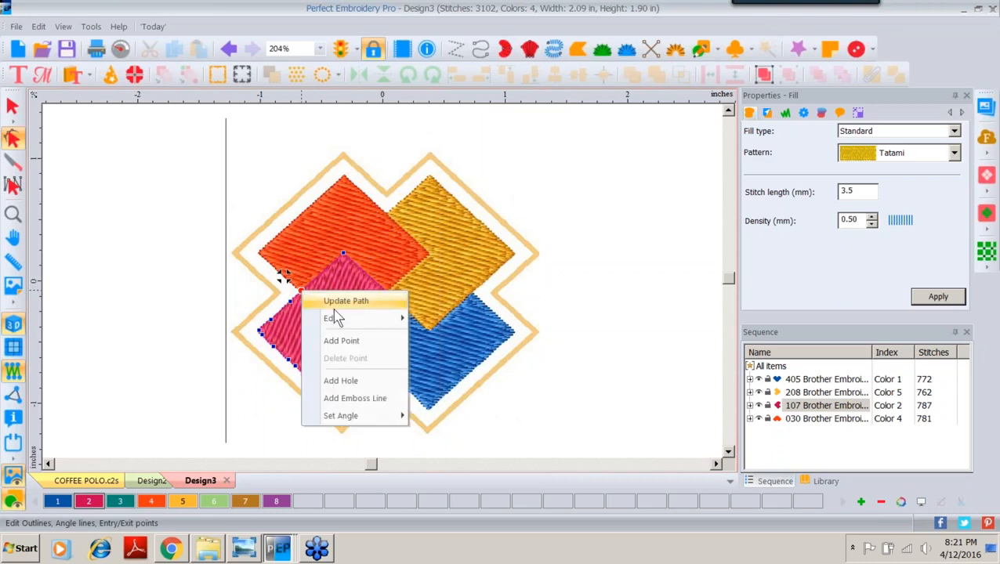
mouse_move(339, 323)
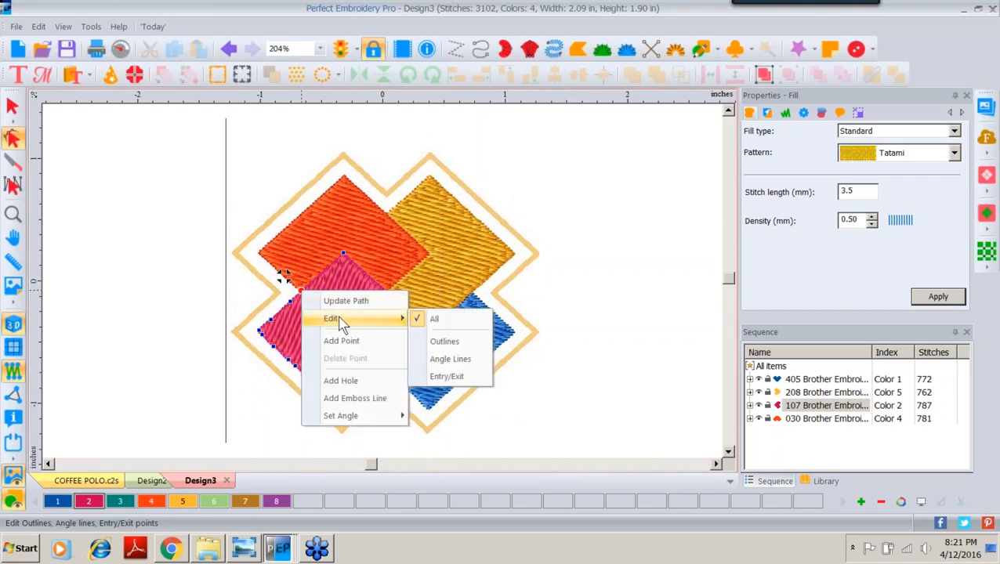
left_click(438, 360)
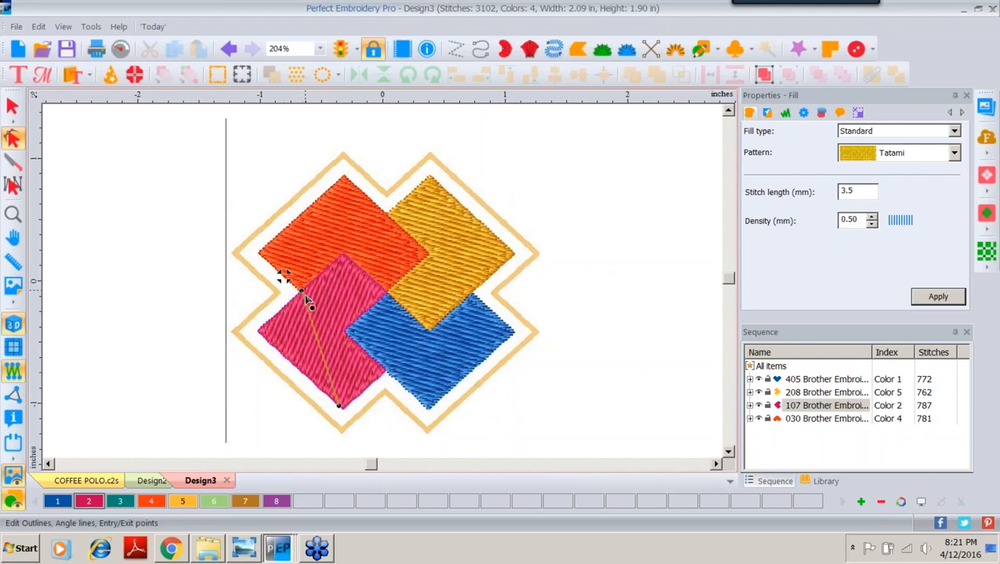
left_click_drag(302, 292, 340, 255)
left_click(935, 297)
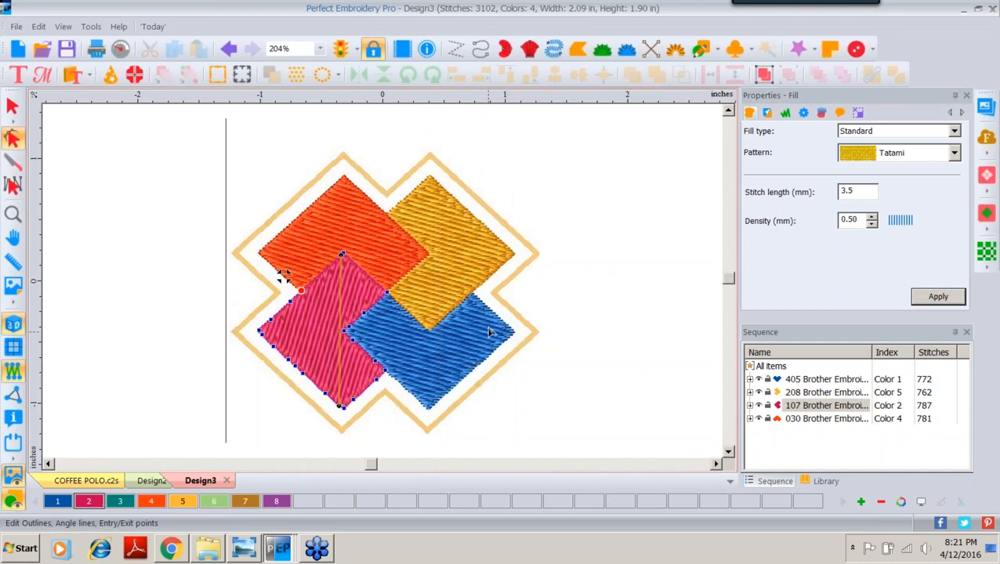
Stretch the blue fill's angle line horizontally between its left and right corners and regenerate the stitches.
left_click(804, 379)
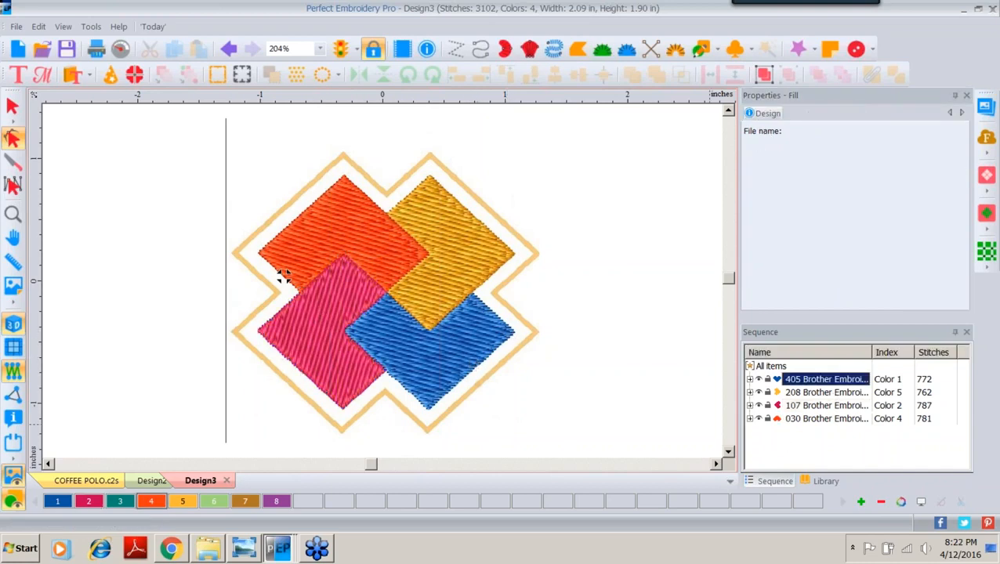
left_click(12, 139)
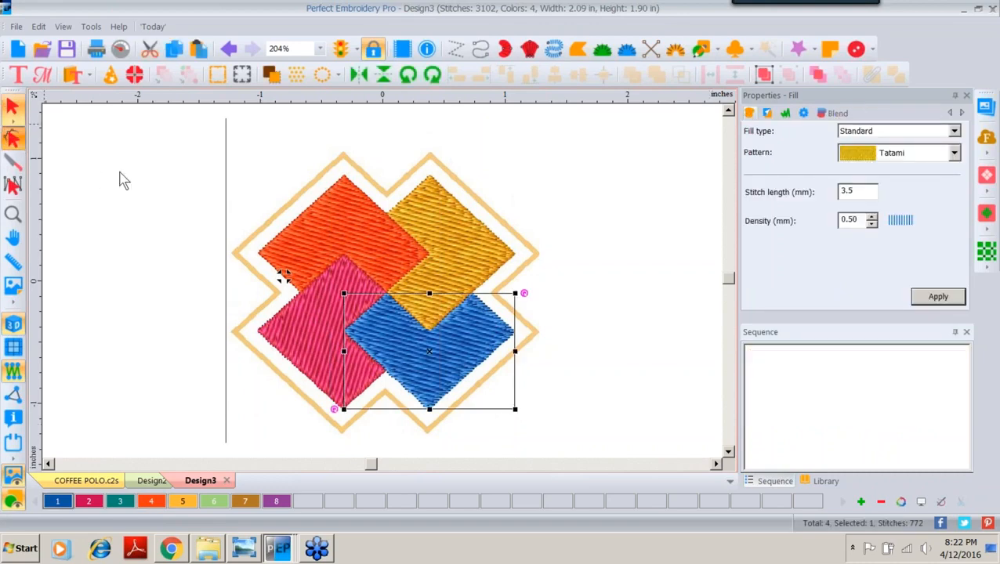
left_click(380, 344)
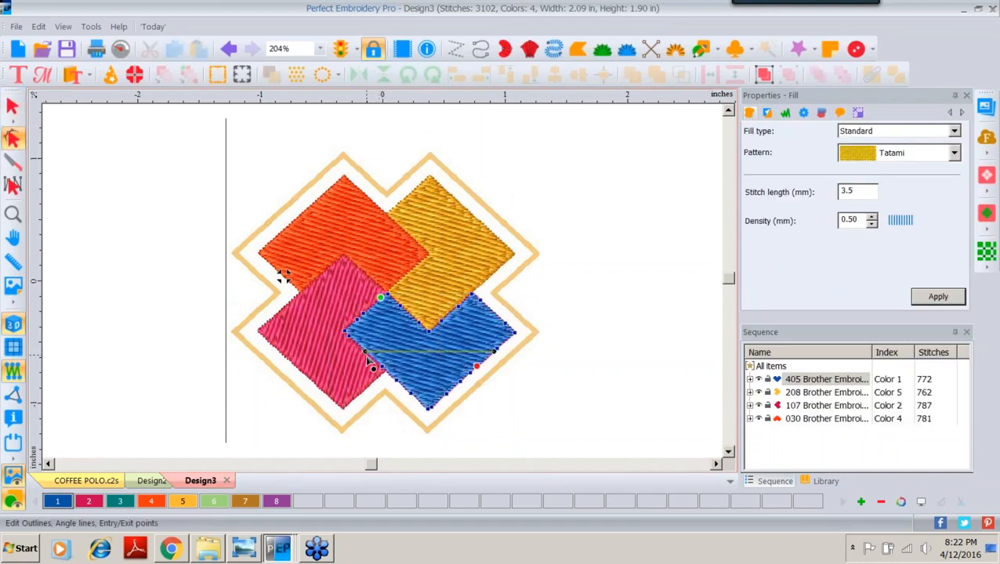
left_click_drag(365, 353, 346, 329)
left_click_drag(497, 365, 514, 331)
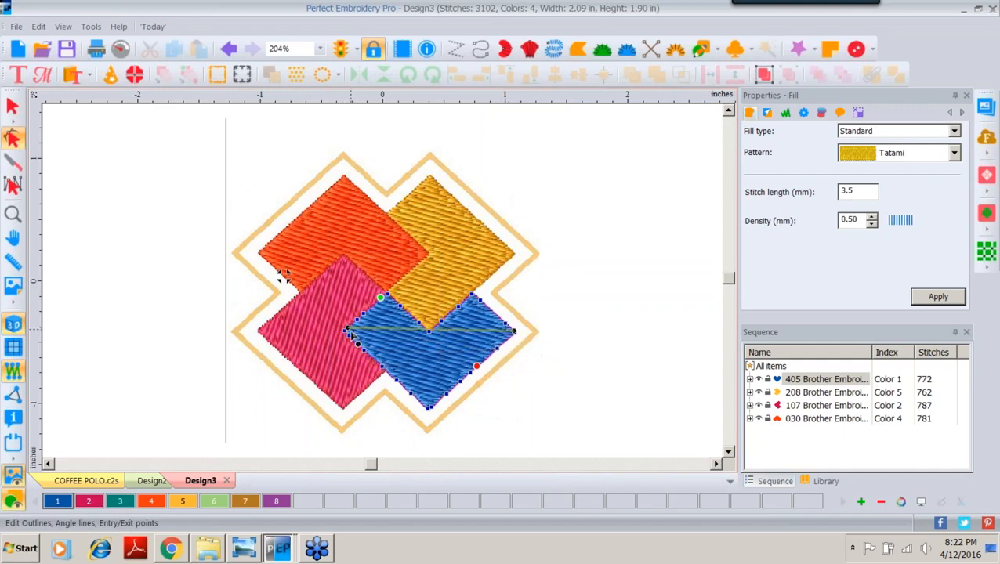
left_click_drag(349, 331, 348, 333)
left_click(941, 295)
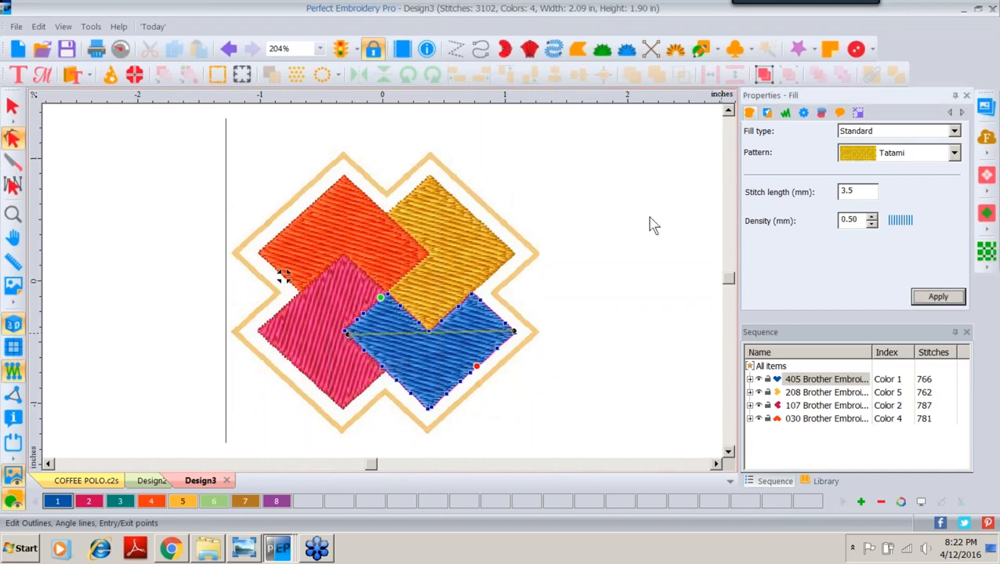
Turn the gold fill's angle line vertical between its top and bottom corners, regenerate the stitches and deselect the fill.
left_click(471, 219)
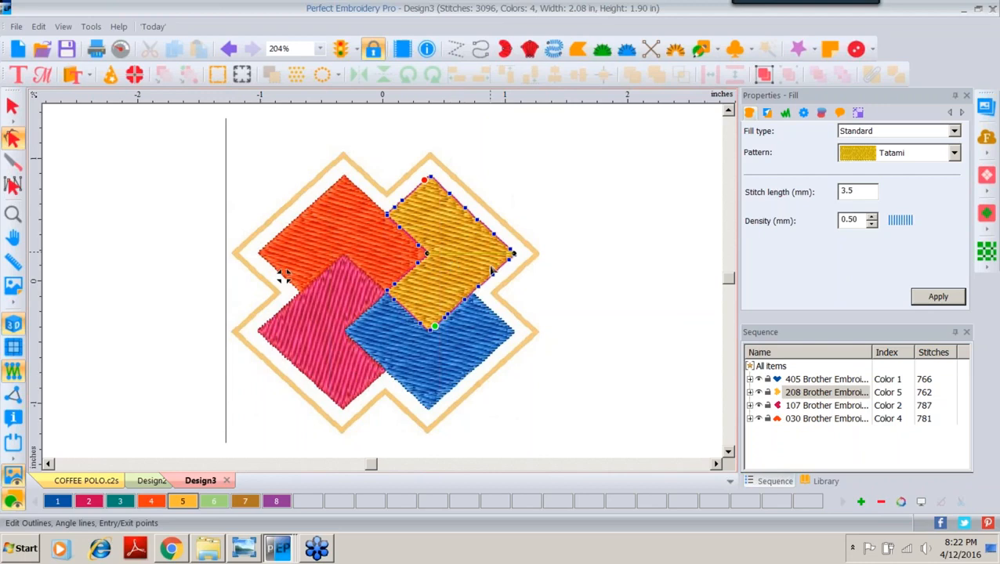
left_click_drag(513, 255, 435, 195)
left_click_drag(429, 262, 434, 324)
left_click(940, 298)
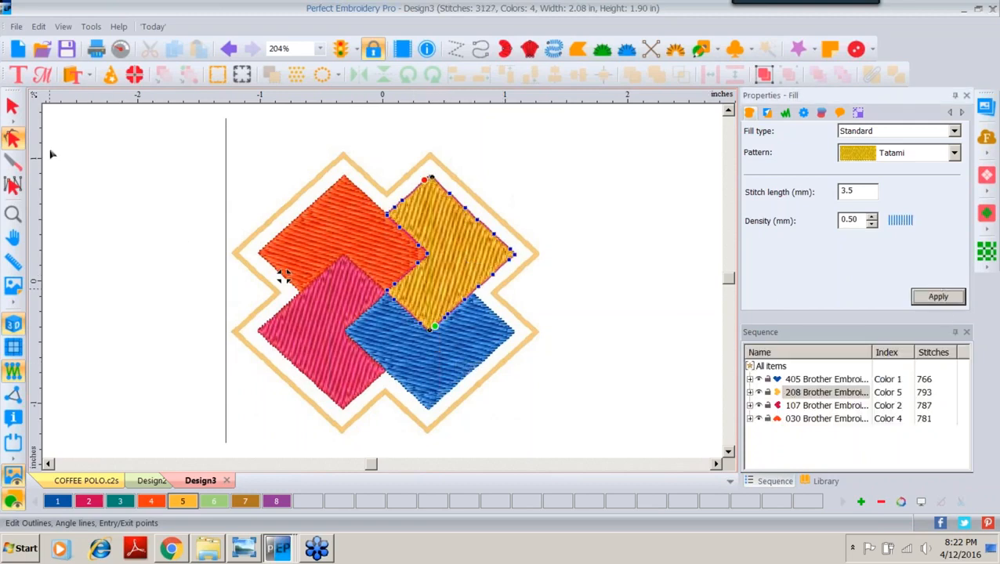
left_click(12, 106)
left_click(403, 283)
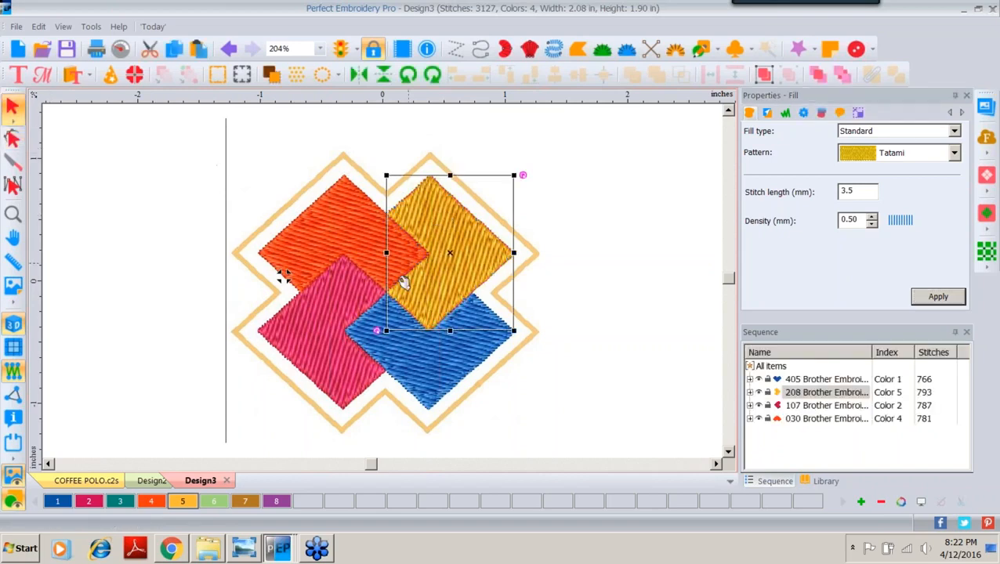
left_click(579, 296)
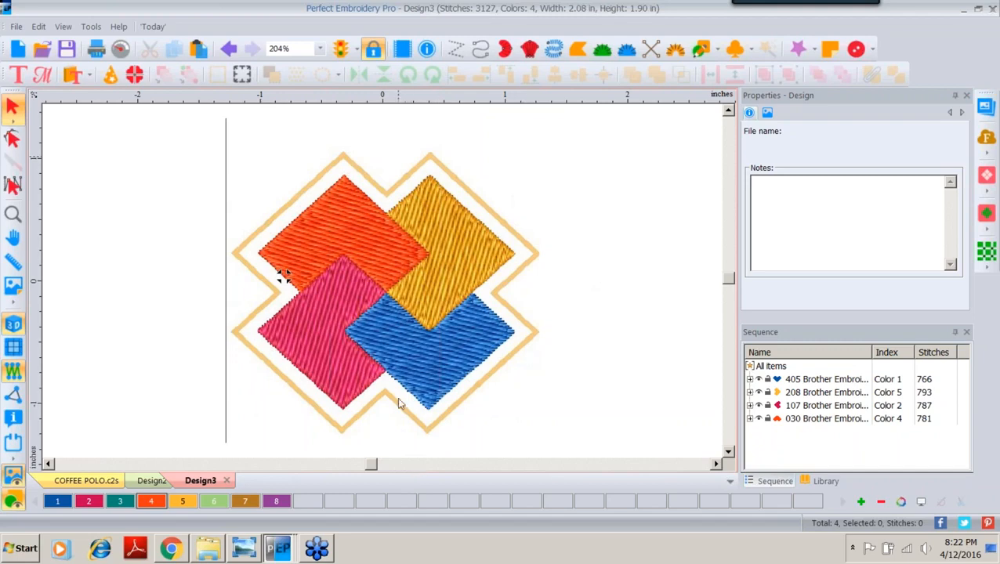
Try to create the tan border automatically as a color 7 steil with the magic wand.
left_click(555, 53)
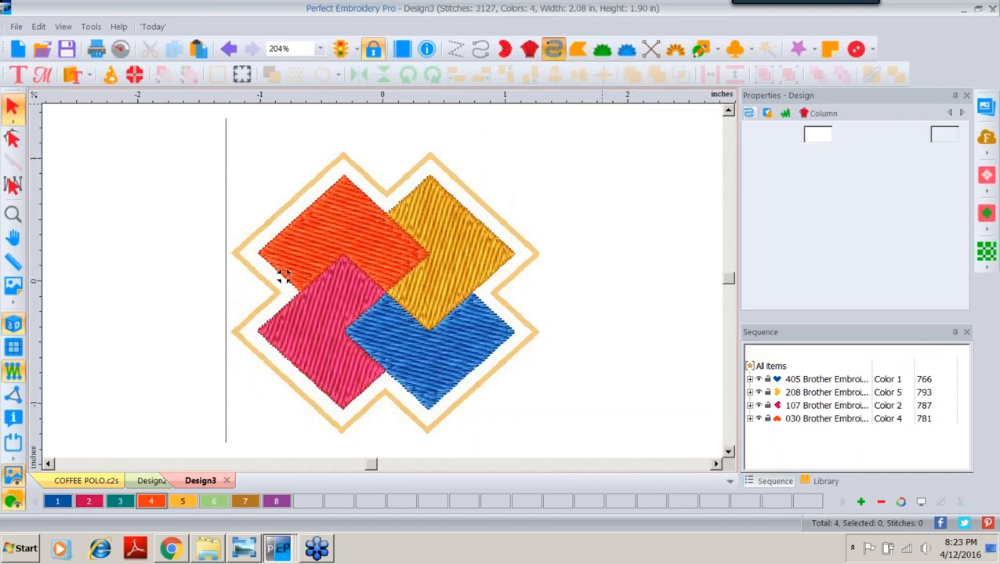
left_click(767, 51)
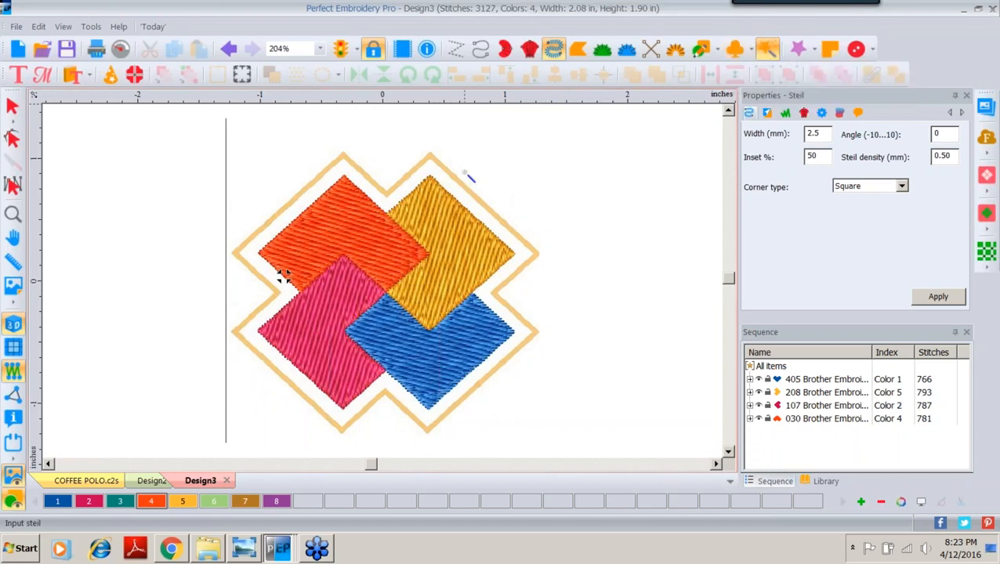
left_click(252, 506)
left_click(433, 160)
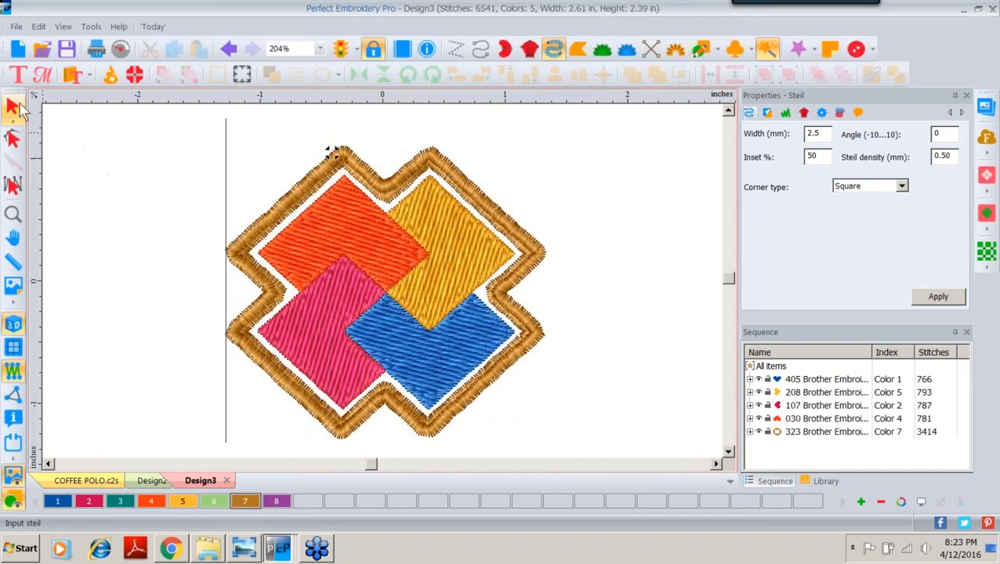
Move the automatically traced steil border off the design and delete it.
left_click(13, 108)
left_click(475, 172)
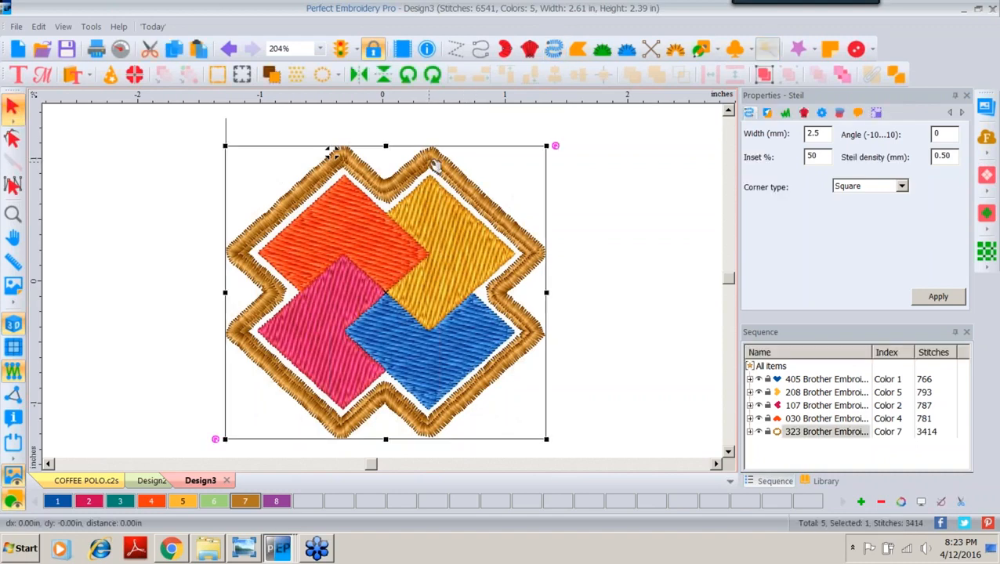
left_click_drag(435, 165, 592, 156)
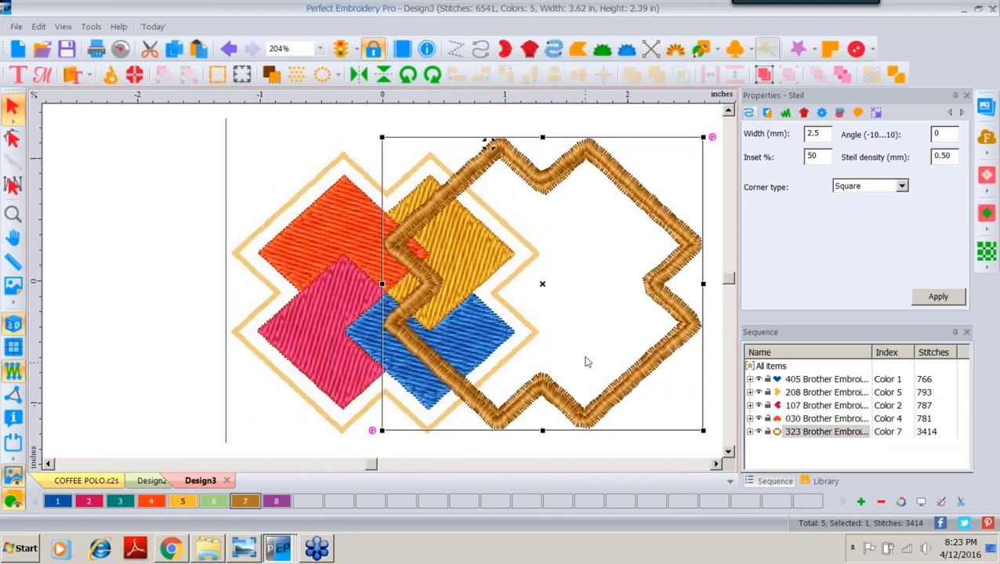
key("Delete")
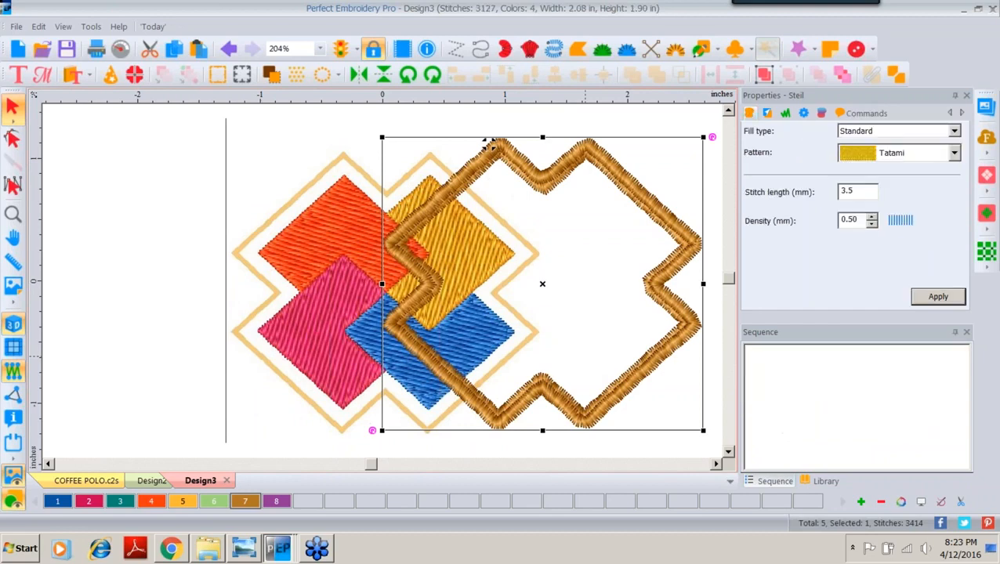
Trace the tan border corner by corner as a closed steil outline in color 7, 2.5 mm wide with square corners.
left_click(554, 49)
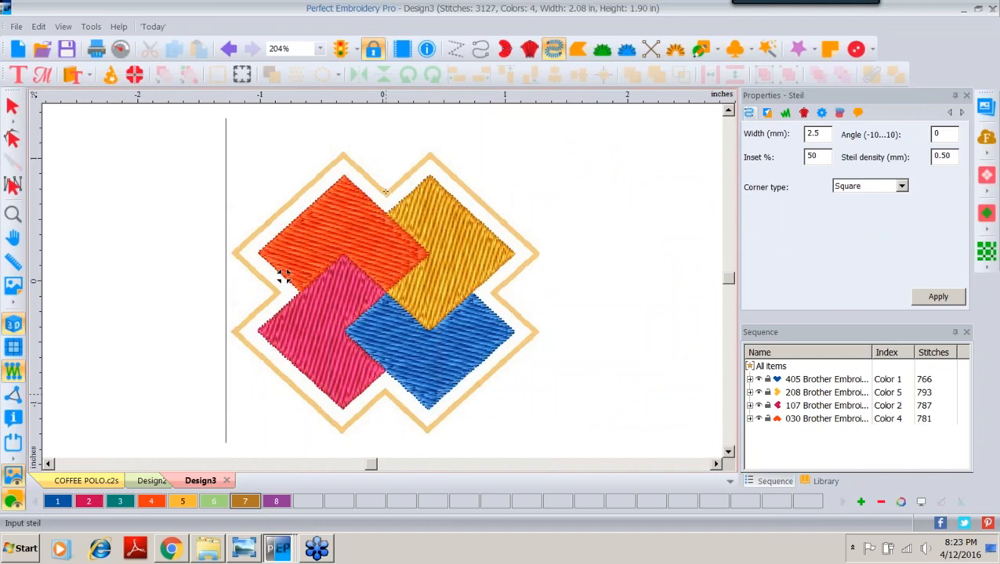
left_click(429, 154)
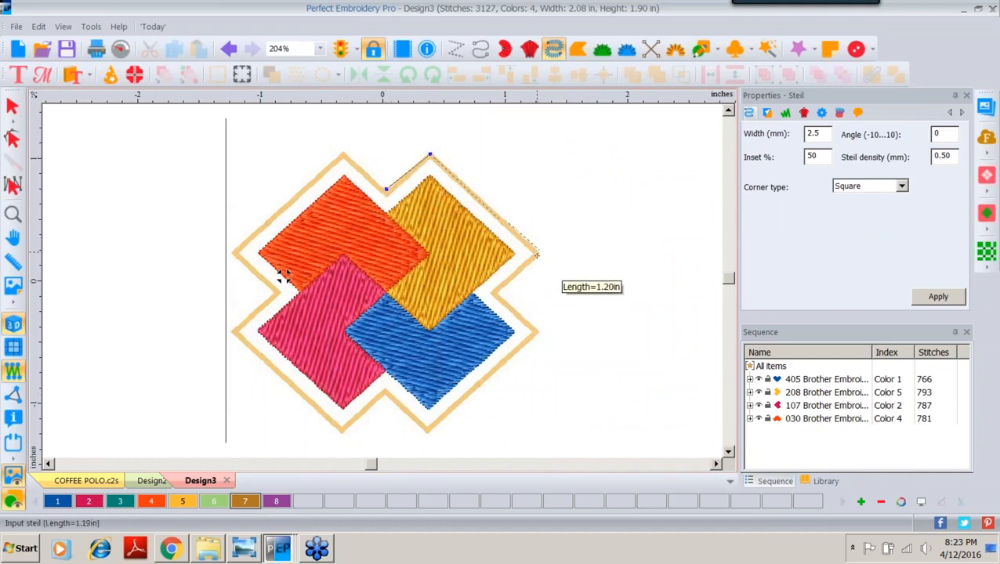
left_click(537, 253)
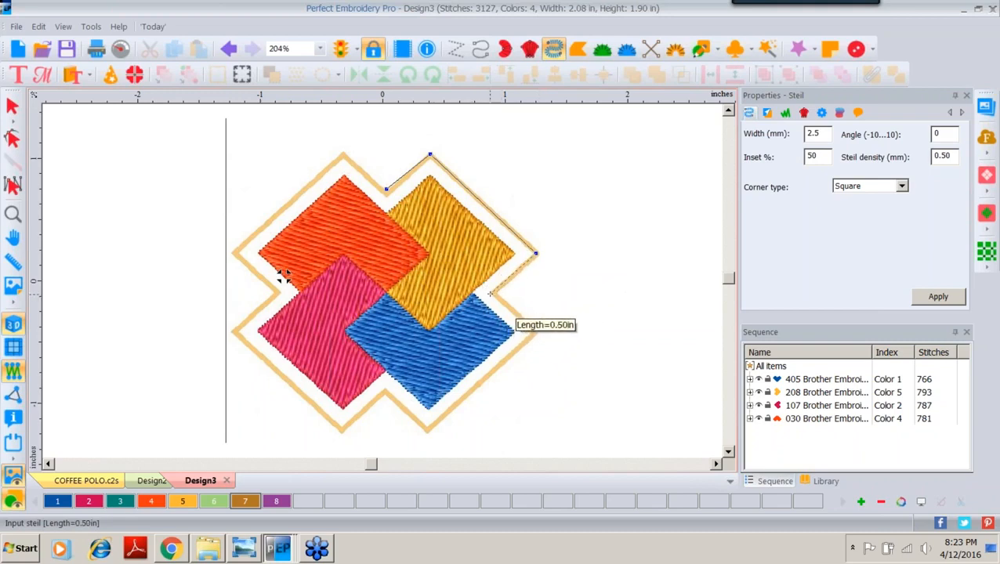
left_click(493, 293)
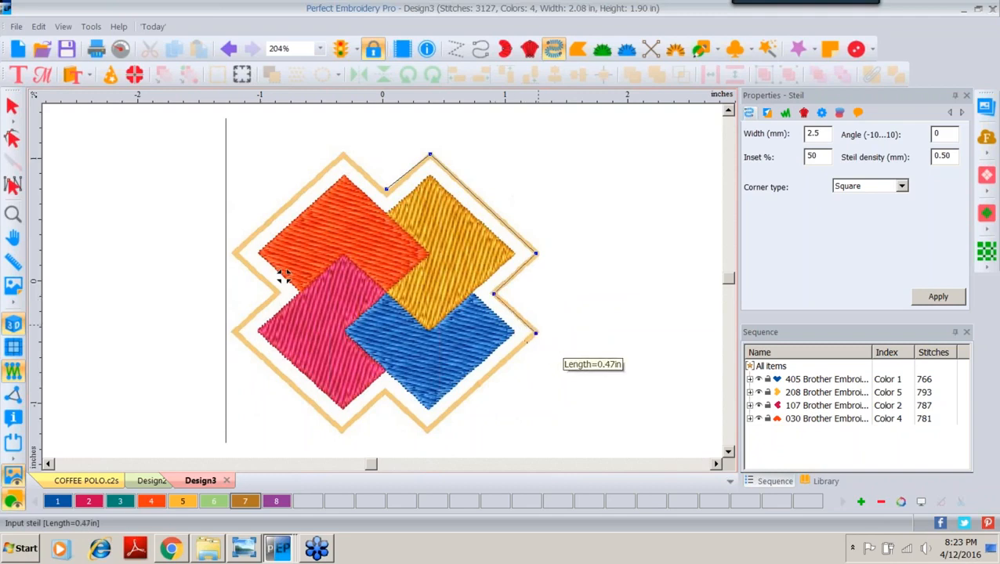
left_click(536, 333)
left_click(427, 429)
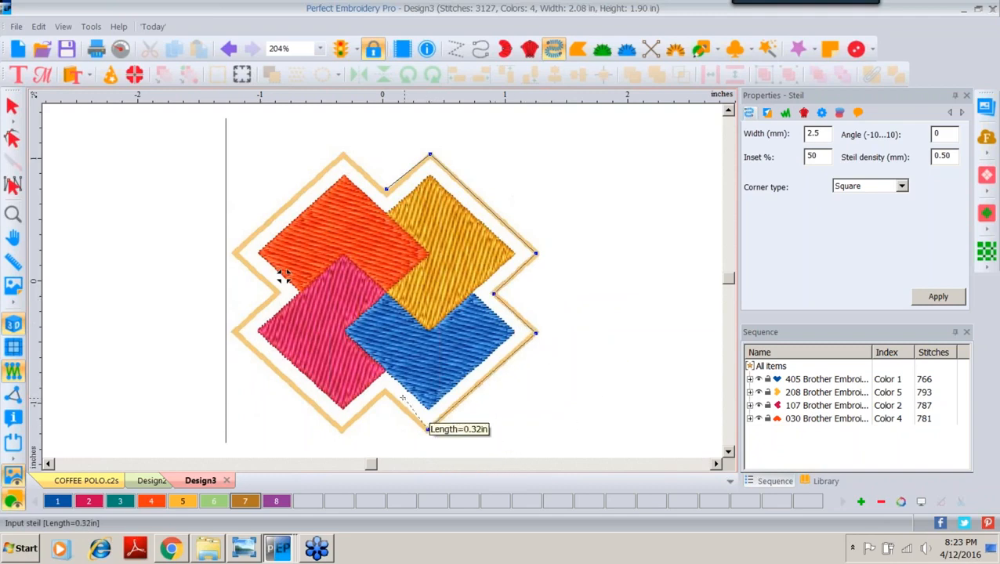
left_click(382, 392)
left_click(340, 432)
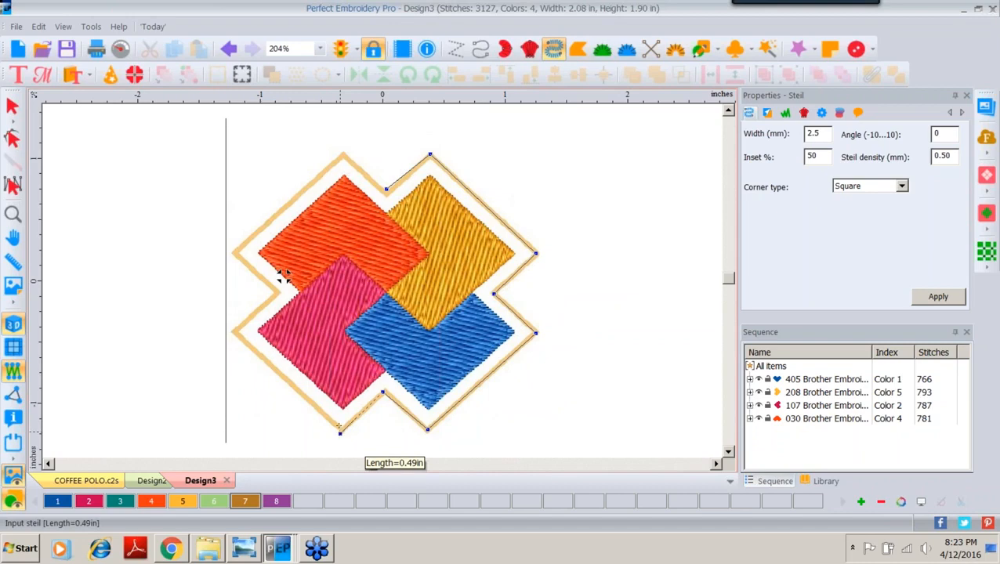
left_click(235, 332)
left_click(277, 293)
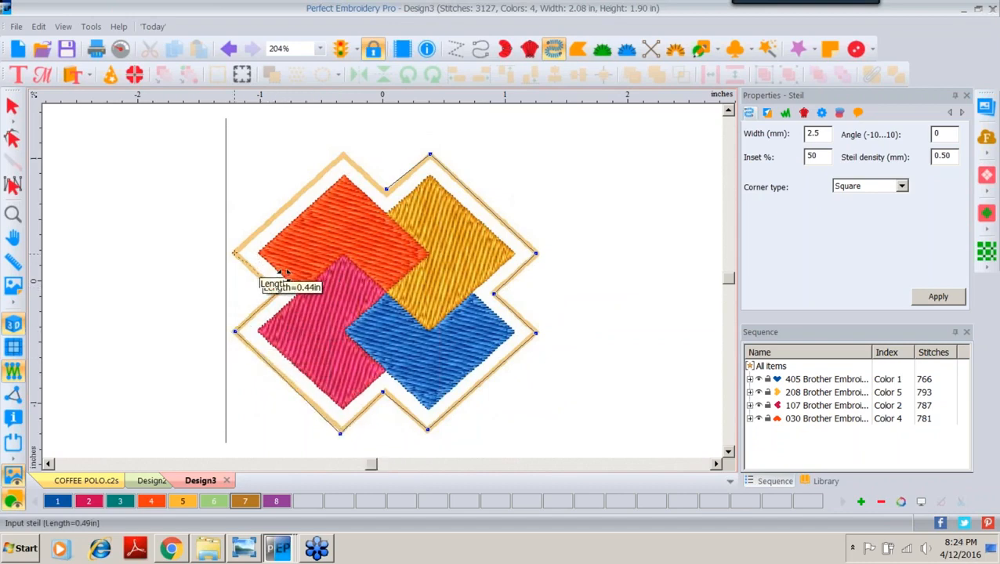
left_click(235, 251)
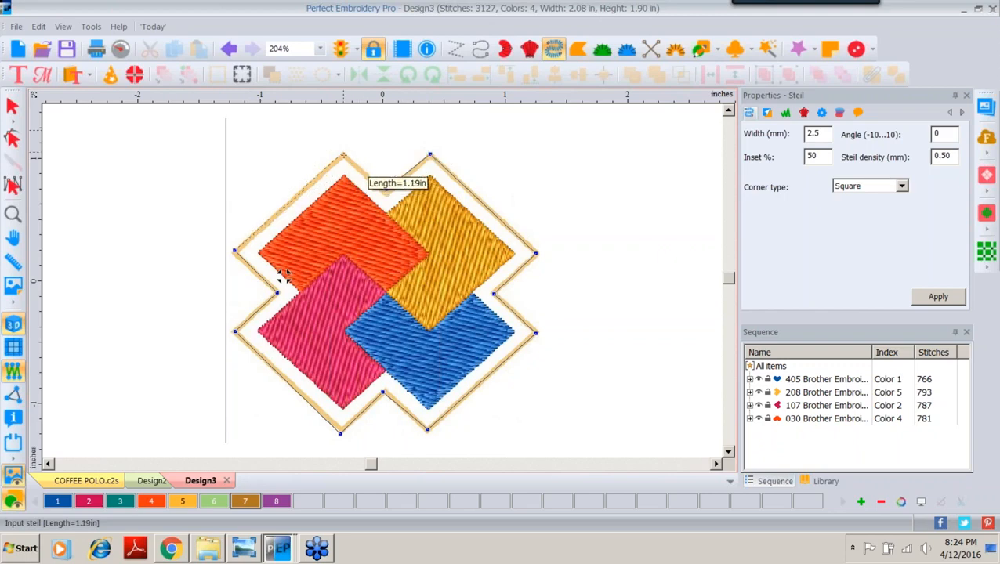
left_click(343, 155)
left_click(388, 189)
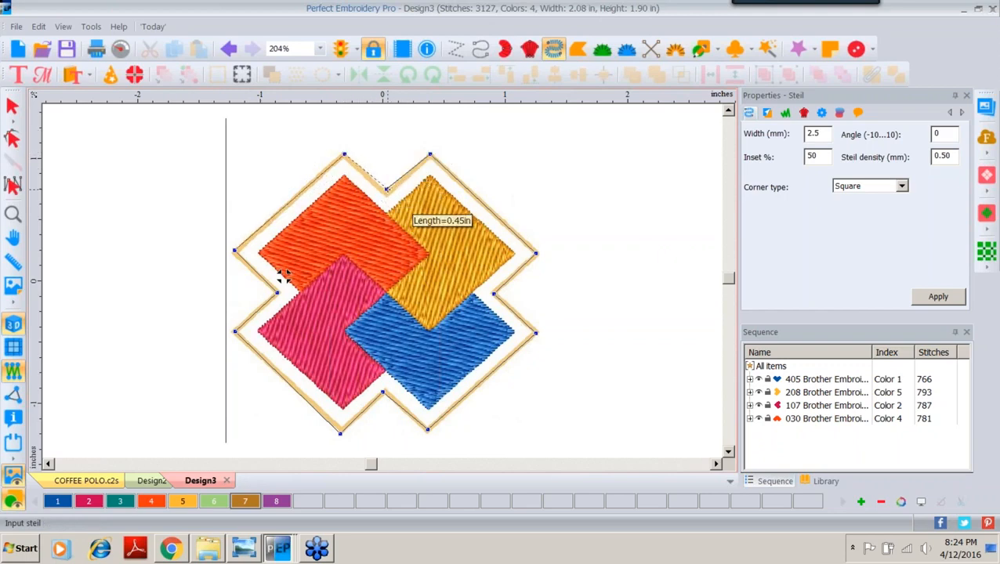
right_click(387, 189)
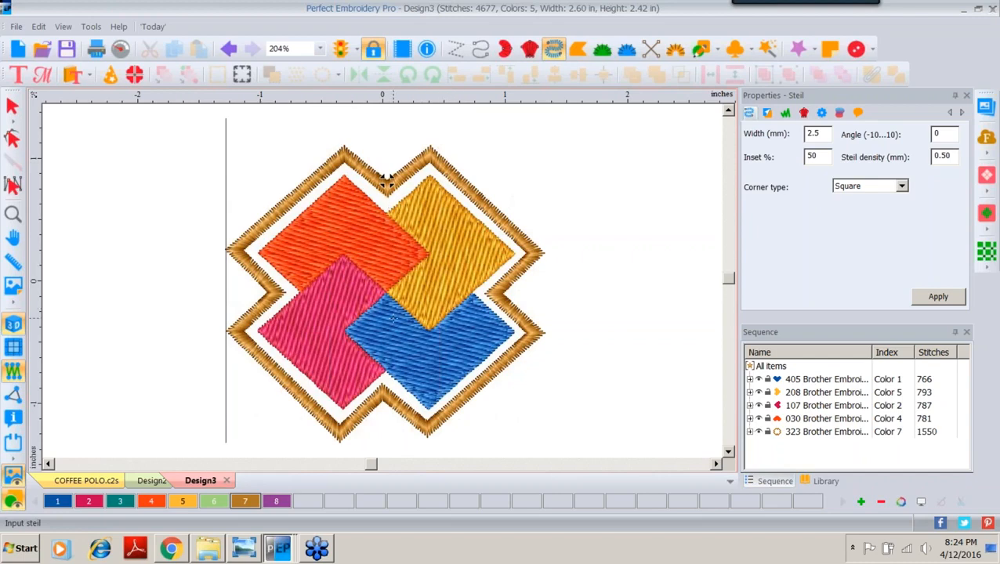
Switch to Design2 and add a lettering object reading "Ta Da" beside the backdrop logo.
left_click(320, 48)
left_click(287, 169)
left_click(320, 49)
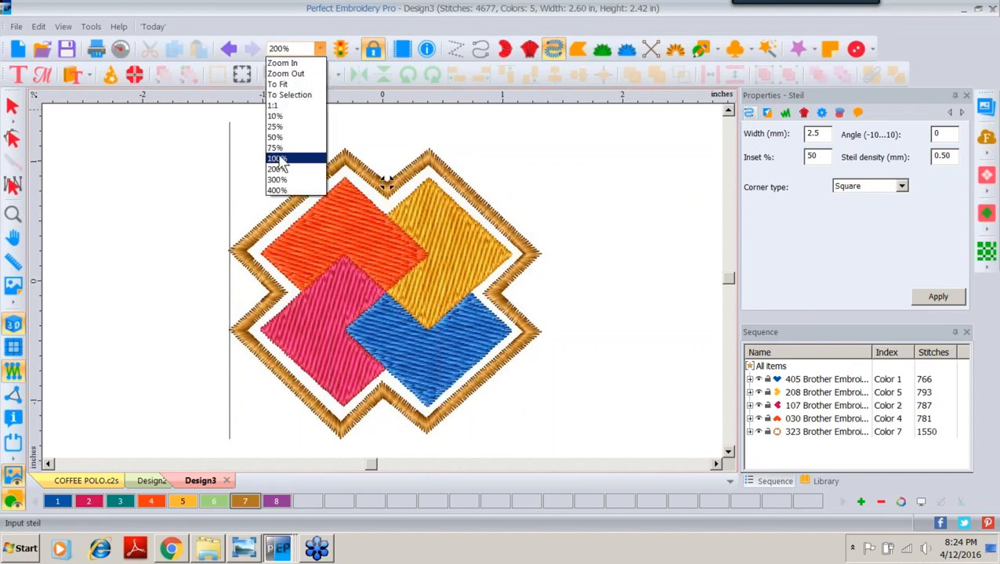
left_click(280, 159)
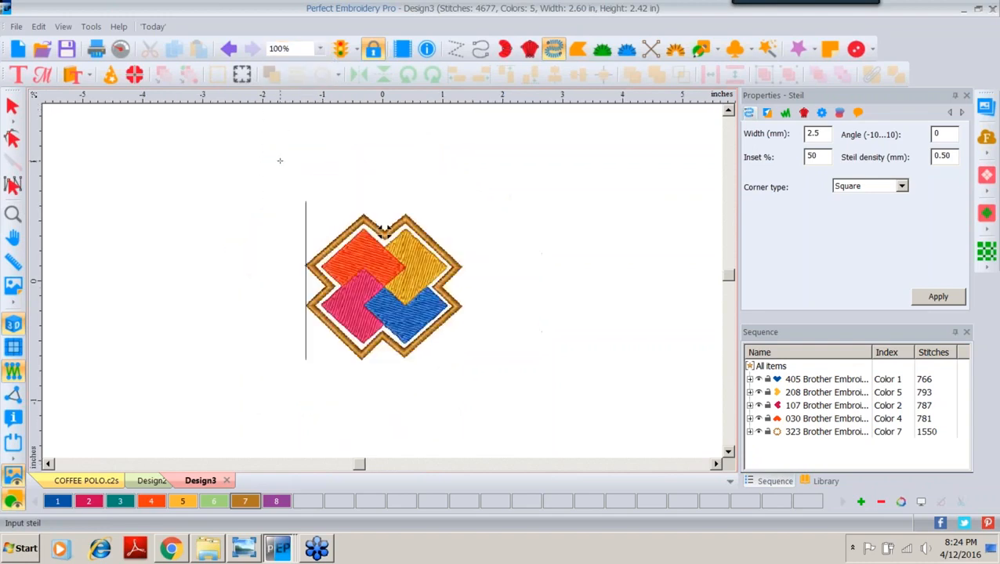
left_click(149, 482)
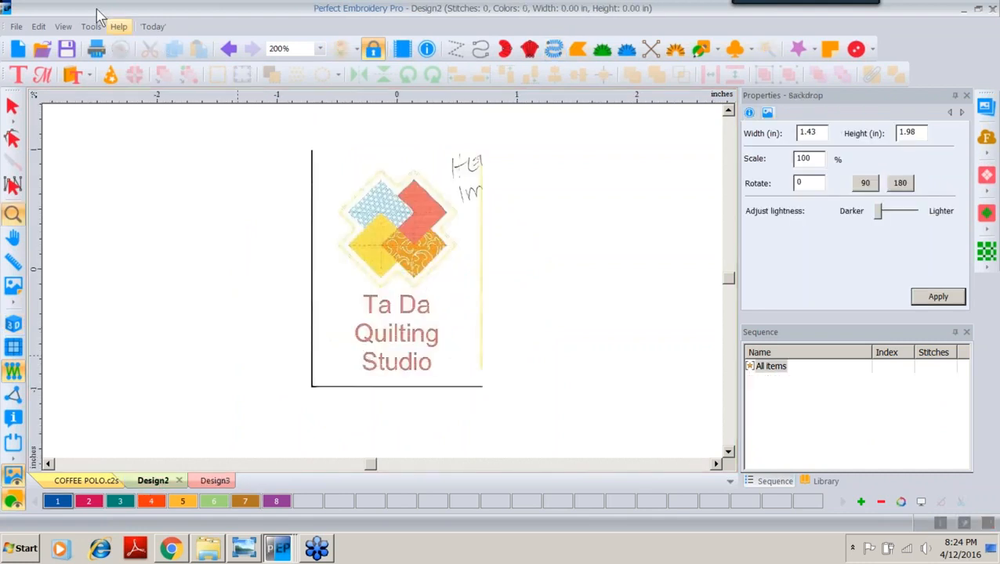
left_click(18, 75)
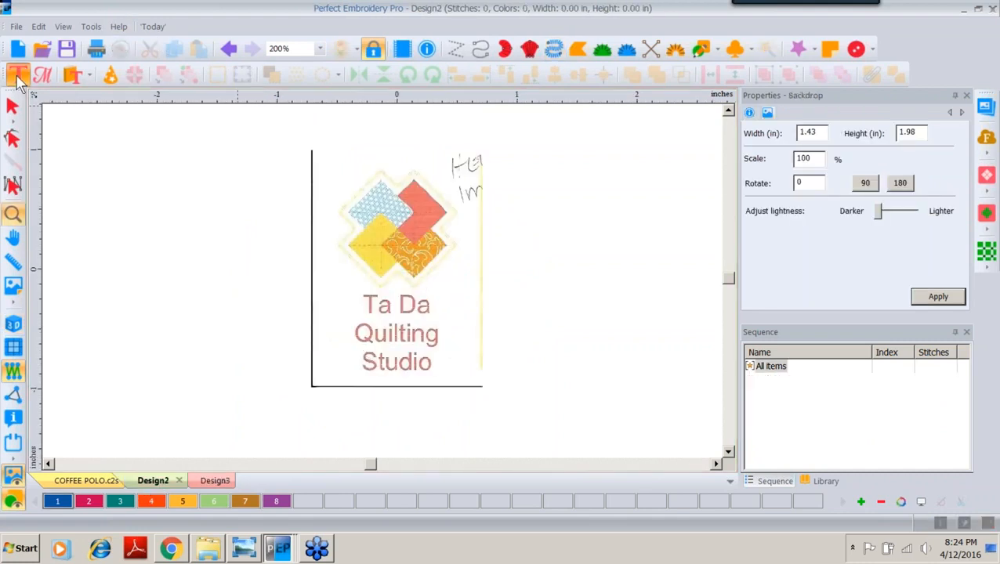
left_click(475, 305)
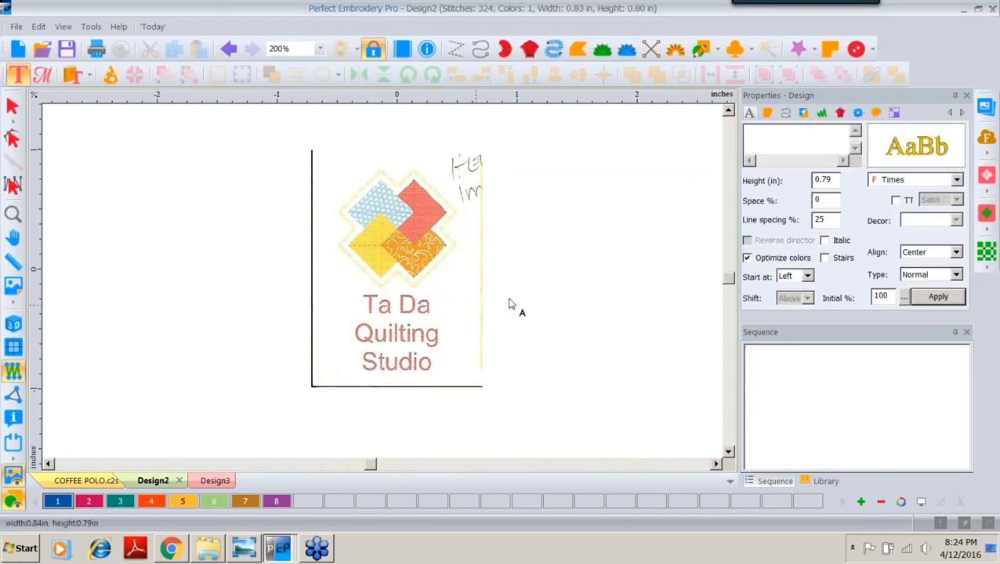
double_click(759, 133)
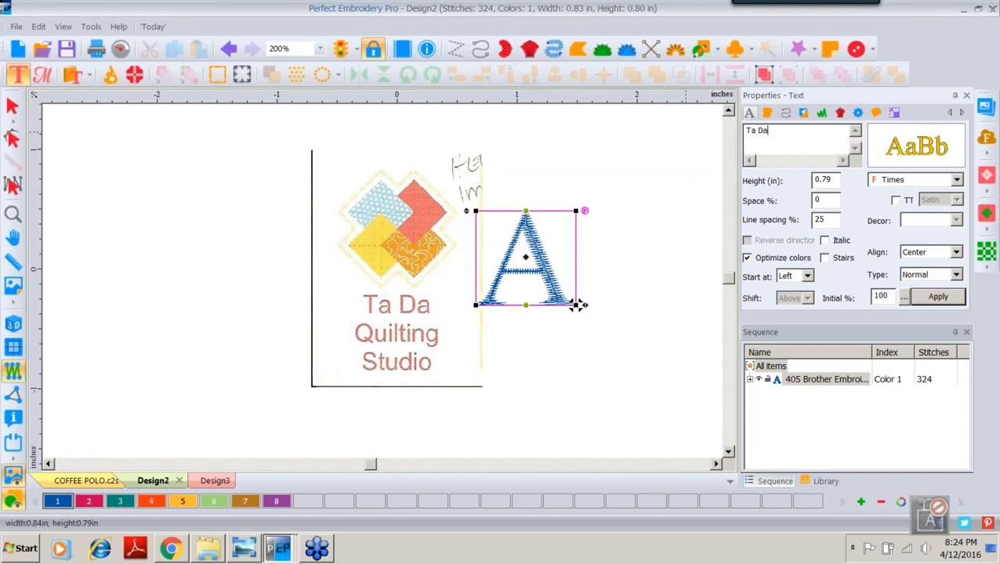
Choose the Arial font from the font catalog for the "Ta Da" lettering.
left_click(898, 149)
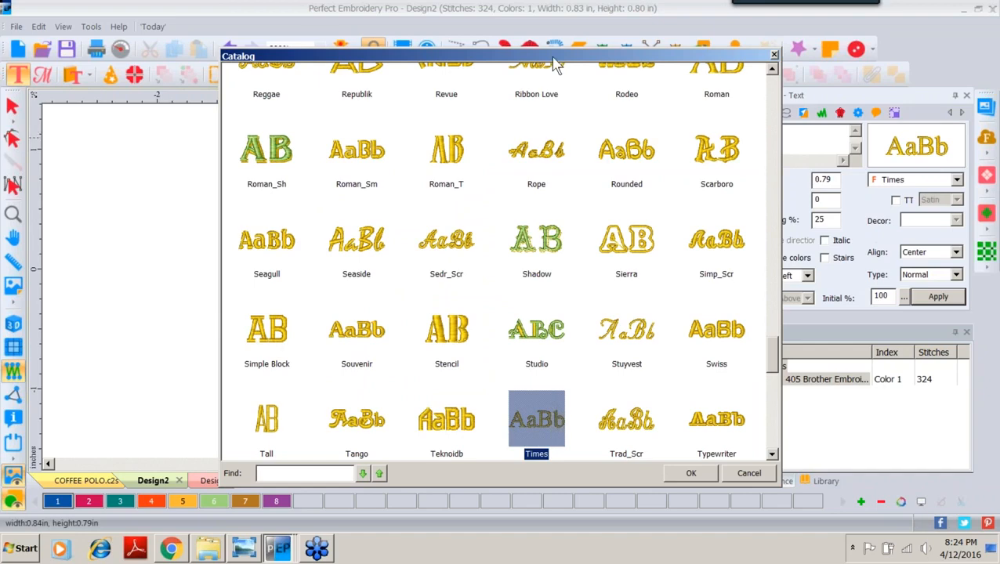
left_click_drag(554, 64, 782, 63)
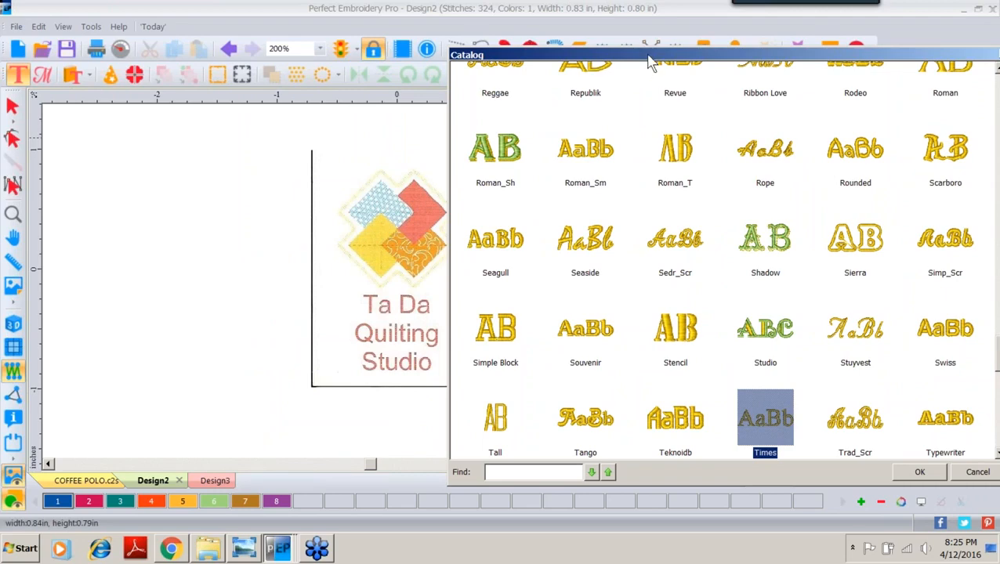
left_click_drag(648, 62, 447, 72)
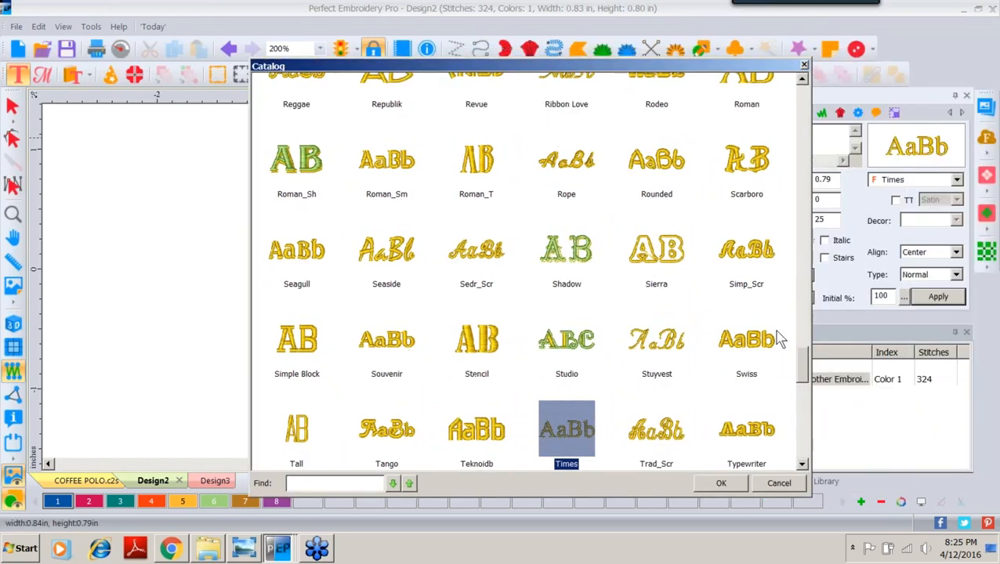
left_click_drag(803, 362, 807, 91)
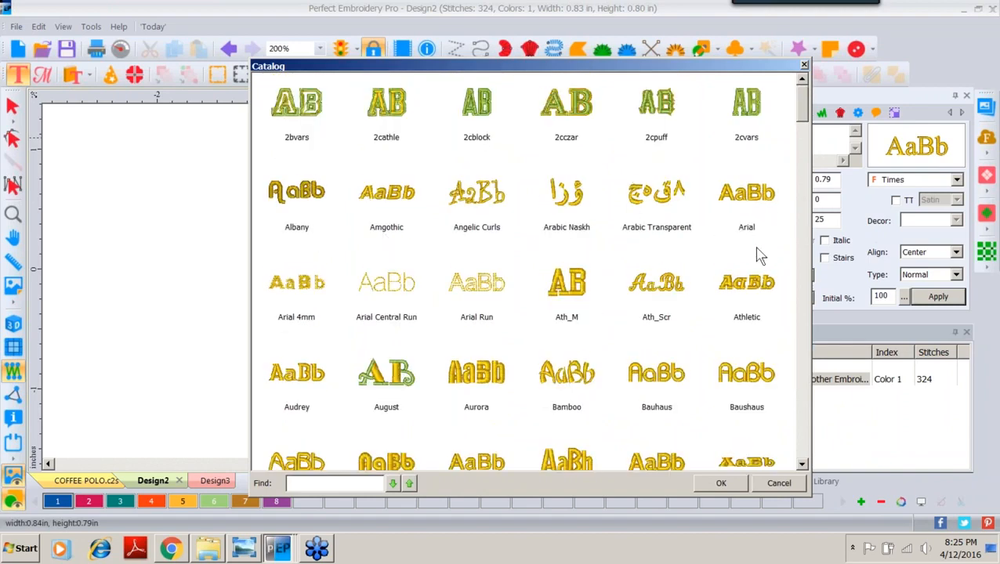
double_click(748, 194)
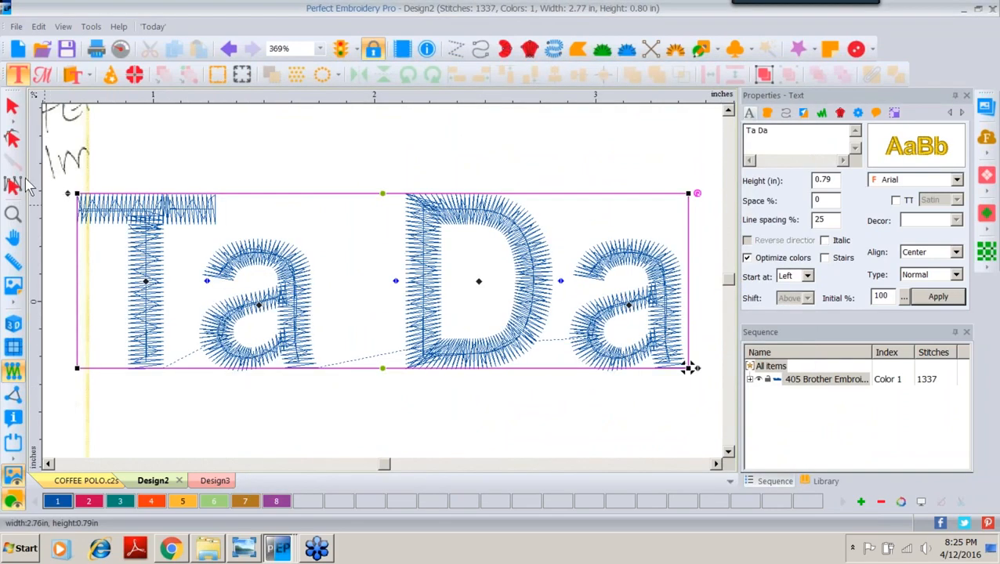
Shrink the "Ta Da" lettering to about 0.74 by 0.21 in, matching the first line of the backdrop wording.
left_click(12, 213)
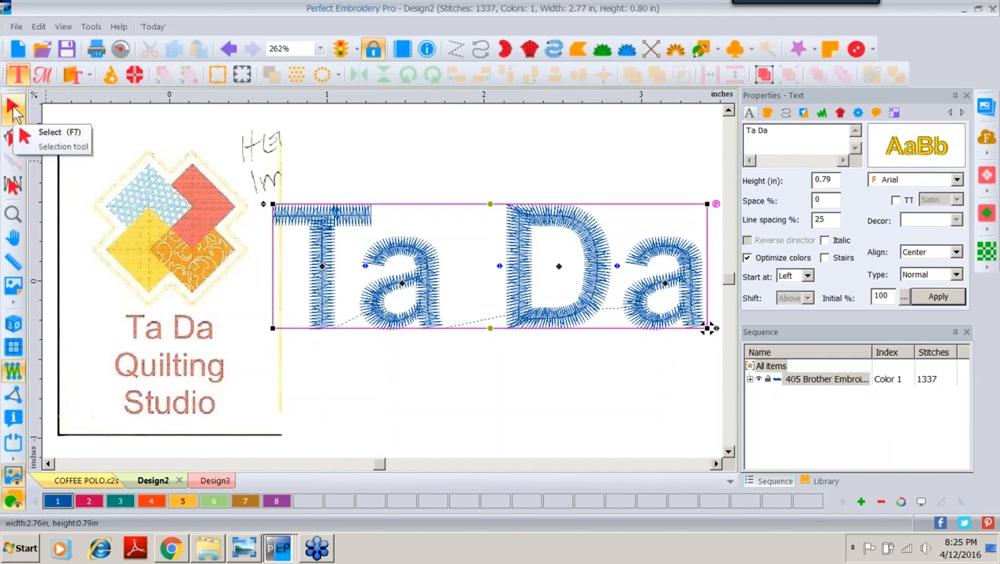
left_click(14, 110)
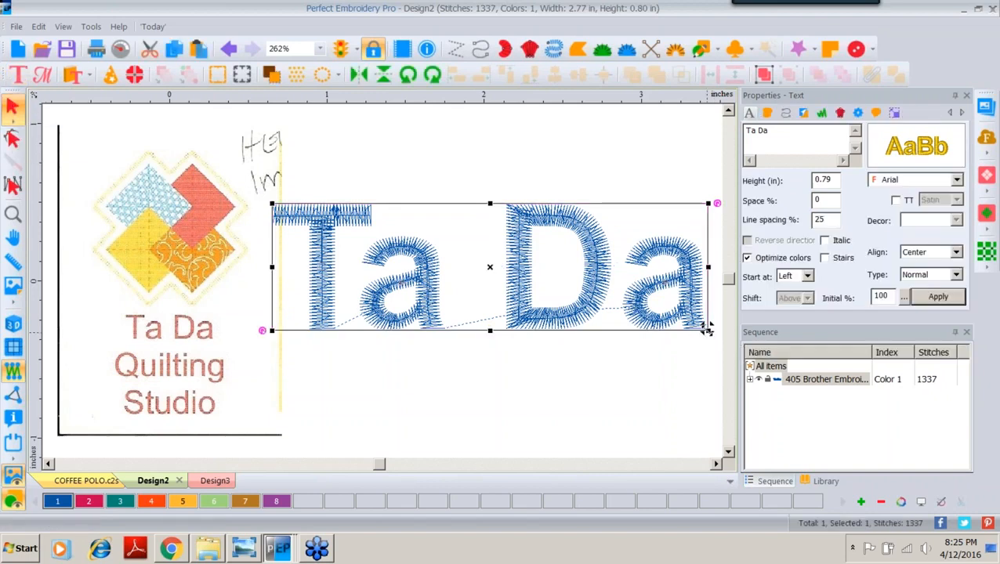
left_click_drag(708, 329, 319, 338)
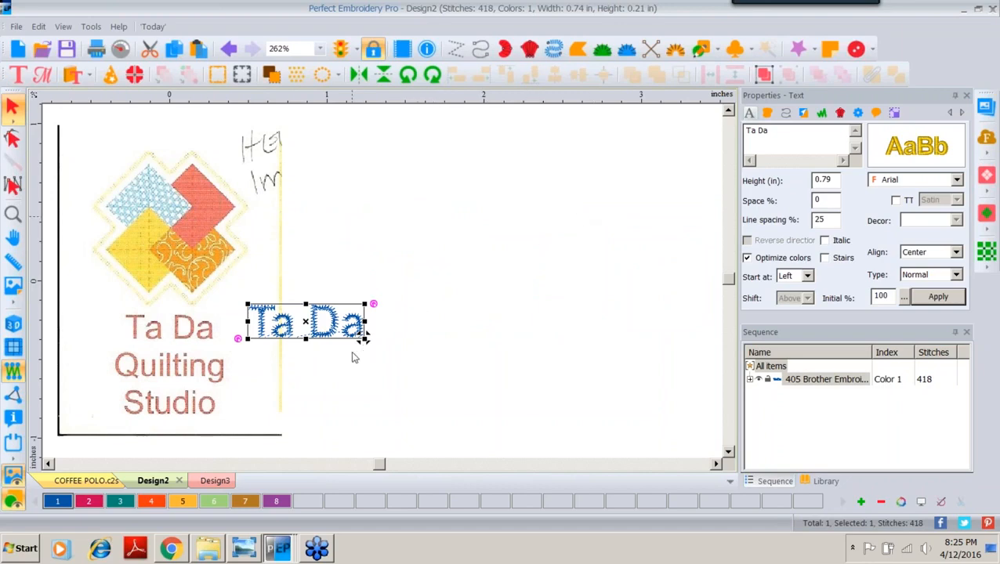
Duplicate the "Ta Da" lettering twice and stack the copies below it level with the backdrop's second and third lines.
left_click(174, 50)
left_click(199, 49)
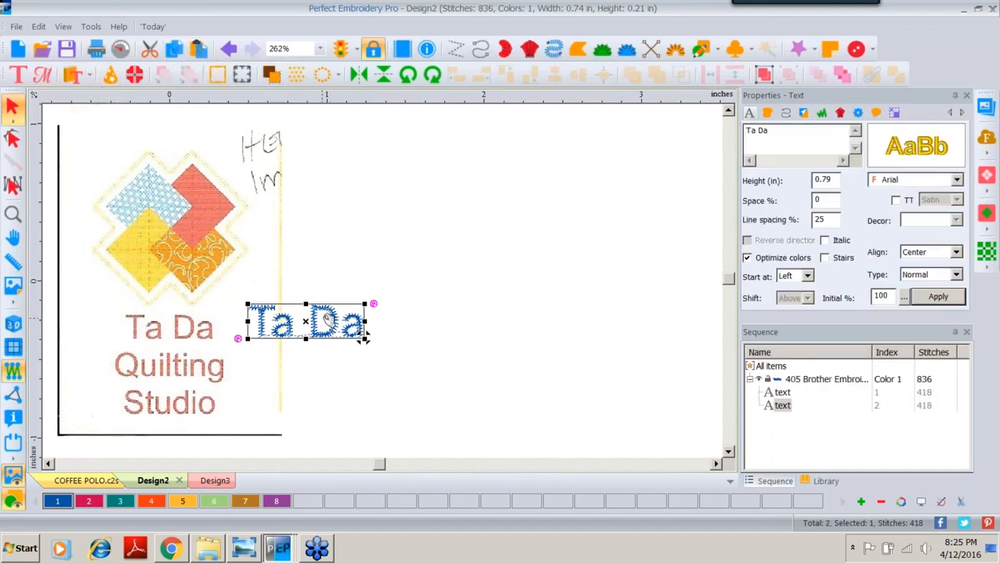
left_click_drag(363, 337, 365, 388)
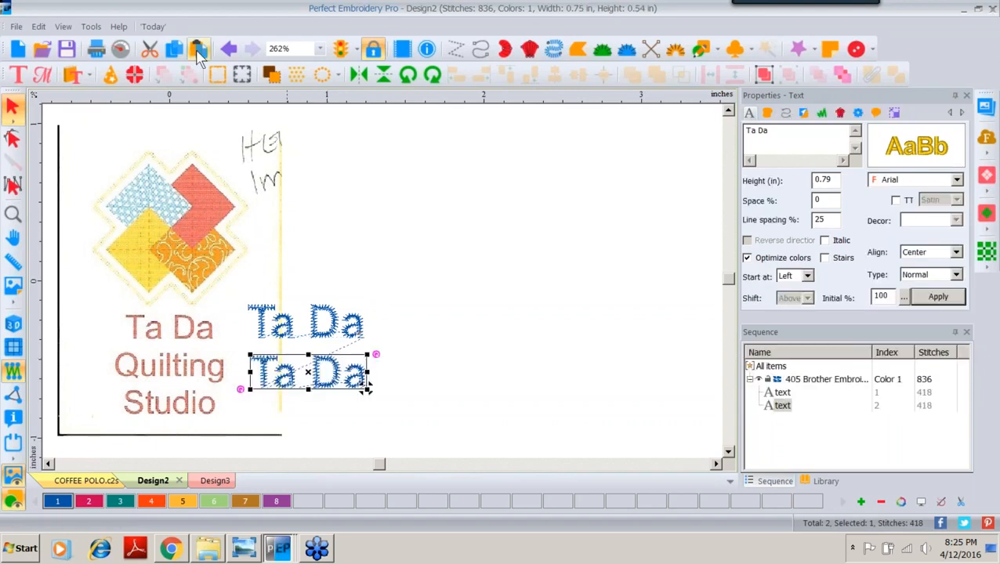
left_click(198, 50)
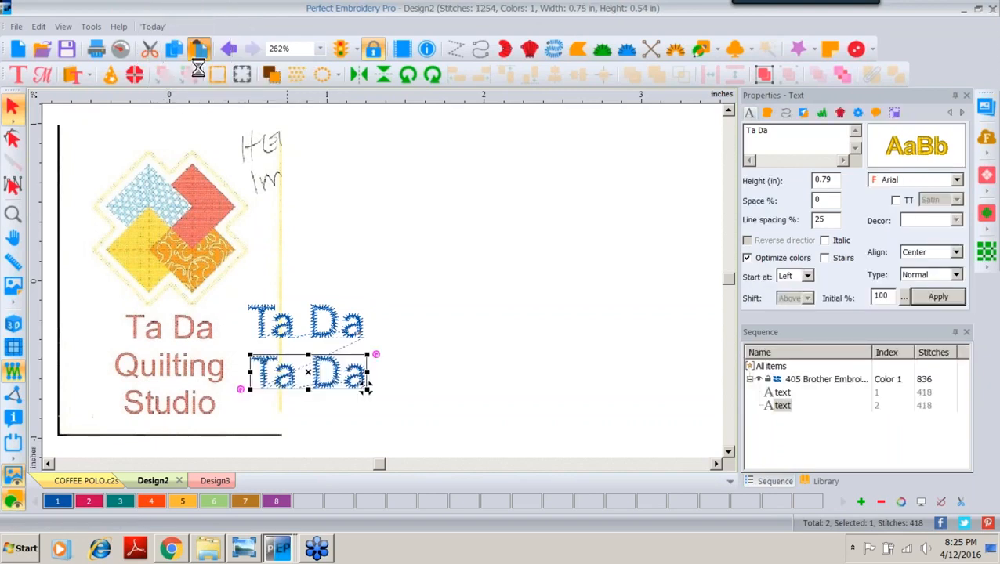
left_click_drag(340, 329, 332, 427)
Change the lowest lettering copy to "Studio" and the middle one to "Quilting".
left_click_drag(791, 134, 686, 140)
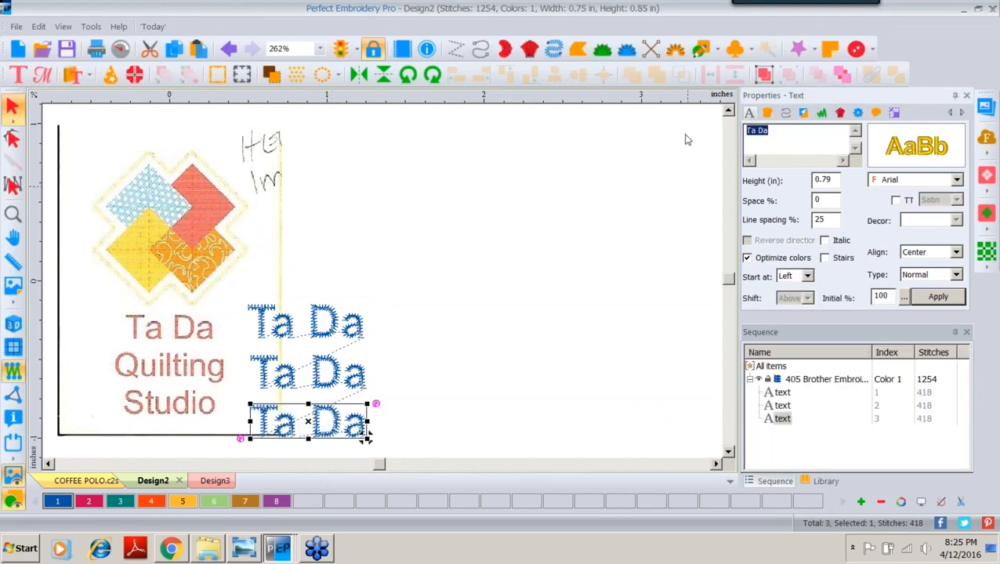
type("Studio")
left_click(941, 300)
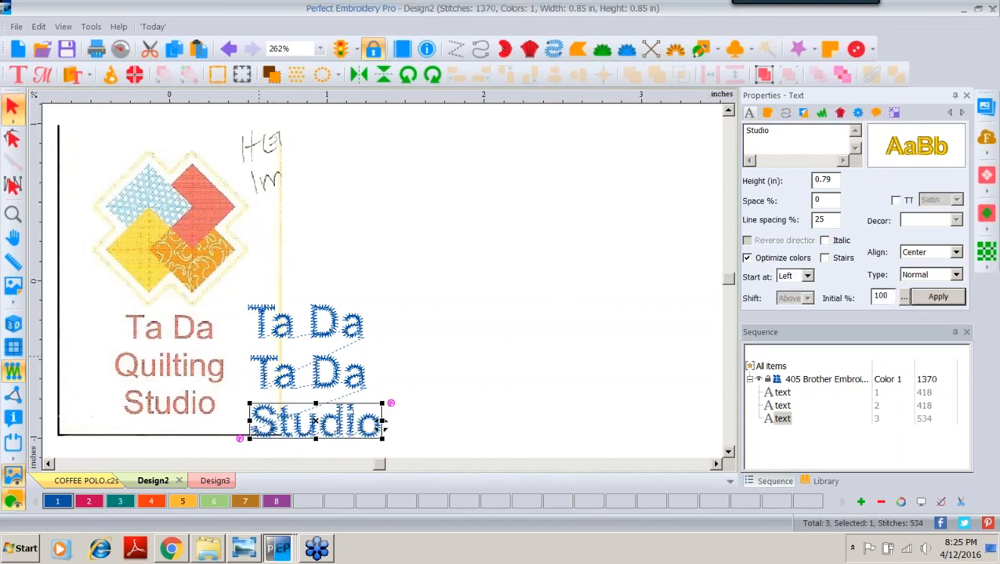
left_click(261, 370)
left_click_drag(778, 132, 609, 143)
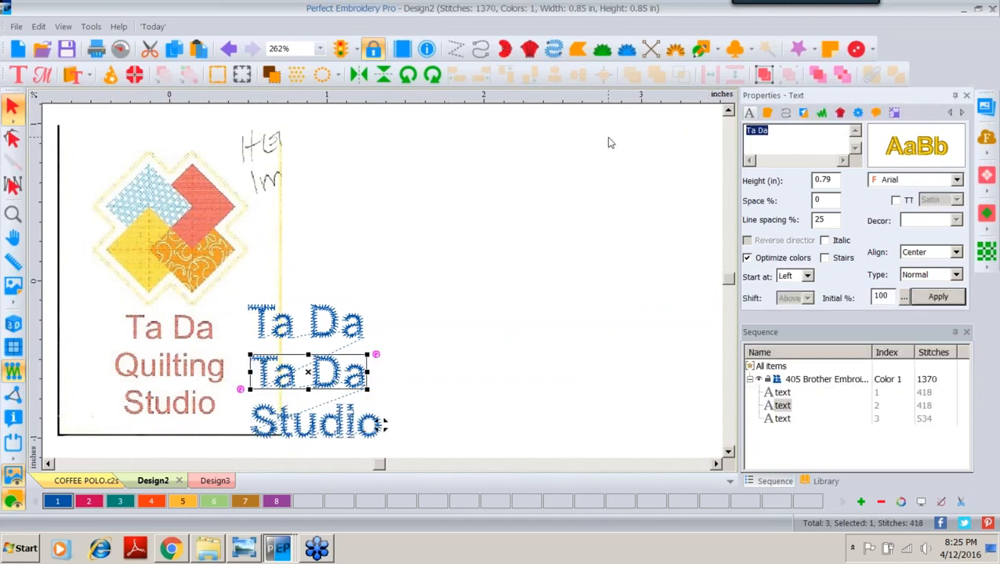
type("Quilting")
left_click(933, 300)
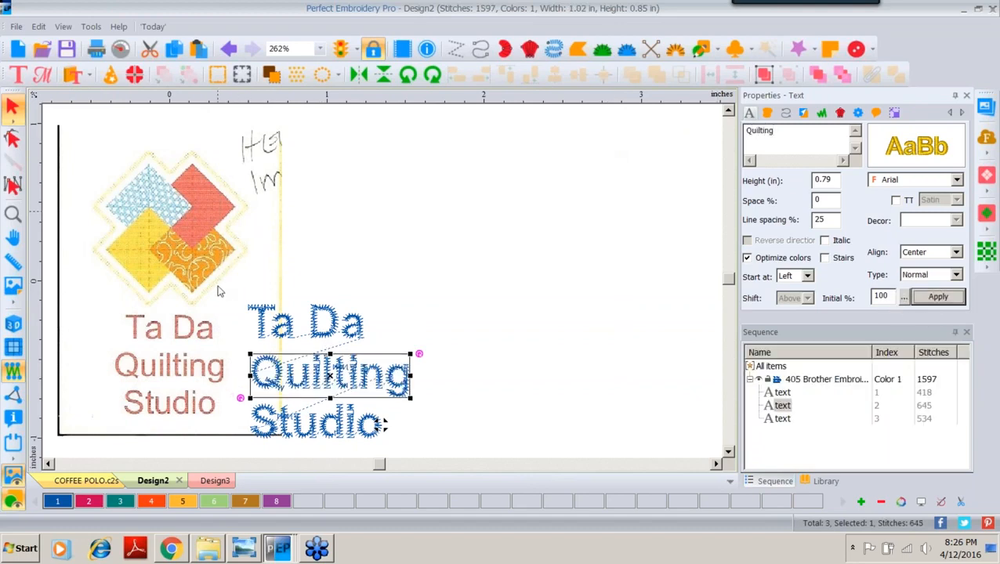
Try to copy all three lettering lines into Design3 and move the pasted text clear of the diamonds.
left_click_drag(220, 292, 420, 444)
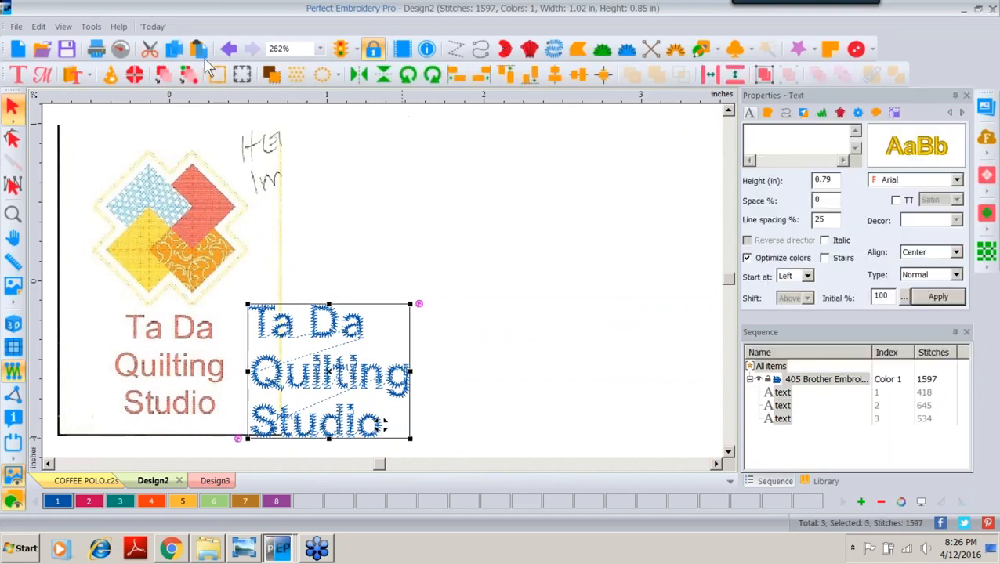
key("ctrl")
left_click(218, 485)
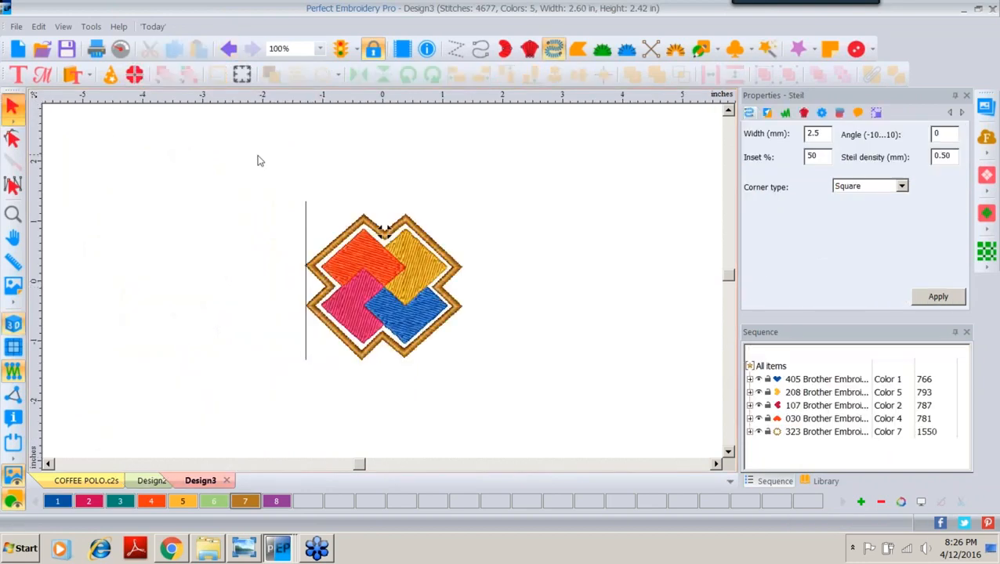
key("ctrl+v")
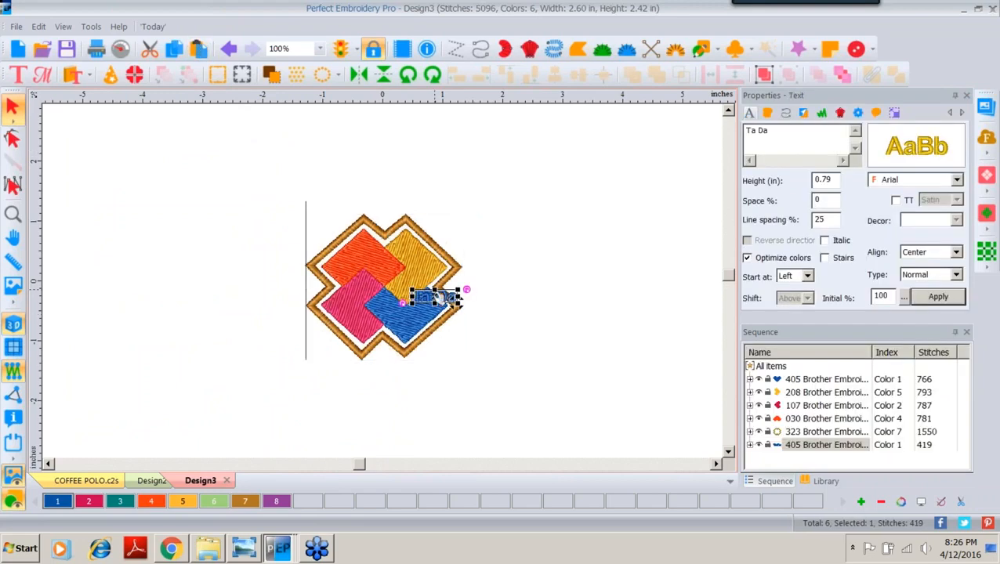
left_click_drag(441, 296, 506, 370)
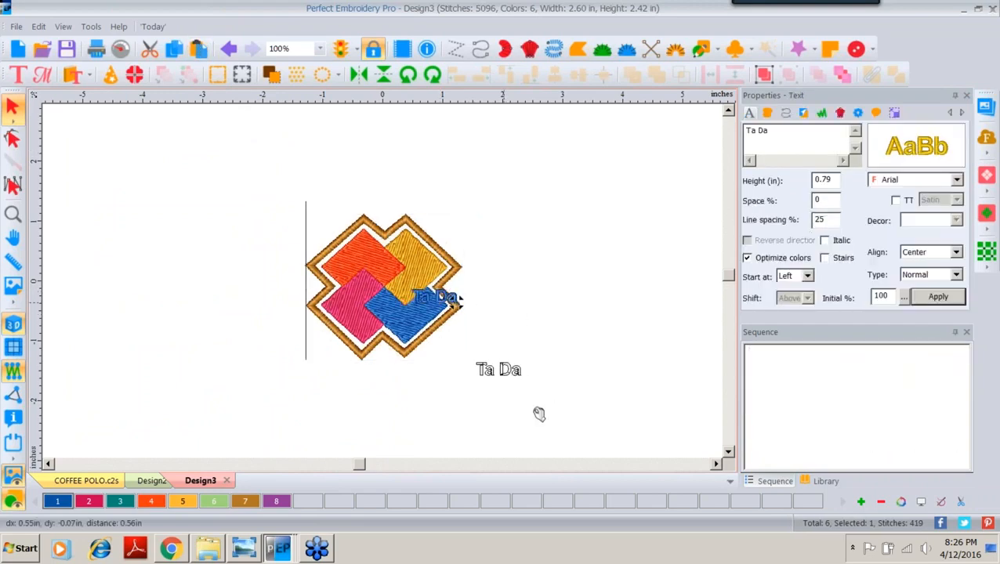
Enlarge the three lettering lines in Design2 together to about 1.67 by 1.38 in and copy them for Design3.
left_click(150, 482)
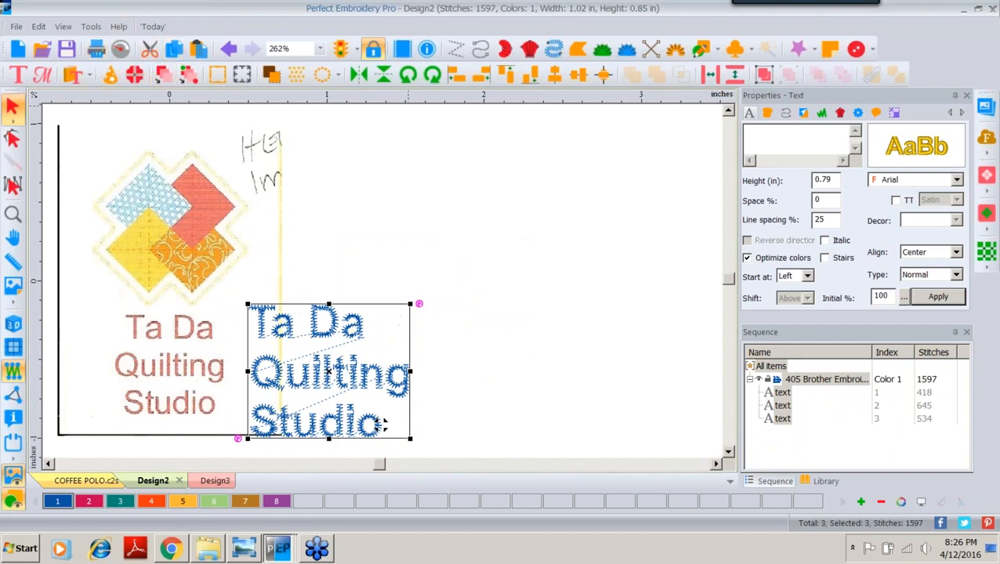
left_click_drag(409, 305, 511, 221)
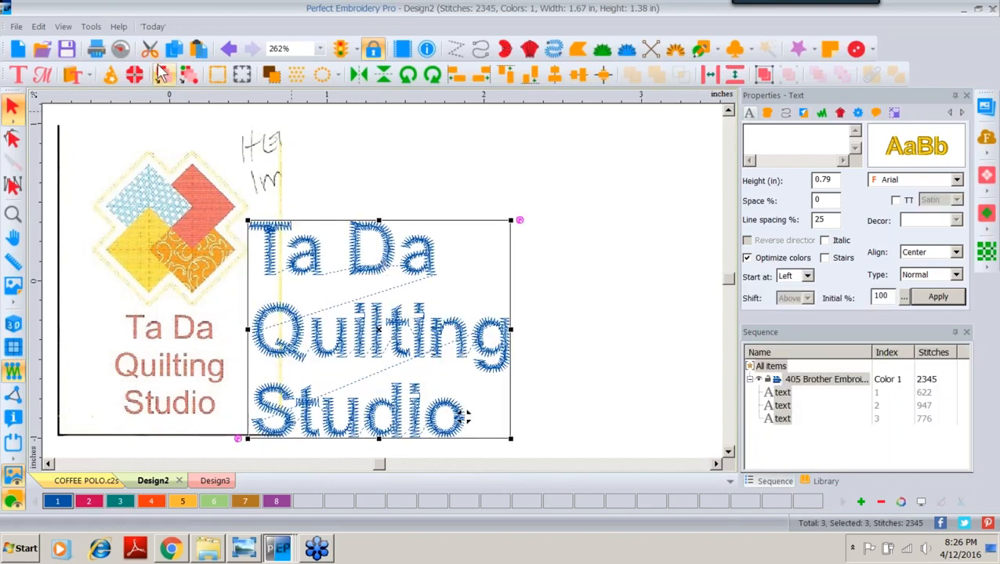
left_click(217, 482)
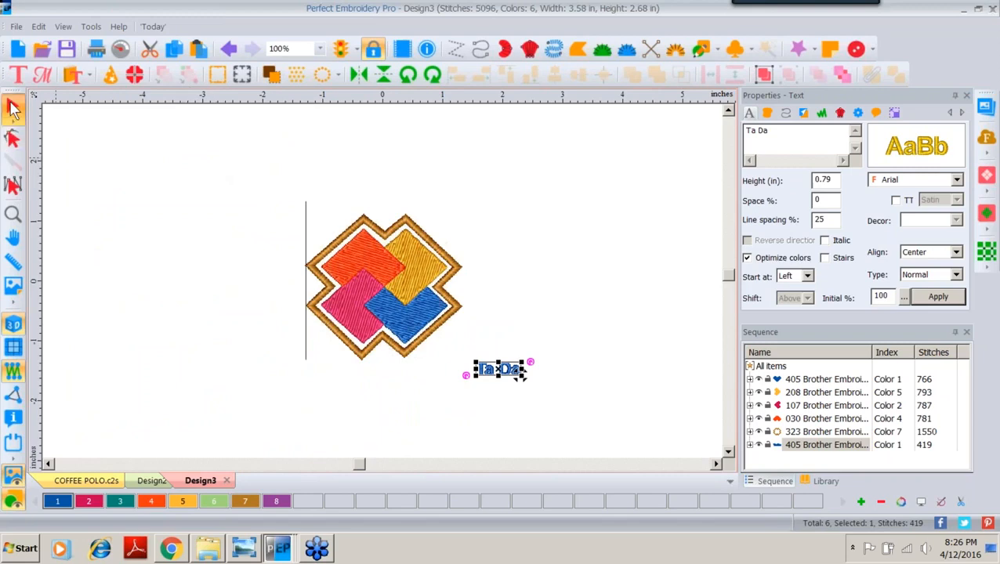
Paste the enlarged lettering into Design3 and delete the small stray "Ta Da" beside the logo.
left_click(212, 232)
left_click(199, 51)
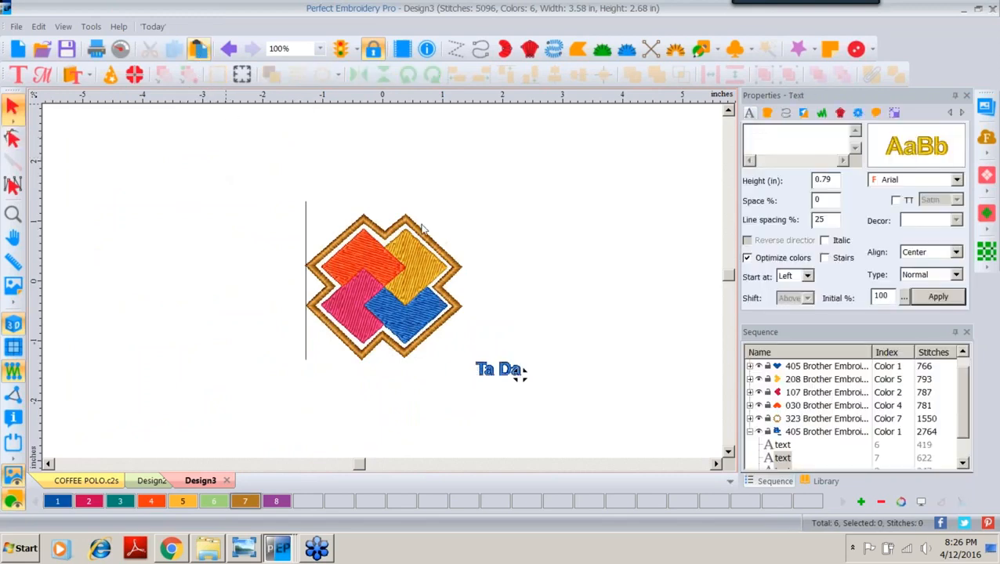
left_click_drag(461, 352, 542, 399)
key("Delete")
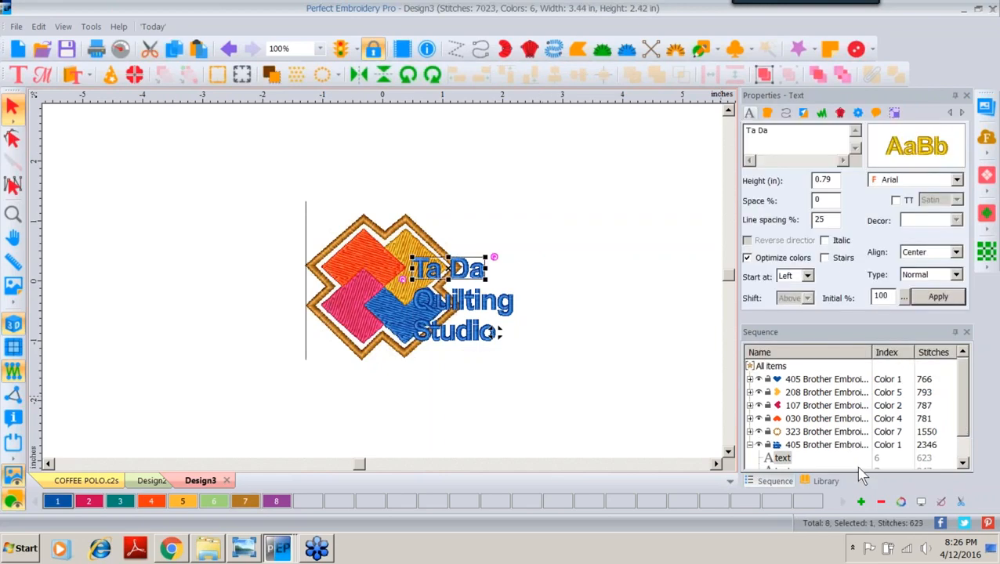
Place the three-line lettering beneath the diamond logo in color 2 with its lines centered on one another.
left_click(819, 445)
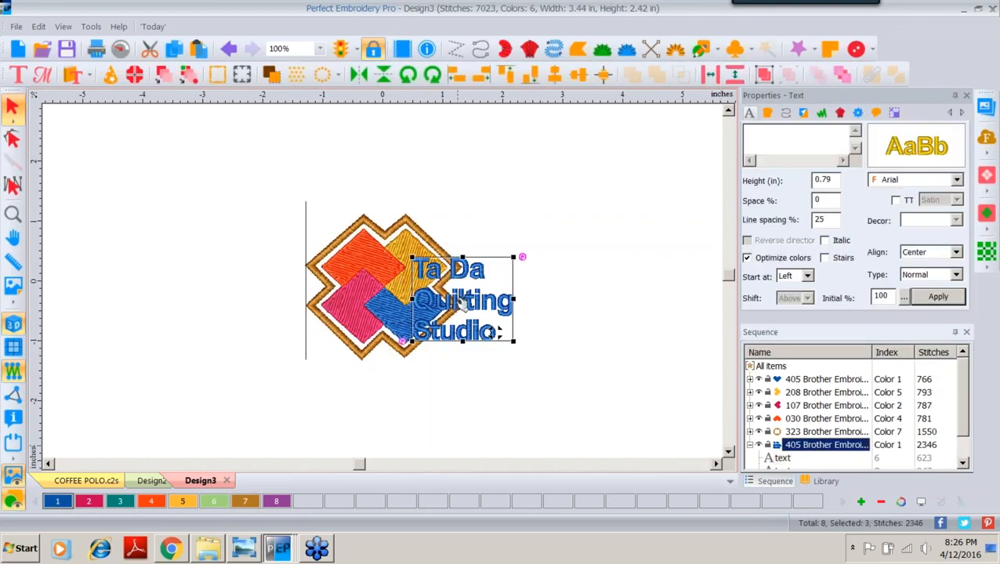
left_click_drag(461, 302, 402, 415)
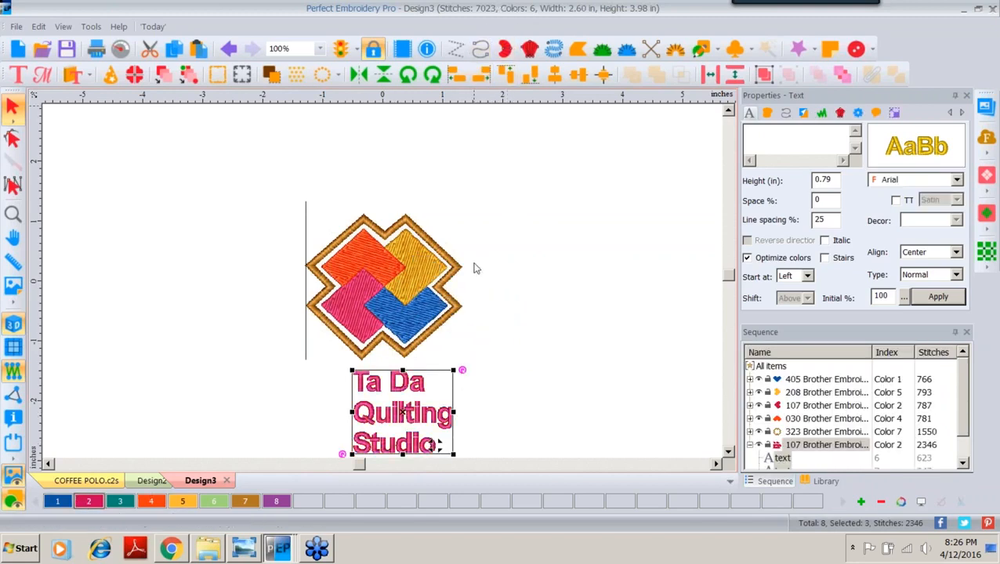
left_click(559, 84)
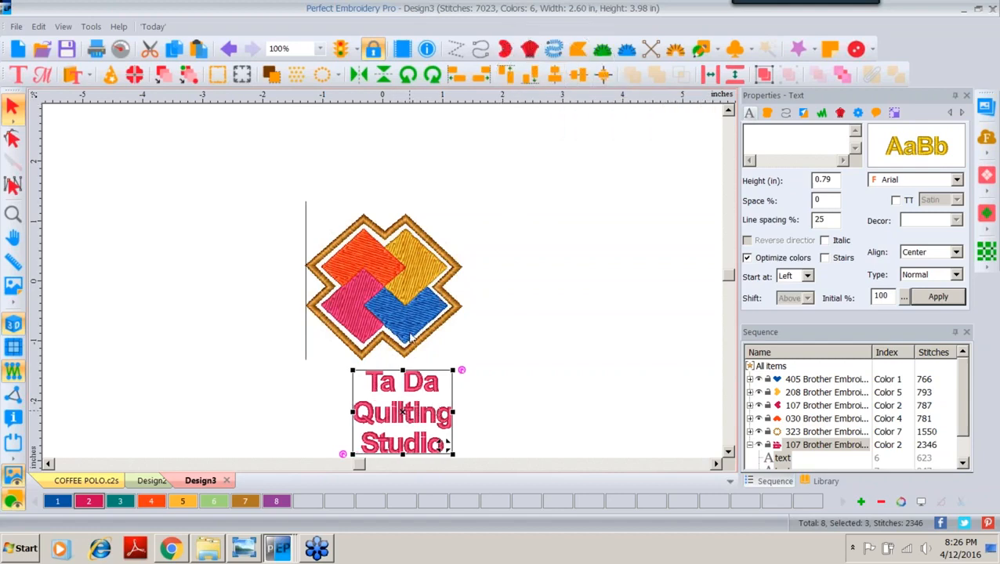
Group the four diamonds with their border and center the three-line lettering horizontally beneath them.
left_click_drag(298, 198, 490, 373)
left_click(768, 77)
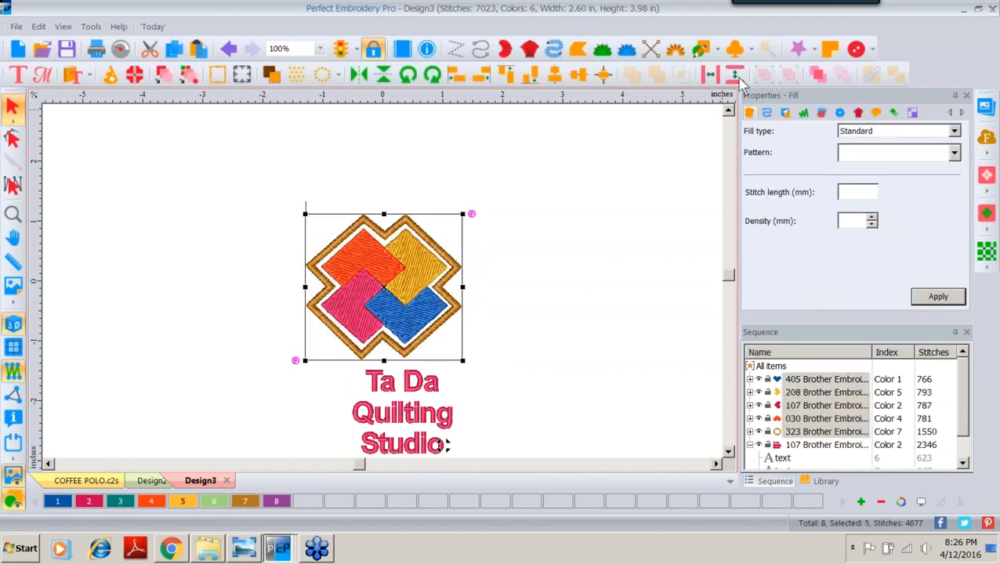
left_click_drag(225, 146, 545, 457)
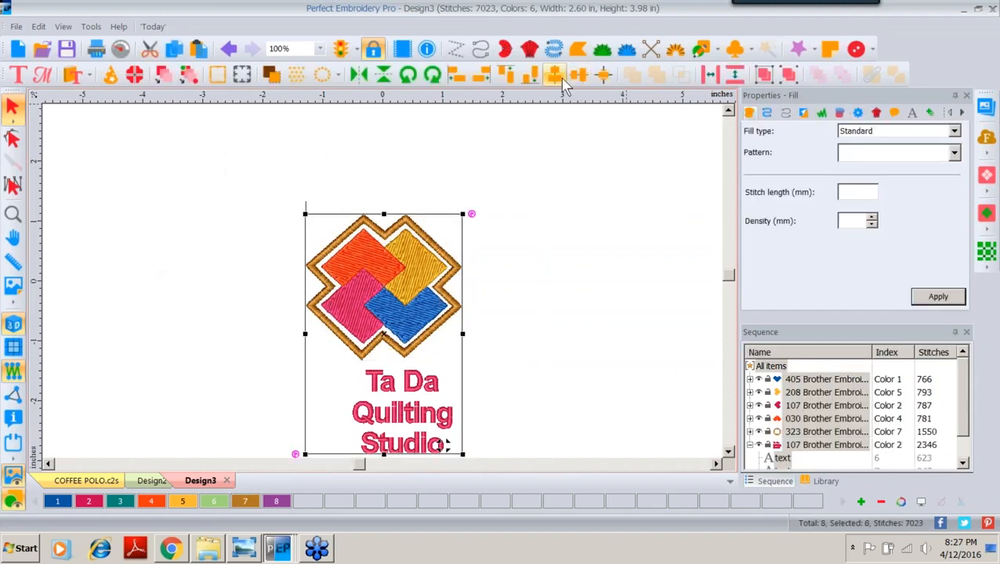
left_click(554, 78)
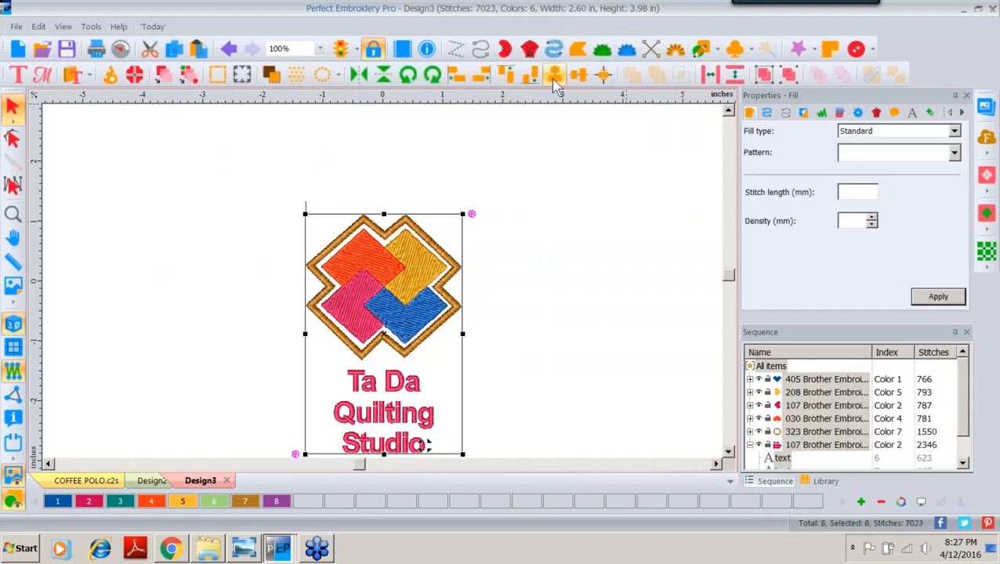
left_click(531, 224)
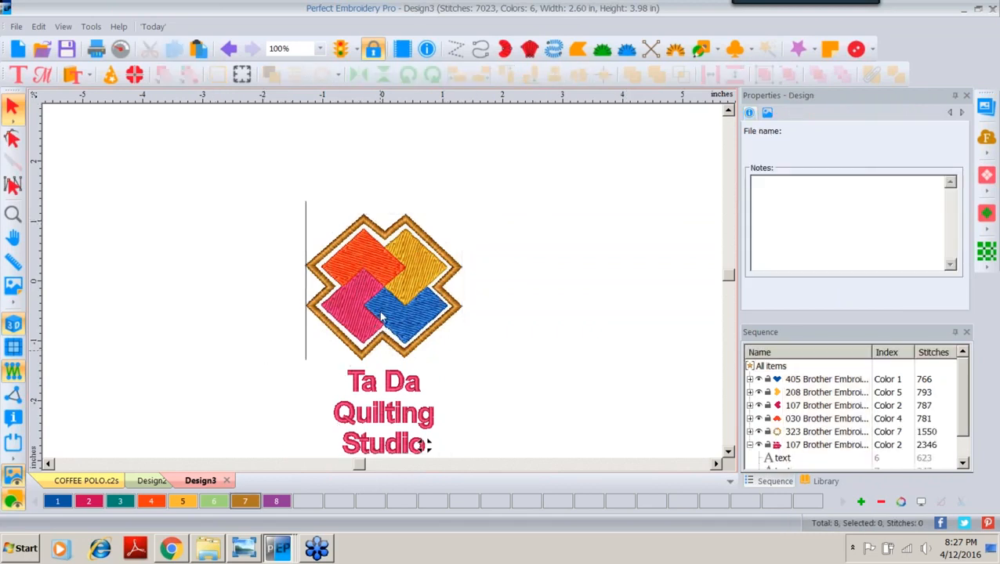
Lighten the backdrop image to the maximum lightness and apply the change.
left_click(14, 287)
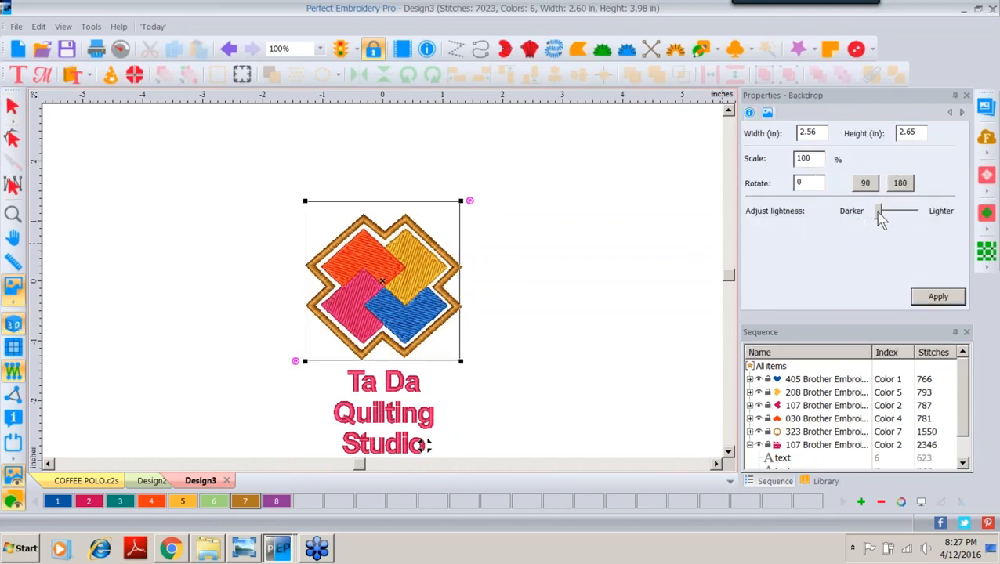
left_click_drag(881, 219, 940, 225)
left_click(938, 297)
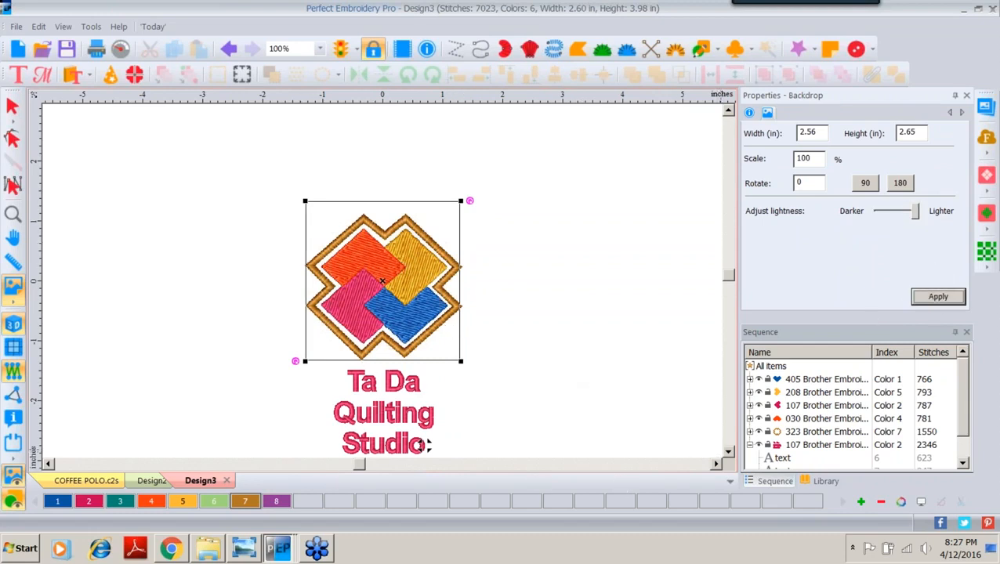
left_click(728, 454)
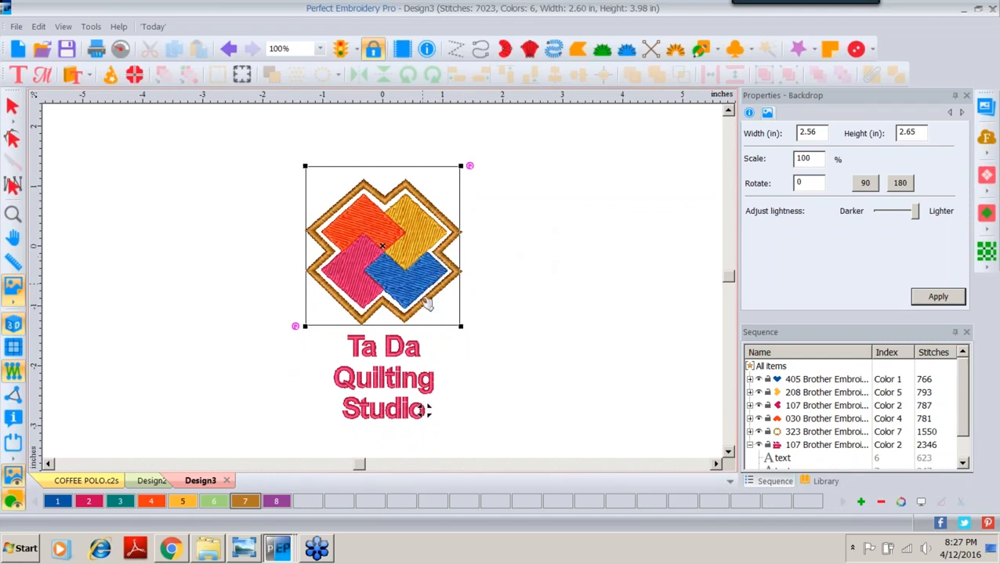
Switch to Windows Photo Viewer, examine the stitched samples in 3 satin with Pull.png for gaps between diamonds, and return to Design3.
left_click(246, 551)
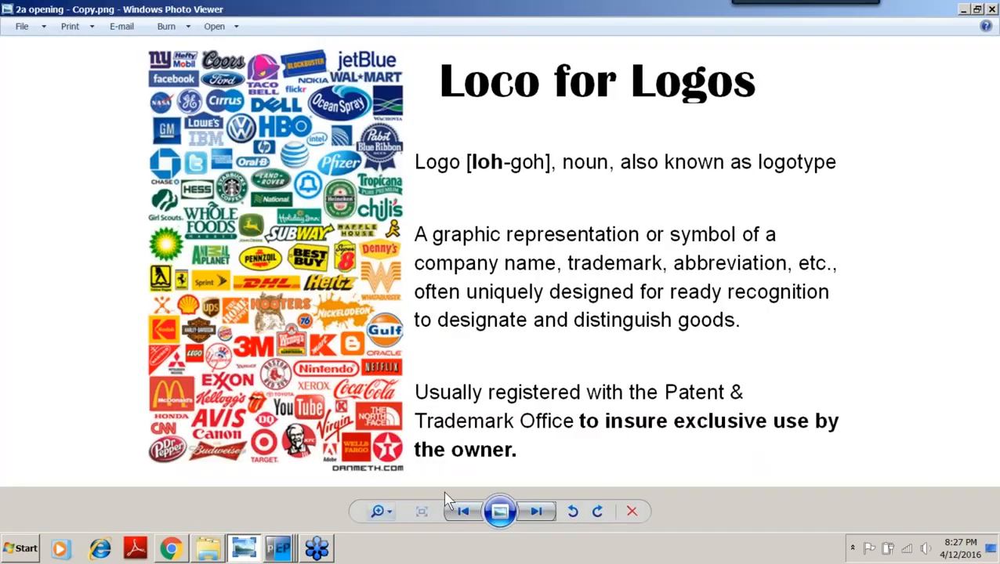
key("Right")
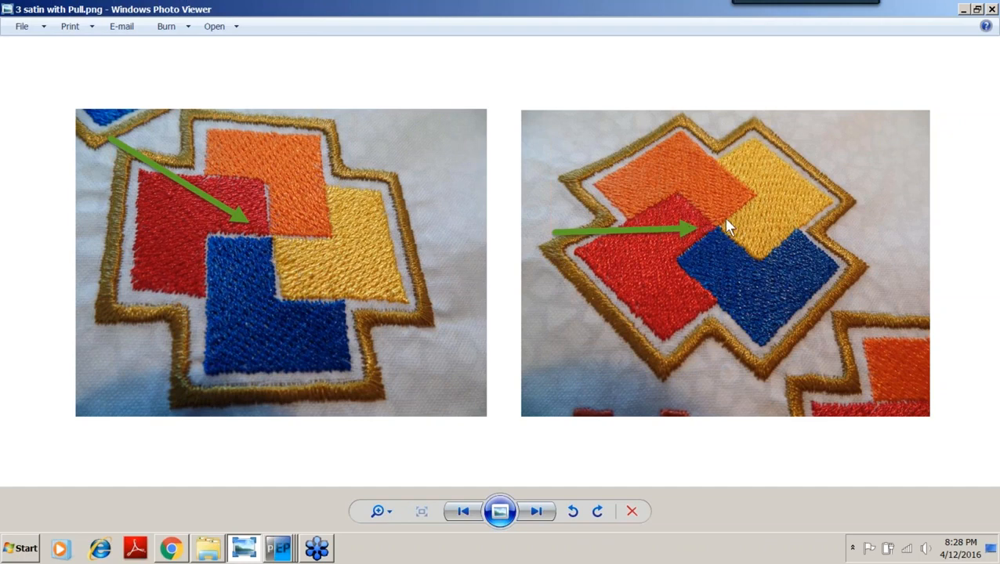
left_click(270, 552)
left_click(282, 515)
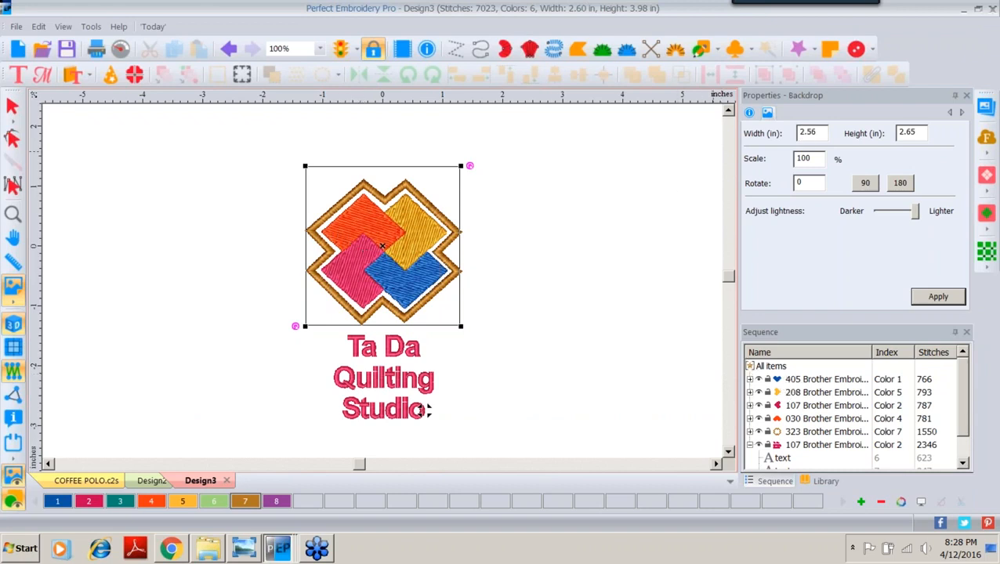
Apply absolute pull compensation of 0.5 to the four diamond fills, leaving out the border and lettering.
left_click(801, 379)
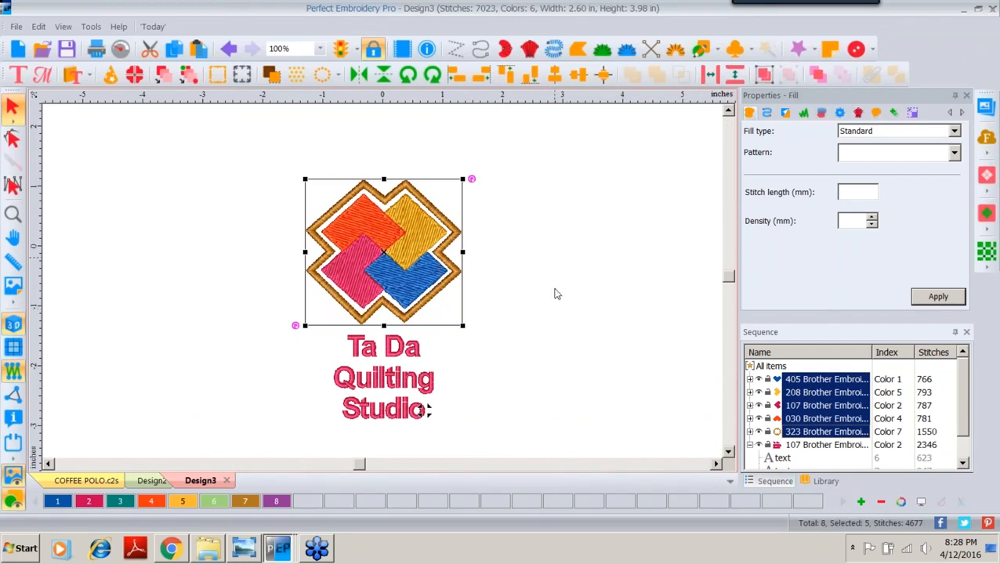
left_click(585, 350)
left_click(812, 382)
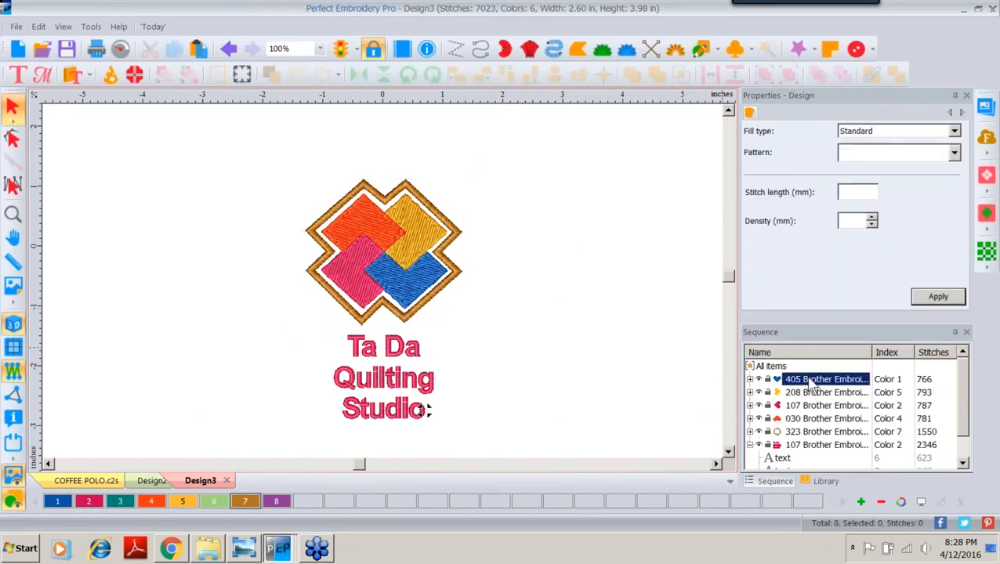
left_click(809, 394, "ctrl")
left_click(808, 406, "ctrl")
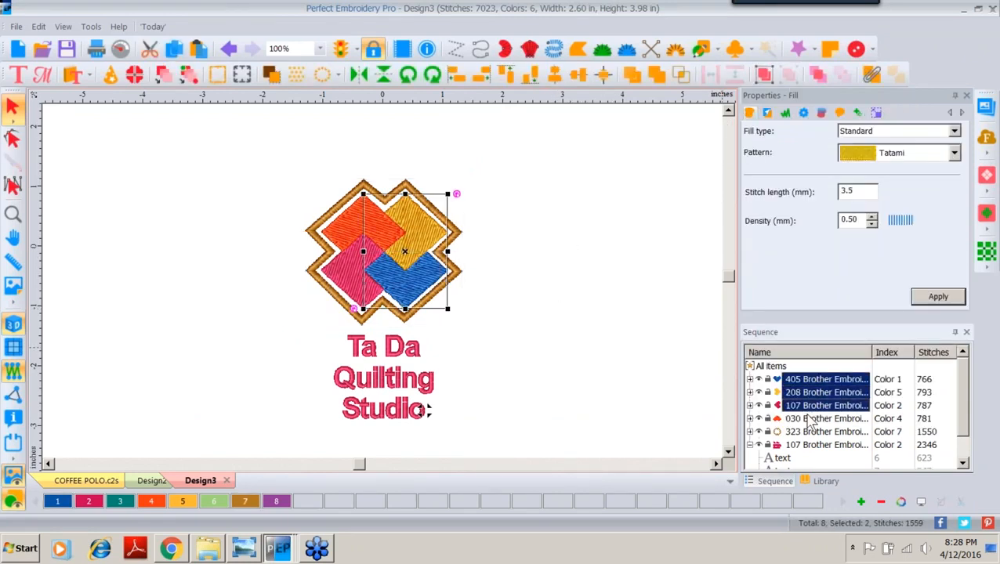
left_click(810, 419, "ctrl")
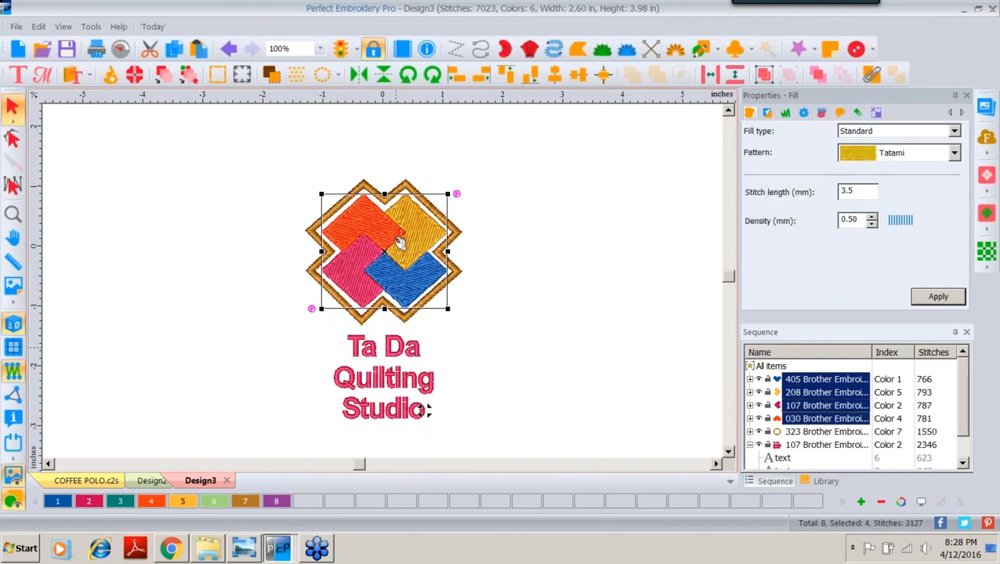
left_click(787, 116)
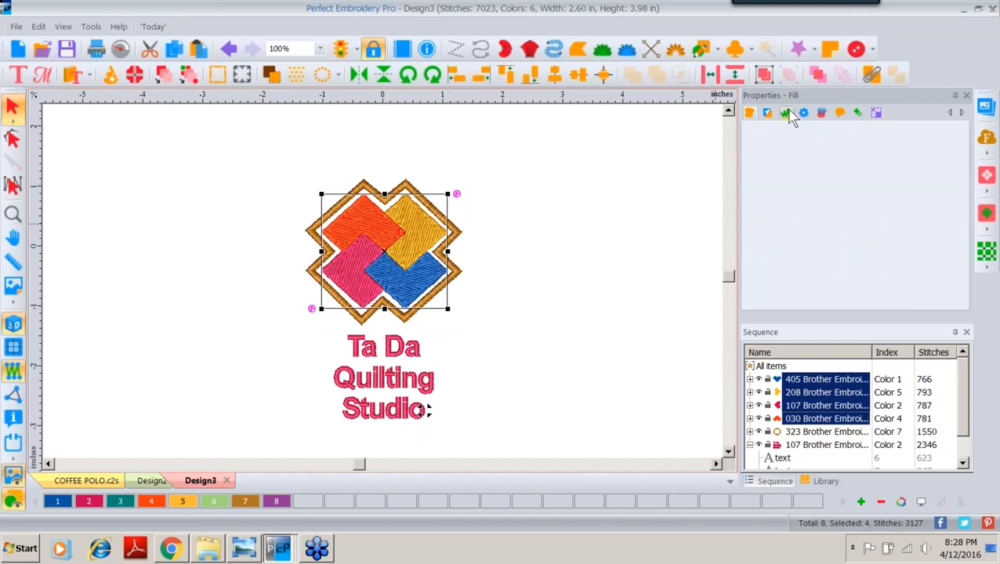
left_click(900, 145)
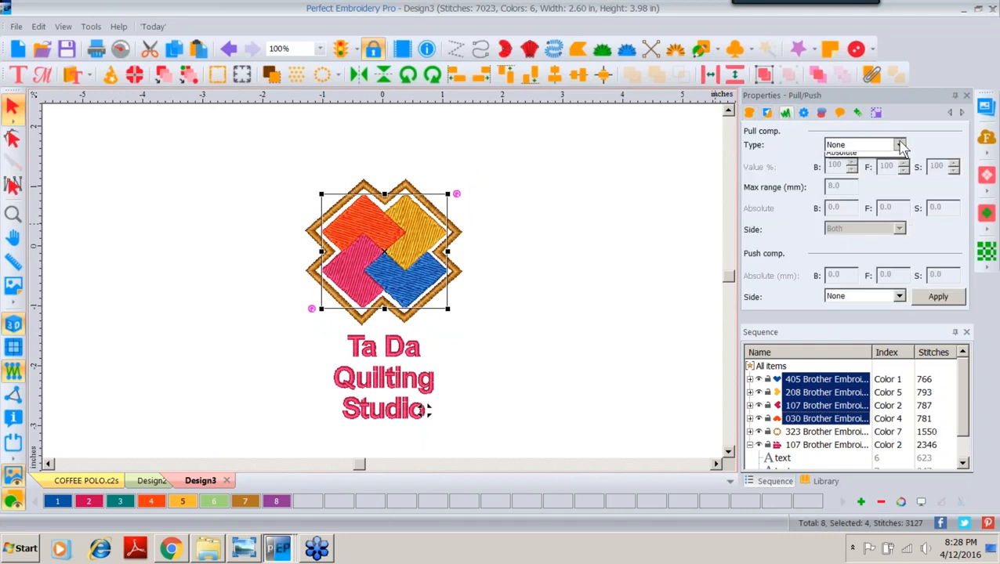
left_click(851, 178)
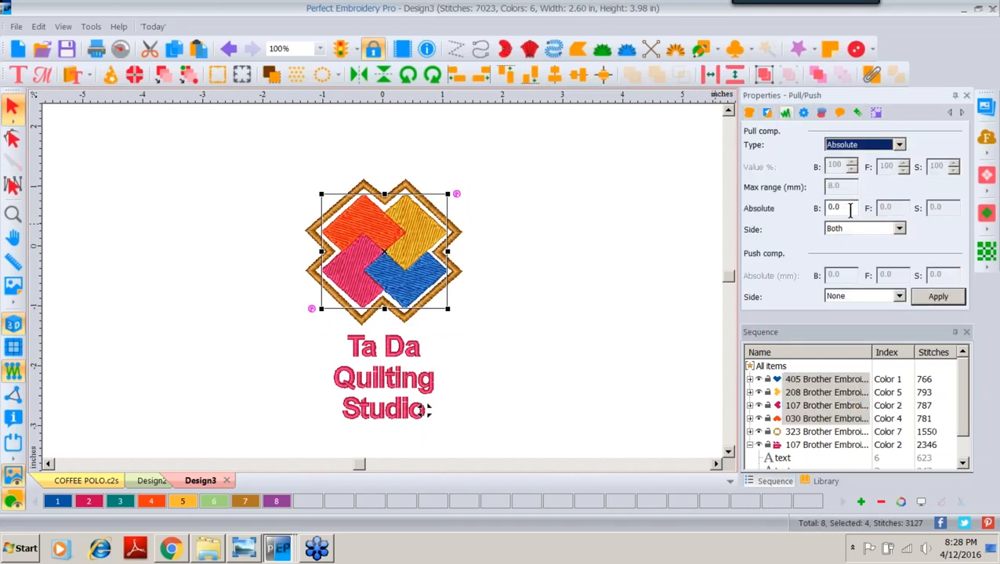
left_click(850, 210)
type("5")
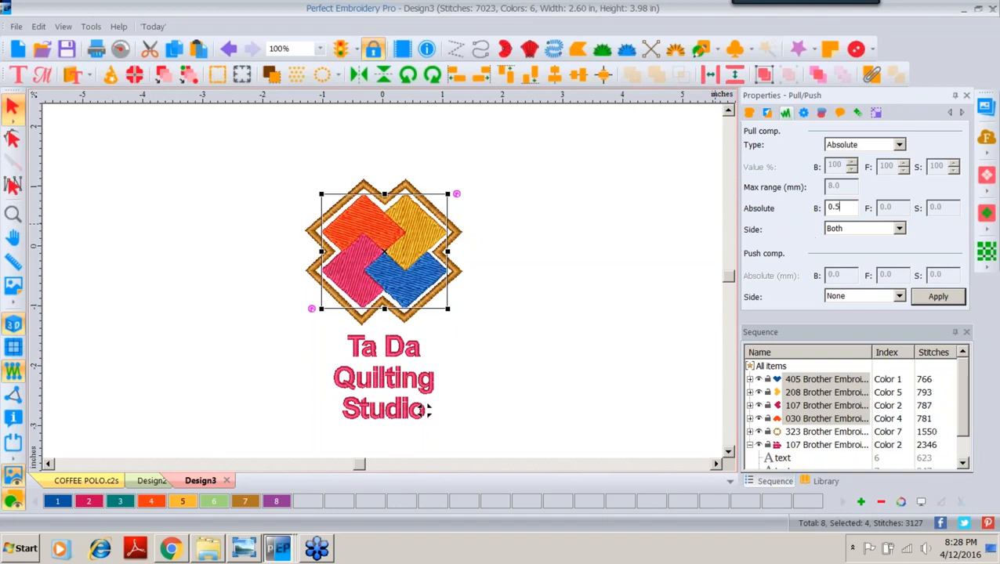
left_click(937, 297)
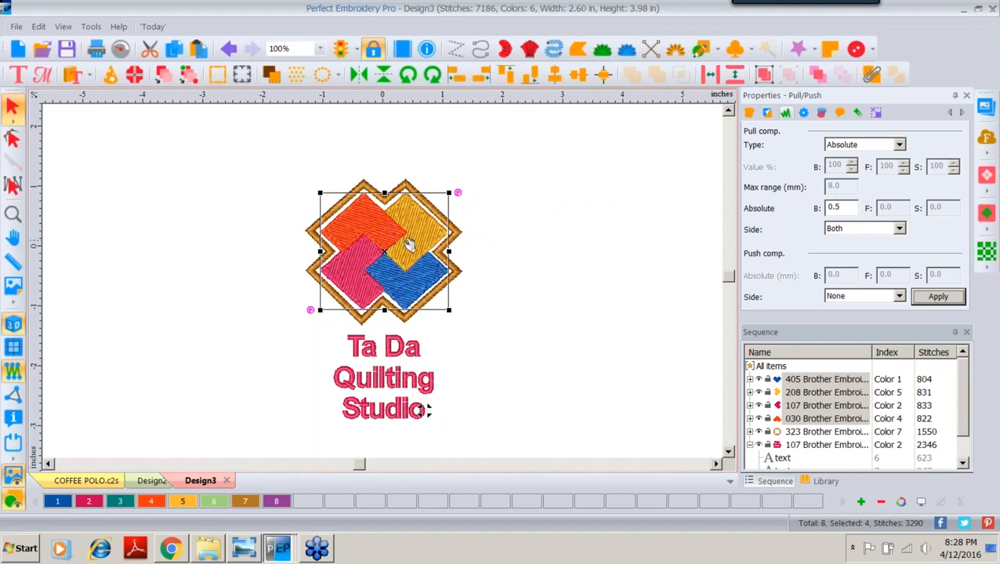
Compare the compensated diamonds with the stitched sample photos in Windows Photo Viewer and go back to Design3.
left_click(246, 550)
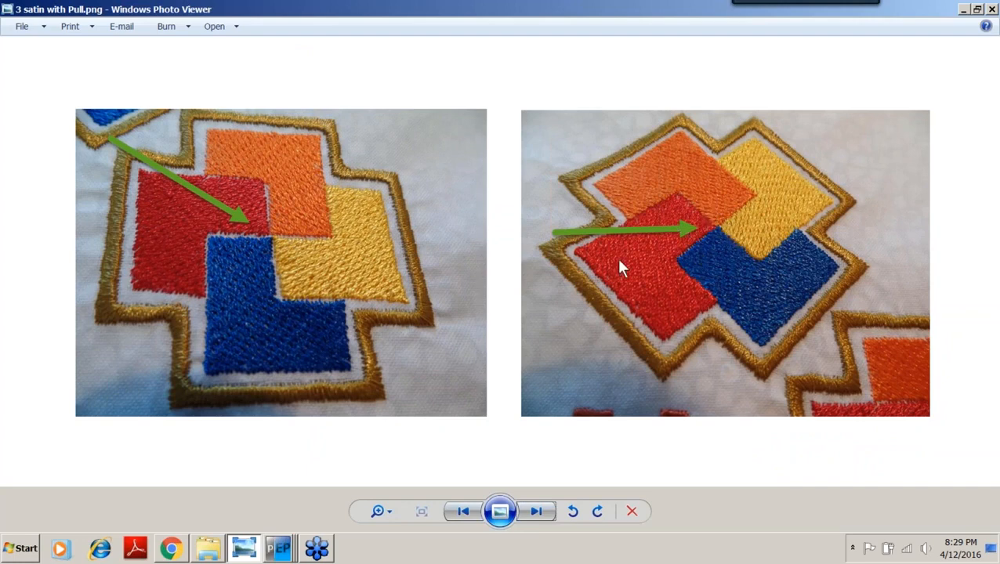
mouse_move(280, 551)
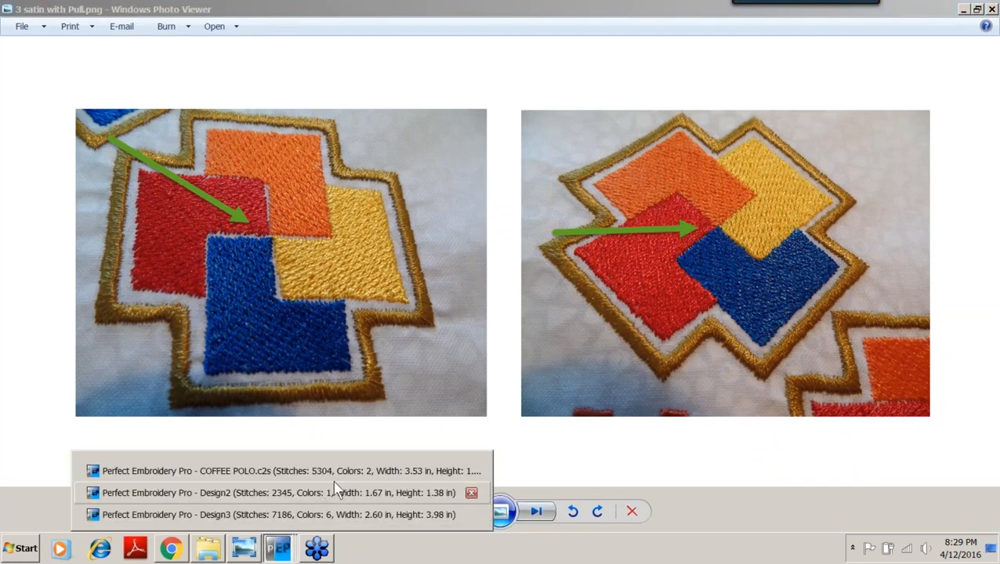
left_click(305, 515)
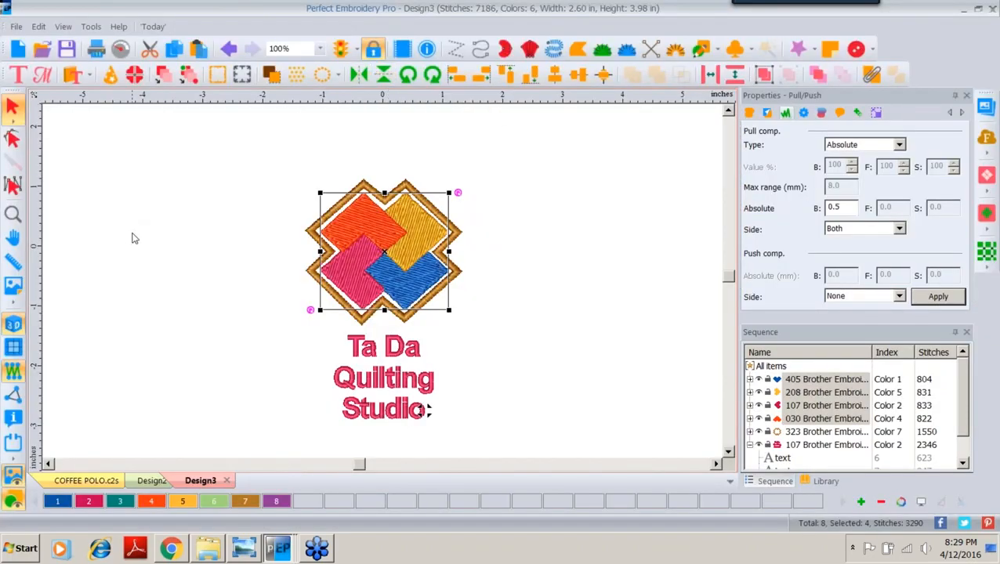
Copy the four diamonds and their border into a new design and show them in 3D view.
left_click(98, 163)
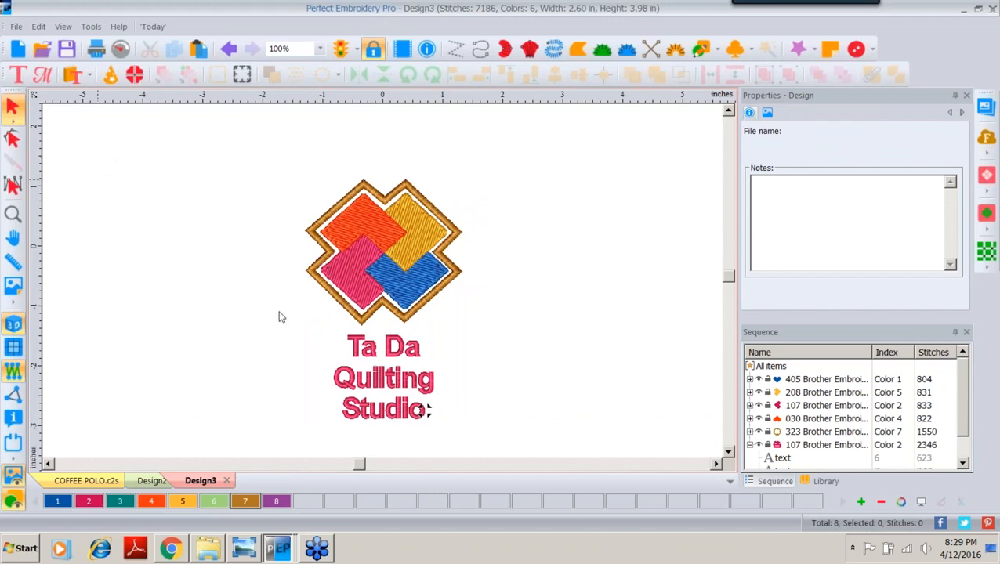
left_click_drag(279, 148, 495, 335)
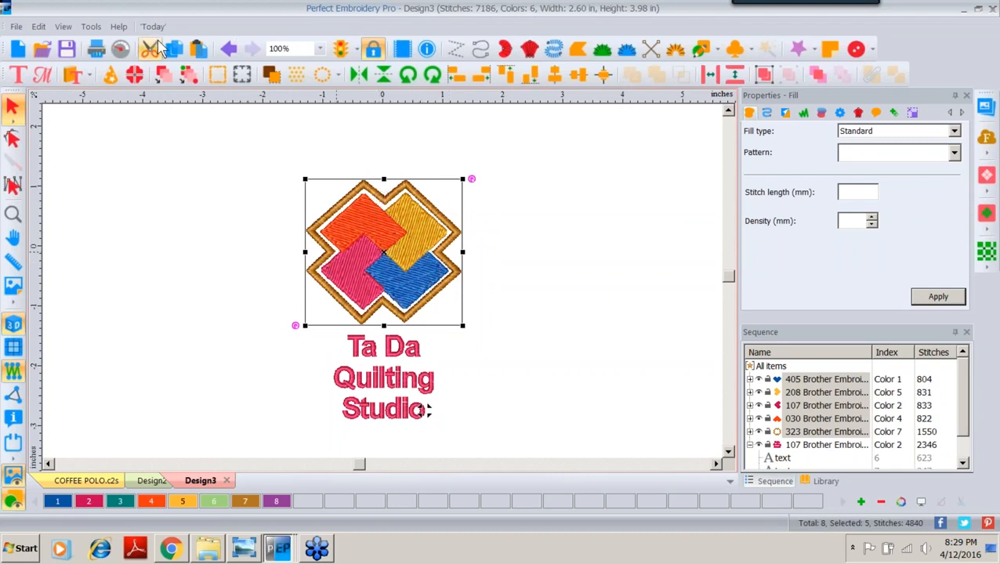
left_click(19, 50)
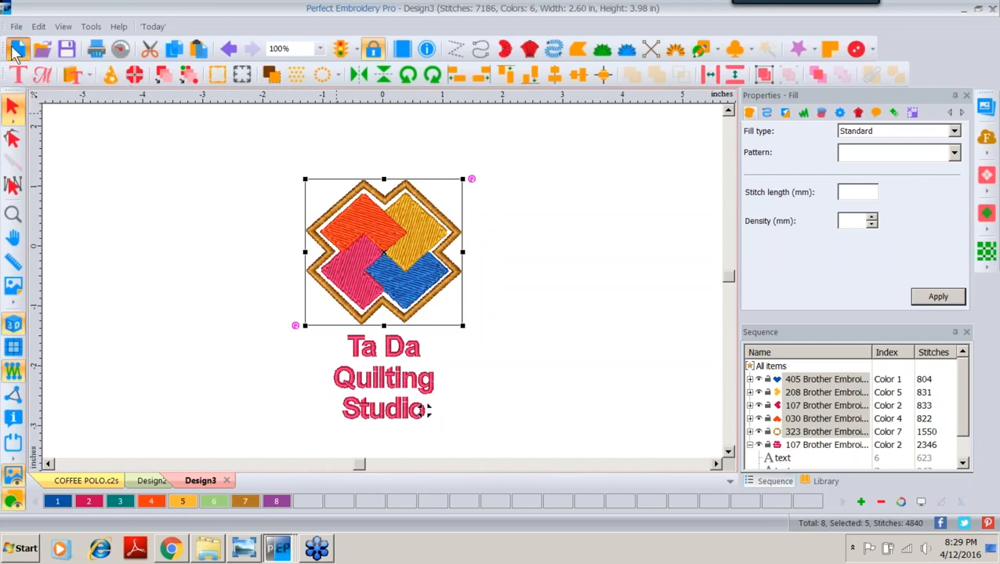
left_click(200, 50)
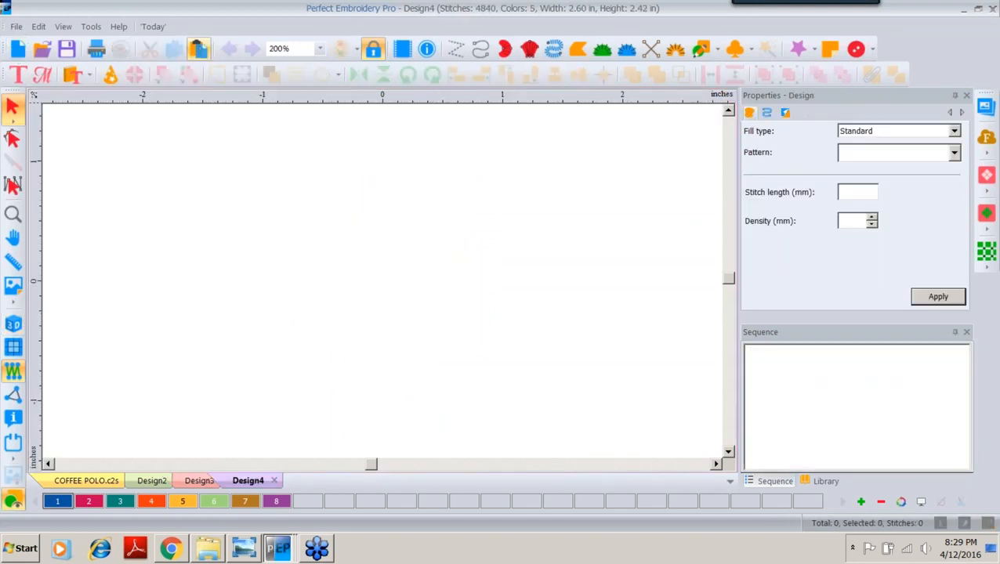
left_click(12, 323)
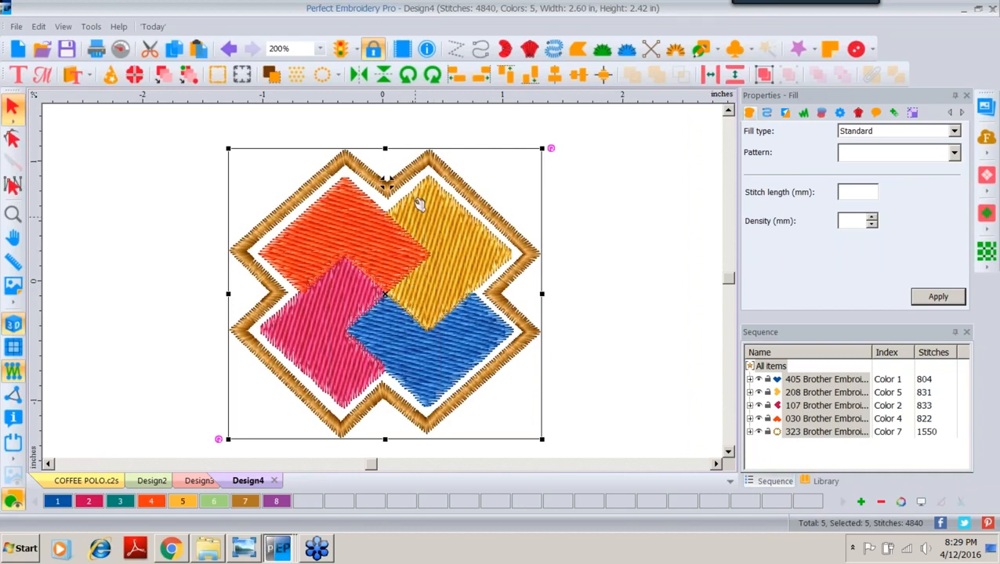
left_click(668, 400)
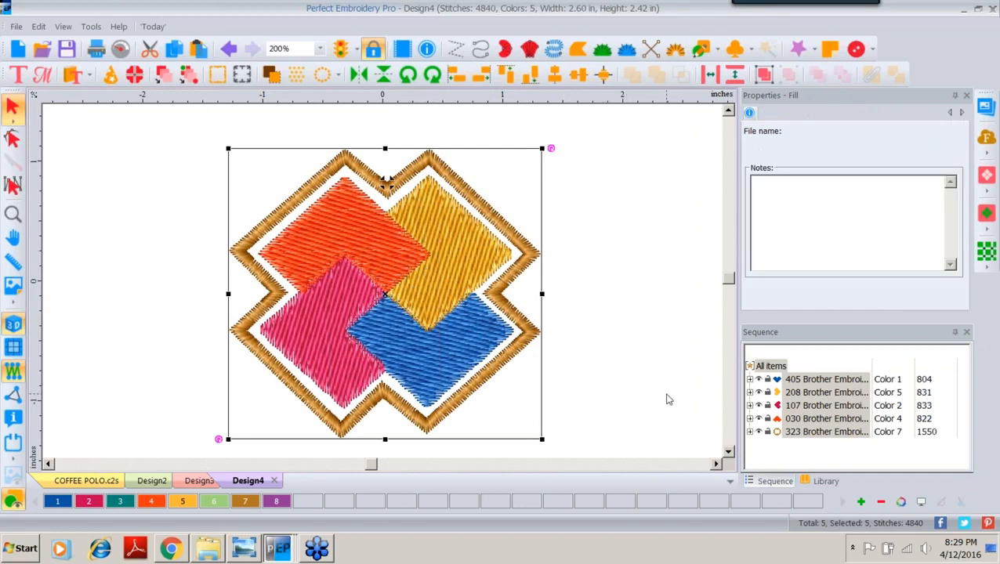
Convert the brown steil border around the four diamonds in Design4 to an applique.
left_click(749, 431)
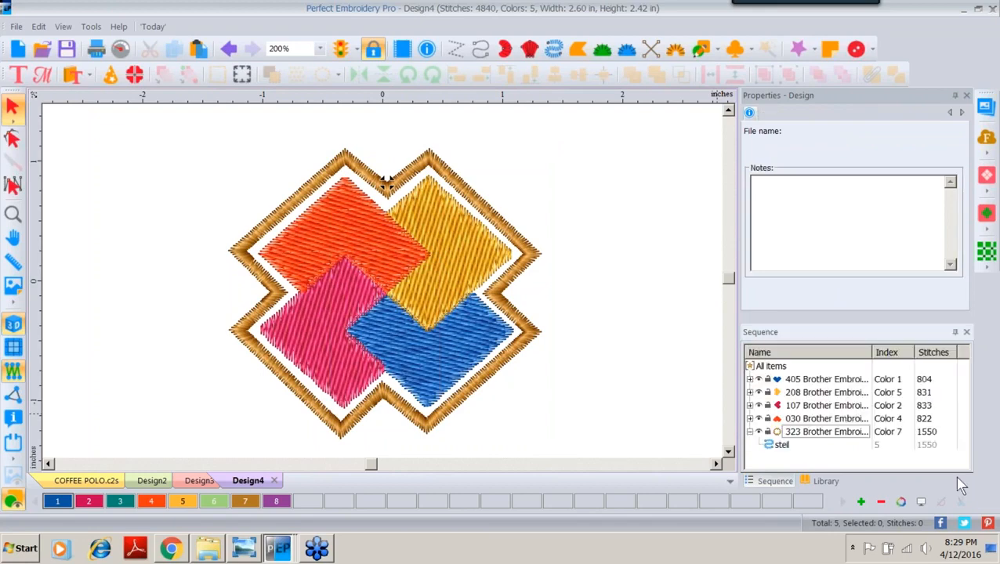
left_click(783, 446)
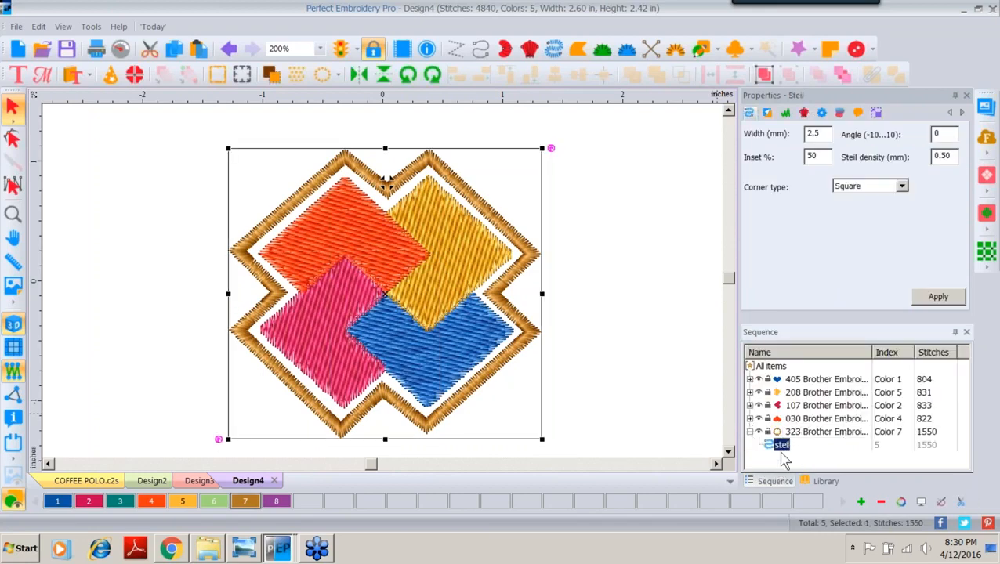
right_click(457, 175)
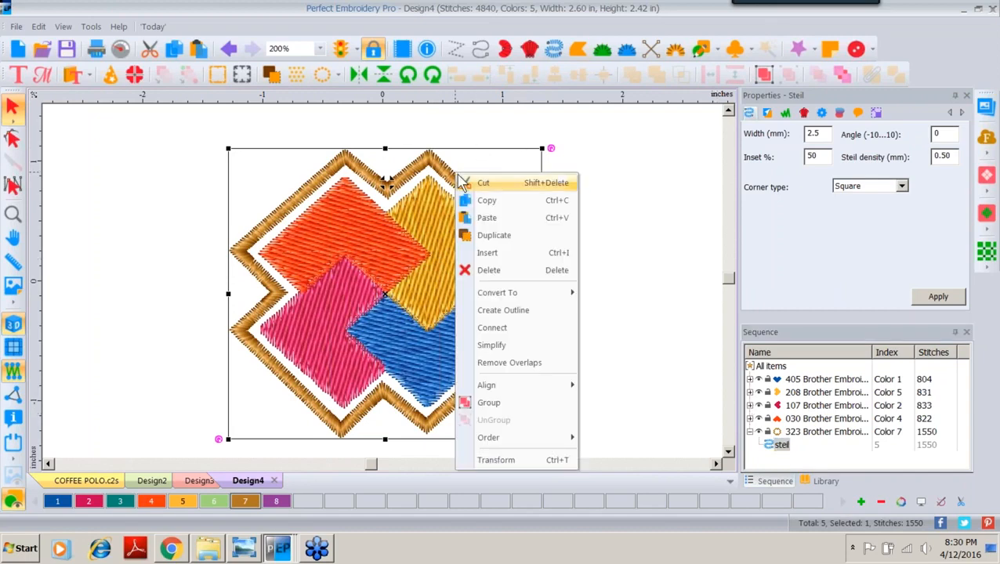
mouse_move(523, 296)
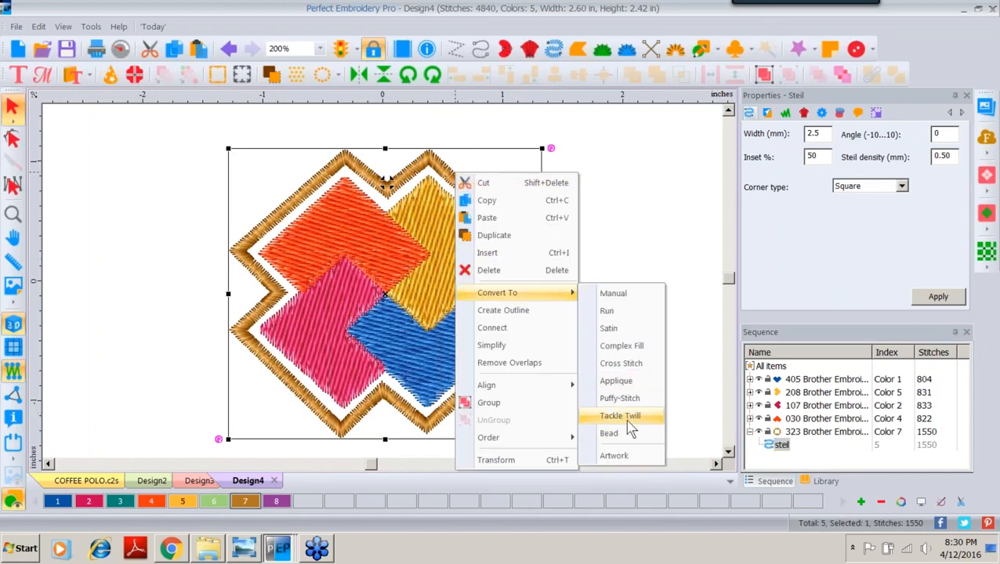
left_click(631, 386)
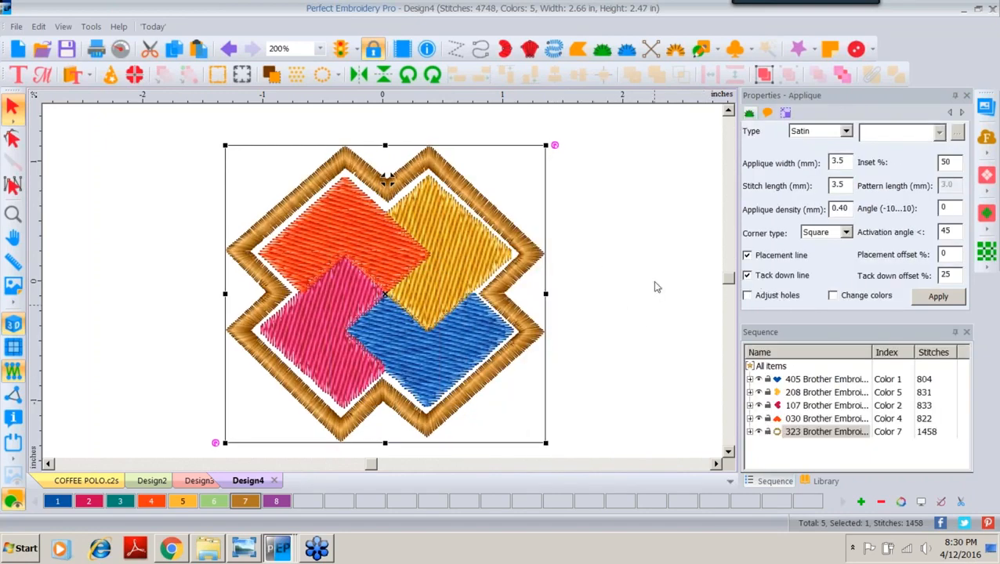
Turn on the Change colors option for the applique border and apply it.
left_click(832, 297)
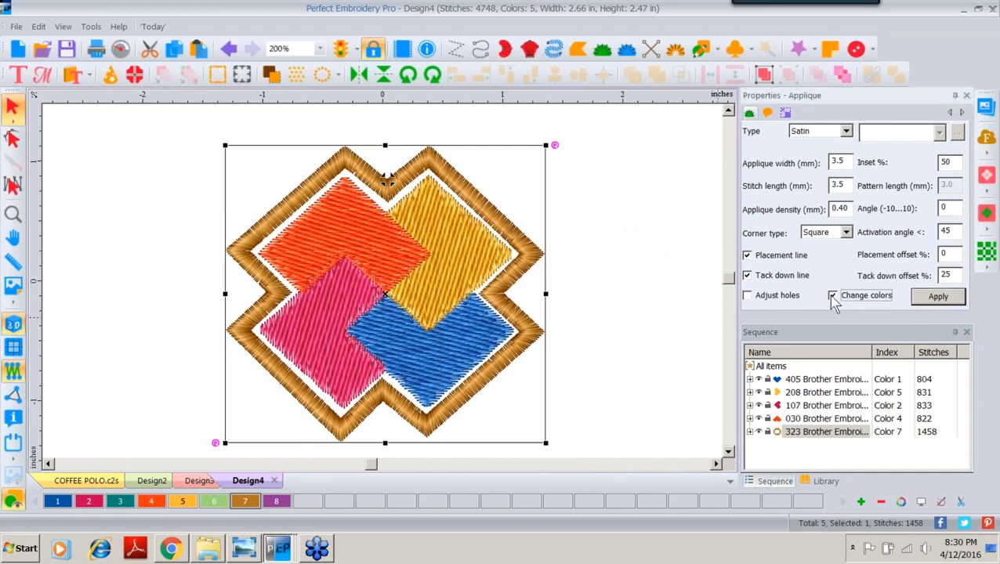
left_click(849, 161)
left_click(921, 297)
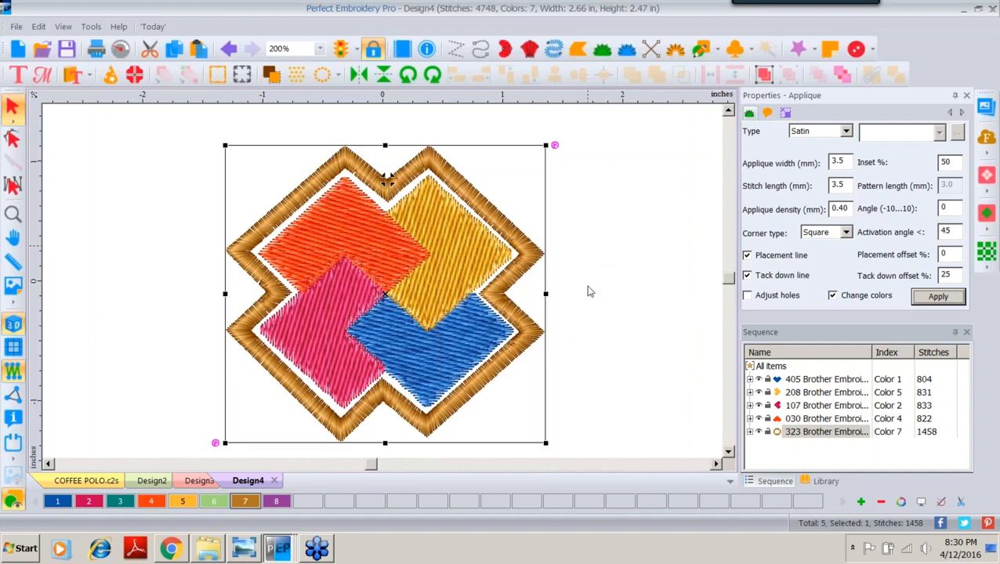
Break up the path of the applique border so its component lines become separate sequence items.
left_click(750, 432)
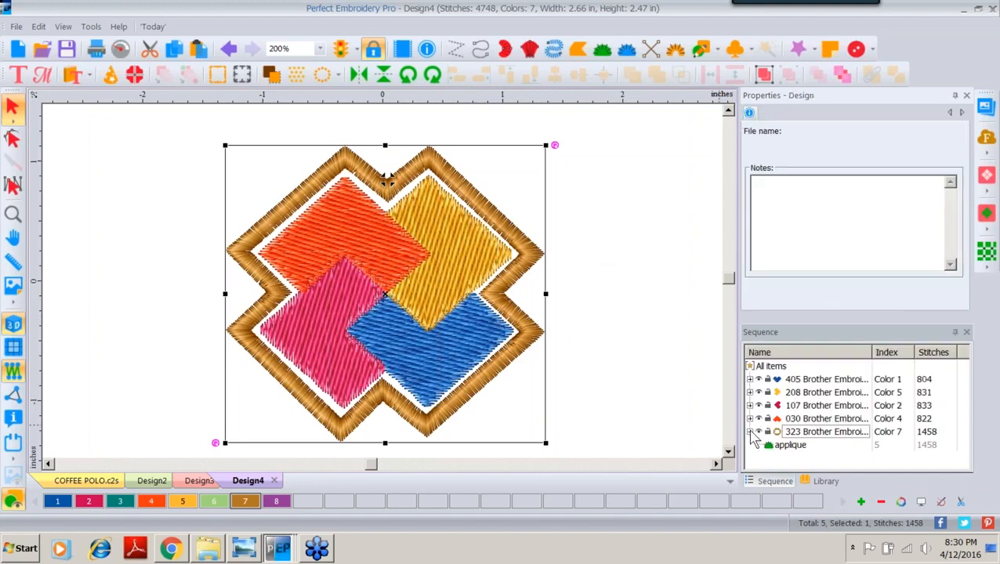
left_click(790, 444)
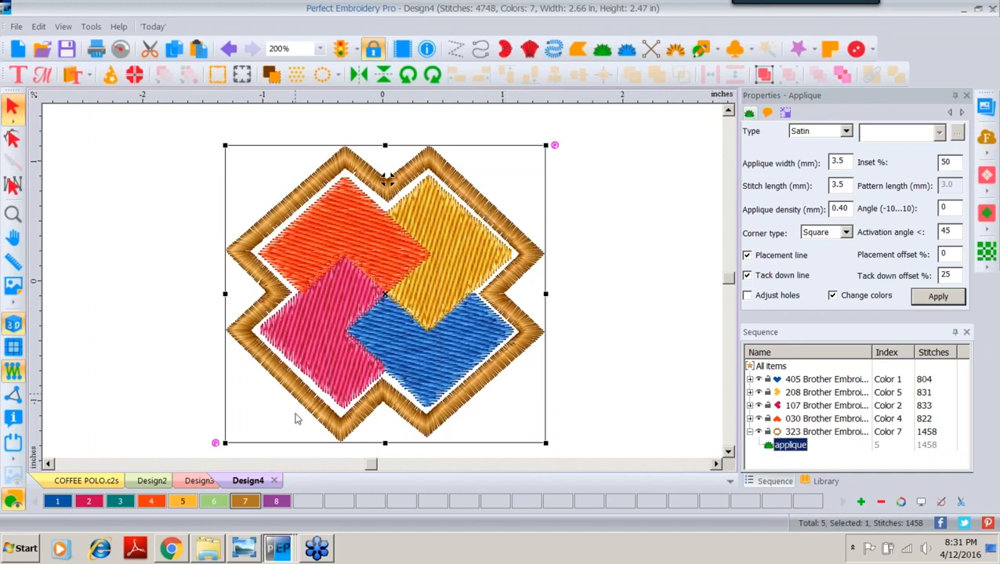
right_click(496, 219)
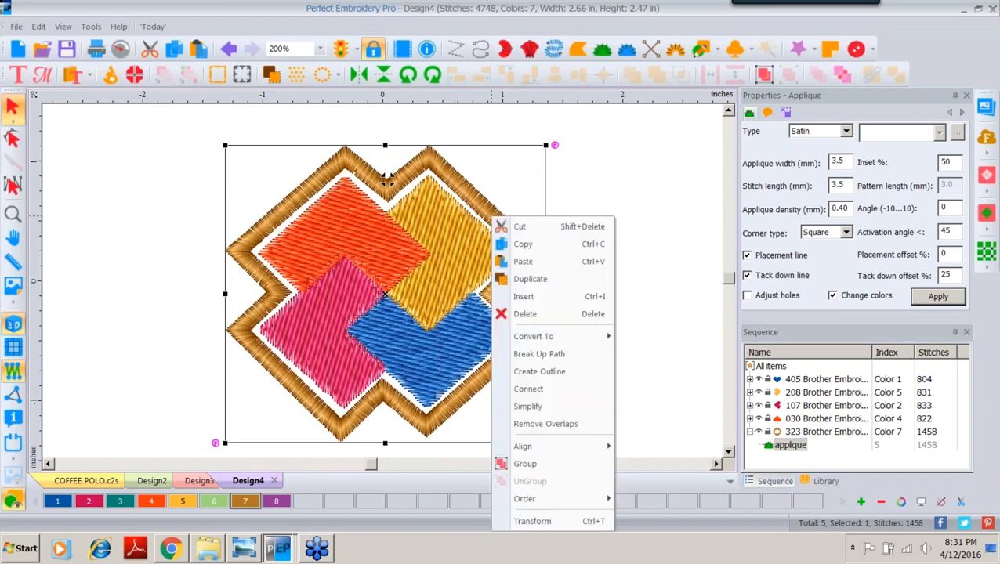
left_click(550, 354)
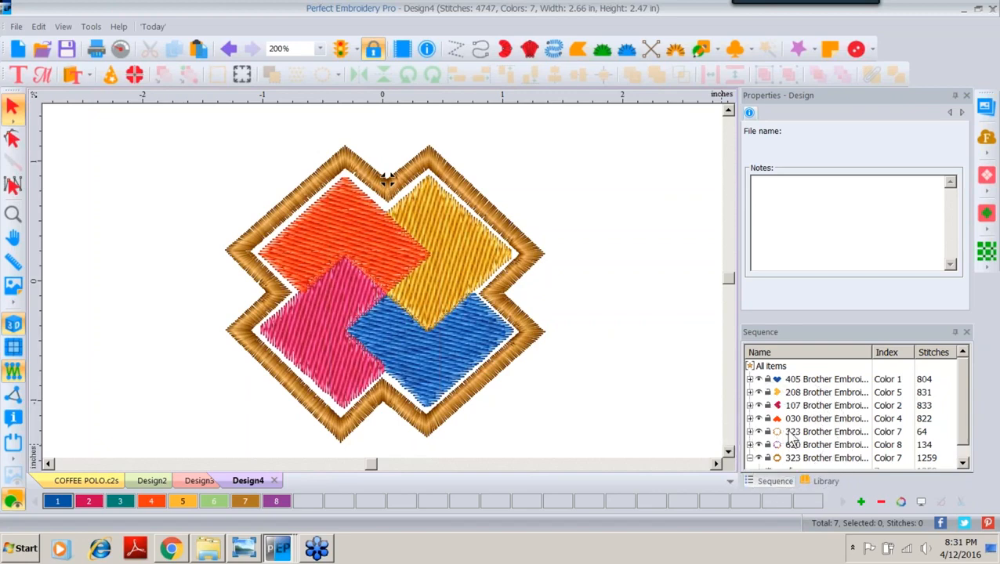
Reorder the sequence so the two run lines stitch first, followed by the applique border, ahead of the blue fill.
left_click(797, 433)
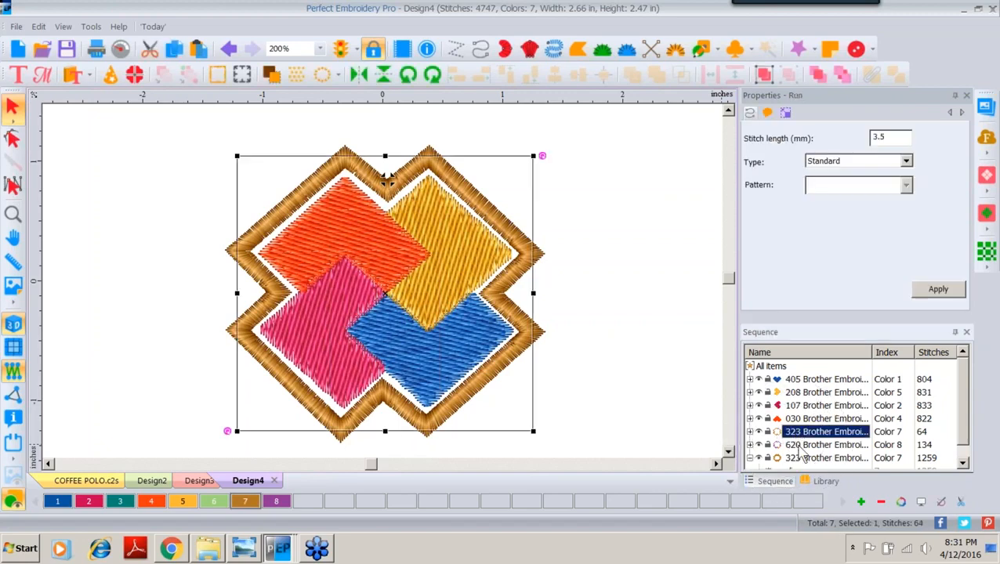
left_click(806, 445, "shift")
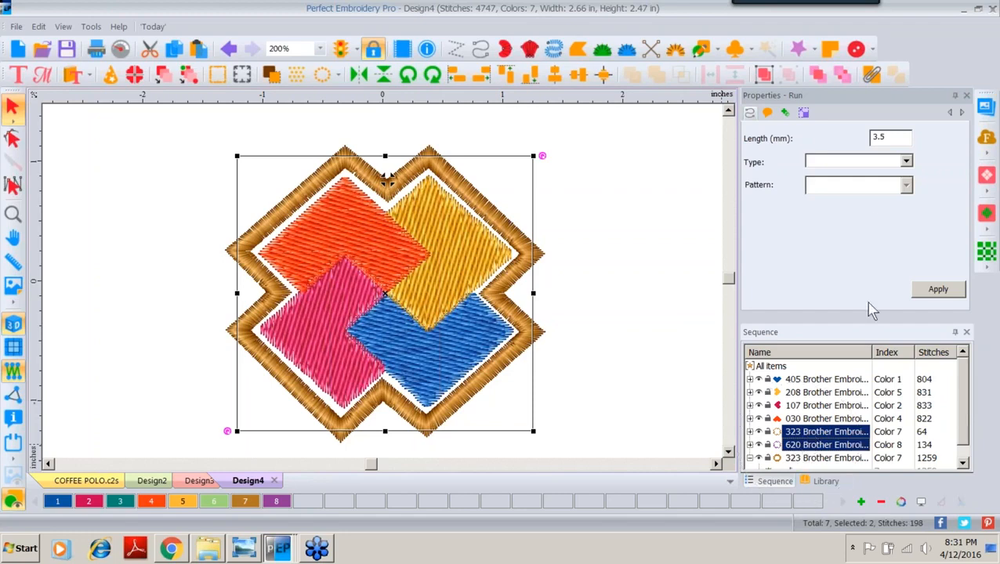
left_click(842, 75)
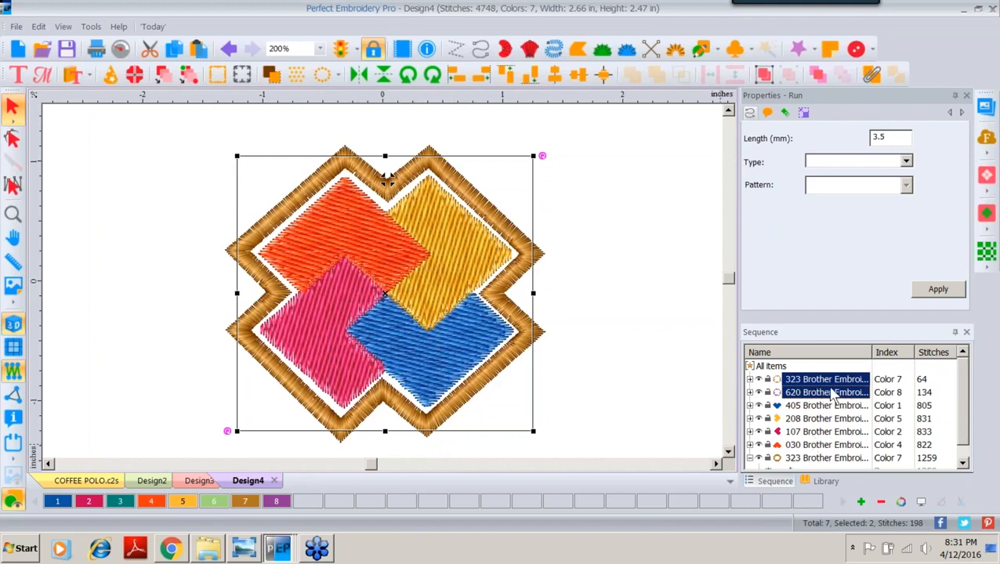
left_click(810, 461)
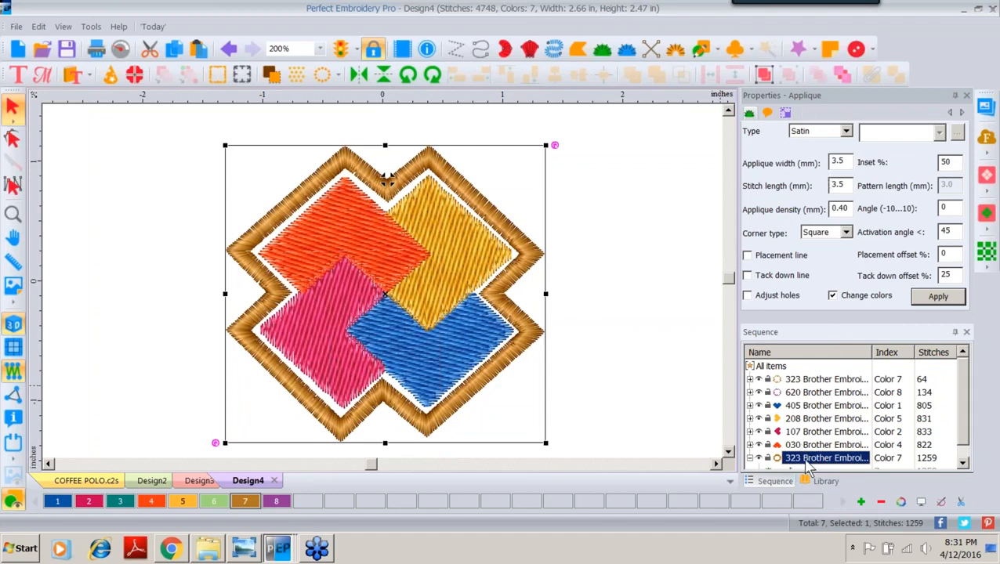
left_click_drag(811, 464, 793, 406)
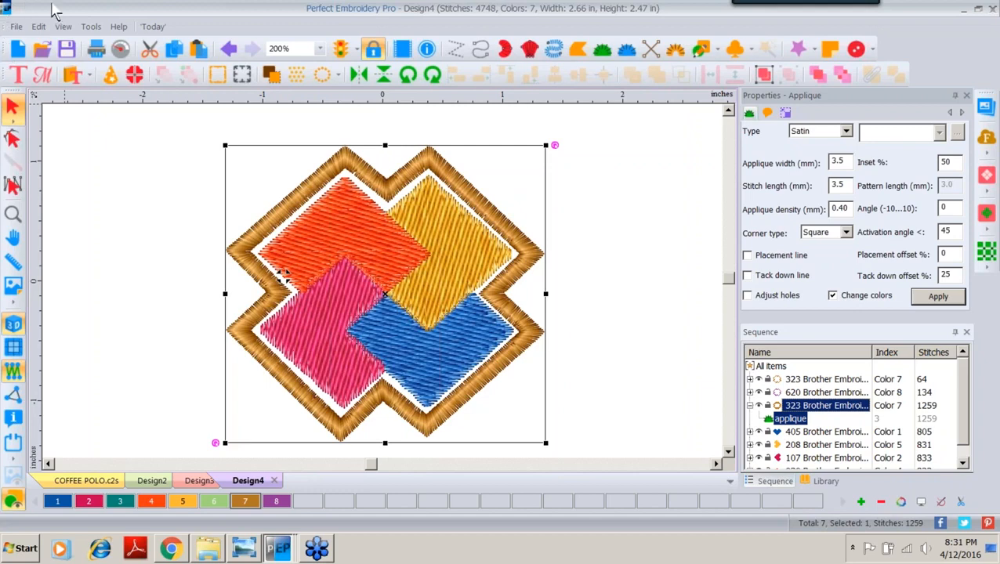
In Design3, select the brown steil border and move it to the right, off its place around the diamonds.
left_click(199, 481)
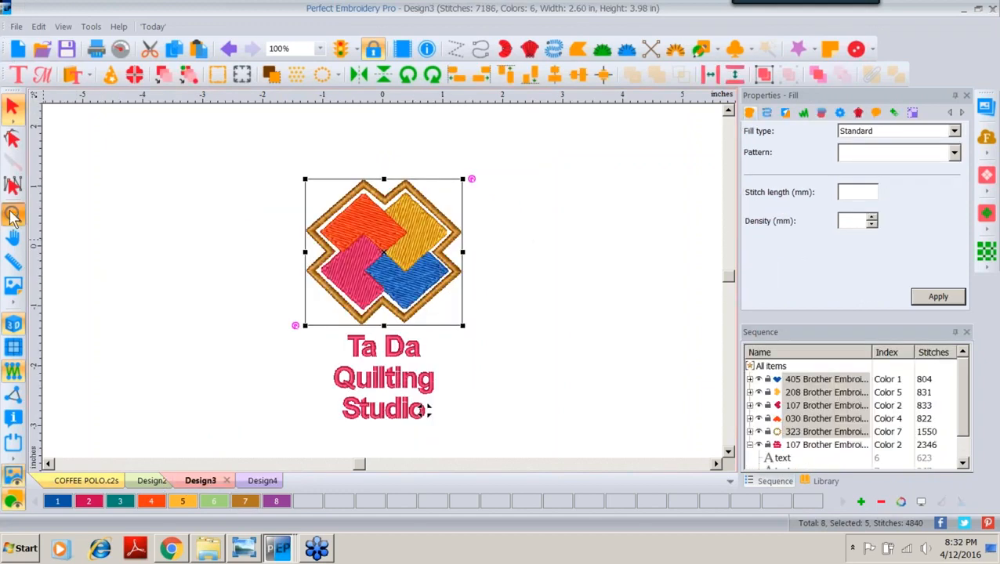
left_click(13, 213)
left_click(403, 191)
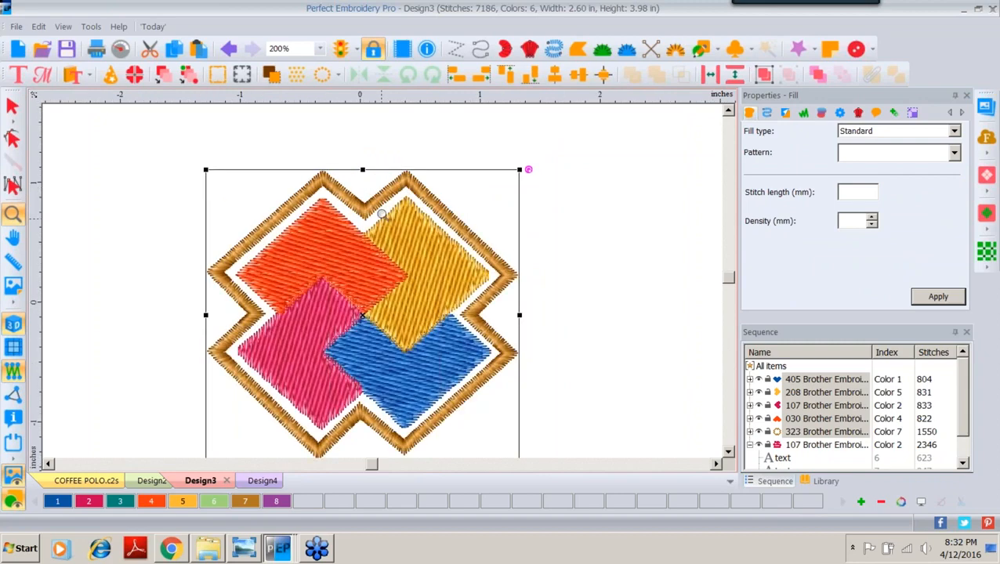
left_click(338, 204)
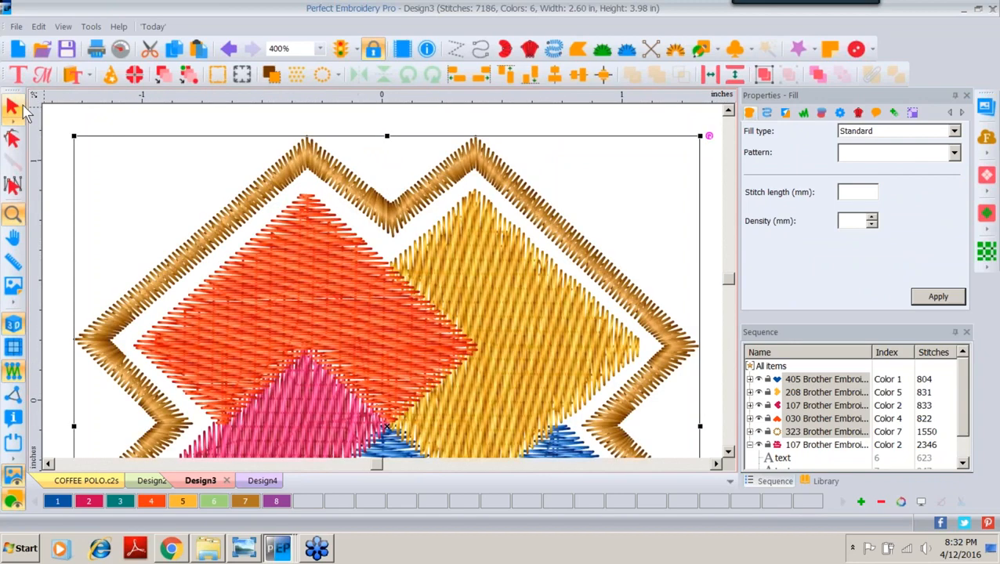
left_click(16, 107)
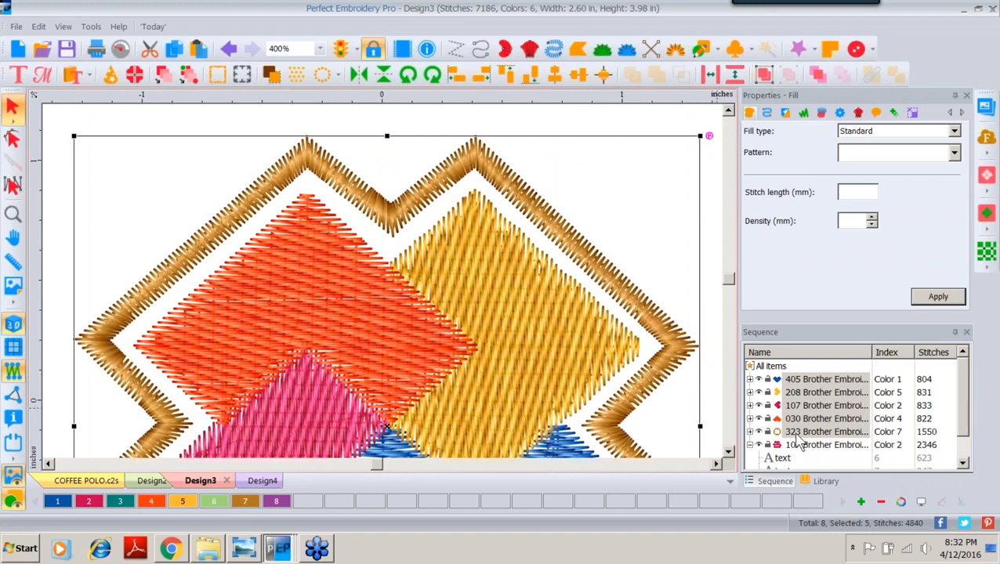
left_click(798, 431)
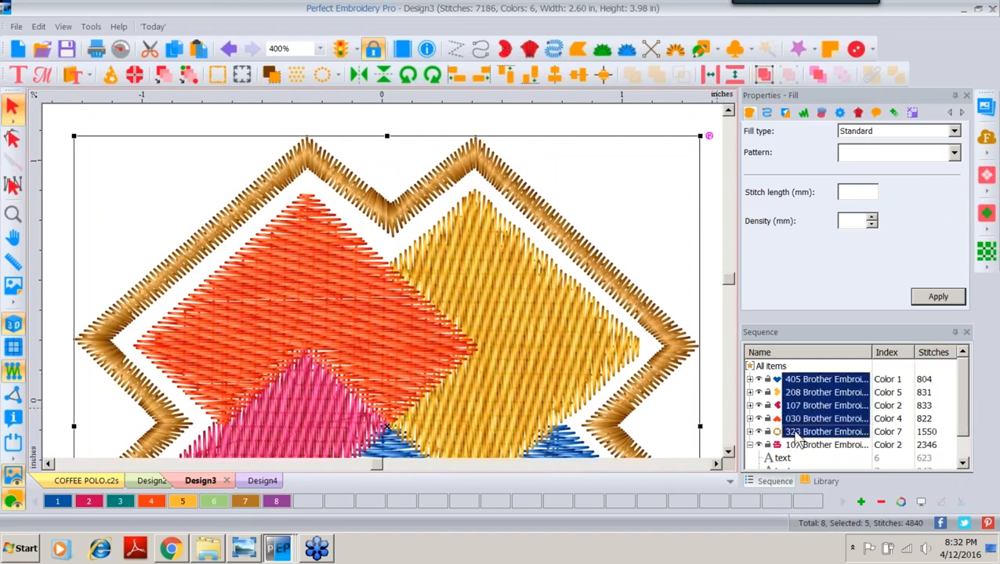
left_click(750, 432)
left_click(784, 444)
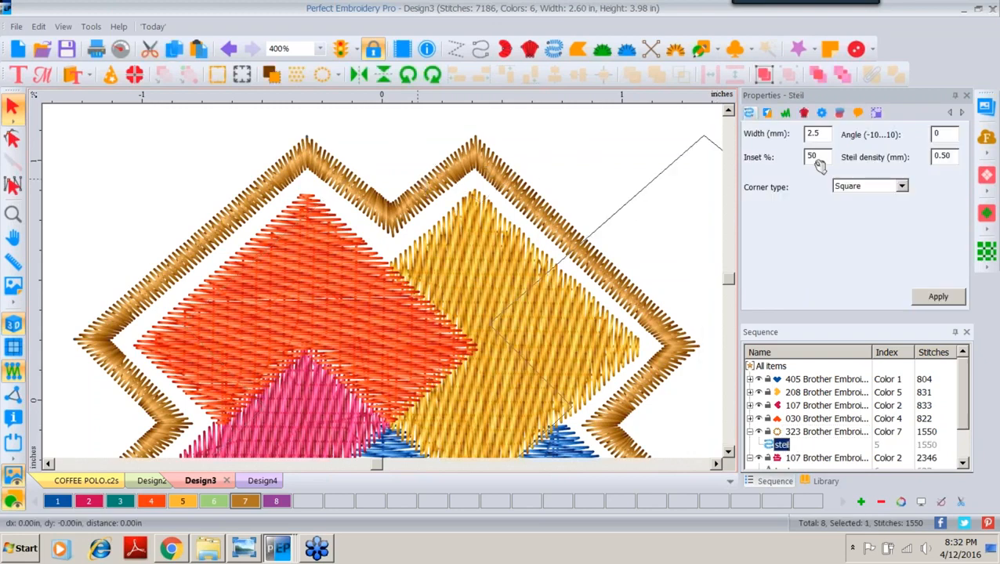
left_click_drag(815, 161, 824, 149)
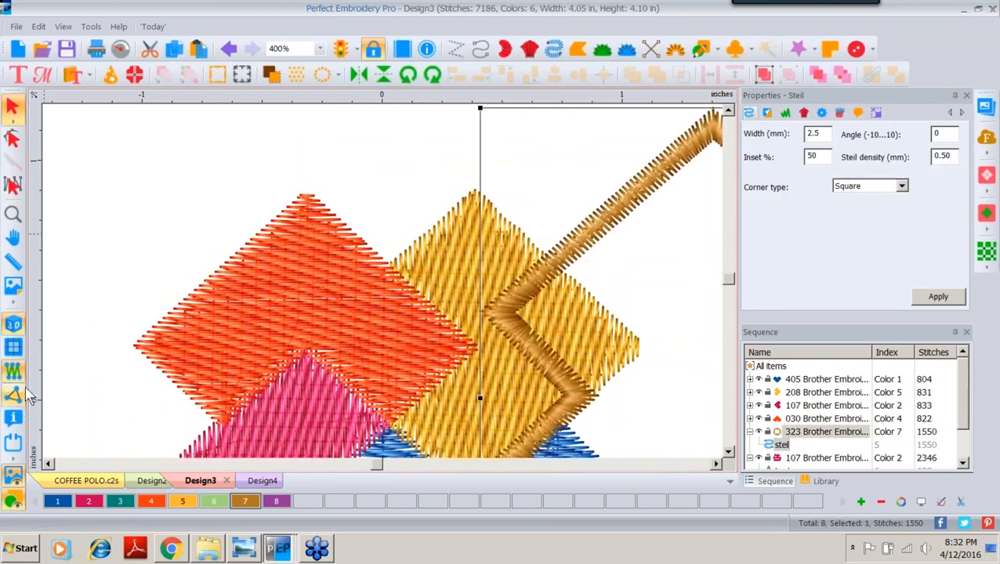
Set the backdrop image's lightness close to the darkest level and undo the unintended shift of the backdrop.
left_click(15, 289)
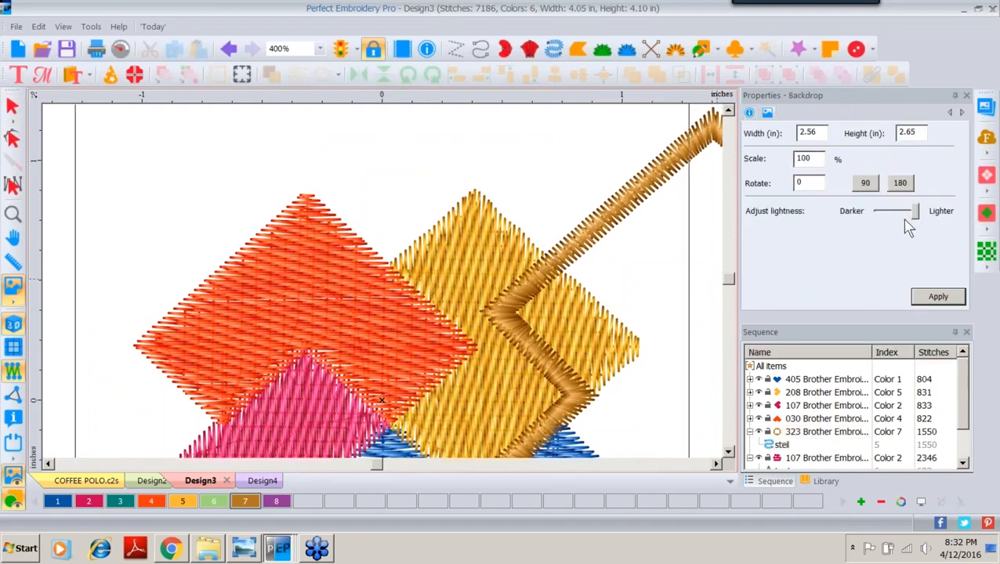
left_click_drag(914, 218, 877, 217)
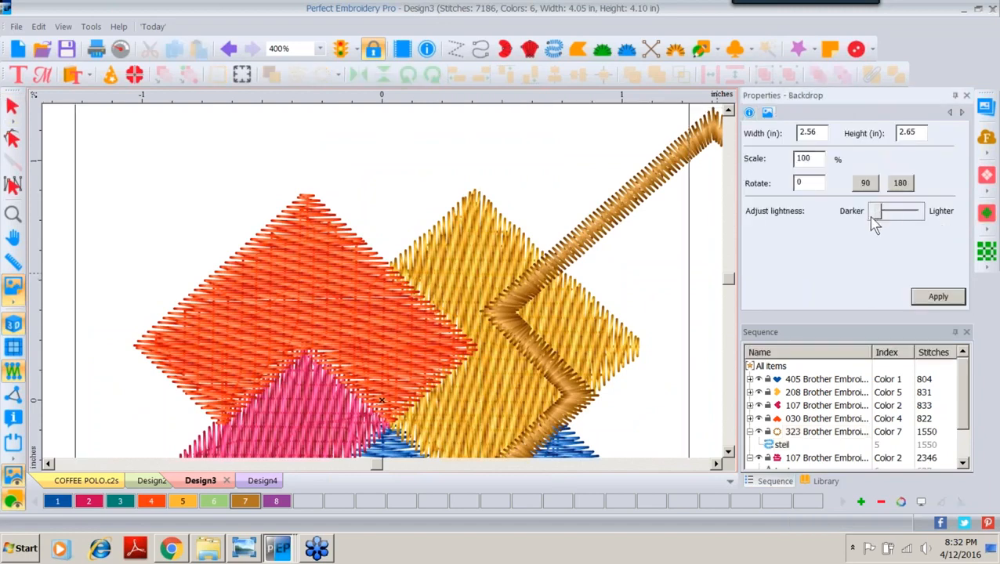
left_click(939, 298)
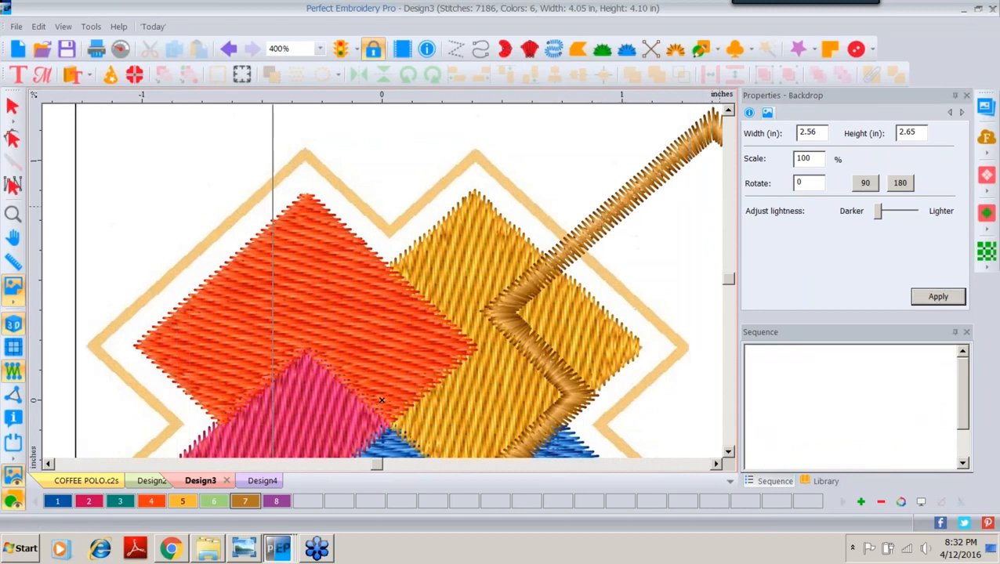
left_click(229, 50)
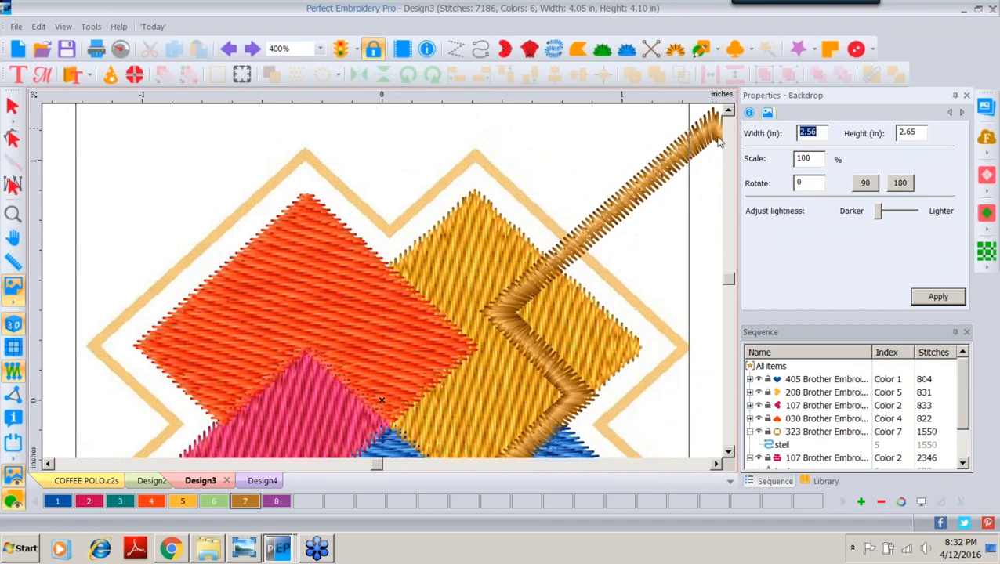
Select the steil border again and move it further right to uncover more of the backdrop outline.
left_click(788, 445)
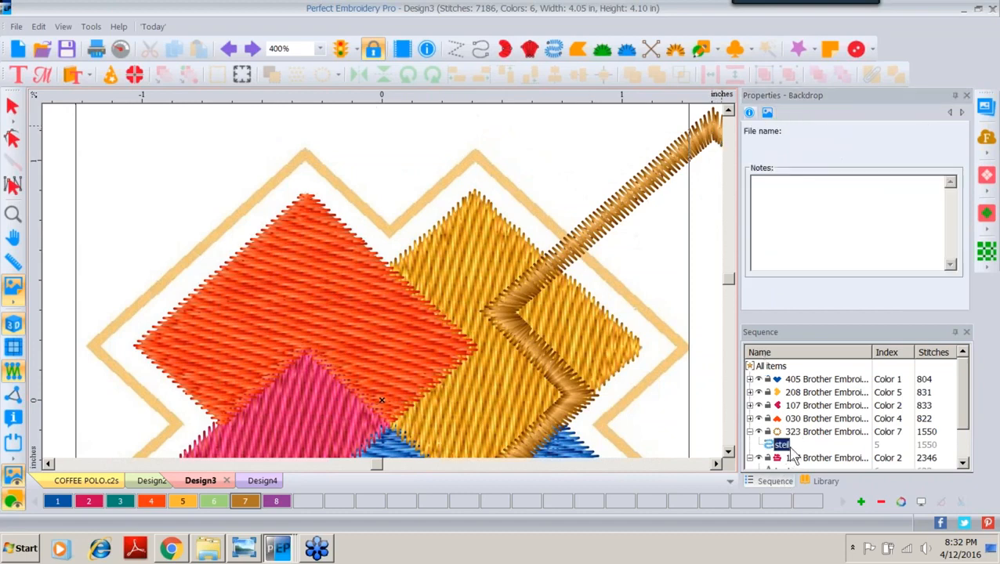
left_click(619, 206)
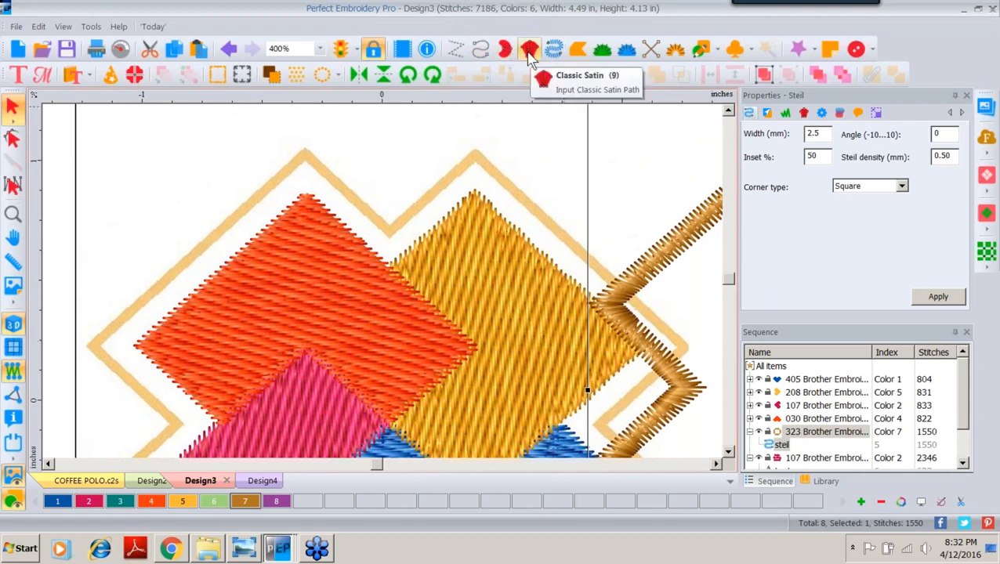
key("ctrl")
key("ctrl")
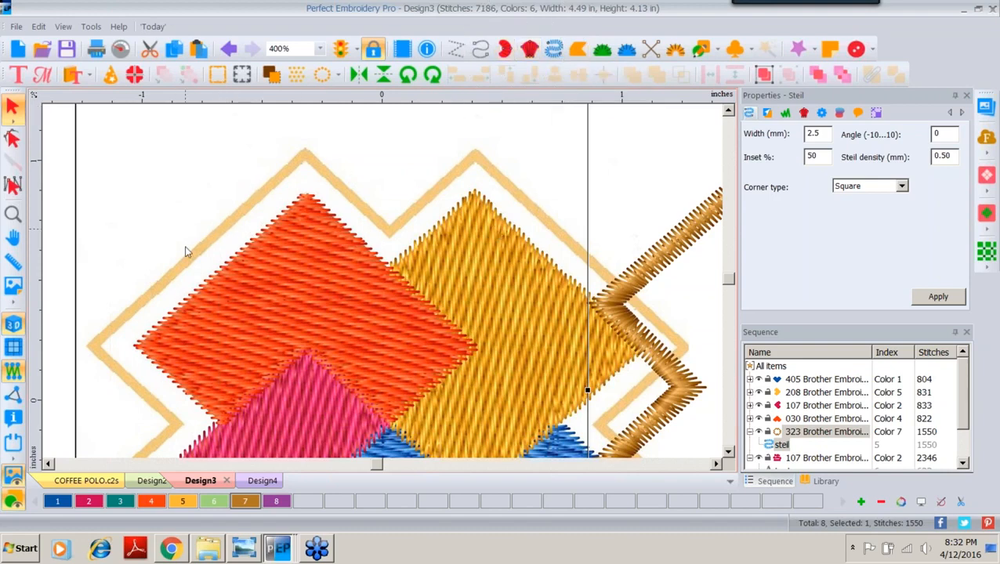
Using the Satin tool in color 3, trace the outer edge of the backdrop border over the red diamond's peak.
left_click(12, 213)
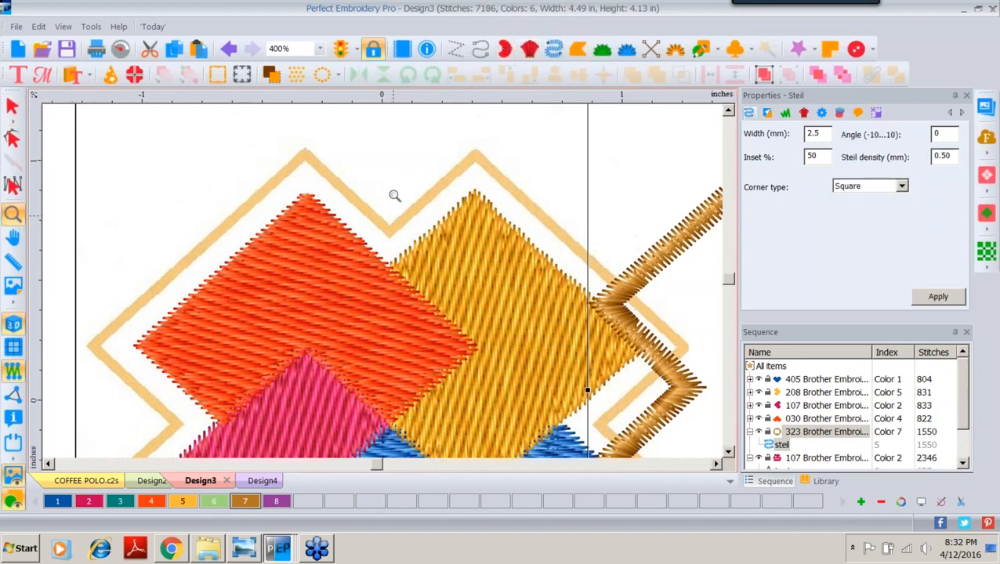
left_click(394, 196)
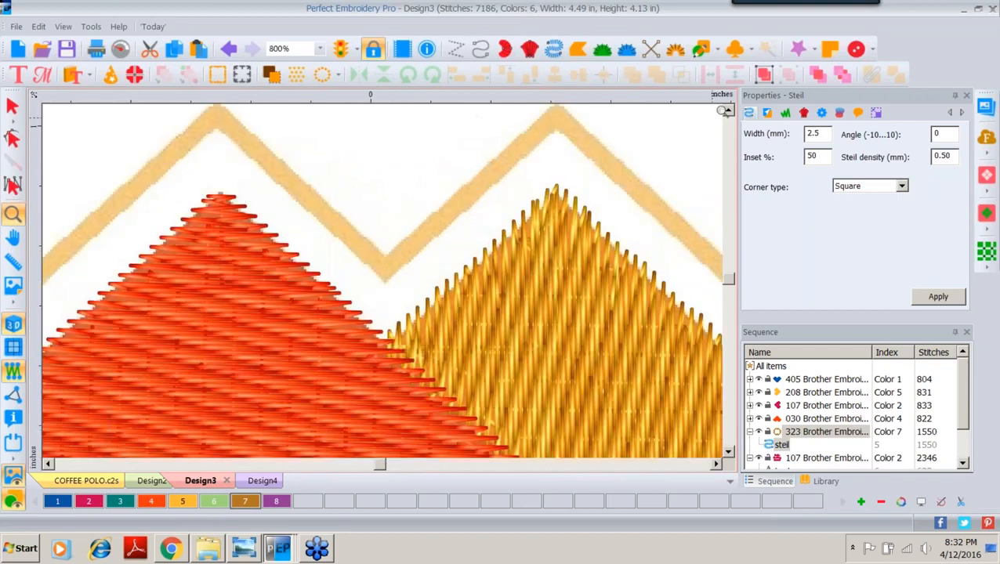
left_click(729, 112)
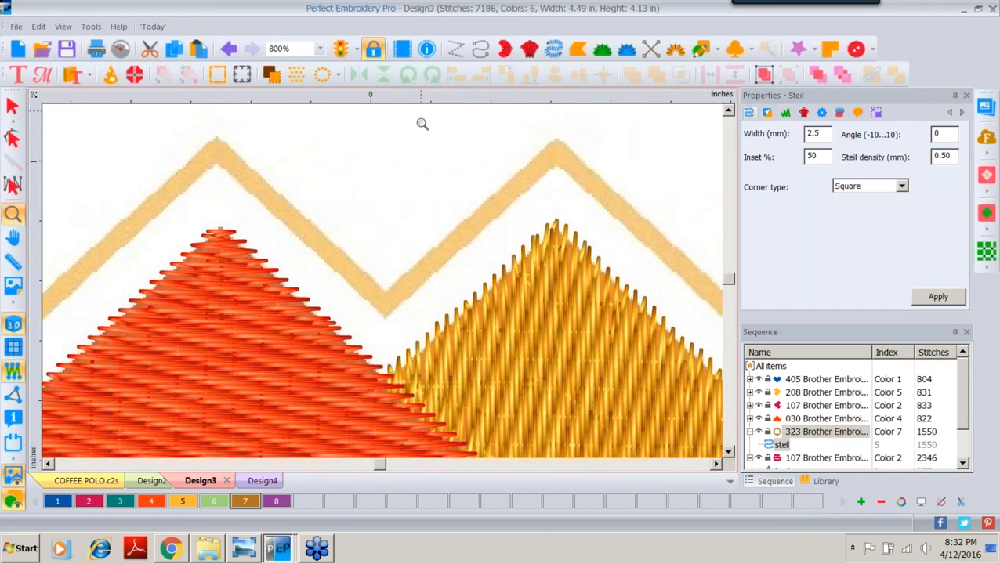
left_click(503, 55)
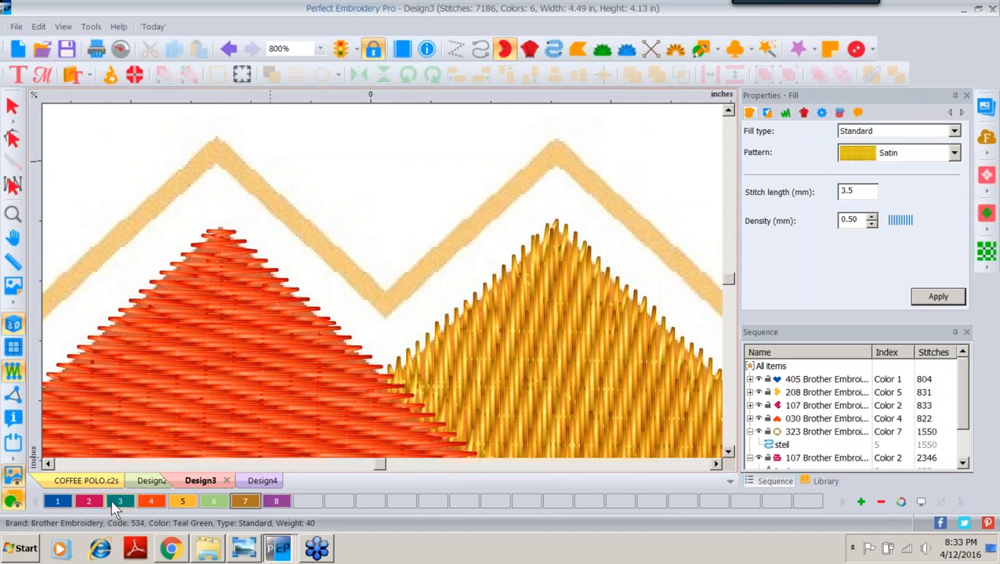
left_click(118, 502)
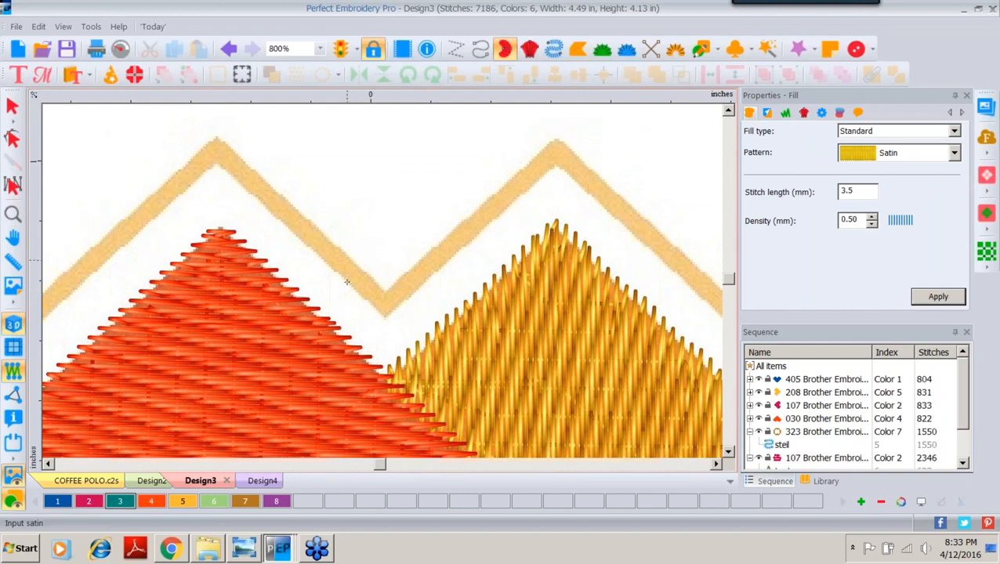
left_click(55, 280)
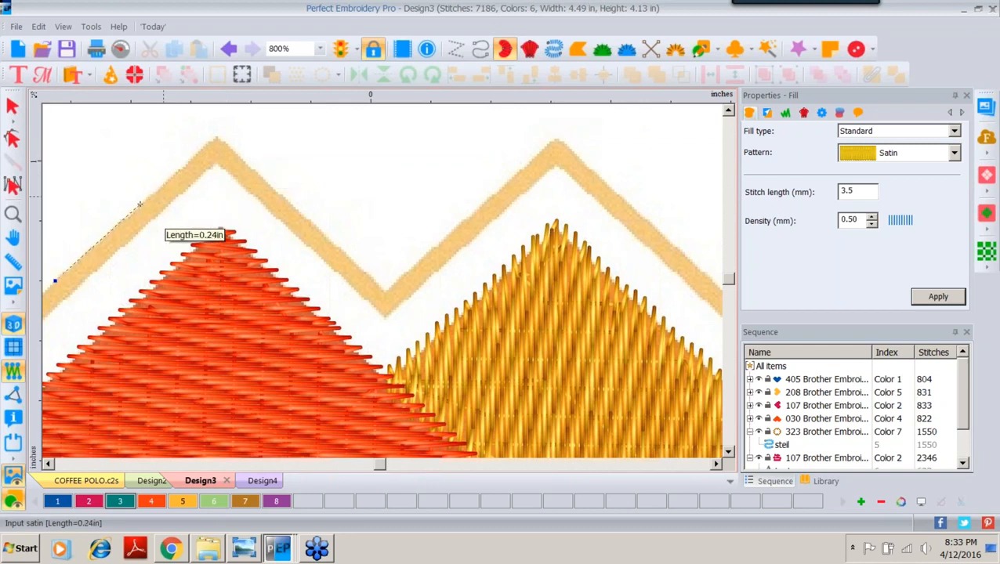
left_click(217, 137)
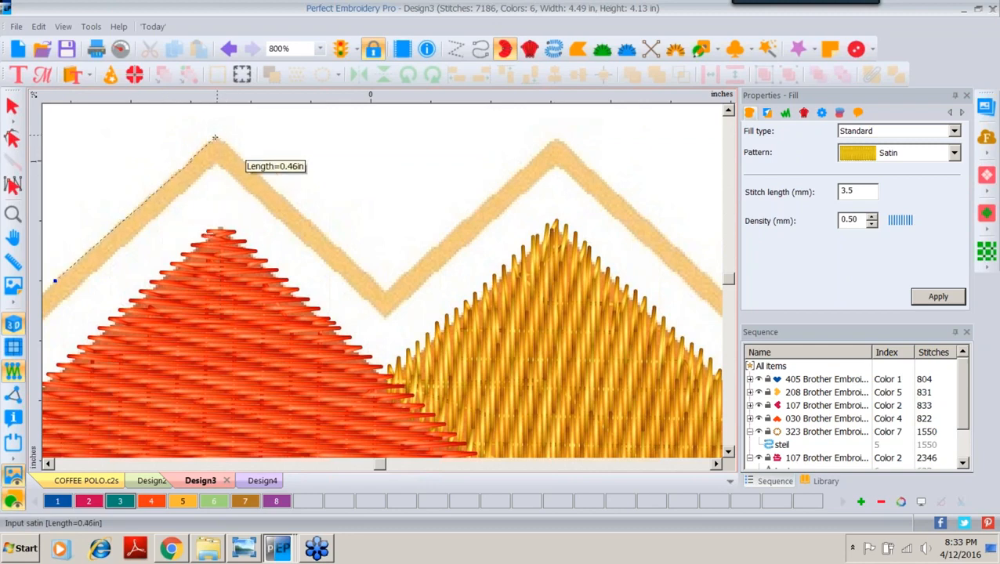
left_click(271, 185)
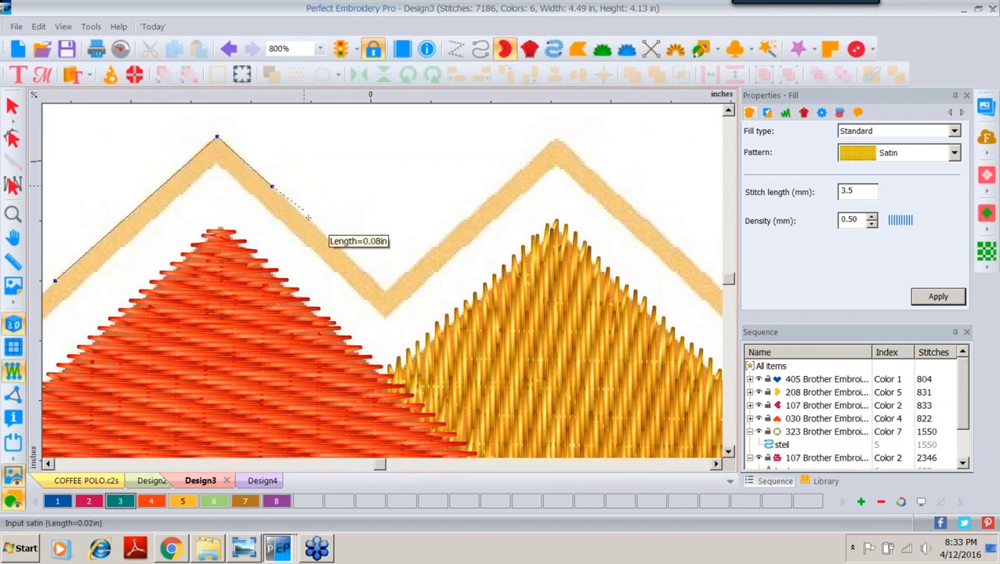
left_click(334, 244)
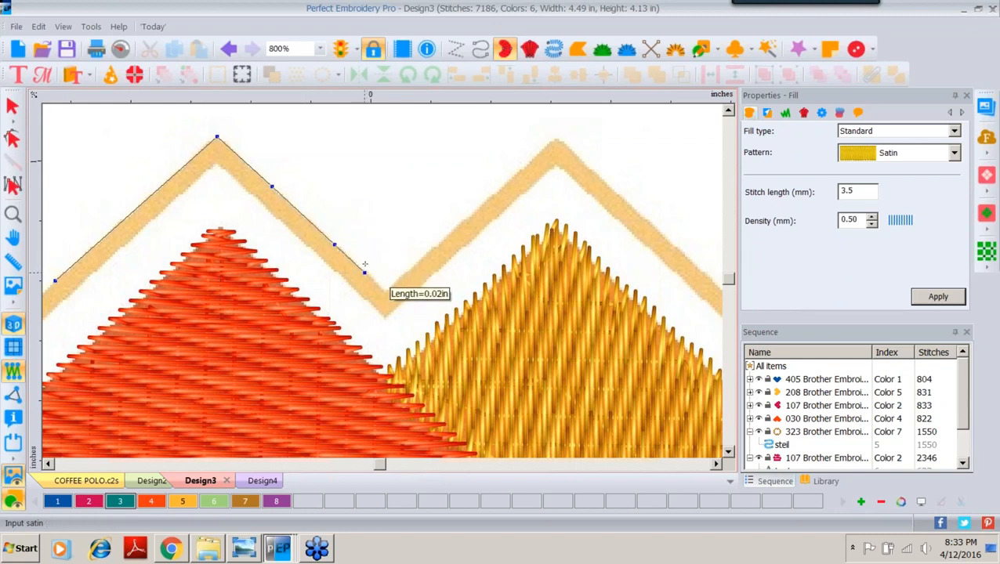
key("Return")
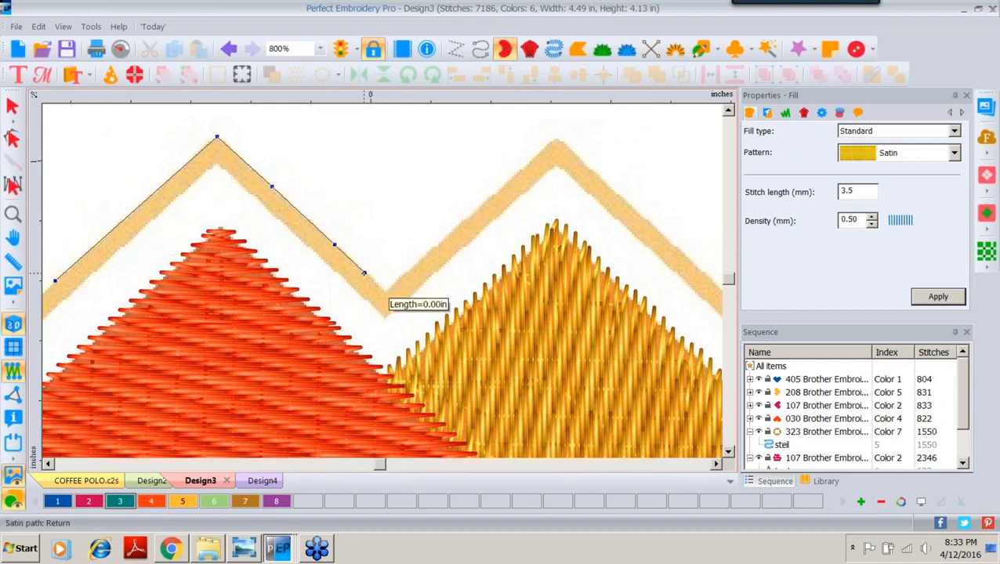
Trace the border's inner edge back under the red diamond's peak to the start and generate the color 3 satin.
left_click(350, 287)
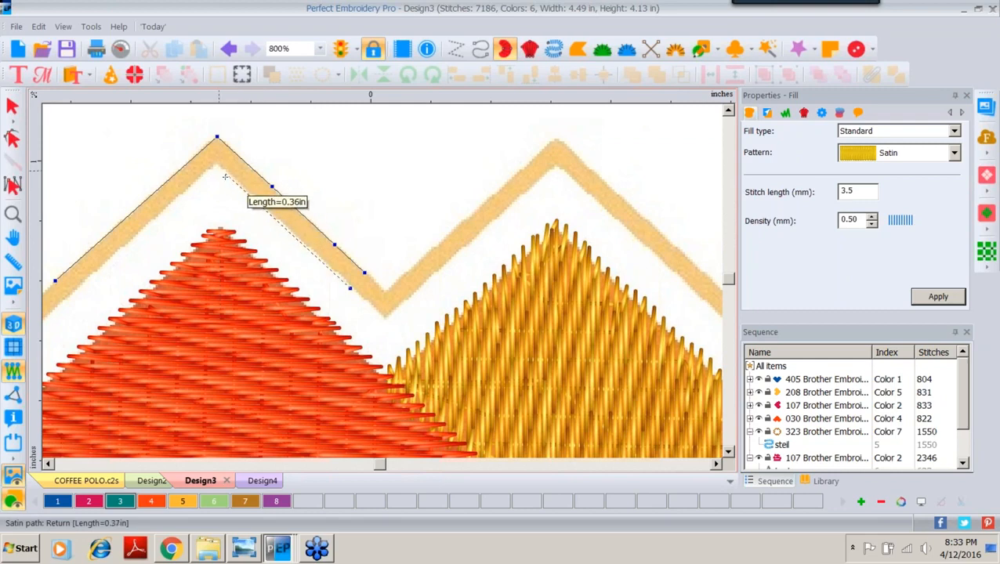
left_click(322, 261)
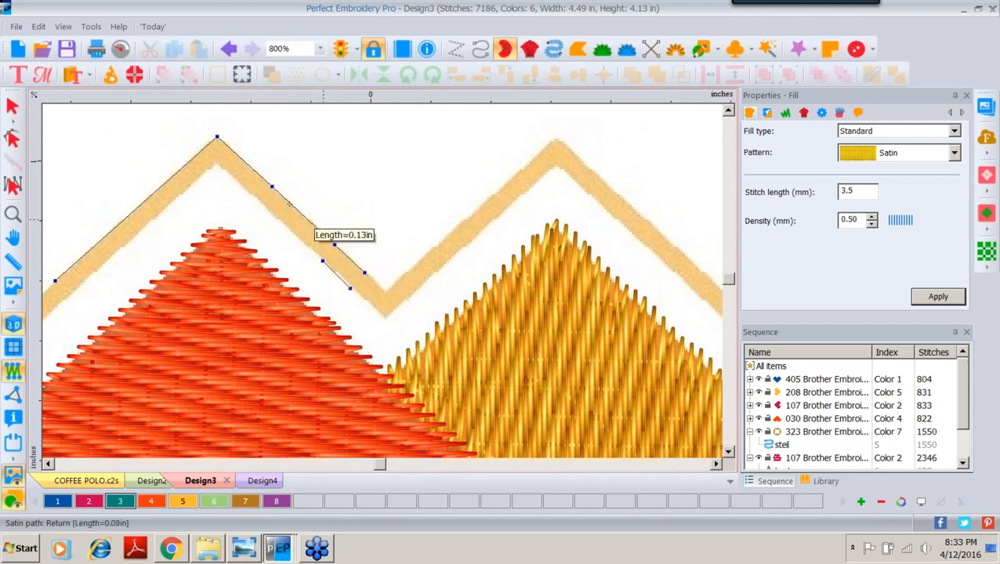
left_click(215, 165)
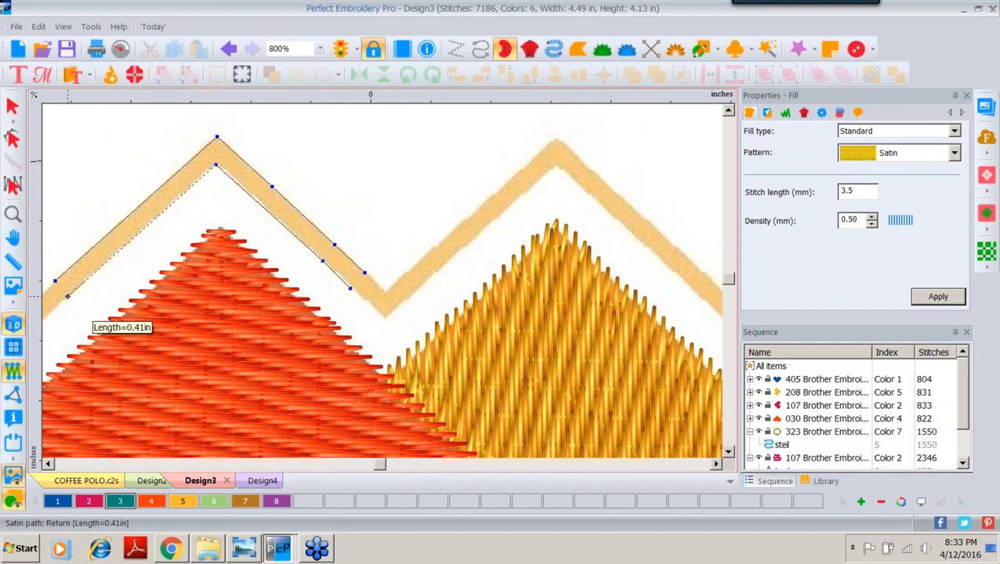
left_click(67, 296)
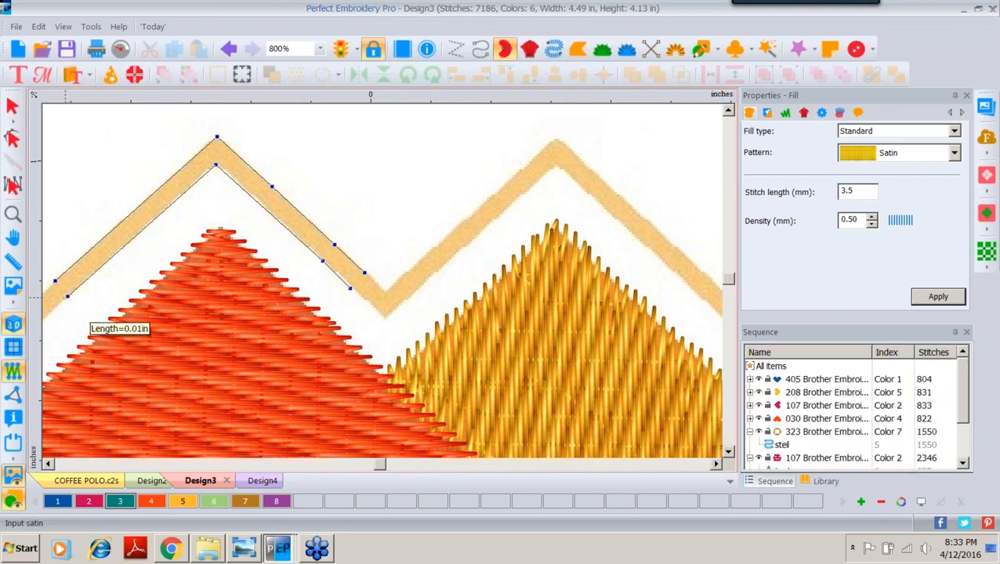
key("Return")
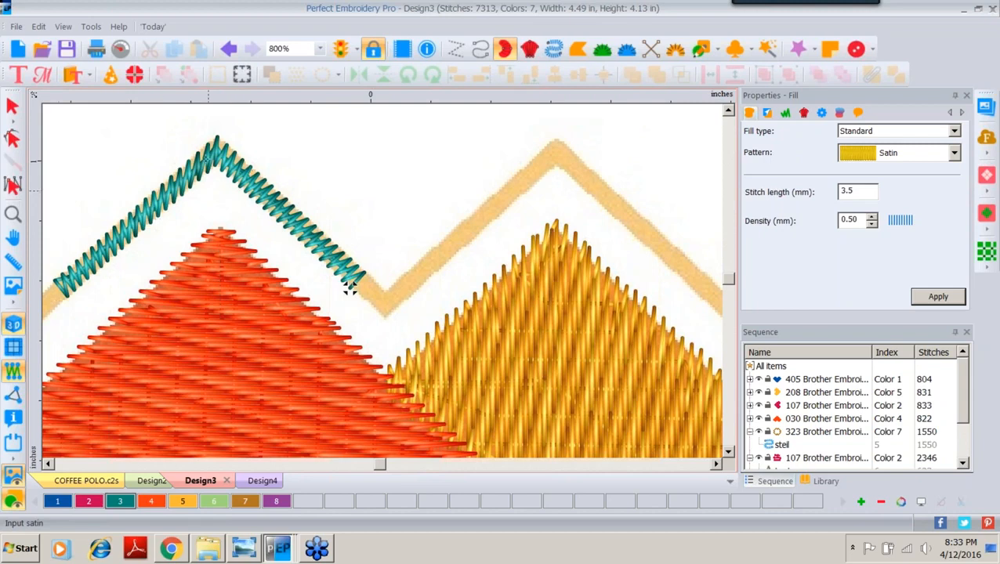
Using Classic Satin in color 8, place paired edge points up the border's left slope to the gold diamond's peak.
left_click(531, 50)
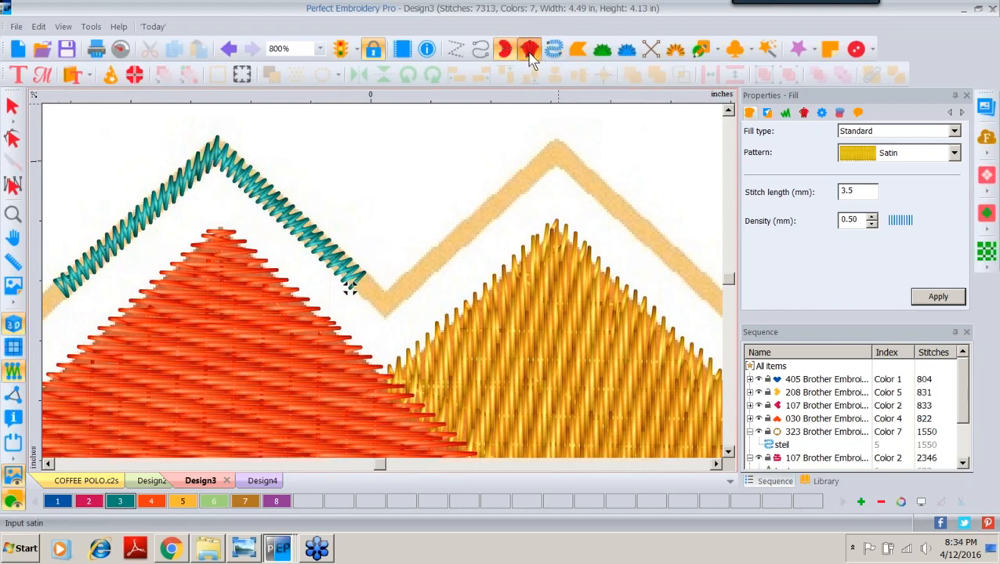
left_click(276, 501)
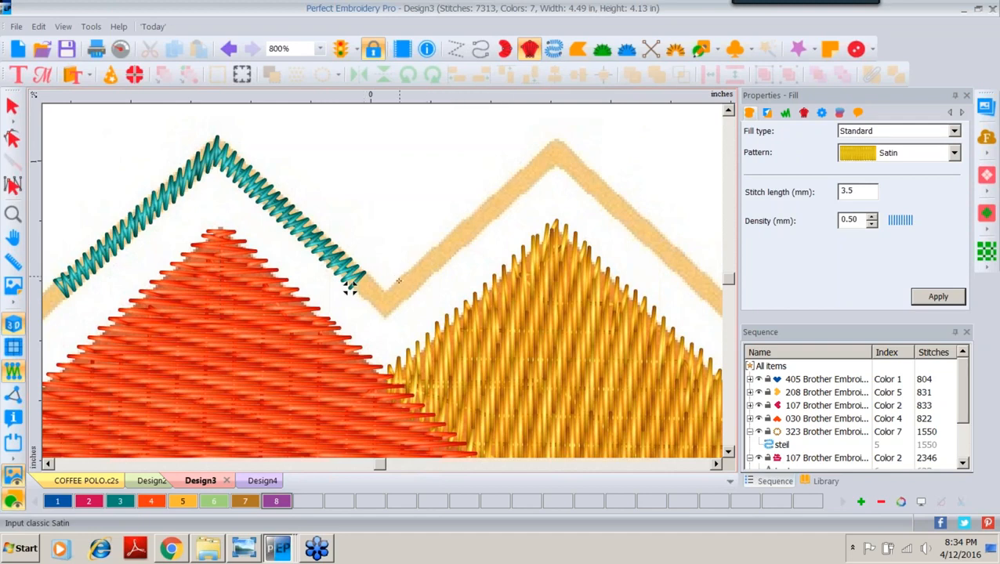
left_click(399, 280)
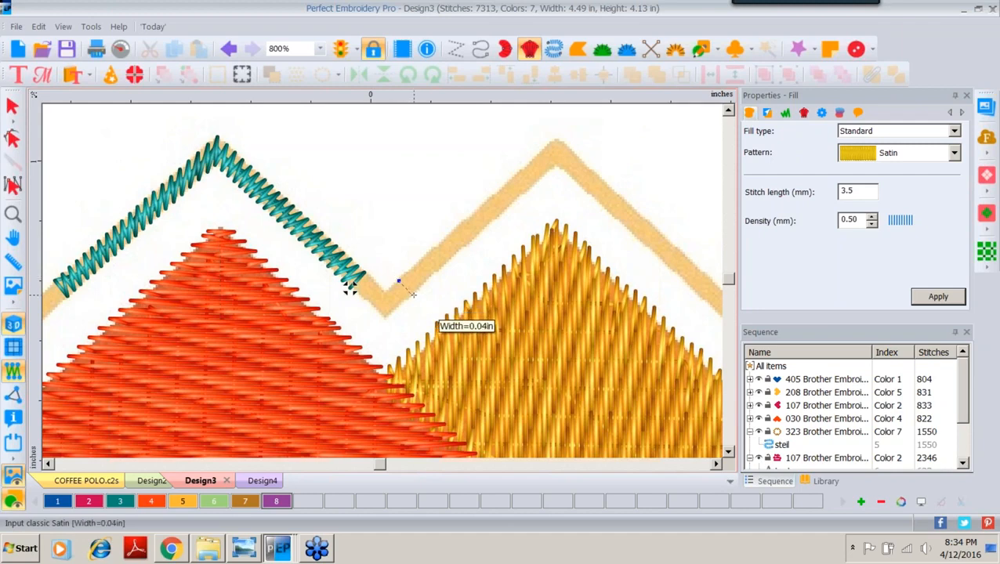
left_click(414, 294)
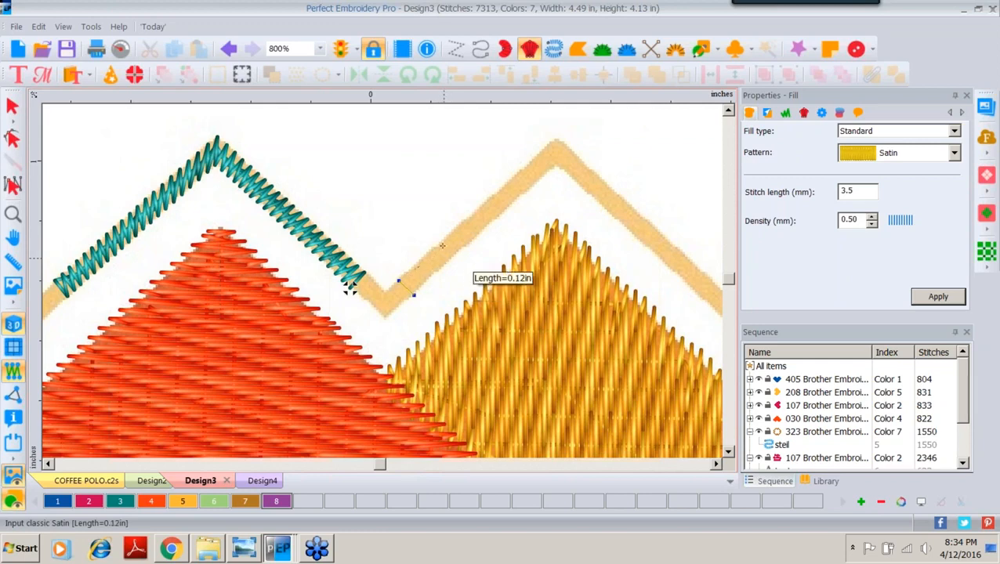
left_click(441, 240)
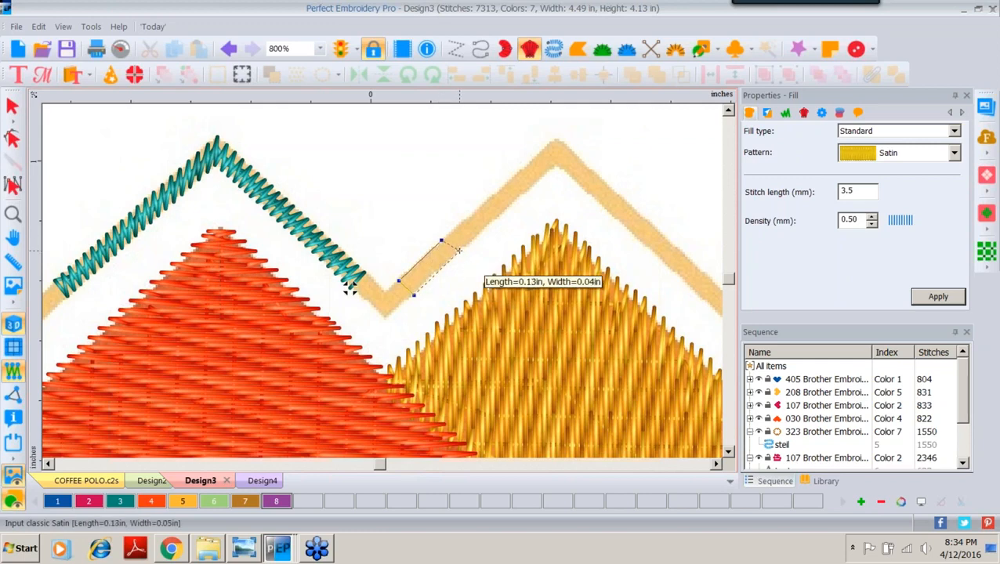
left_click(516, 171)
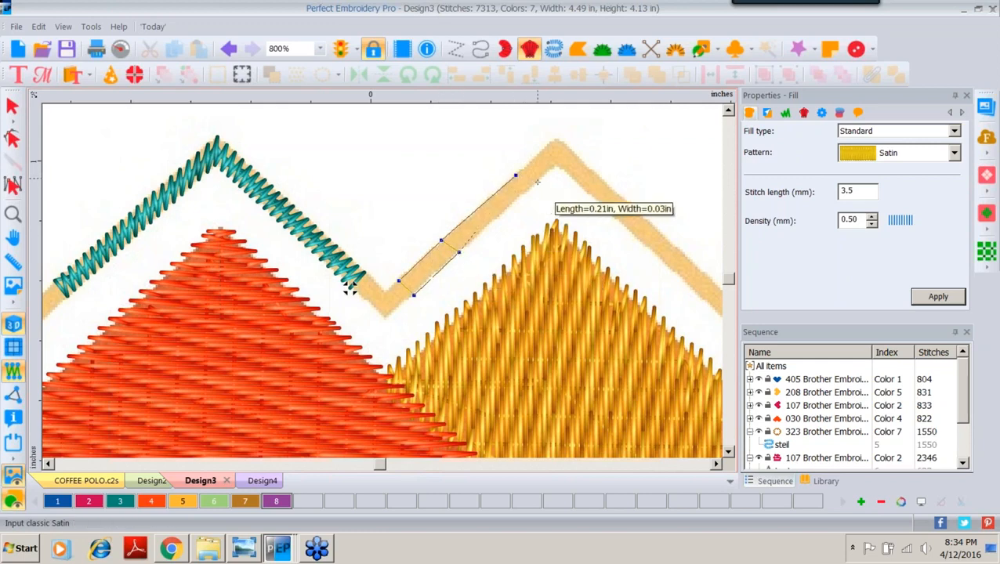
left_click(530, 185)
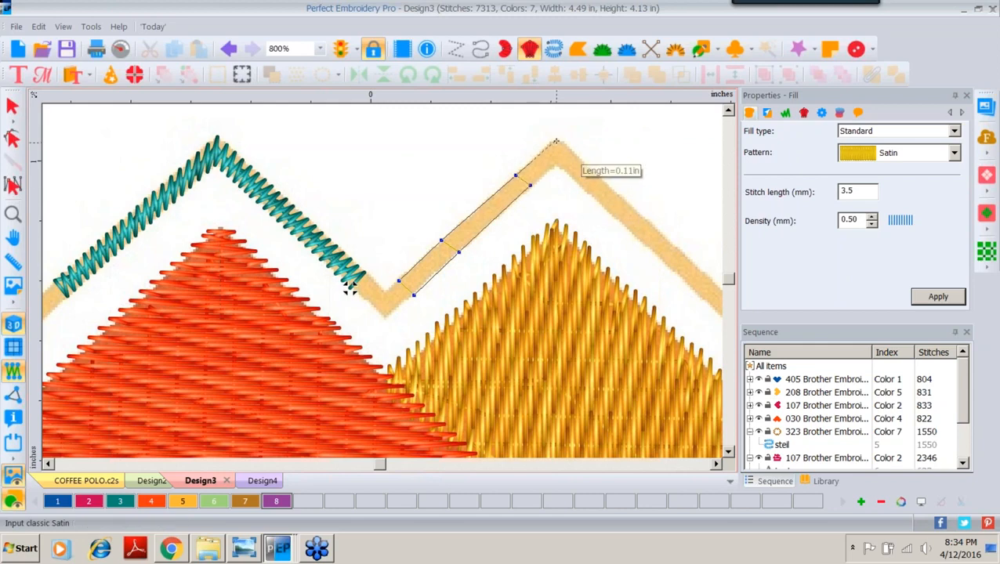
left_click(555, 140)
left_click(556, 162)
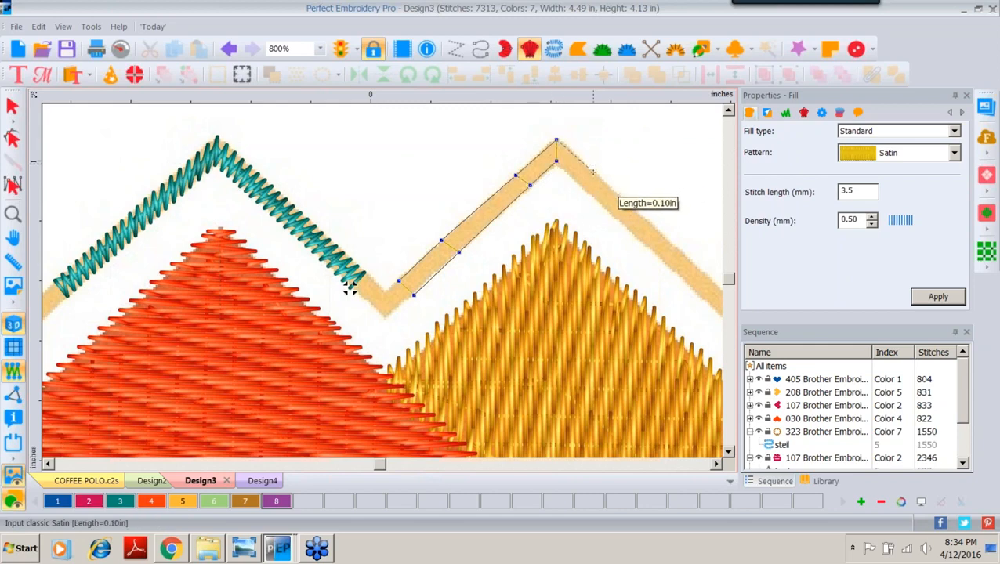
Continue the paired points down the border's right slope past the gold diamond's peak and generate the color 8 satin.
left_click(593, 172)
left_click(580, 187)
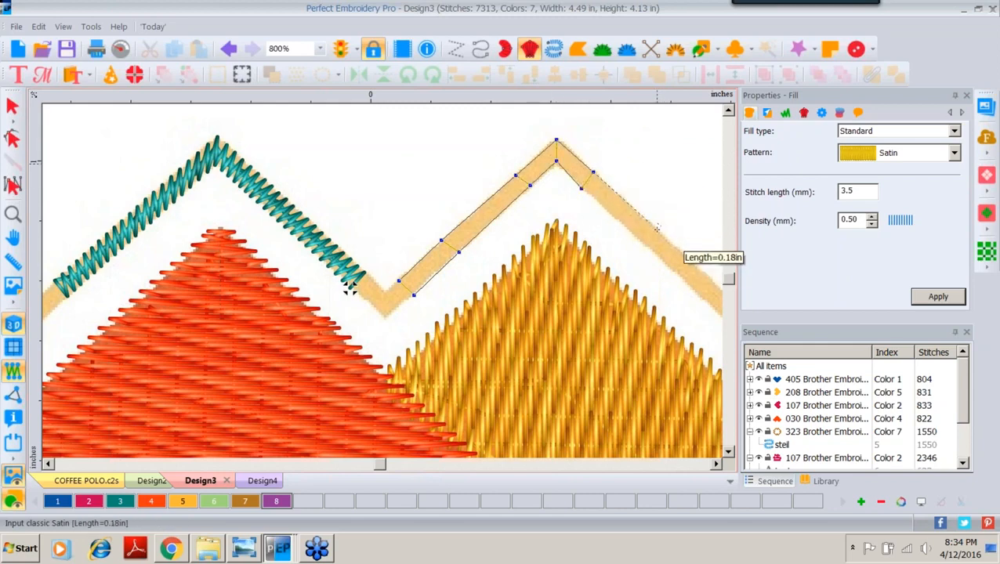
left_click(656, 229)
left_click(641, 242)
left_click(693, 262)
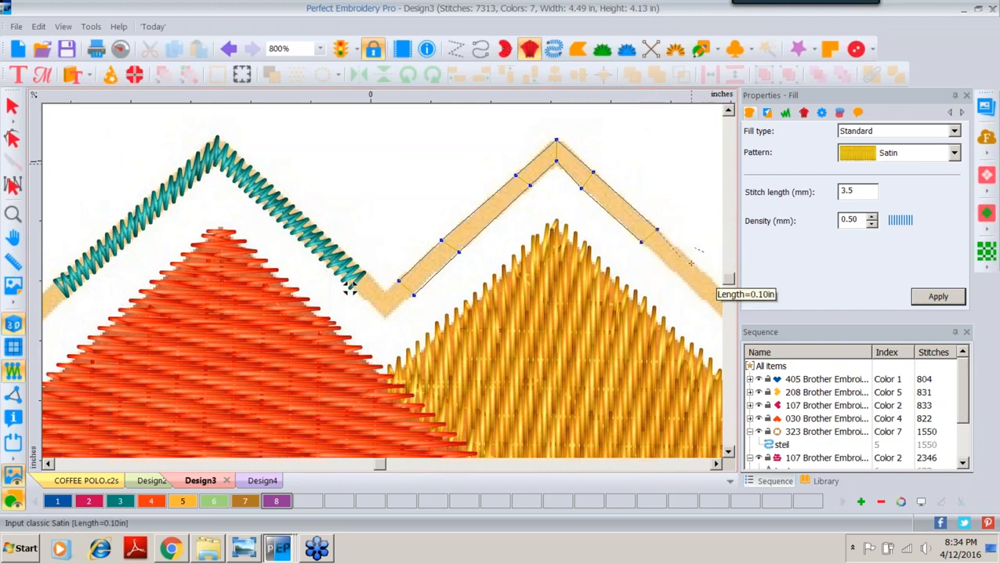
left_click(679, 274)
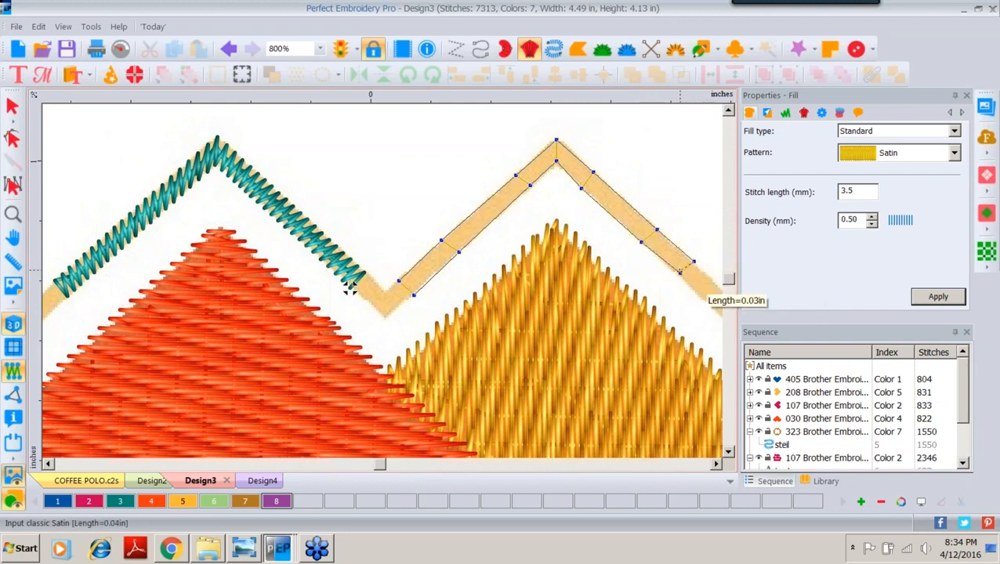
right_click(677, 273)
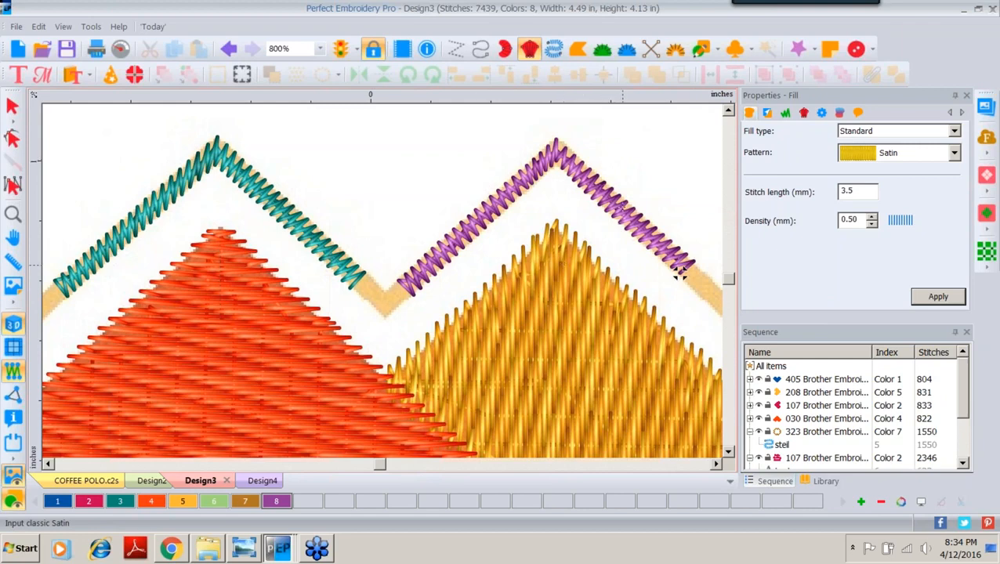
Examine the teal and purple satin objects in the sequence and view the purple one's underlay settings.
left_click(12, 106)
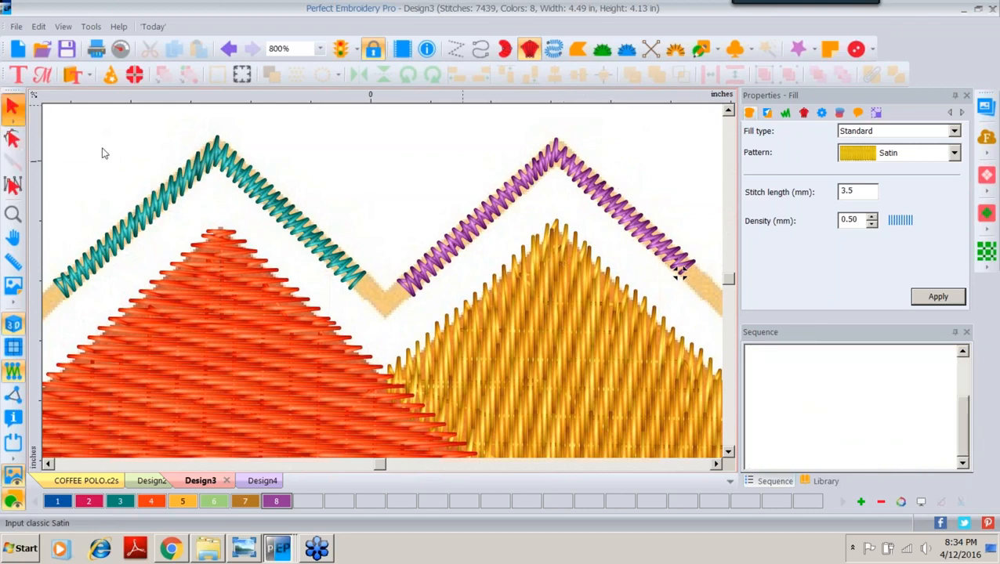
left_click(560, 183)
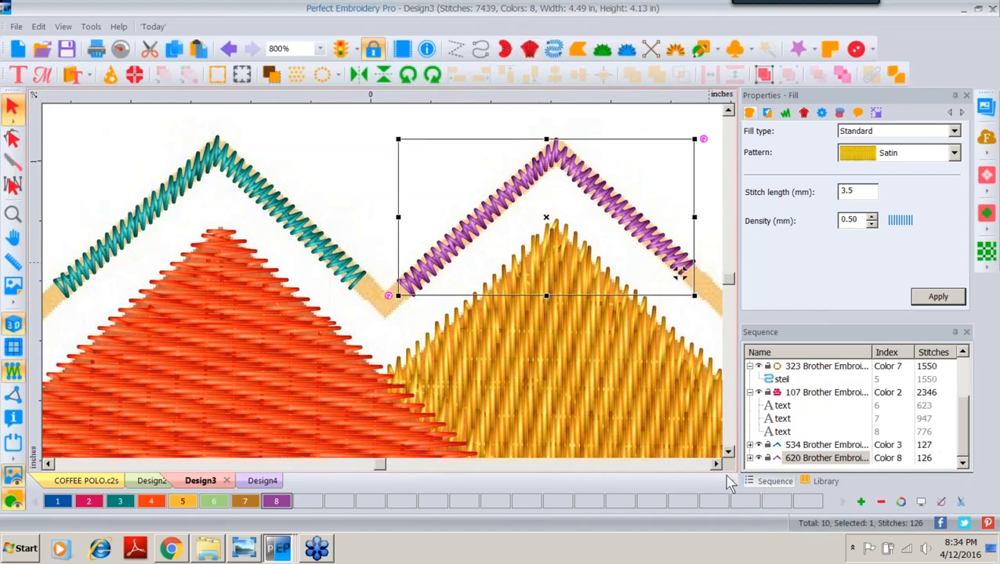
left_click(750, 446)
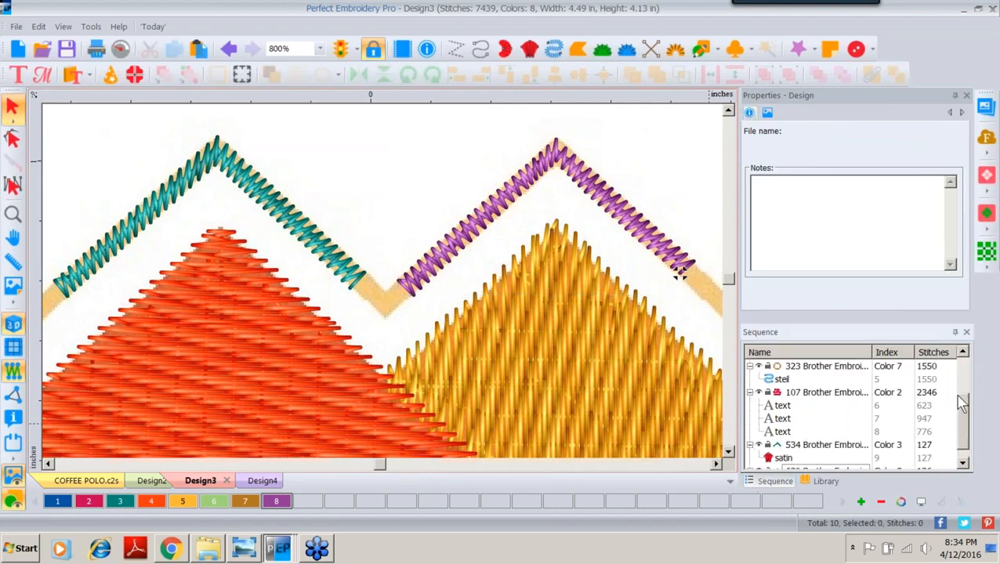
scroll(969, 417, "down", 1)
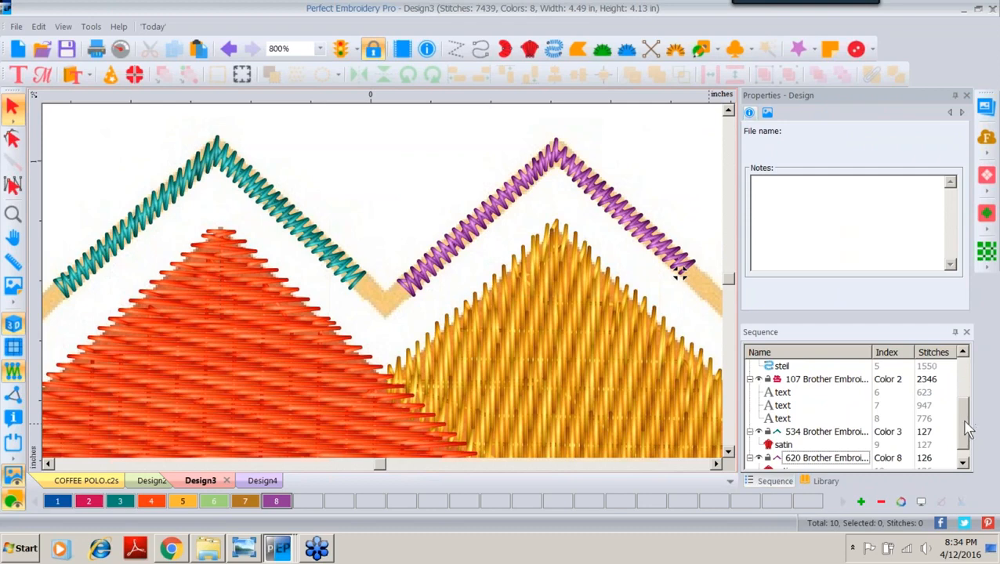
scroll(969, 423, "down", 1)
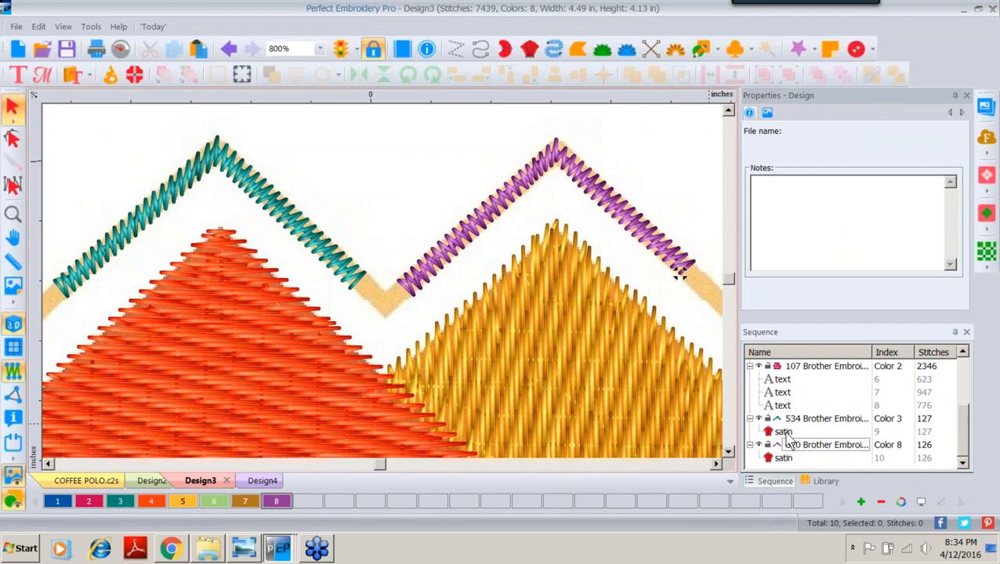
left_click(792, 432)
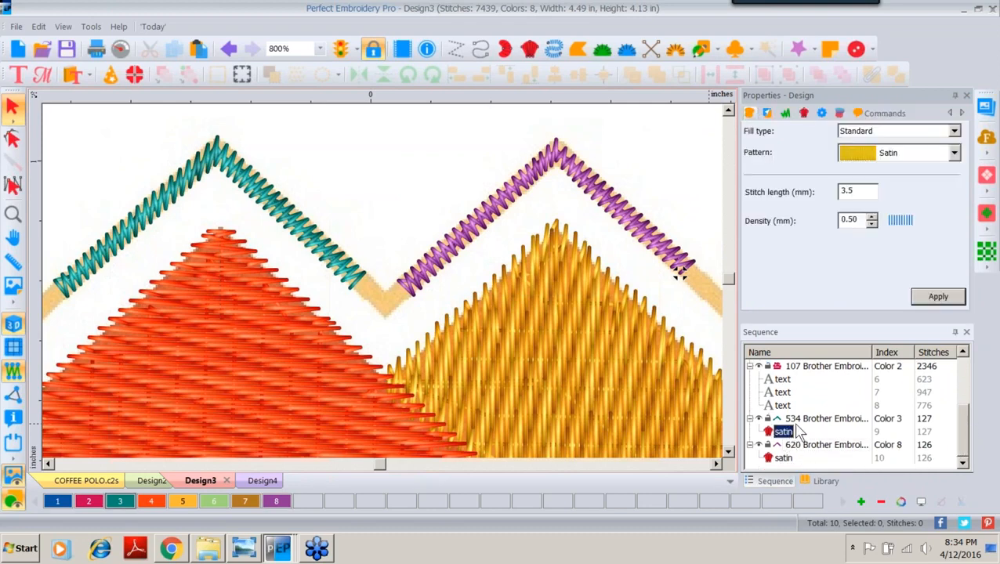
left_click(784, 459)
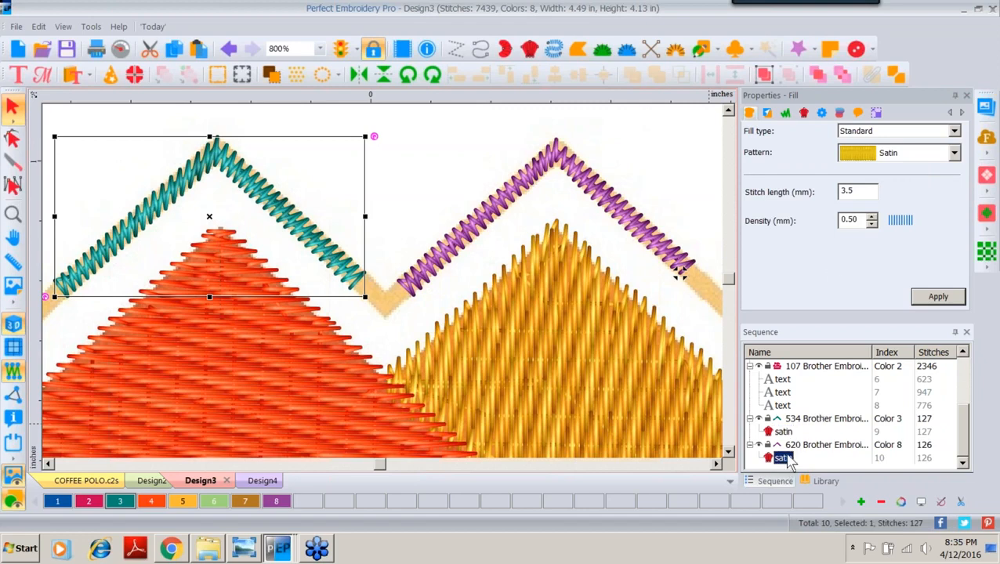
left_click(768, 113)
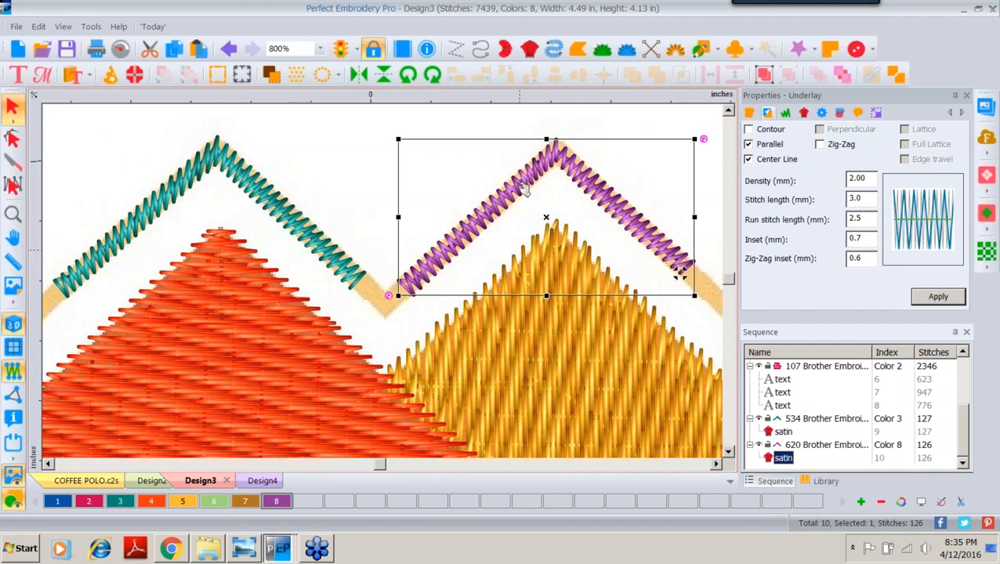
Switch to Windows Photo Viewer and review the slides on satin pull and Satin versus Classic Satin point order.
left_click(245, 552)
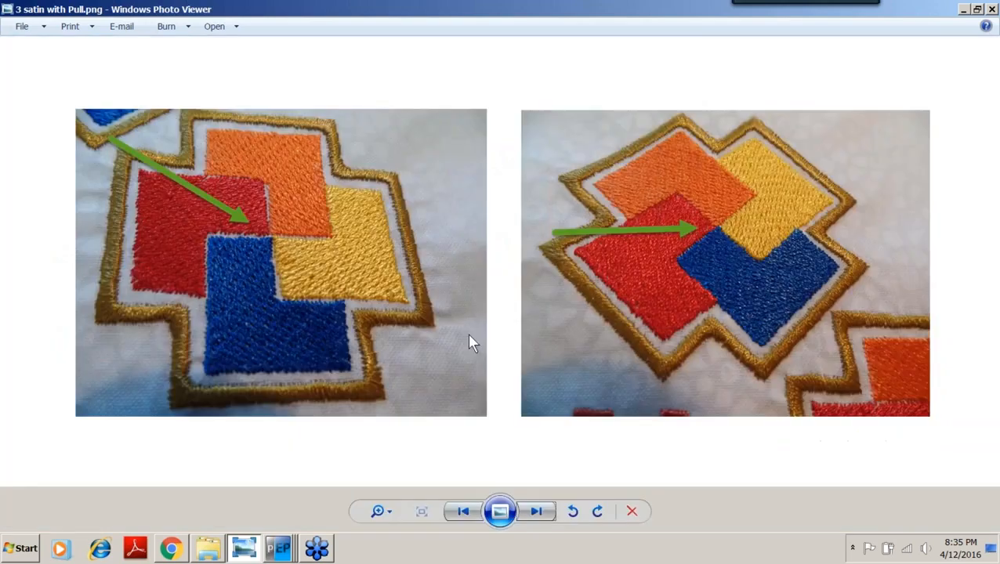
key("Right")
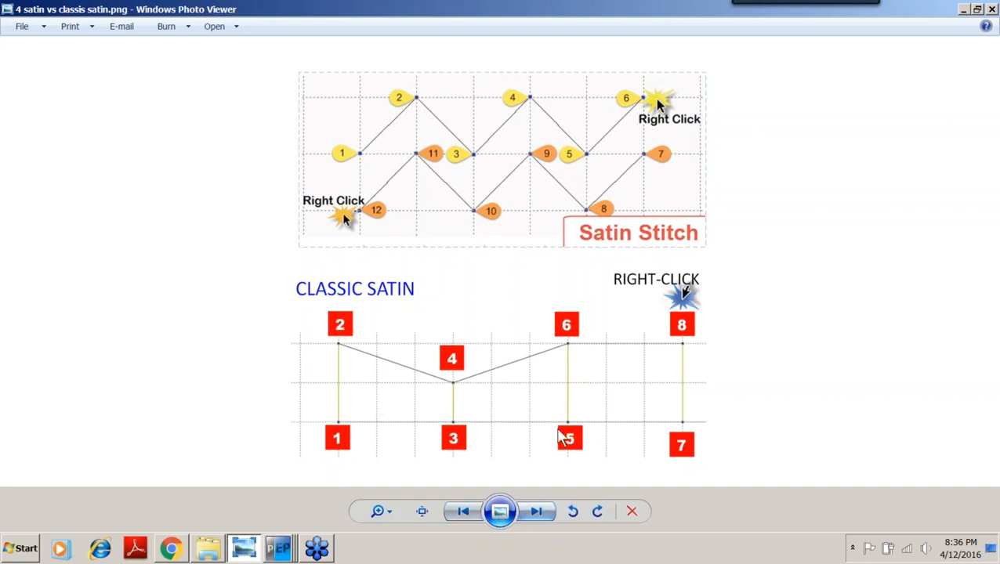
key("Right")
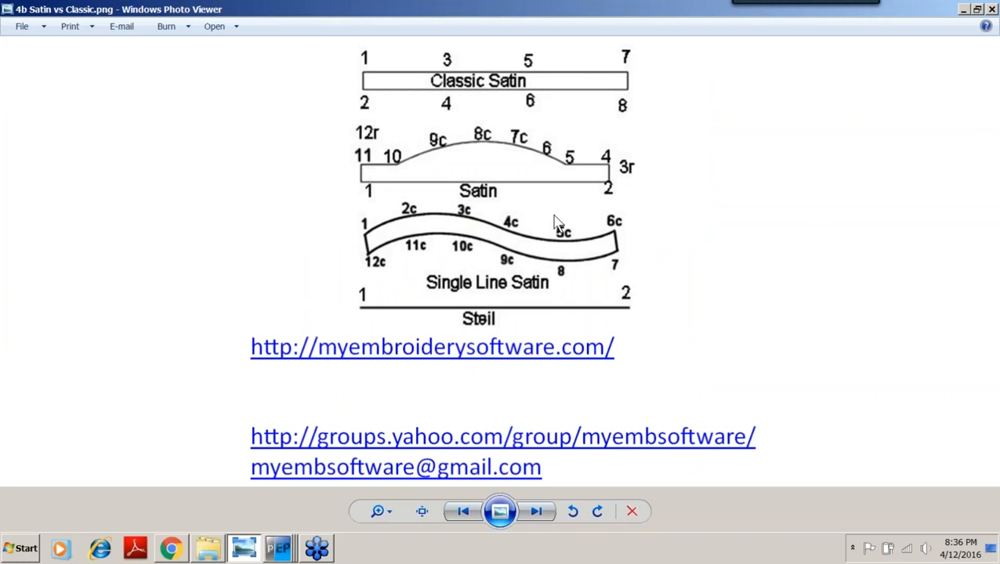
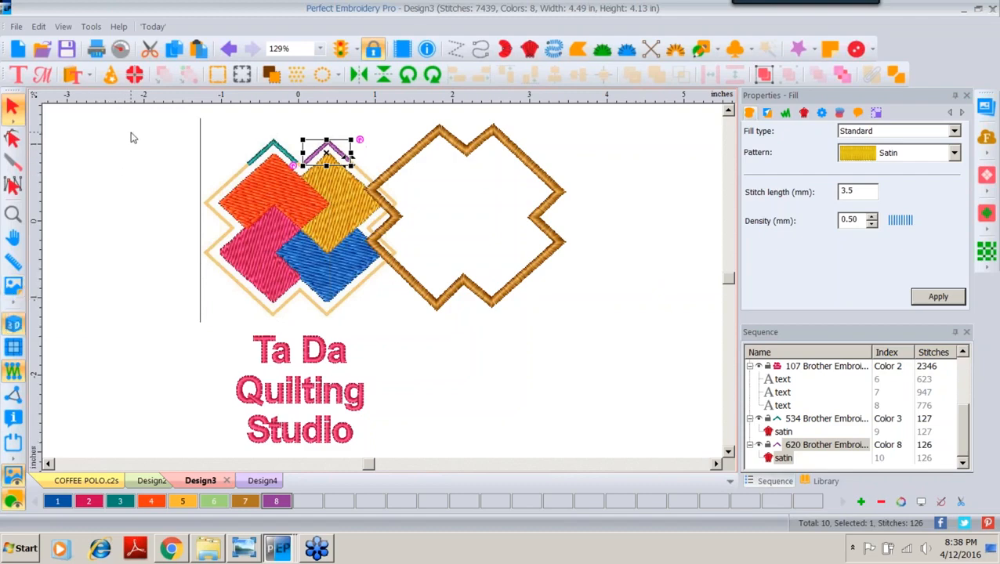
left_click(15, 26)
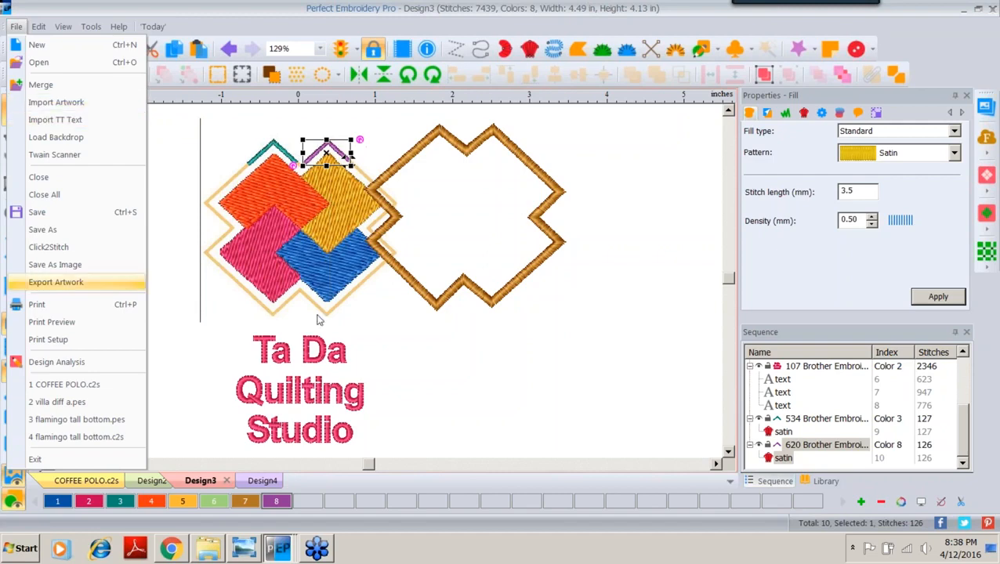
left_click(518, 353)
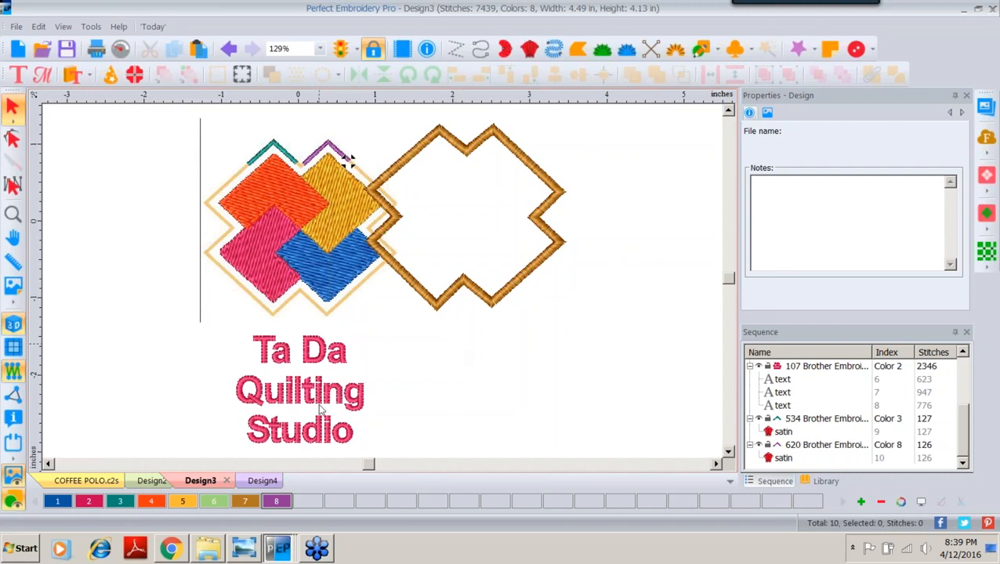
Create a new blank design and load the "3 cac bear.png" image as its backdrop.
left_click(14, 54)
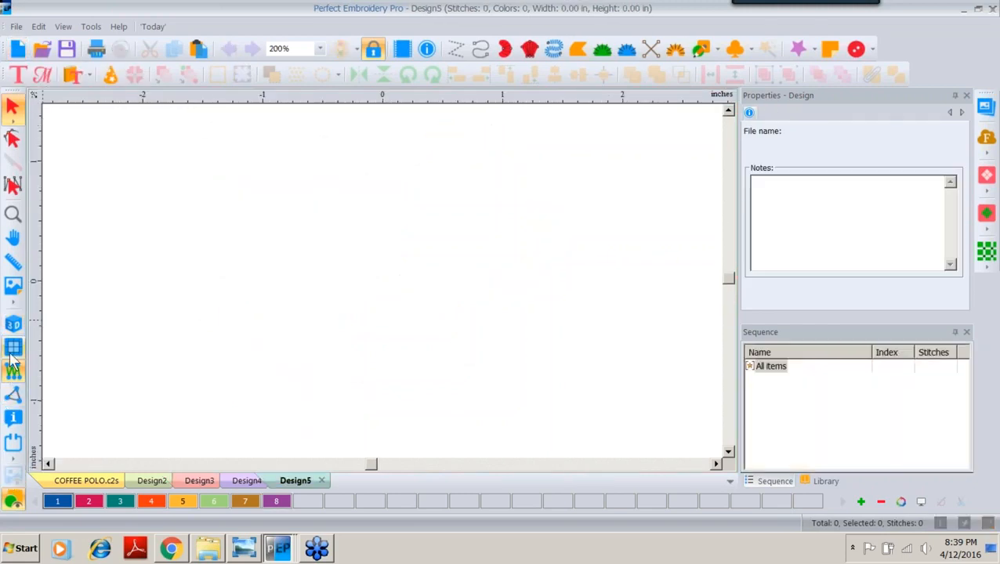
left_click(13, 287)
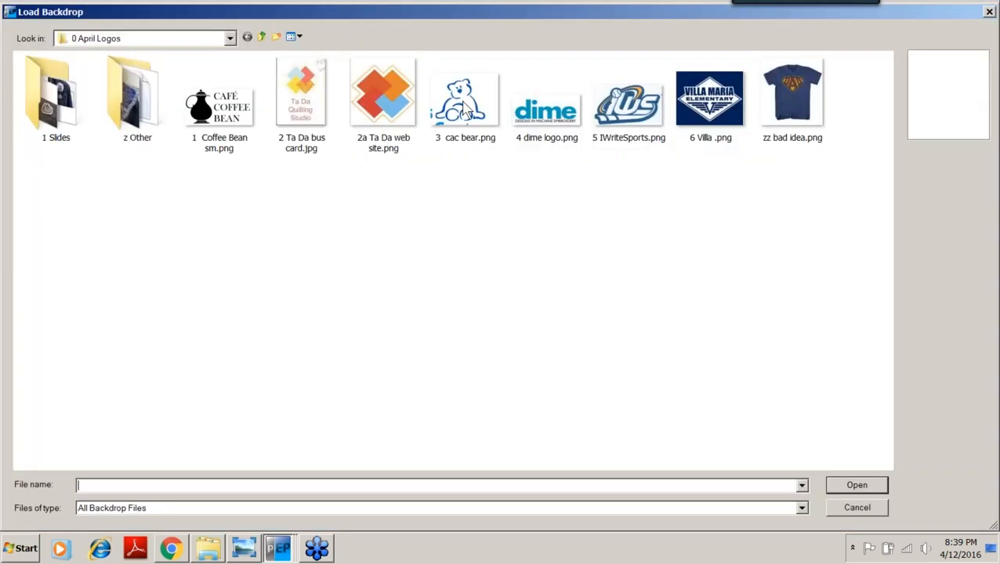
left_click(464, 110)
double_click(465, 109)
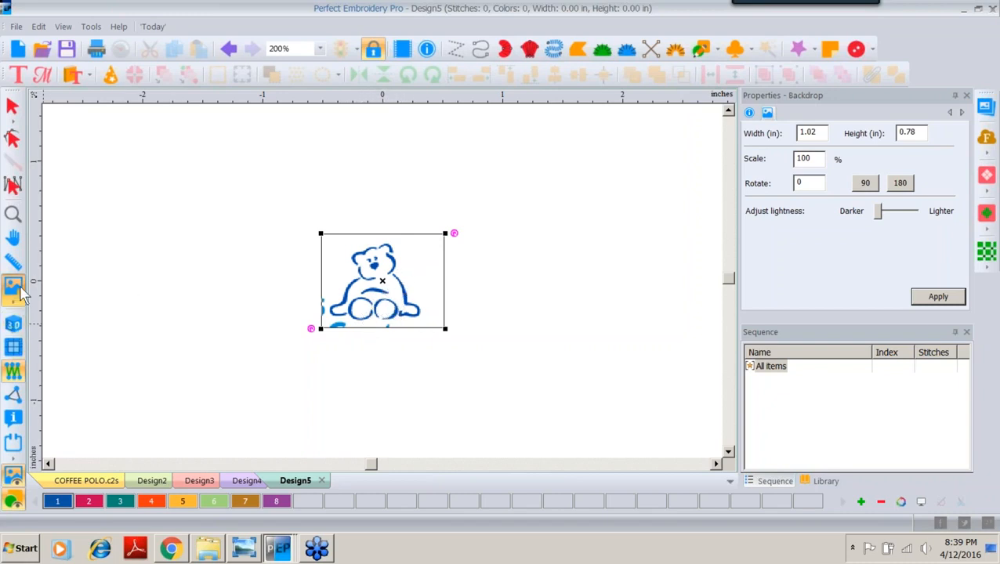
Define the backdrop's scale by measuring across the bear from paw to paw and setting the requested length to 2.5 in.
left_click(14, 216)
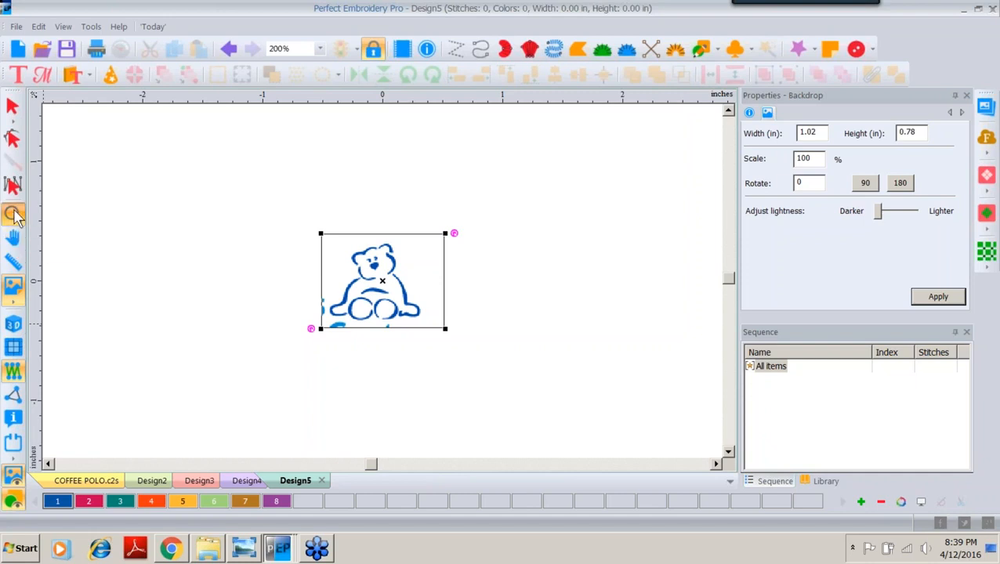
left_click(14, 299)
left_click(13, 309)
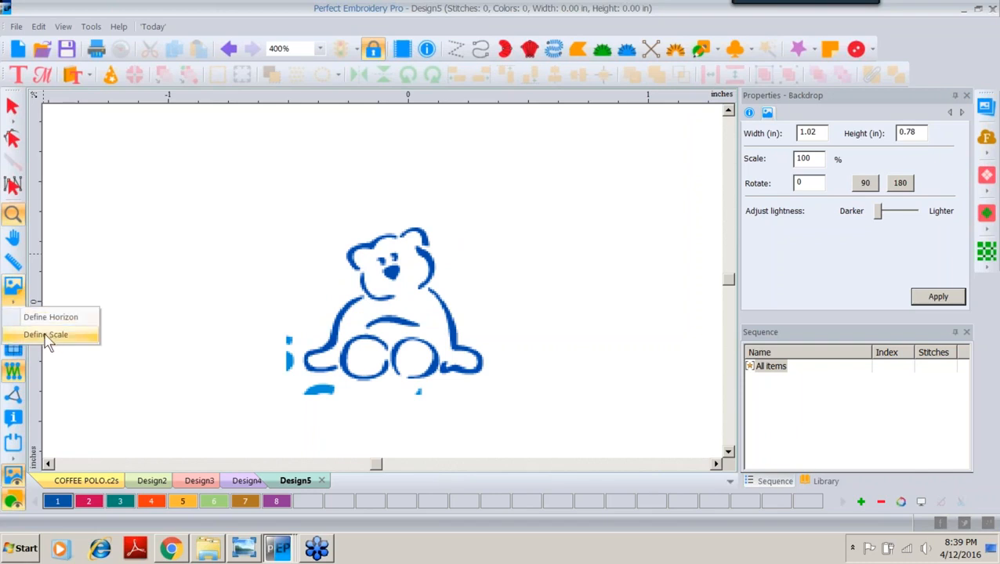
left_click(45, 336)
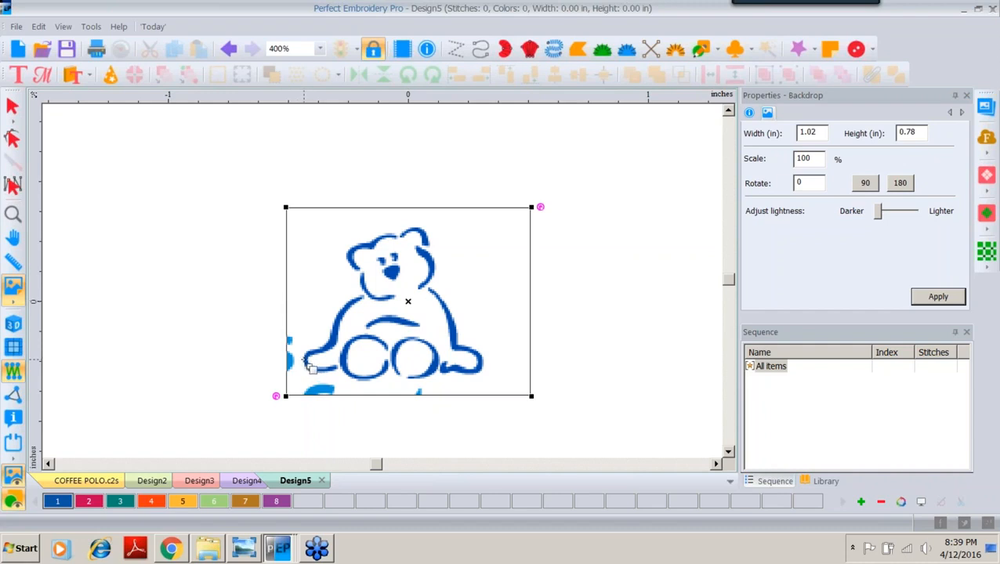
left_click_drag(311, 367, 480, 361)
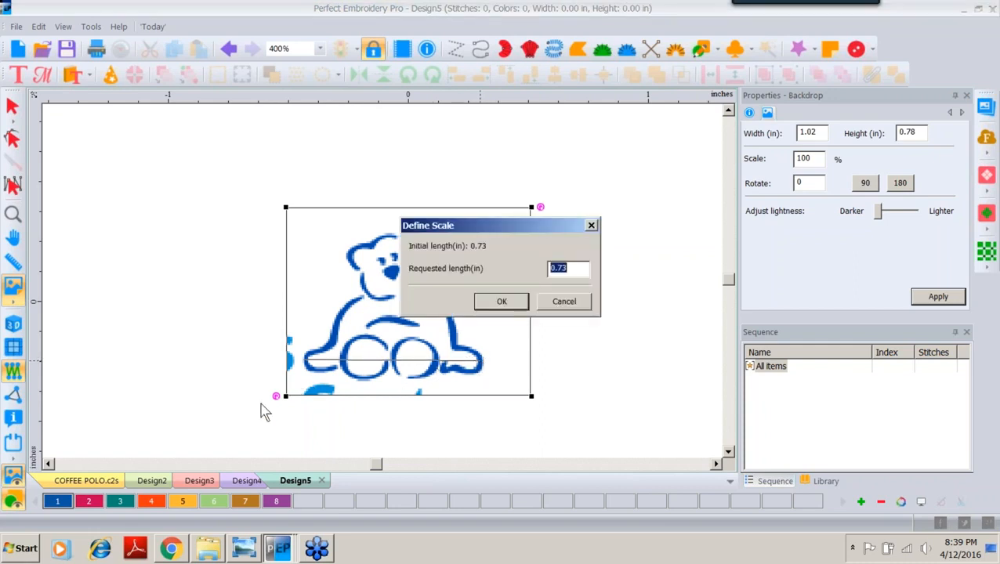
type("2.5")
left_click(488, 302)
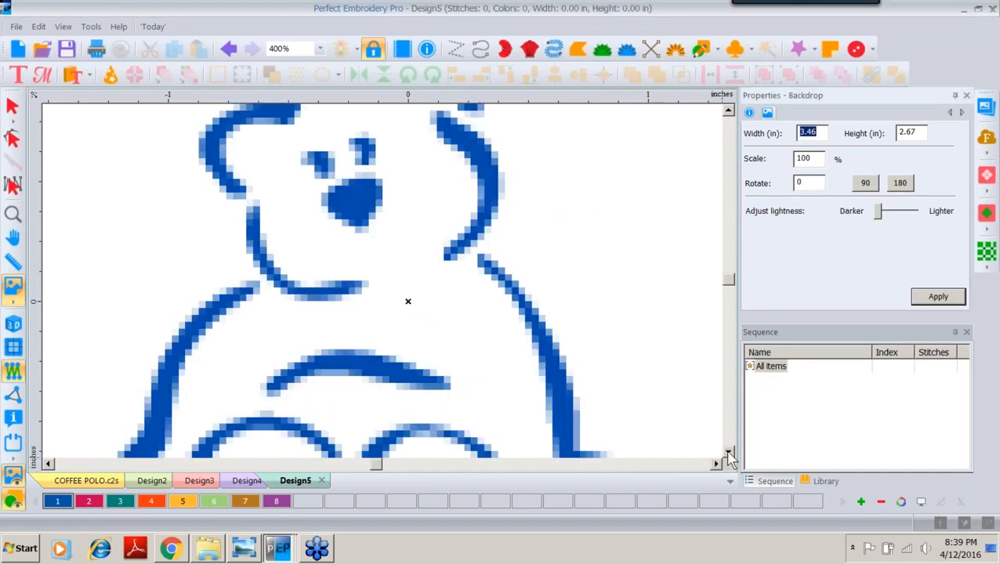
Using Steil in color 2, place points from the bottom gap of the bear's right-hand foot circle up its right side.
scroll(729, 454, "down", 5)
scroll(729, 455, "down", 1)
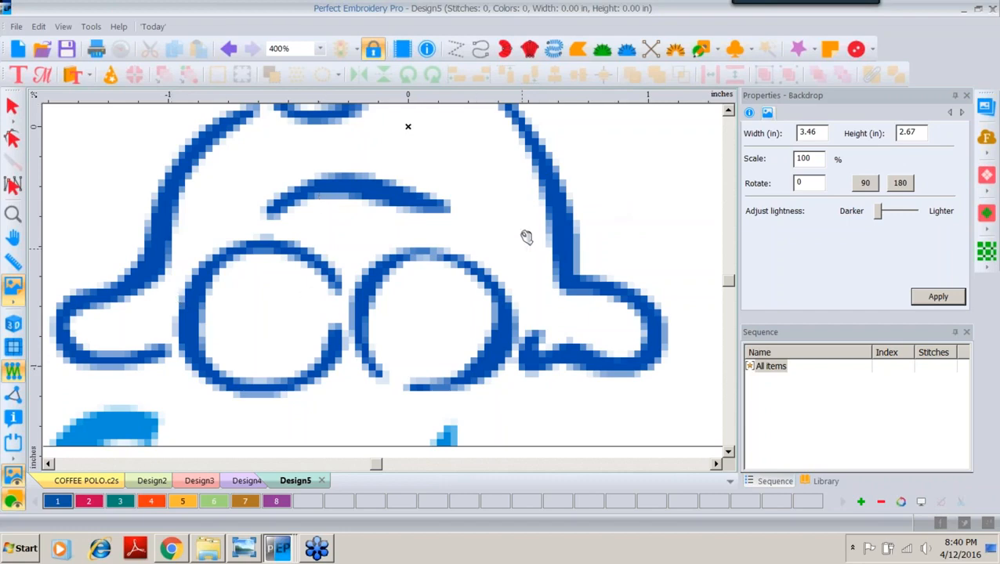
left_click(556, 50)
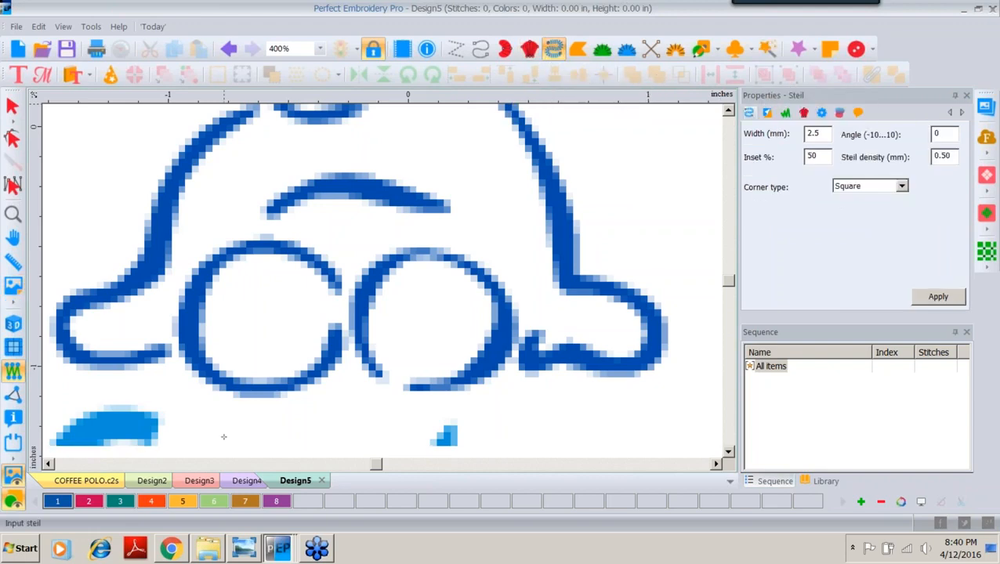
left_click(88, 503)
left_click(408, 387)
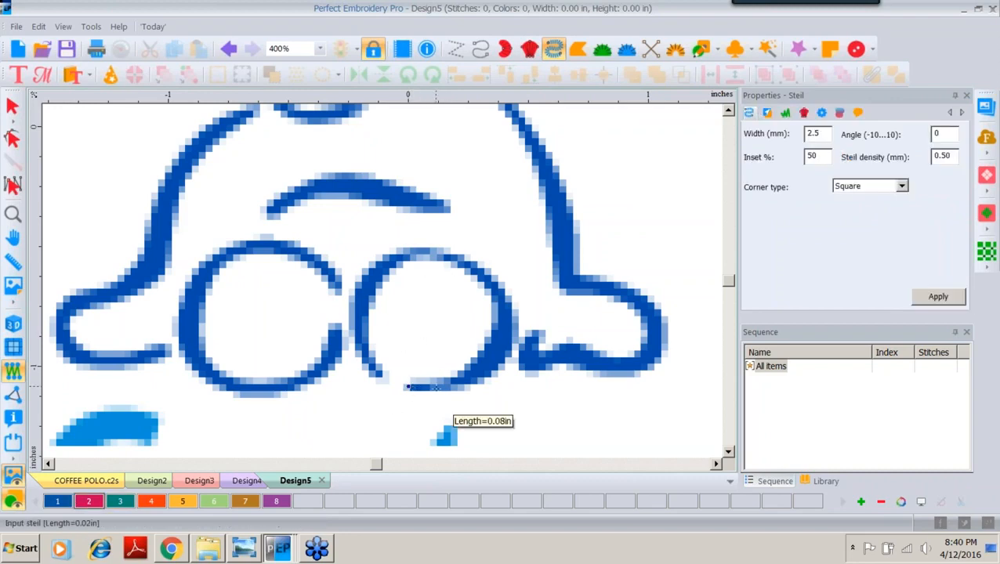
left_click(449, 383)
left_click(487, 356)
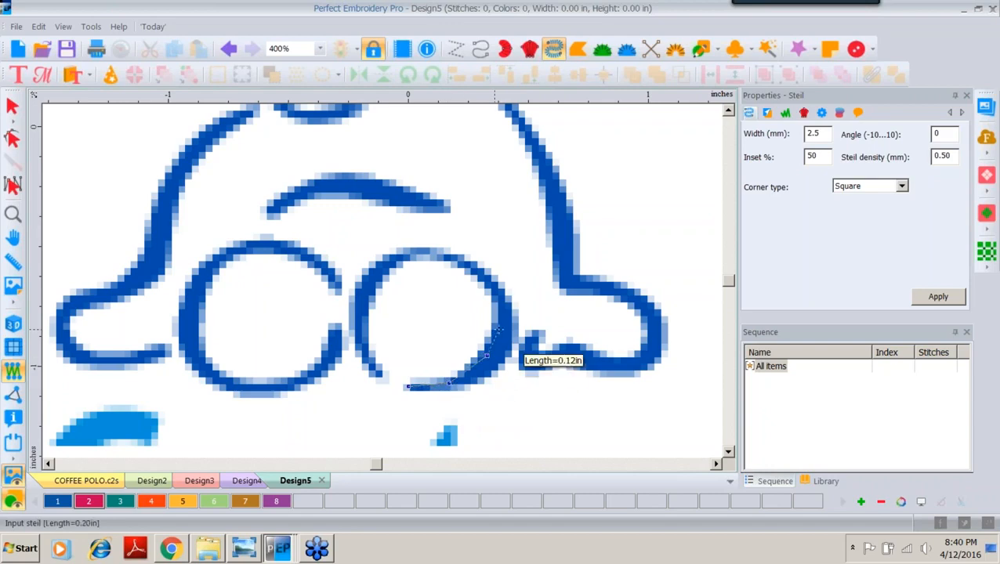
left_click(501, 327)
left_click(492, 286)
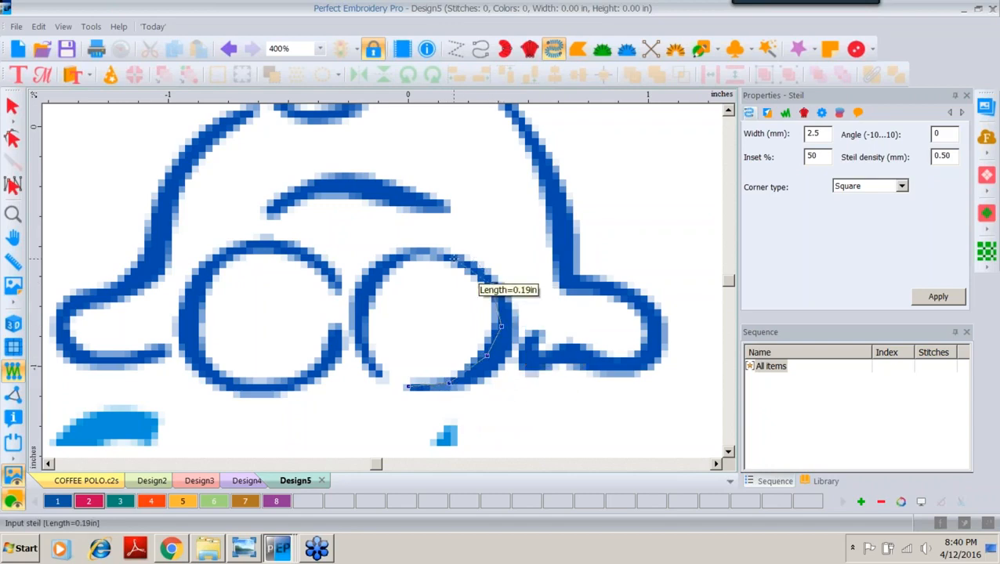
Continue the Steil points over the foot circle's top and down its left side, generate the stitches and show them in 3D.
left_click(453, 259)
left_click(414, 252)
left_click(378, 267)
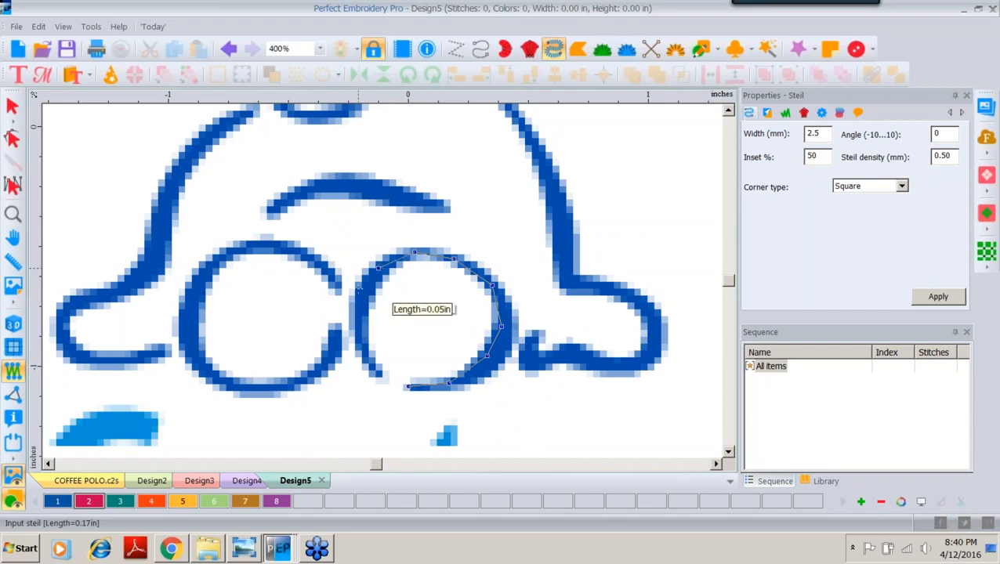
left_click(355, 301)
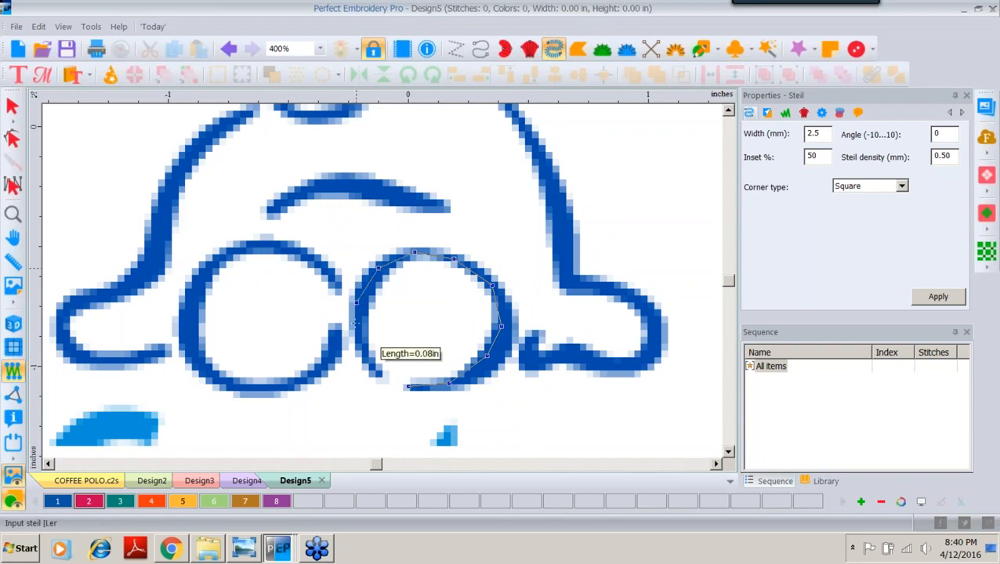
left_click(357, 337)
left_click(366, 361)
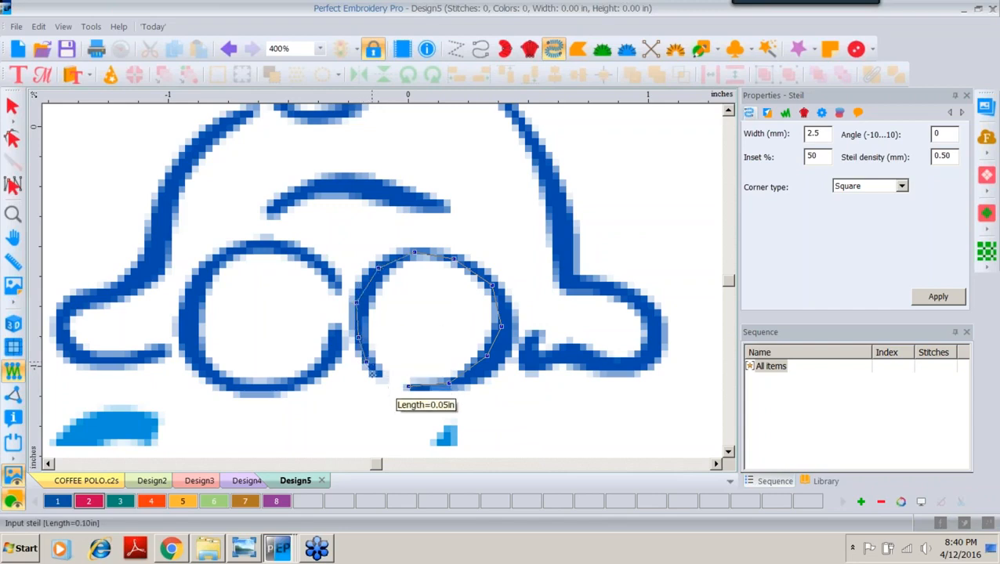
left_click(379, 374)
key("Return")
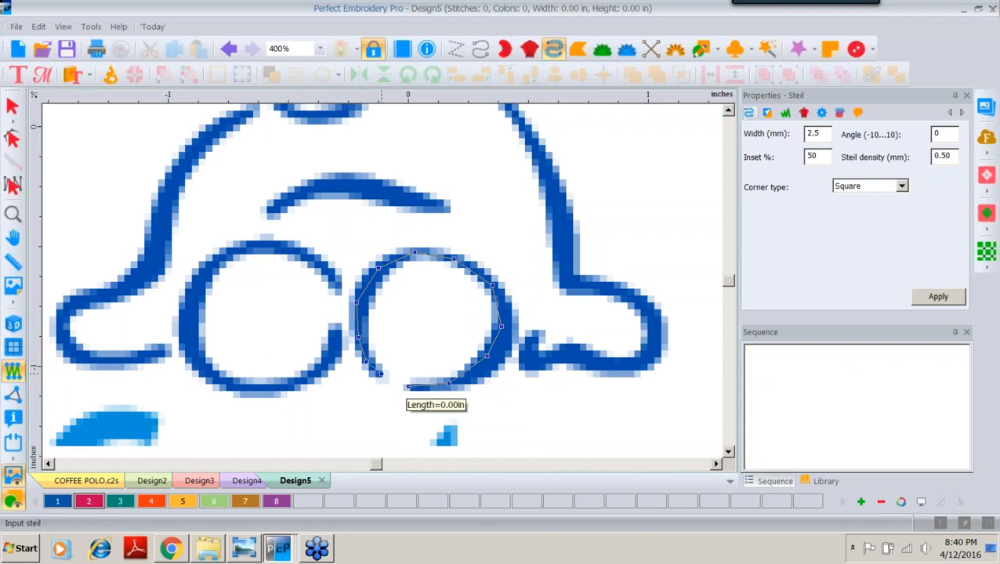
left_click(13, 323)
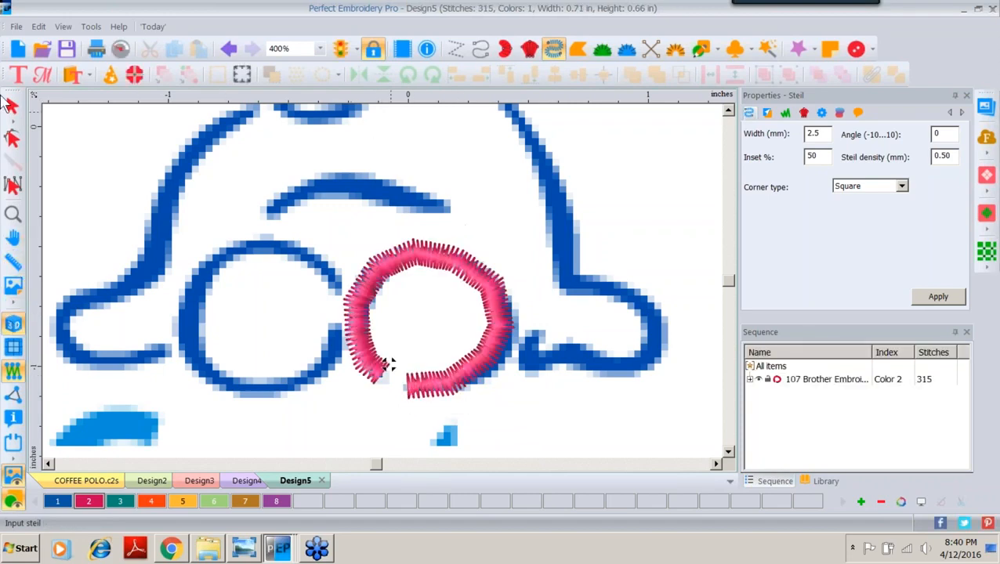
Select all outline points of the color 2 Steil ring and convert them to Smooth.
left_click(12, 138)
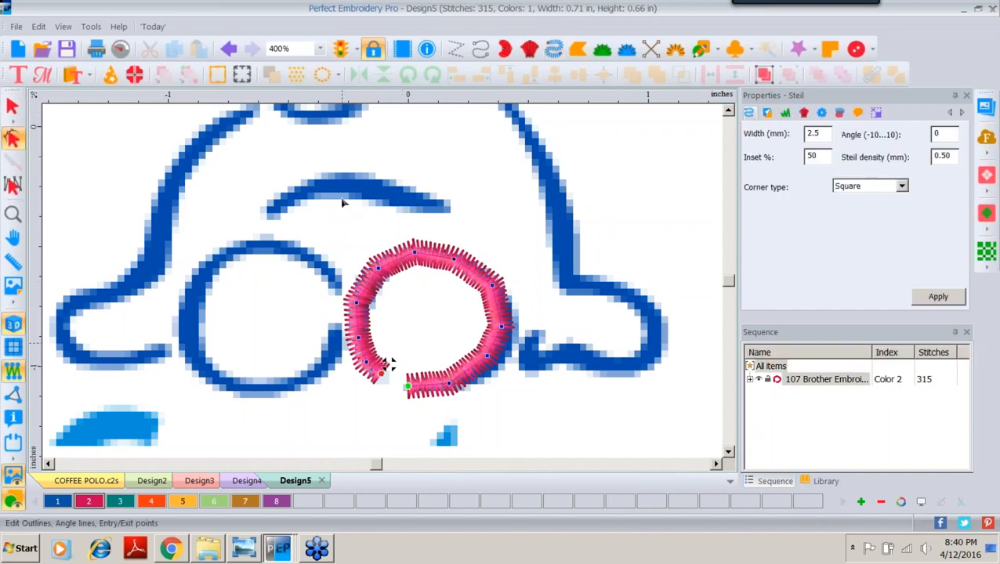
left_click_drag(334, 252, 518, 401)
left_click_drag(346, 215, 470, 418)
right_click(492, 288)
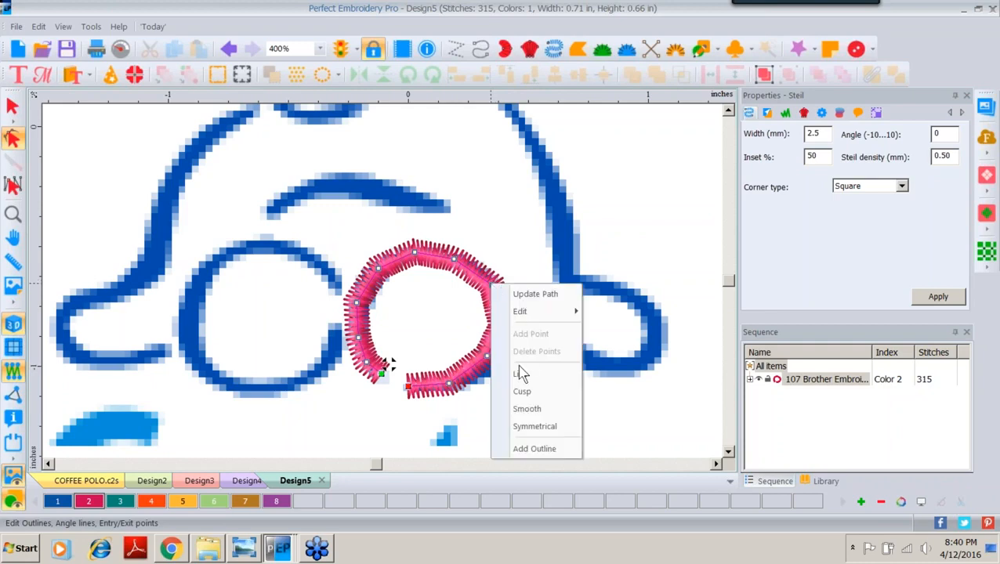
left_click(529, 411)
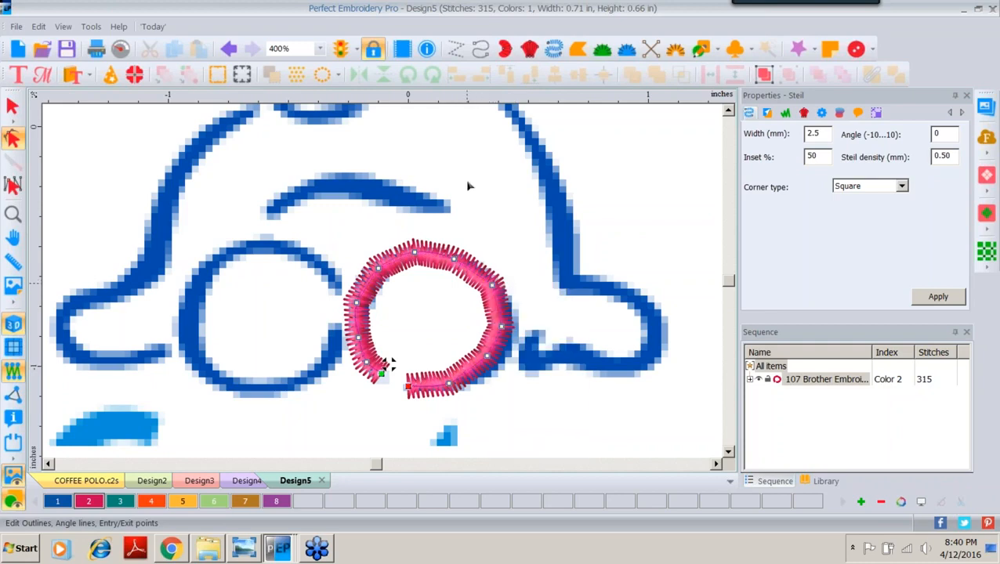
Move the Steil ring slightly to the right to fit the backdrop's foot circle.
left_click(12, 106)
left_click(443, 347)
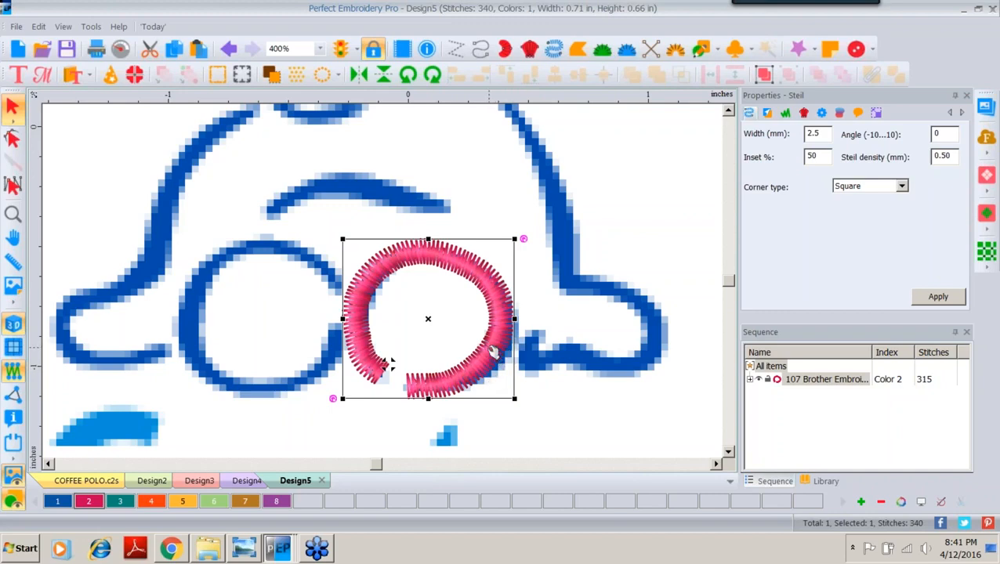
left_click_drag(486, 347, 492, 347)
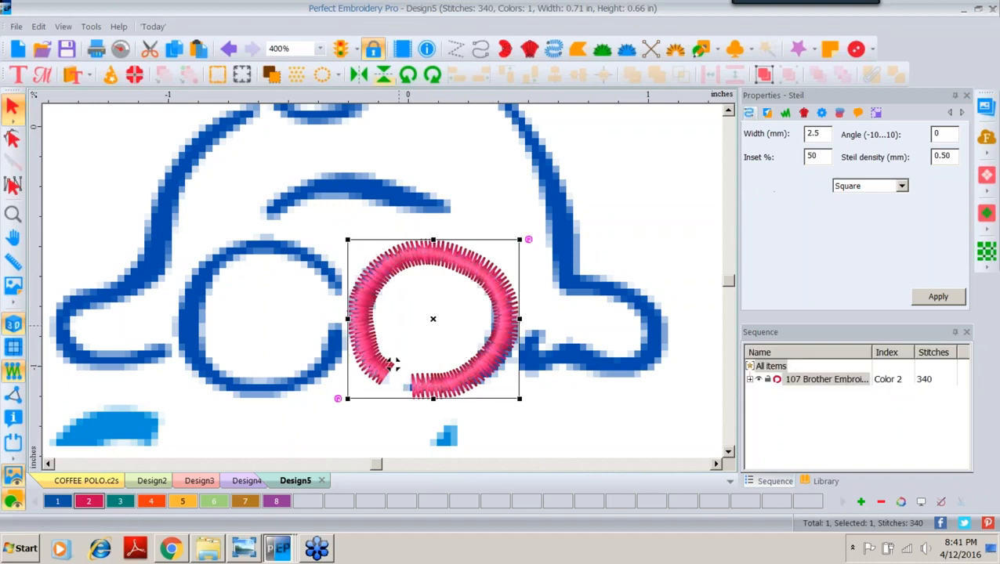
Using Classic Satin, place point pairs from the gap of the bear's left-hand foot circle over its top to the upper left.
left_click(530, 51)
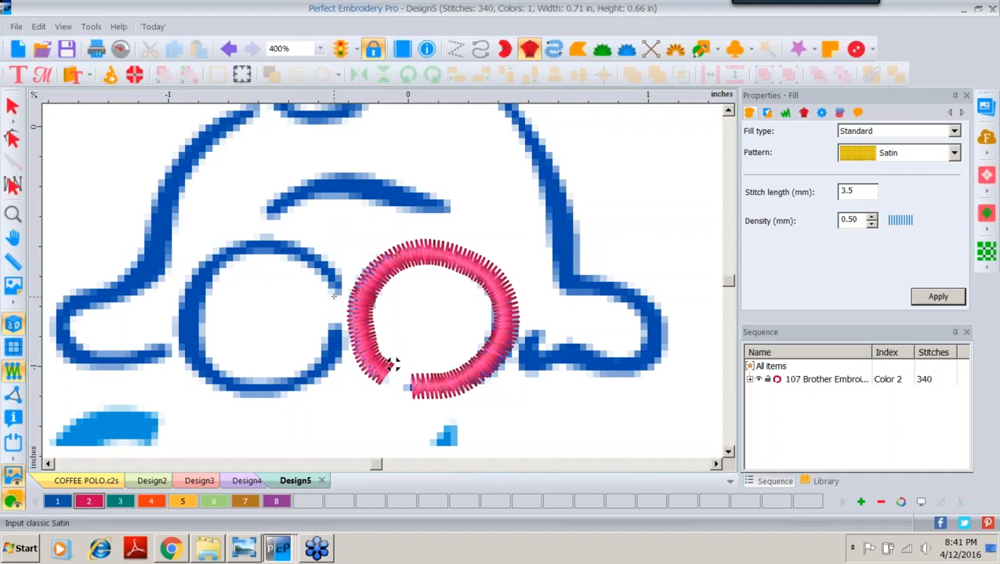
left_click(335, 295)
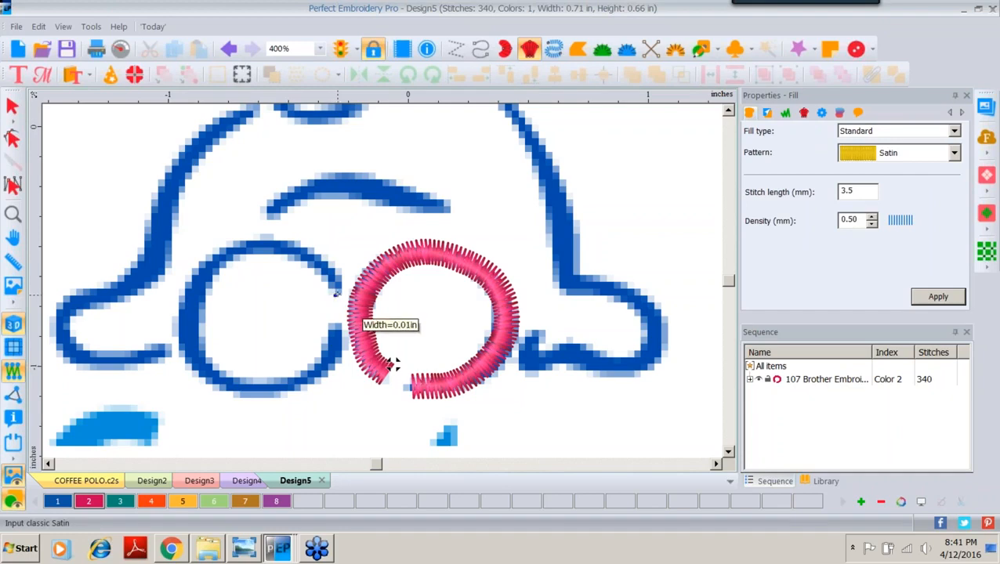
left_click(333, 280)
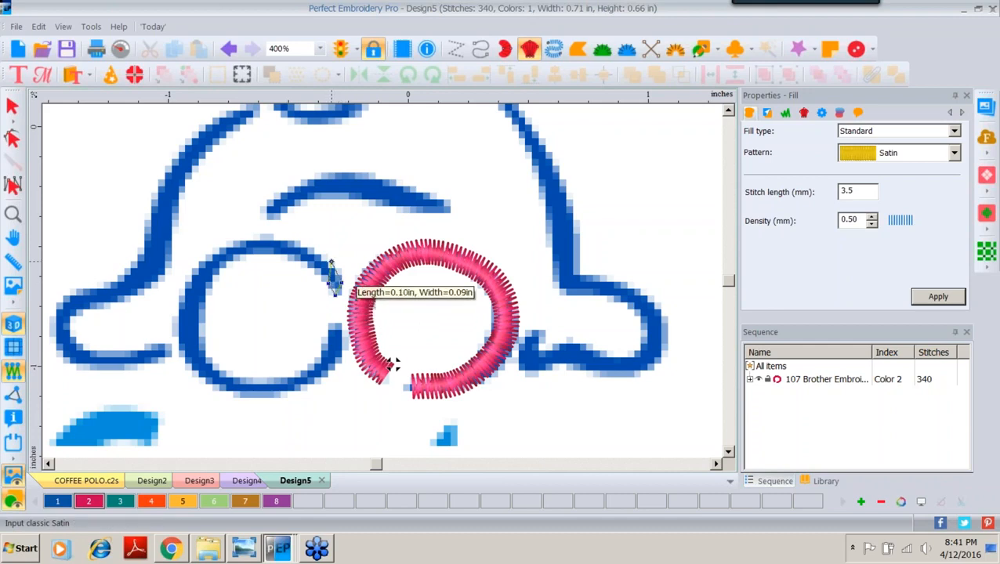
left_click(304, 246)
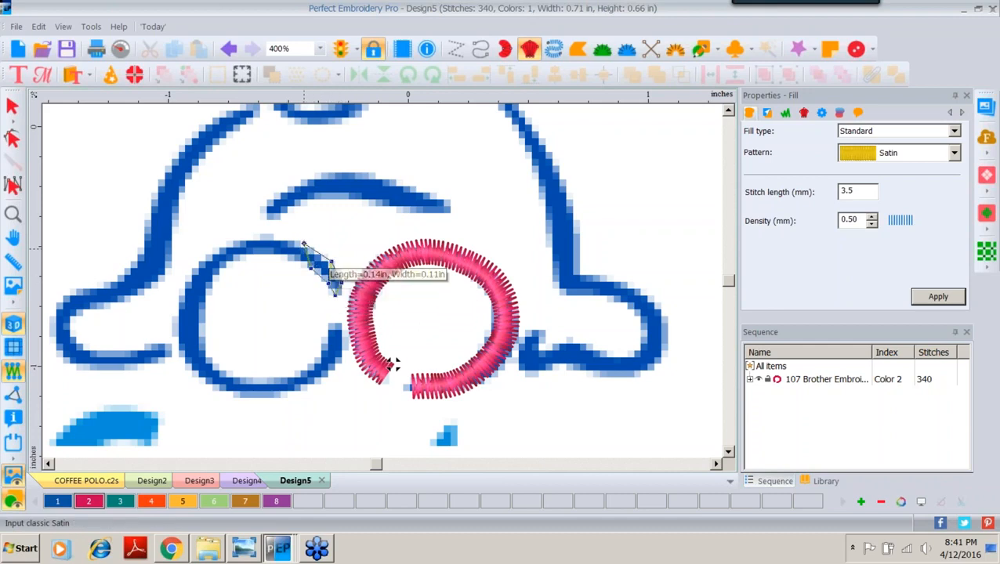
left_click(264, 236)
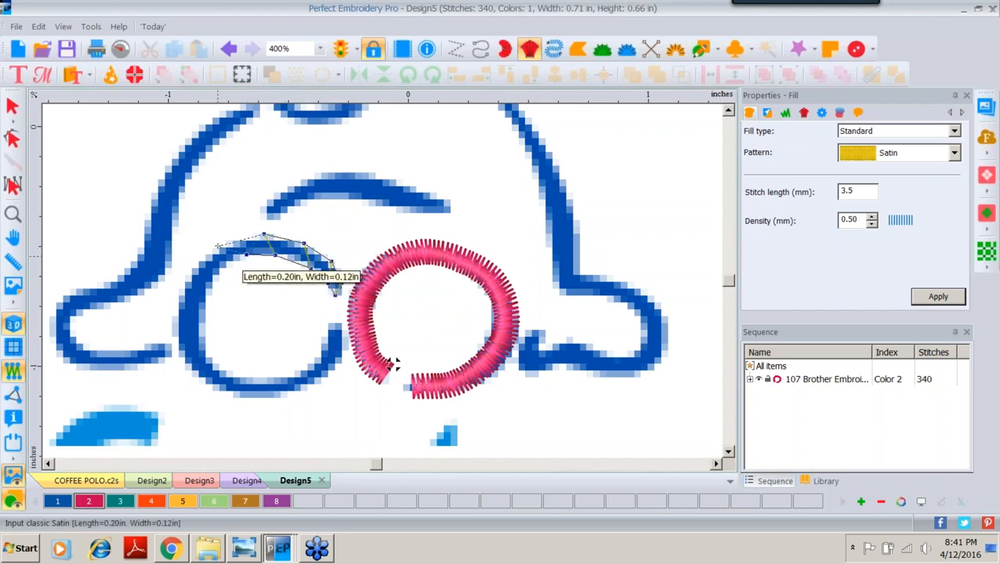
left_click(217, 245)
left_click(188, 275)
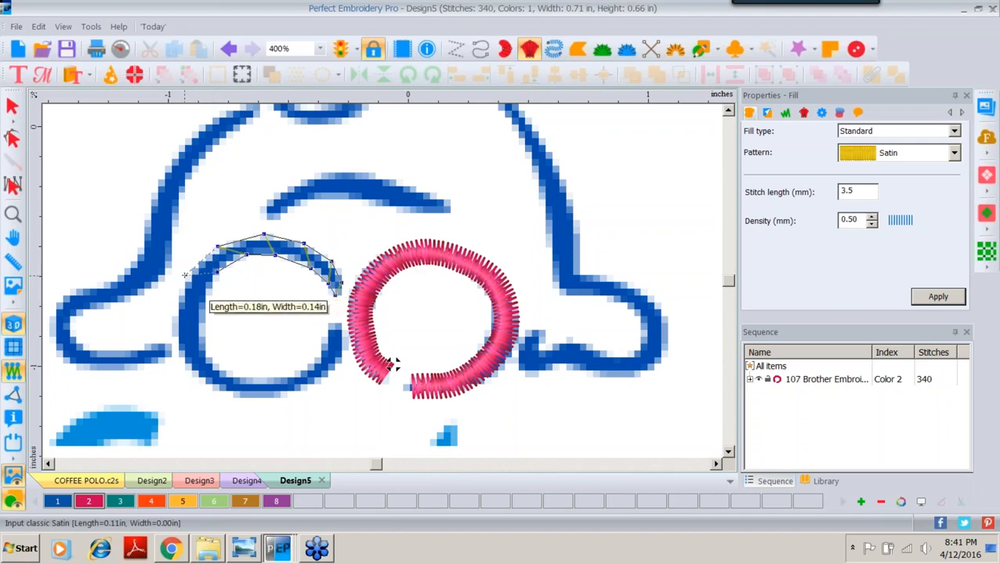
Continue the Classic Satin point pairs down the left side of the left-hand foot circle to its lower left.
left_click(209, 301)
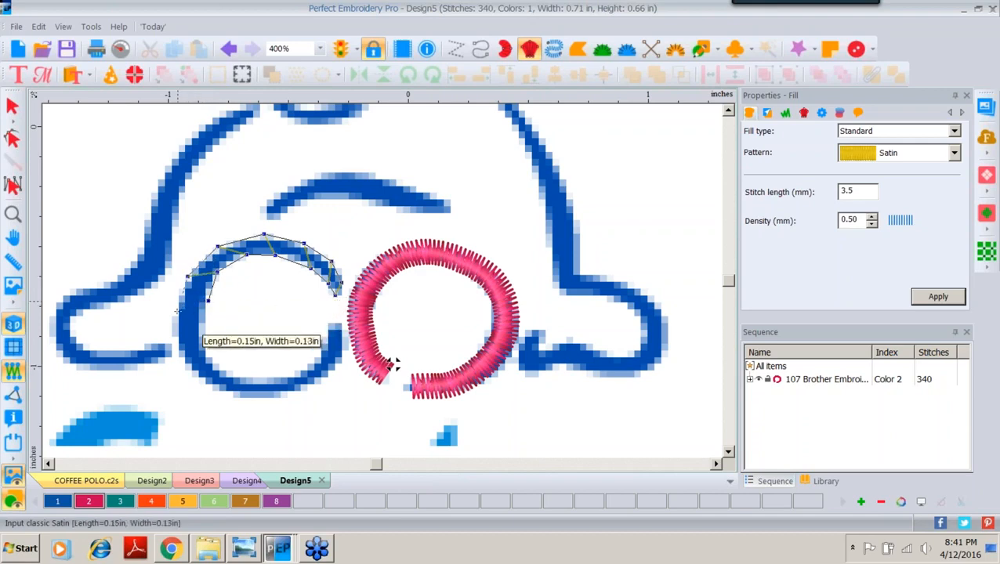
left_click(175, 311)
left_click(202, 330)
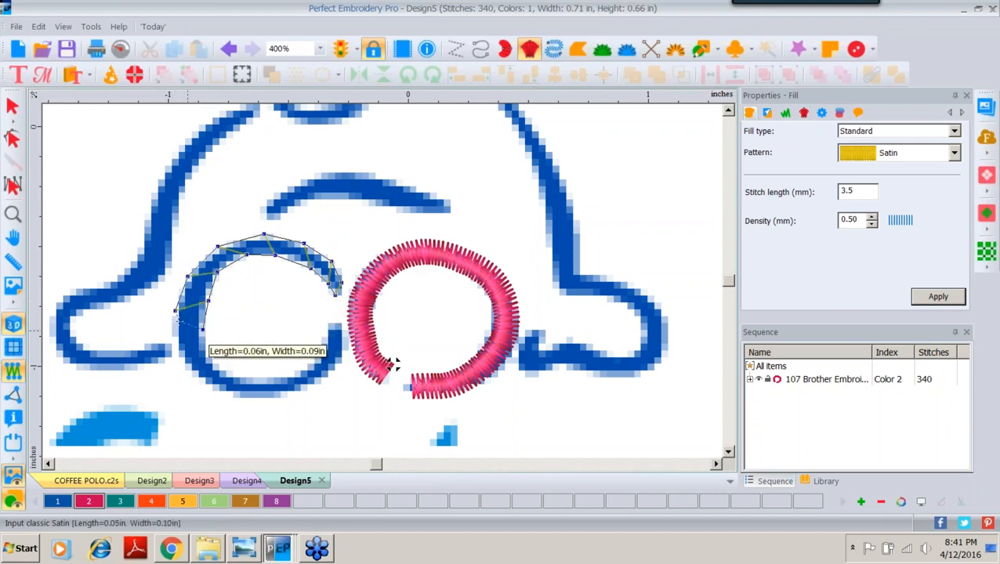
left_click(173, 325)
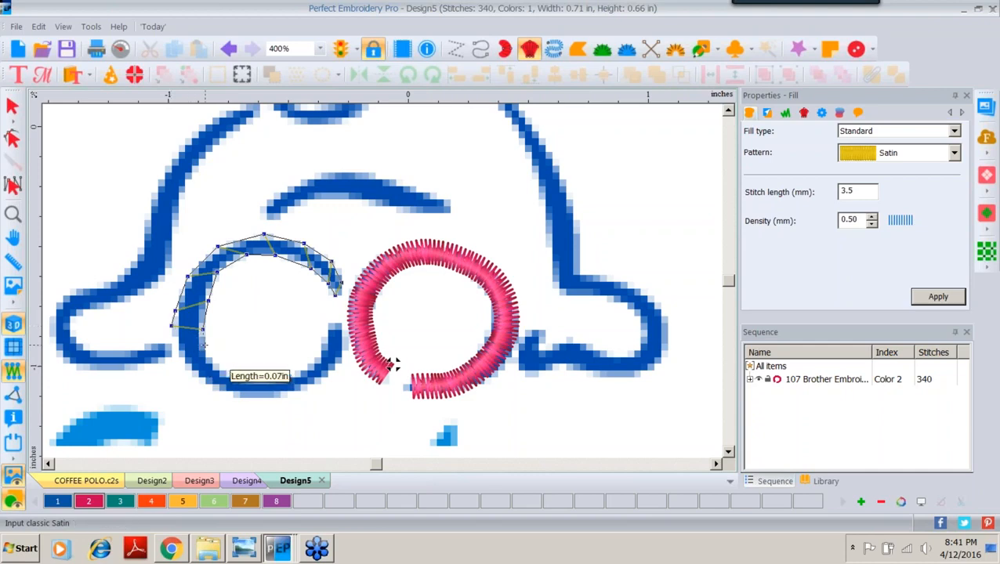
left_click(204, 345)
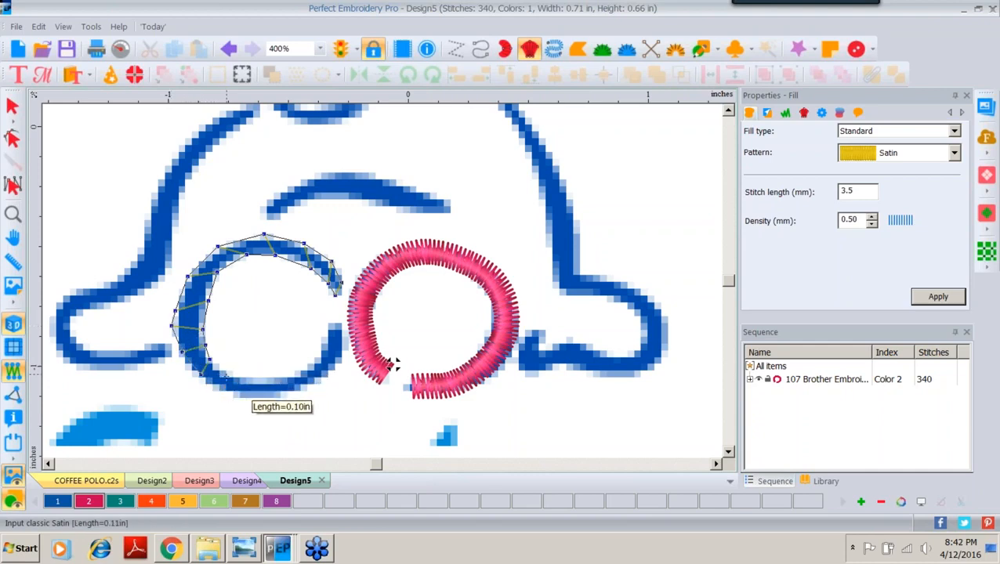
left_click(222, 394)
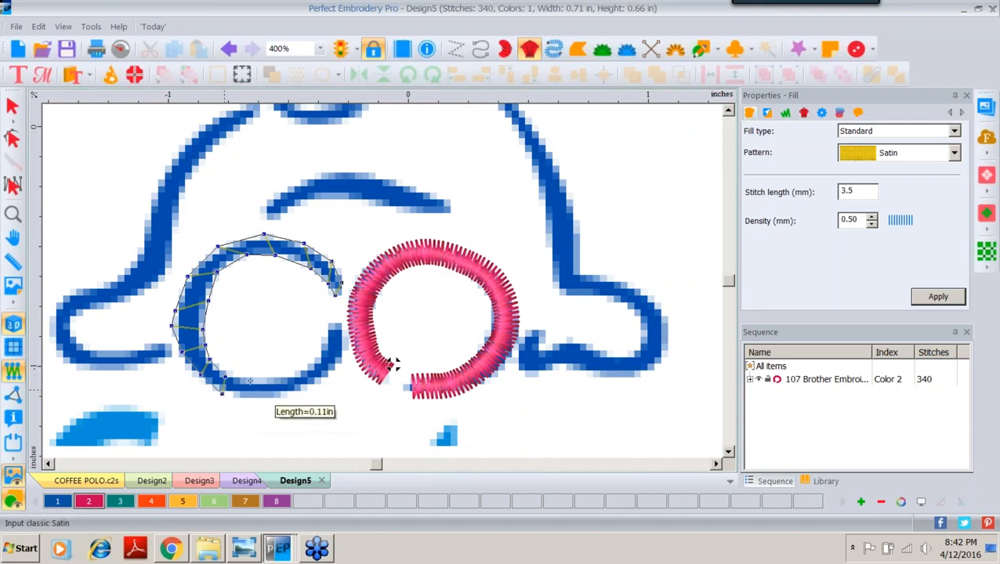
Place Classic Satin point pairs along the bottom of the left-hand foot circle to its lower right.
left_click(251, 379)
left_click(288, 377)
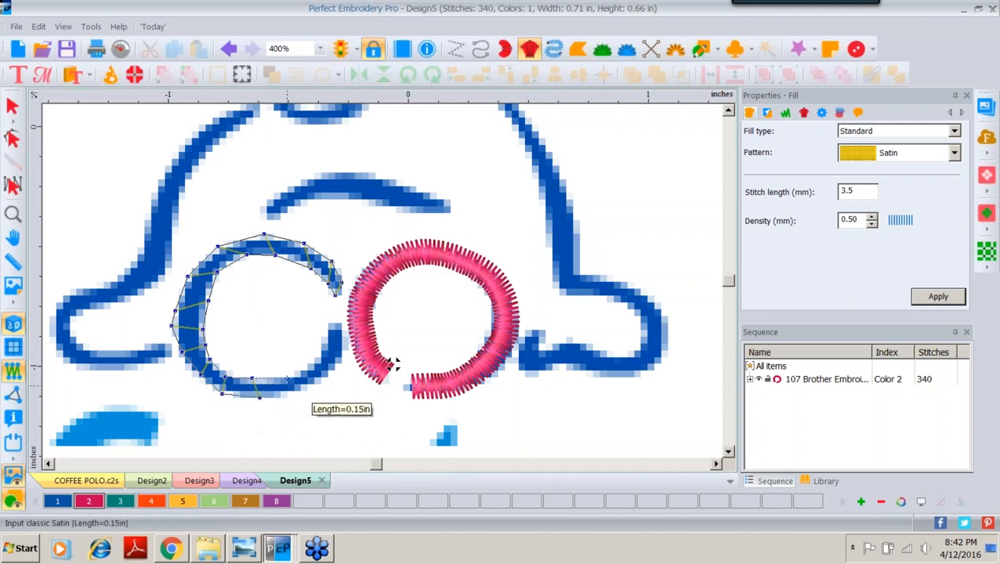
left_click(294, 390)
left_click(308, 367)
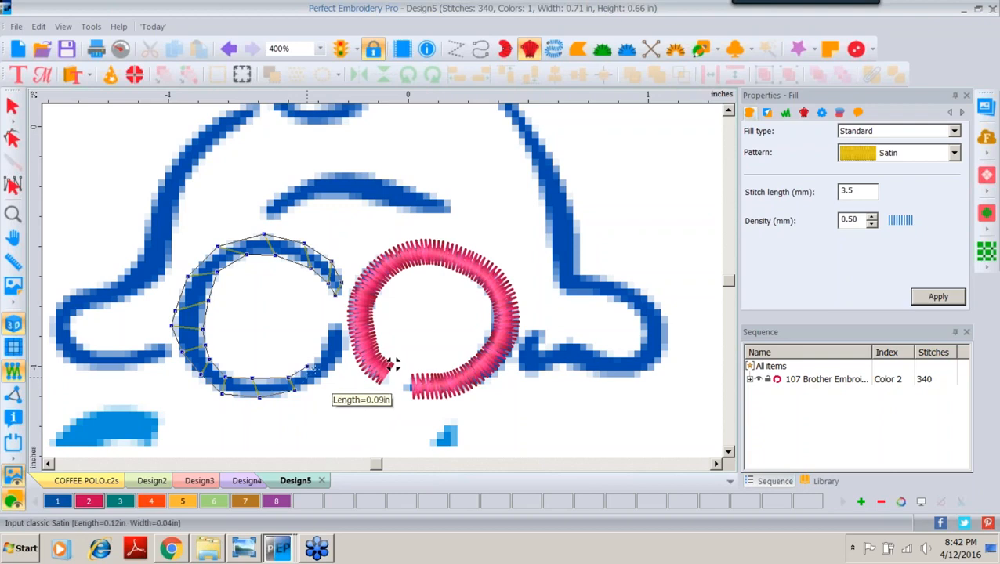
left_click(331, 370)
left_click(324, 352)
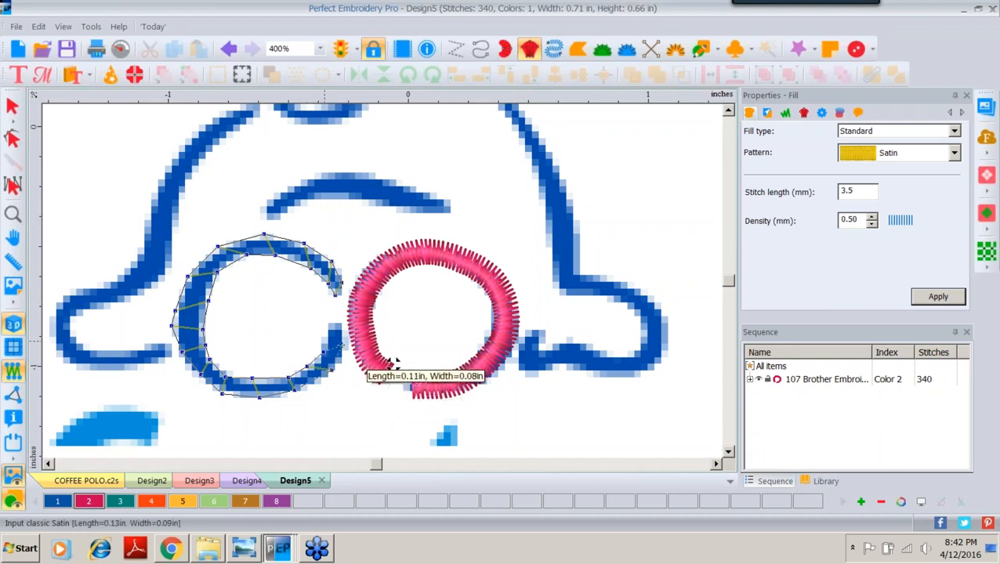
Finish the Classic Satin points up to the lower edge of the foot circle's gap and generate the stitches.
left_click(342, 345)
left_click(324, 336)
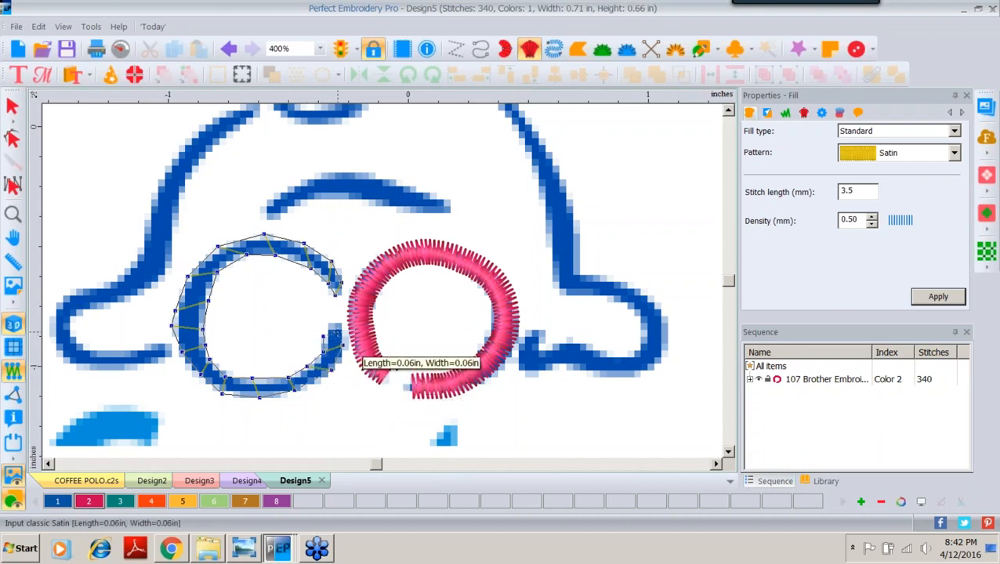
left_click(342, 336)
left_click(322, 326)
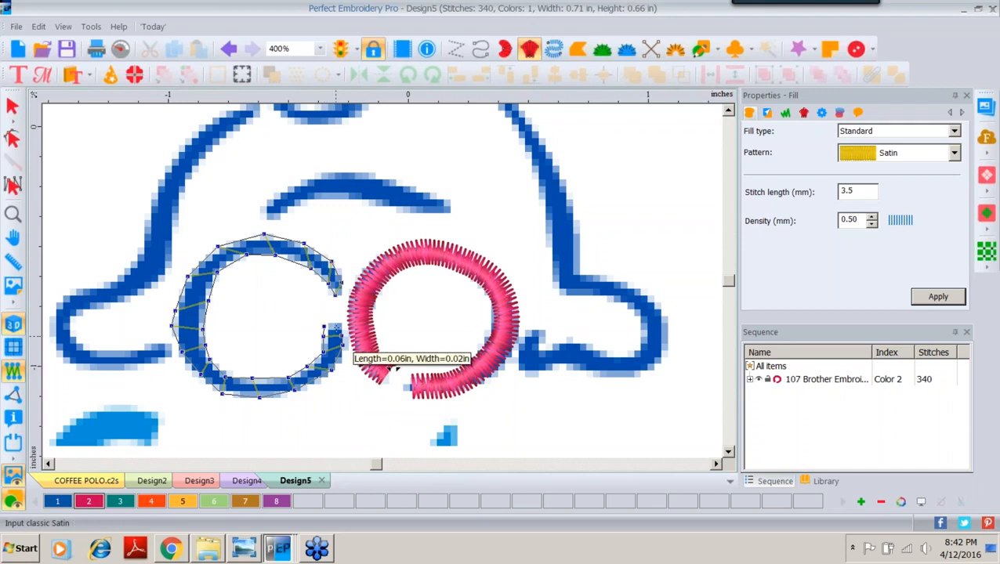
left_click(336, 317)
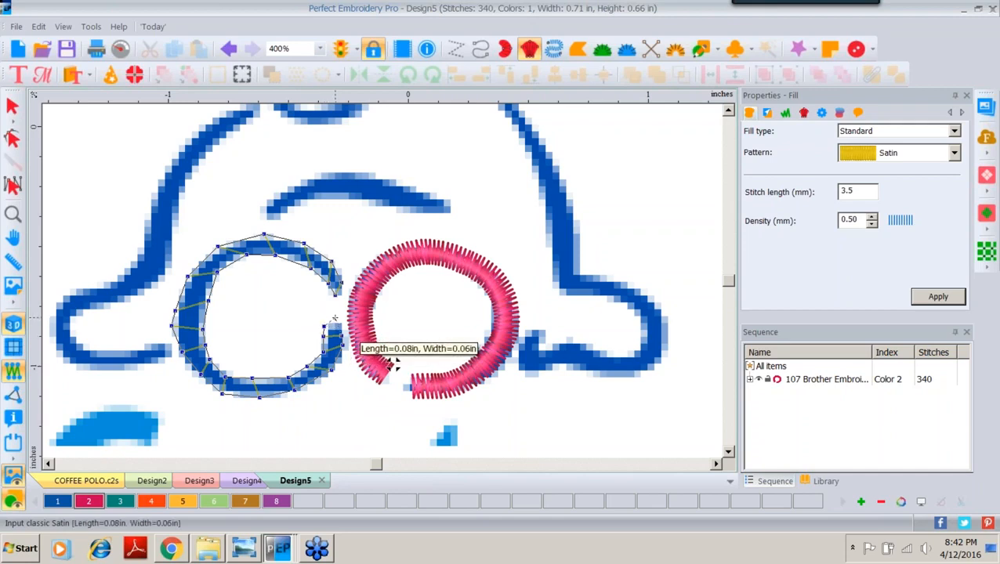
right_click(336, 317)
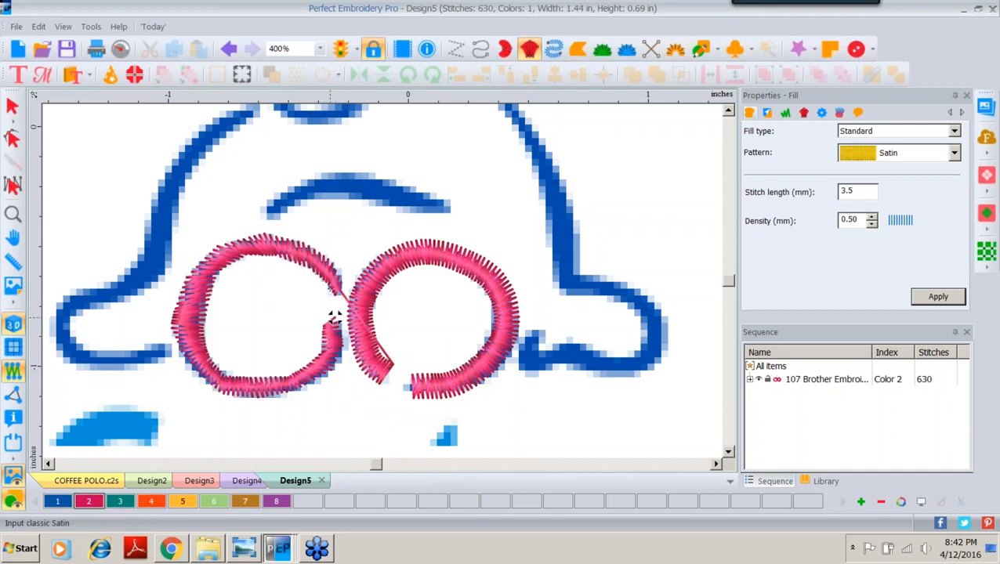
Change the left-hand Classic Satin ring to color 3, teal green, and deselect it.
left_click(12, 107)
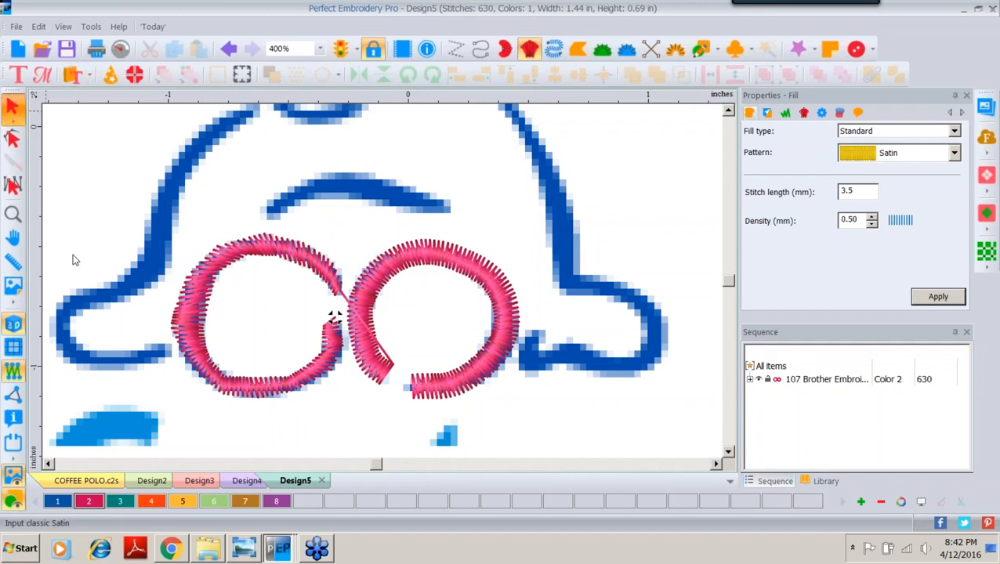
left_click(189, 317)
left_click(120, 502)
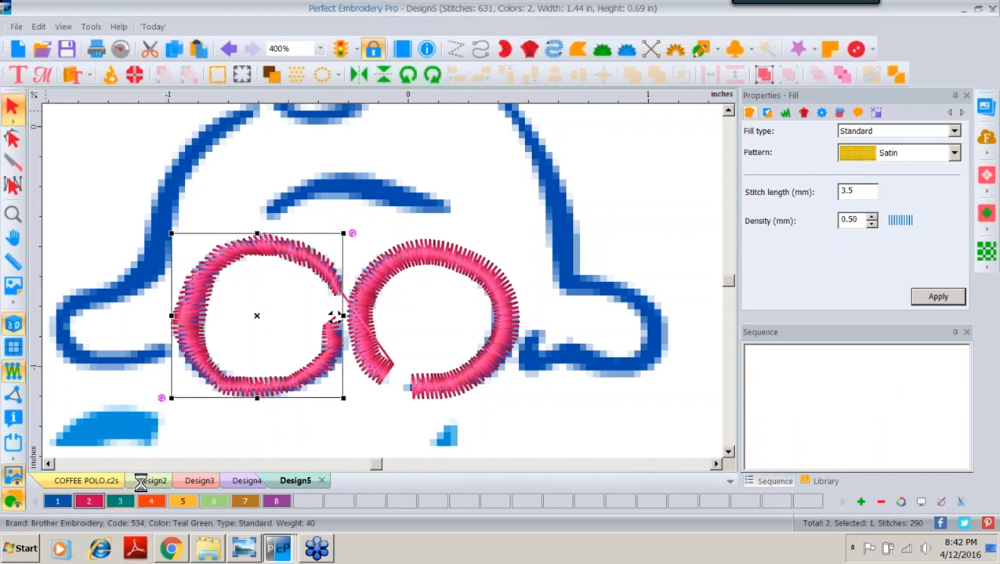
left_click(442, 160)
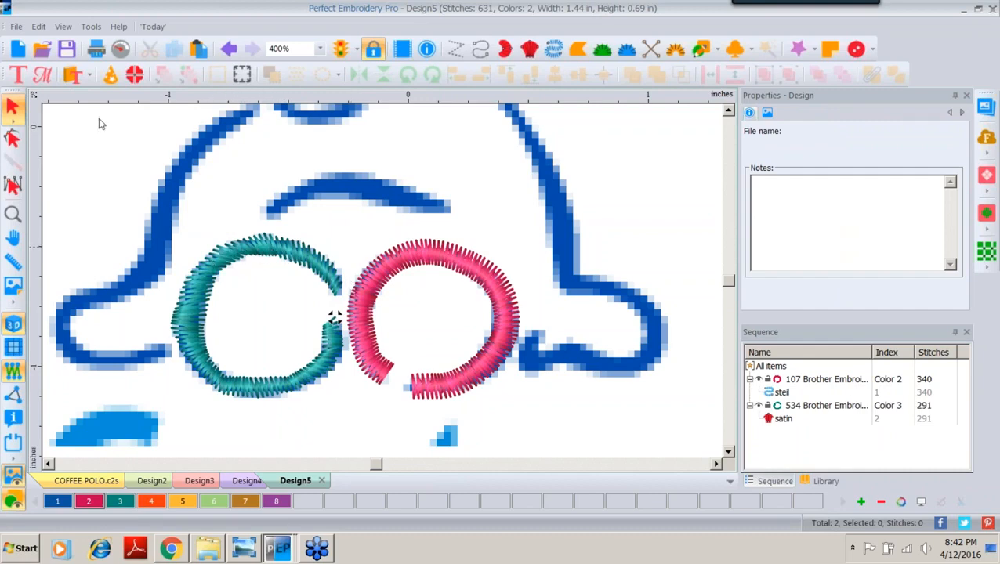
Adjust the inner ends of the teal ring's slanted angle lines to run straight across the column, and regenerate its stitches.
left_click(12, 137)
left_click_drag(247, 257, 207, 320)
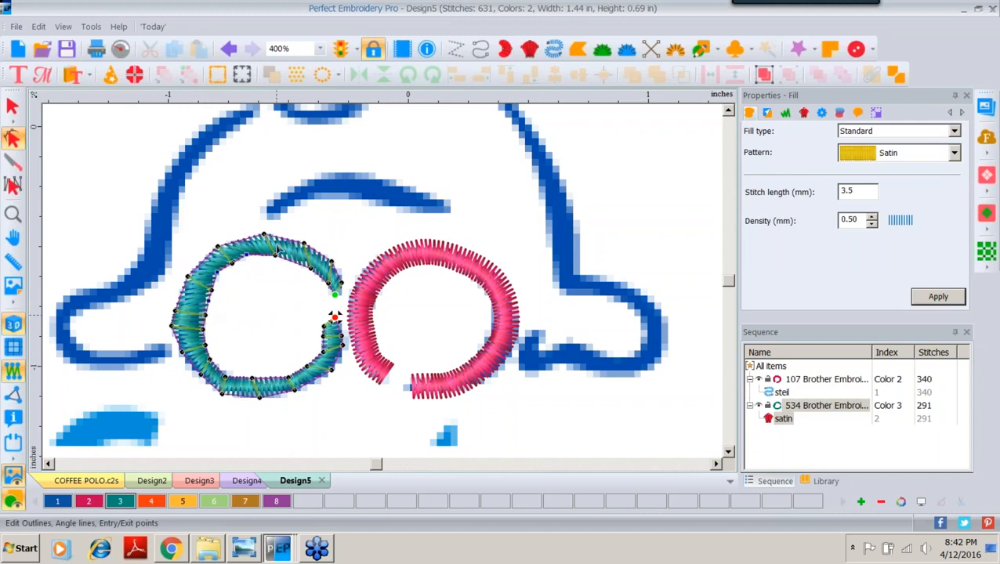
left_click_drag(274, 256, 296, 263)
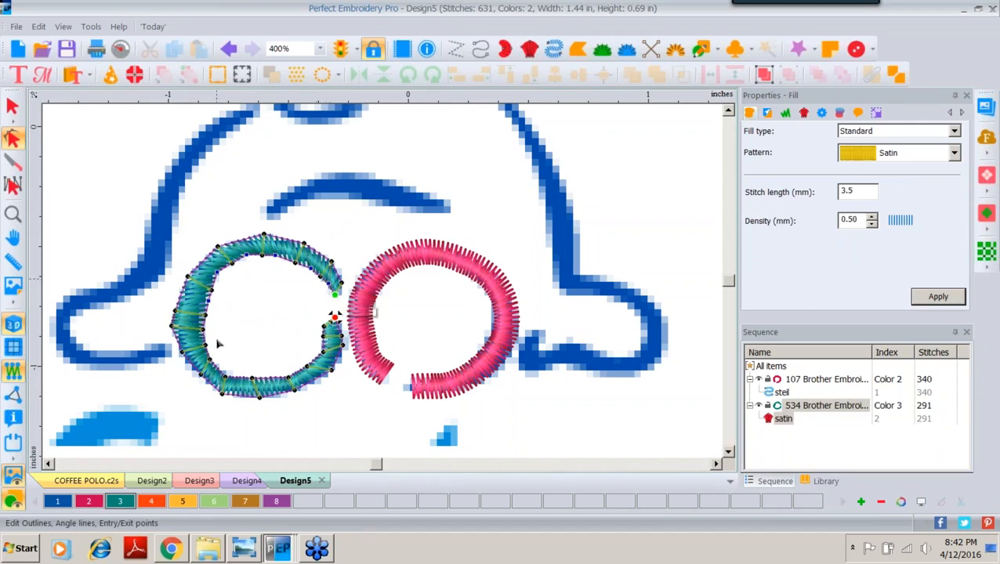
left_click_drag(210, 365, 229, 374)
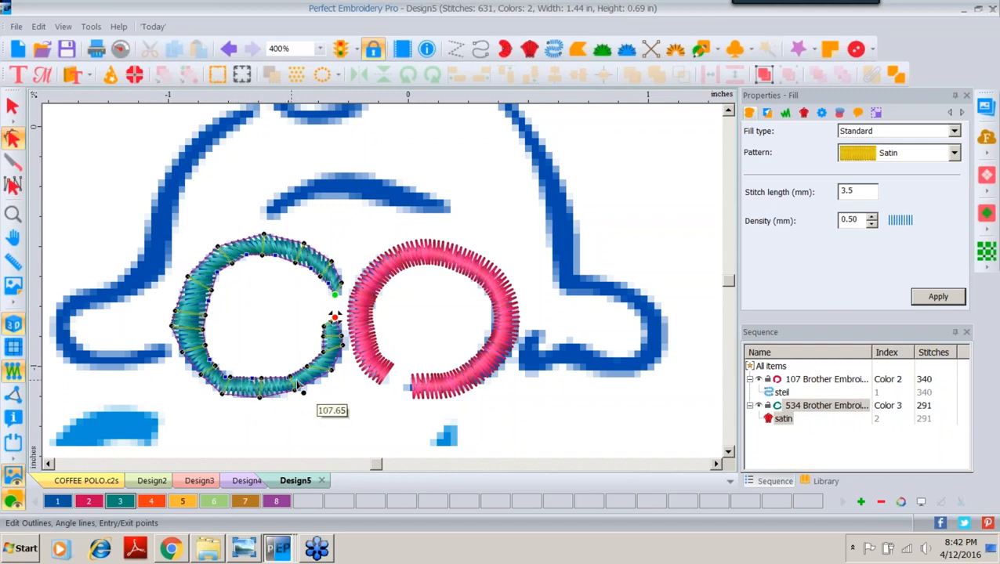
left_click(935, 298)
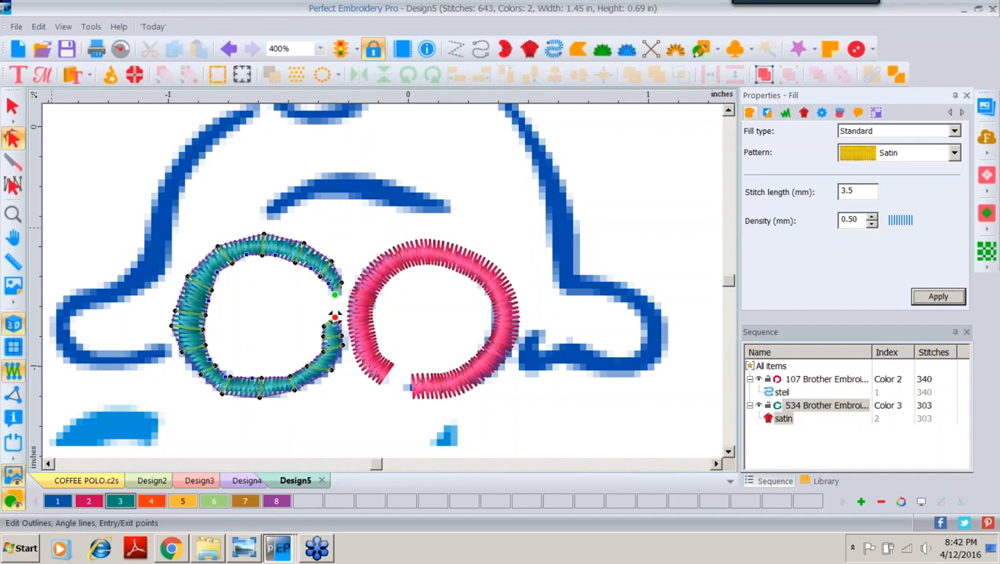
key("Escape")
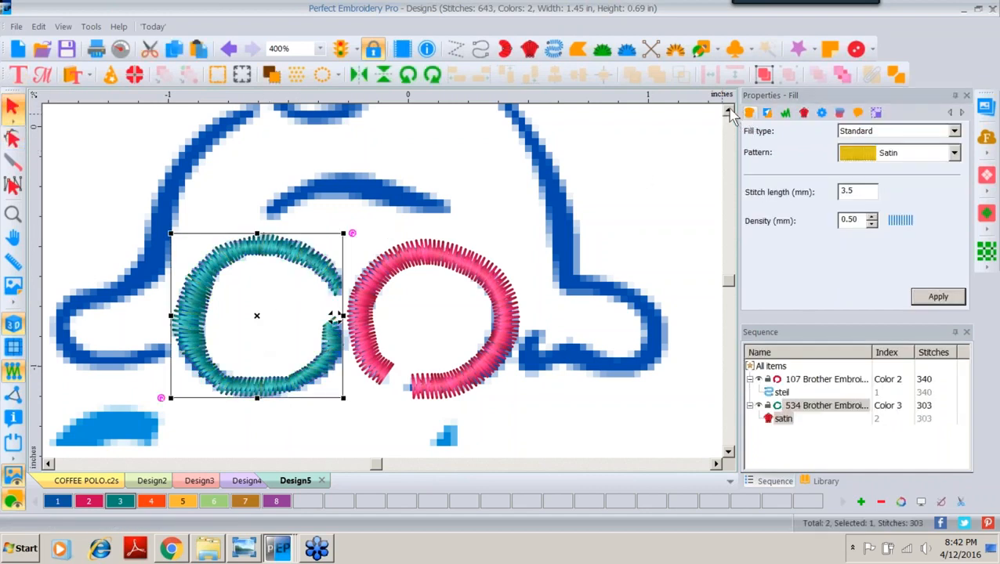
Using the Artwork tool in color 4, trace the outer edge of the bear's right-hand body line from the neck to the leg's top.
left_click(729, 114)
left_click(729, 114)
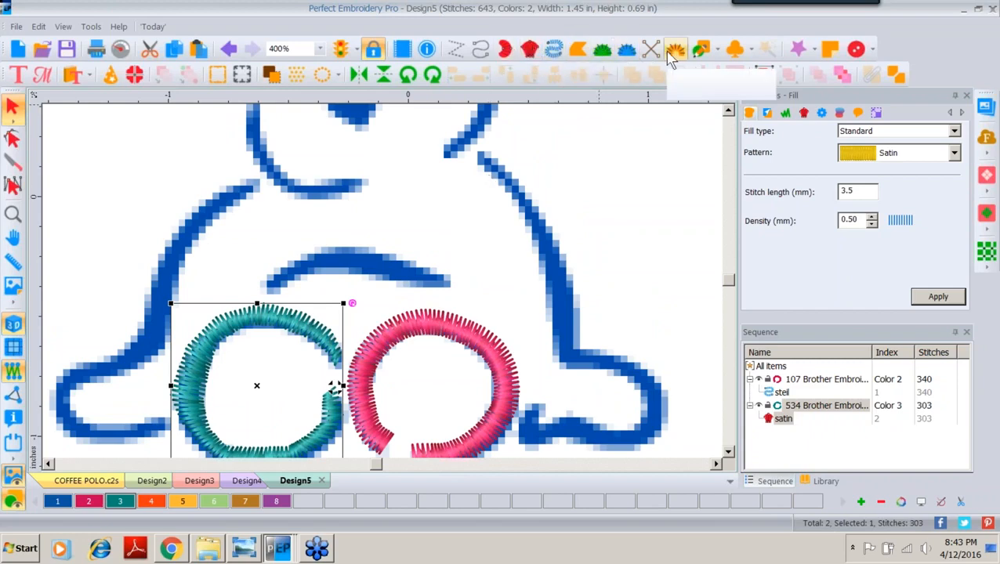
left_click(716, 49)
left_click(718, 72)
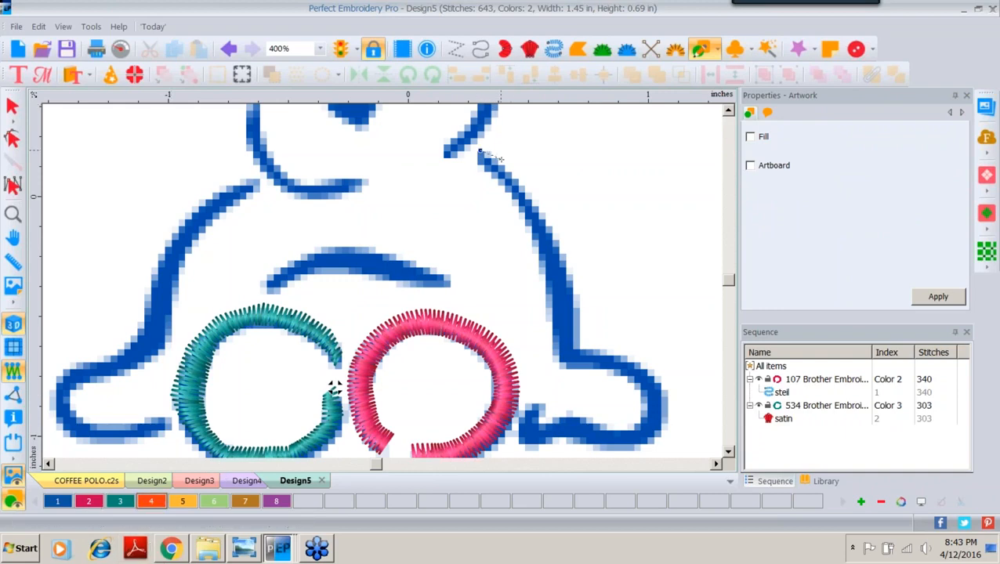
left_click(516, 177)
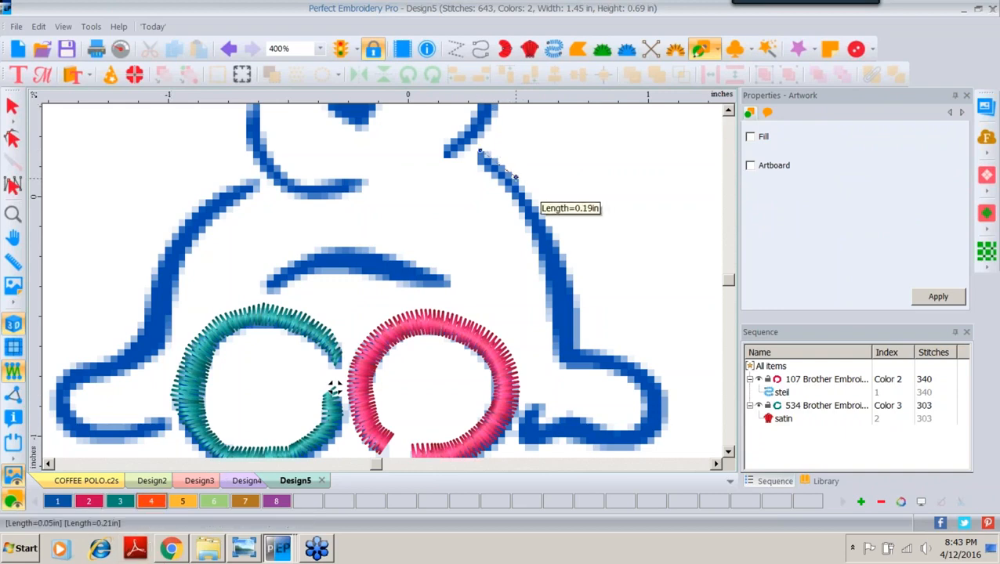
left_click(554, 226)
left_click(572, 288)
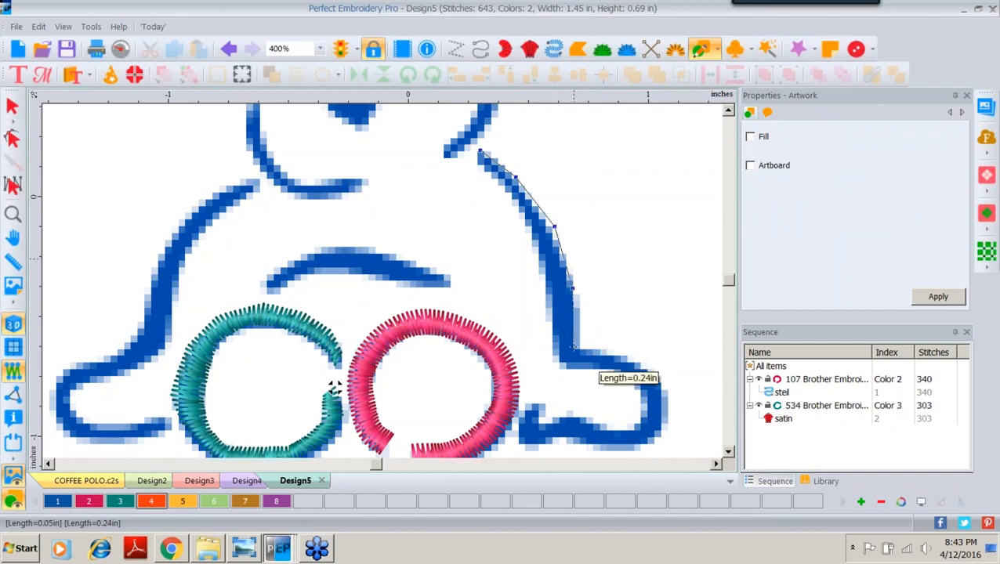
left_click(573, 348)
left_click(610, 351)
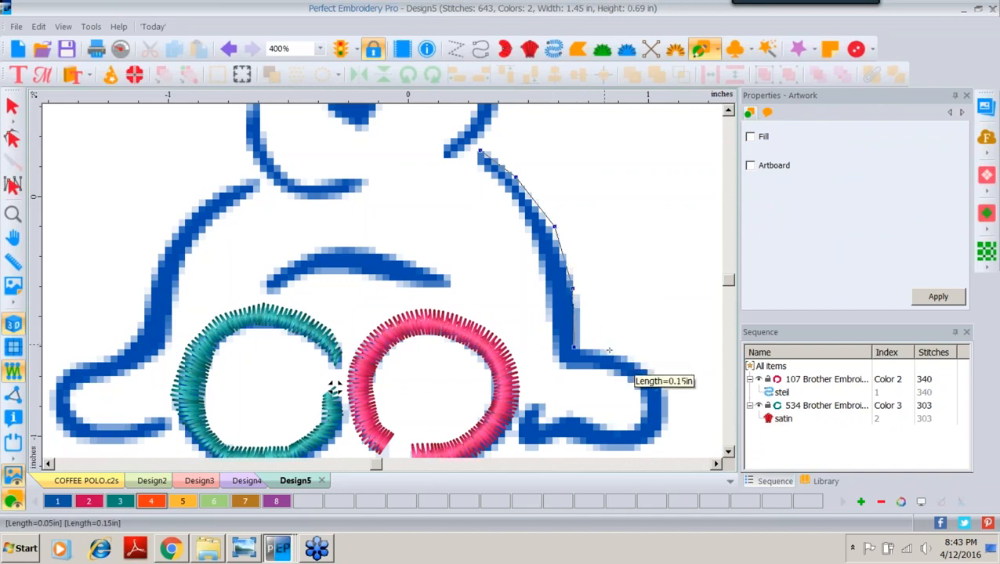
Continue the color 4 artwork outline around the outside of the bear's right-hand leg to the lower inner tip of the foot.
left_click(651, 373)
left_click(665, 395)
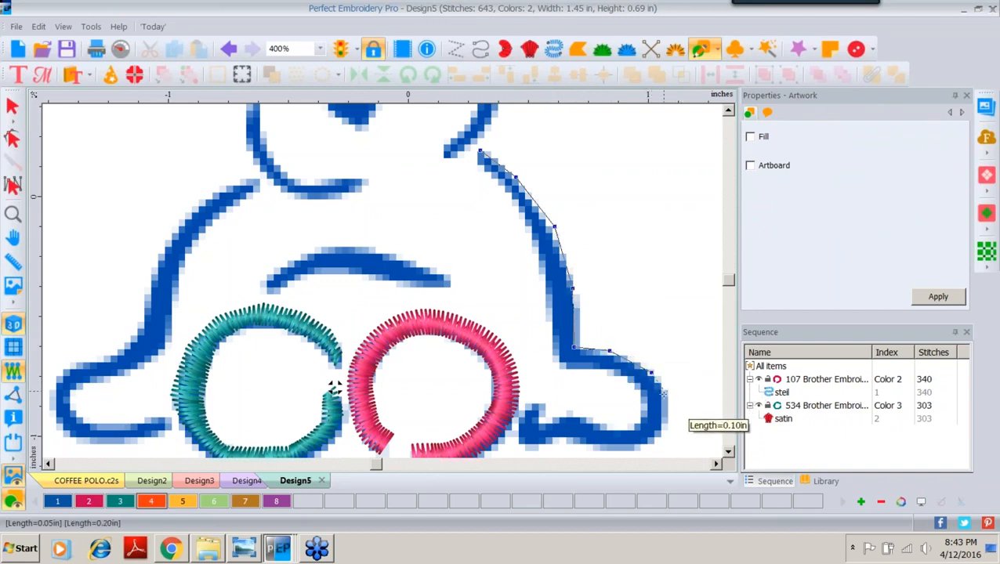
left_click(662, 435)
left_click(636, 452)
left_click(589, 450)
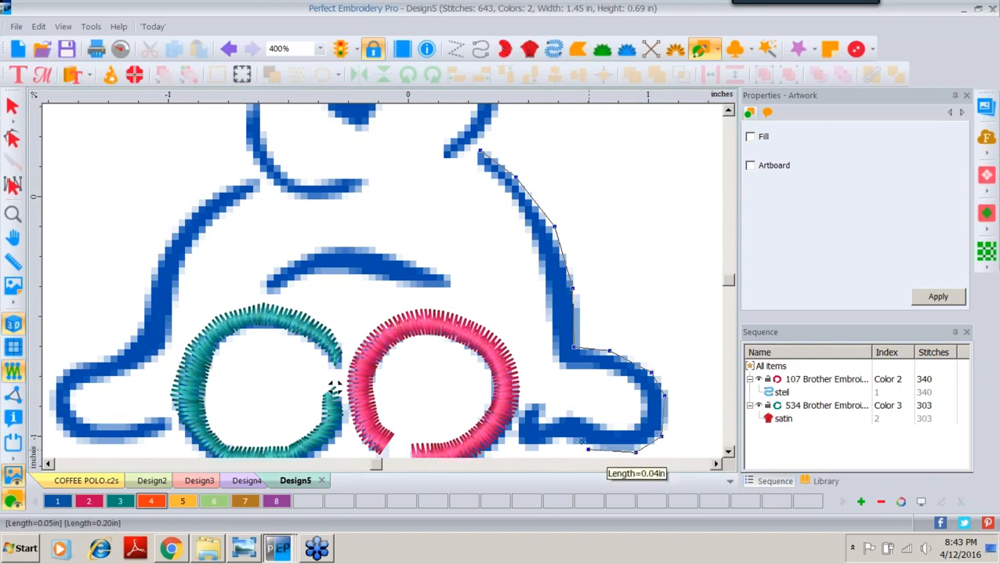
left_click(562, 436)
left_click(550, 444)
left_click(519, 444)
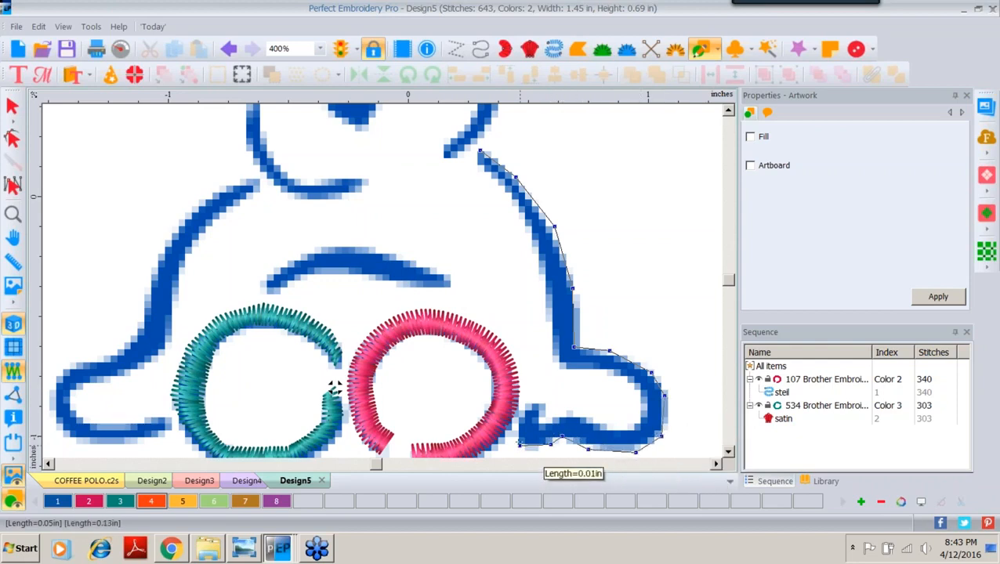
Trace the artwork outline around the foot line's inner tip and back along the leg's inner edge.
left_click(538, 407)
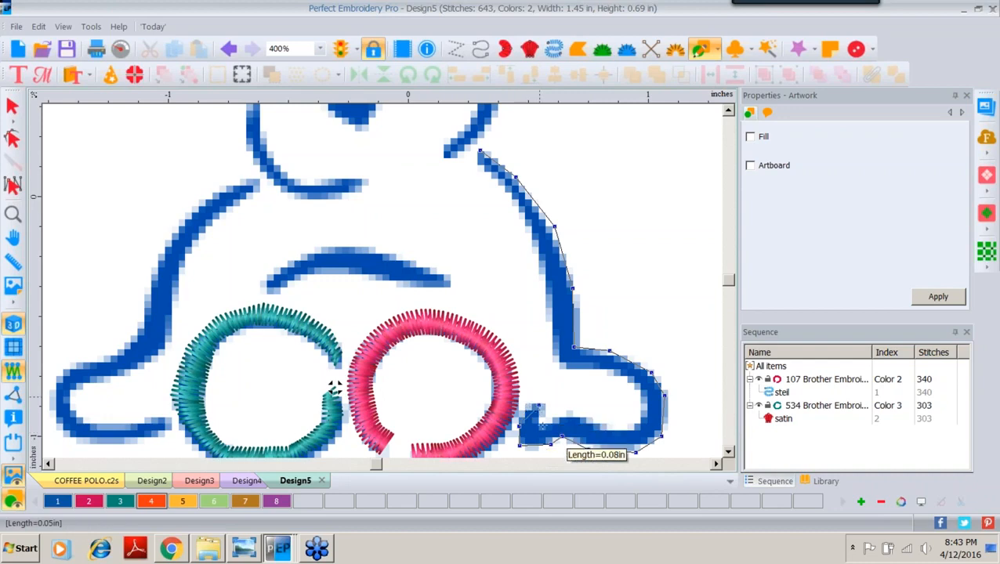
left_click(547, 418)
left_click(570, 416)
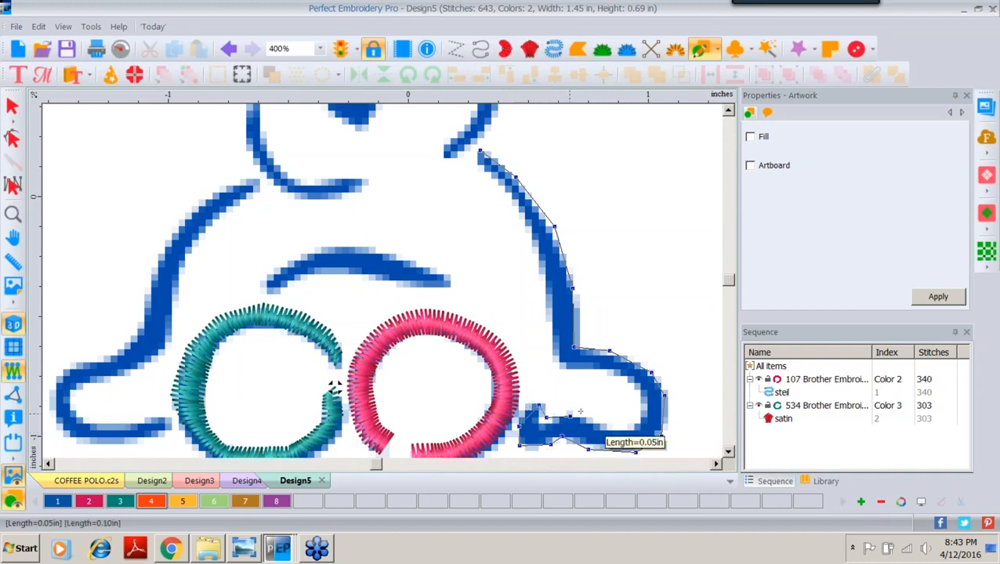
left_click(598, 424)
left_click(630, 427)
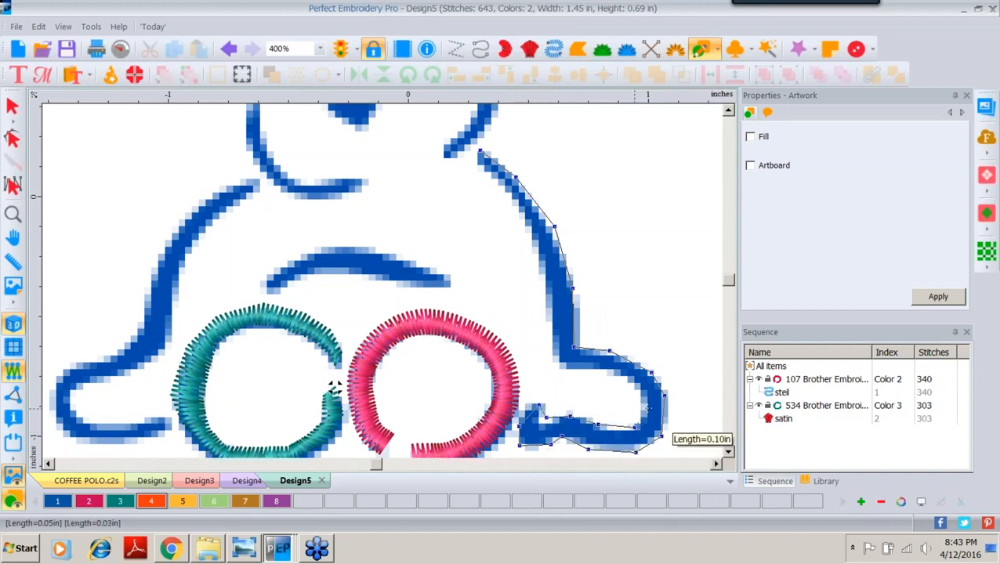
left_click(643, 400)
left_click(622, 376)
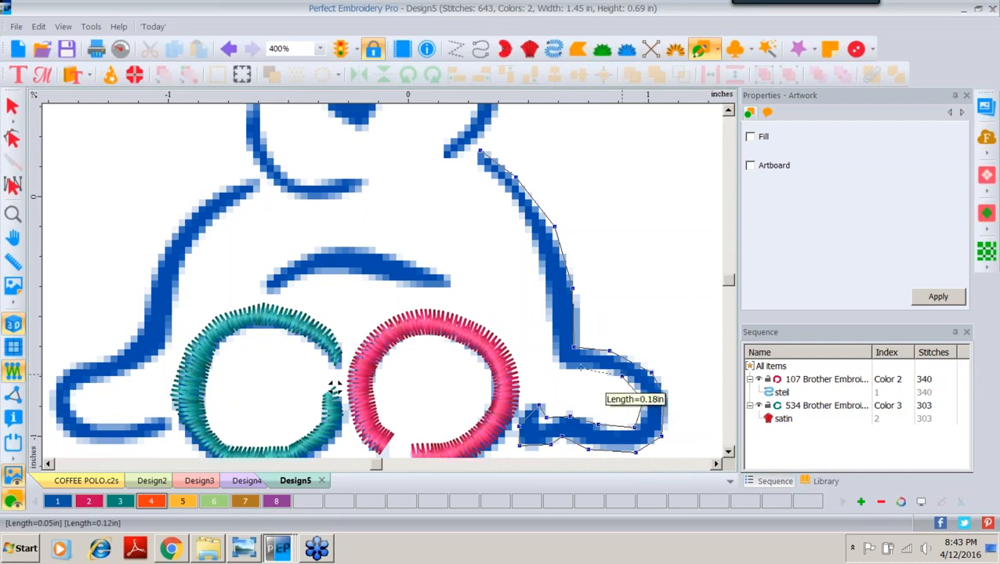
Trace the inner edge of the right-hand body line up to the neck and finish the artwork shape.
left_click(556, 366)
left_click(548, 304)
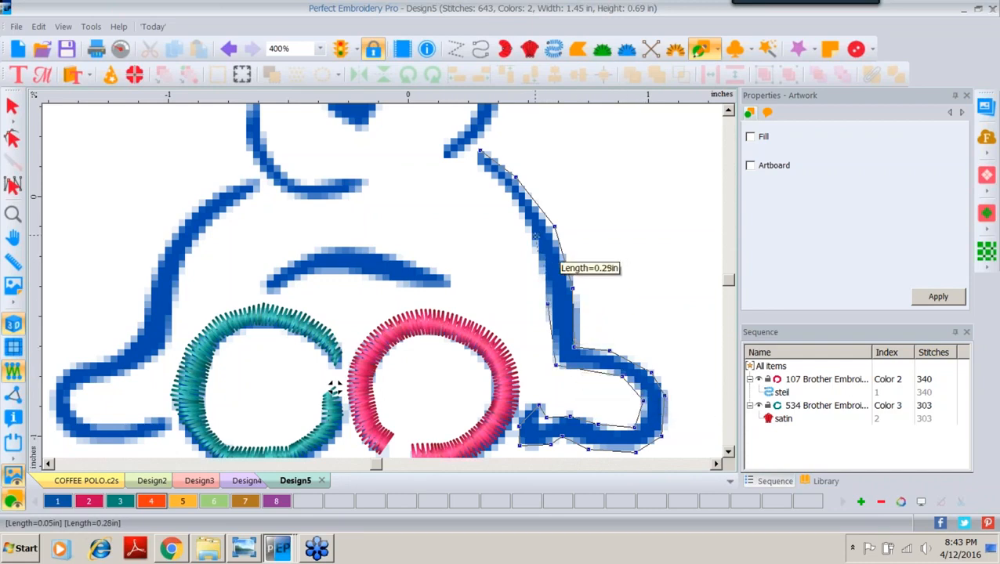
left_click(535, 236)
left_click(501, 185)
left_click(478, 159)
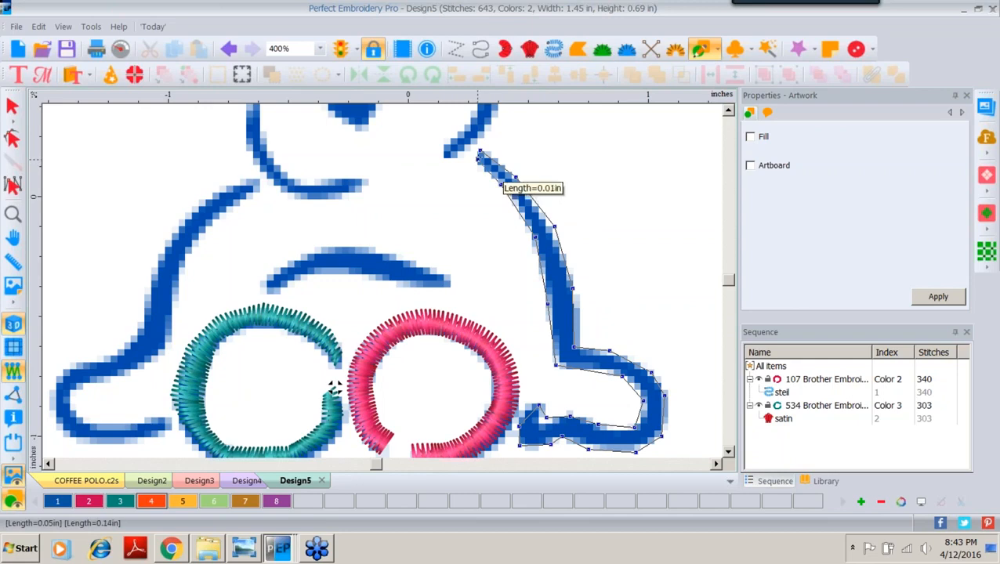
left_click(478, 157)
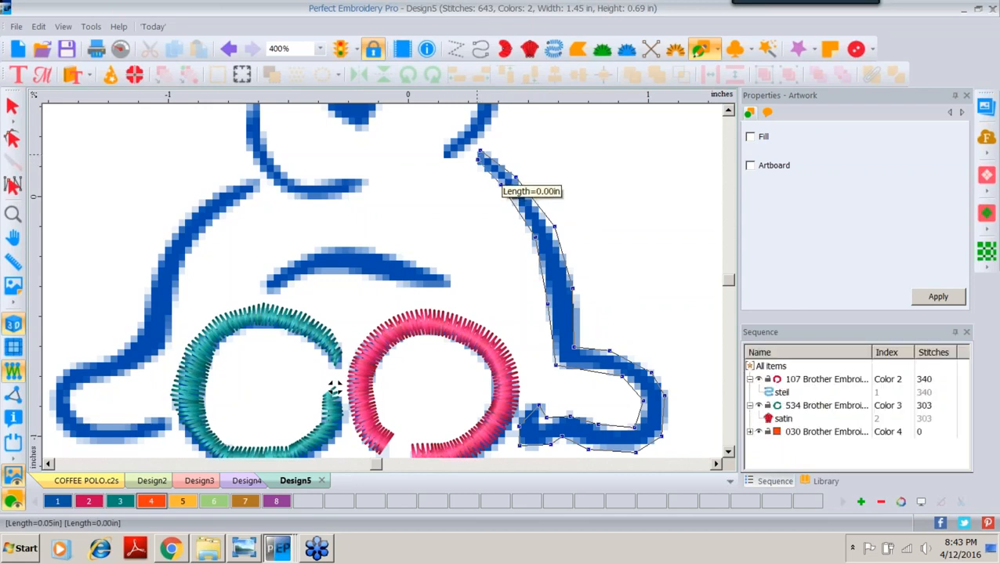
Close the body-line artwork outline and convert its points to Smooth.
left_click(11, 141)
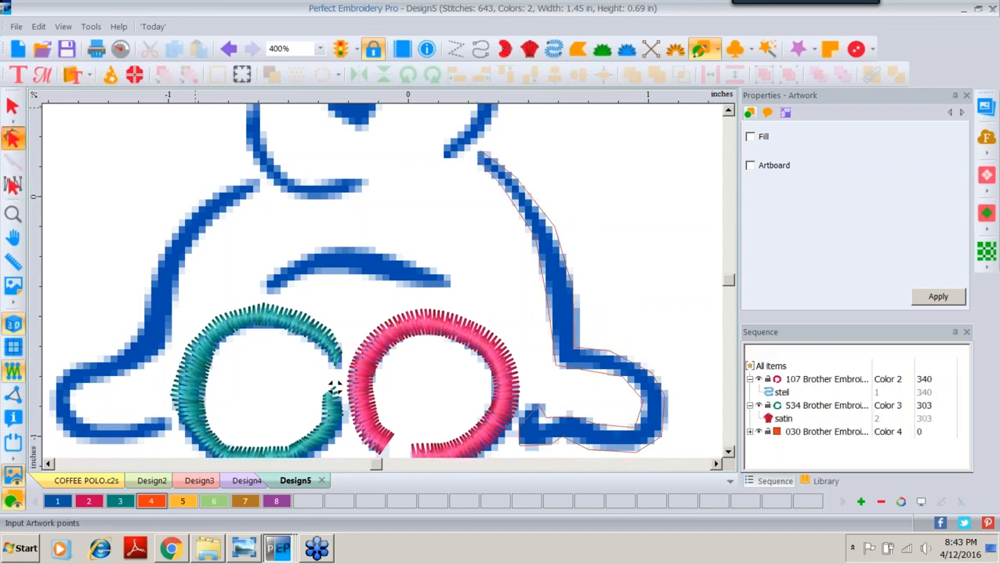
right_click(480, 157)
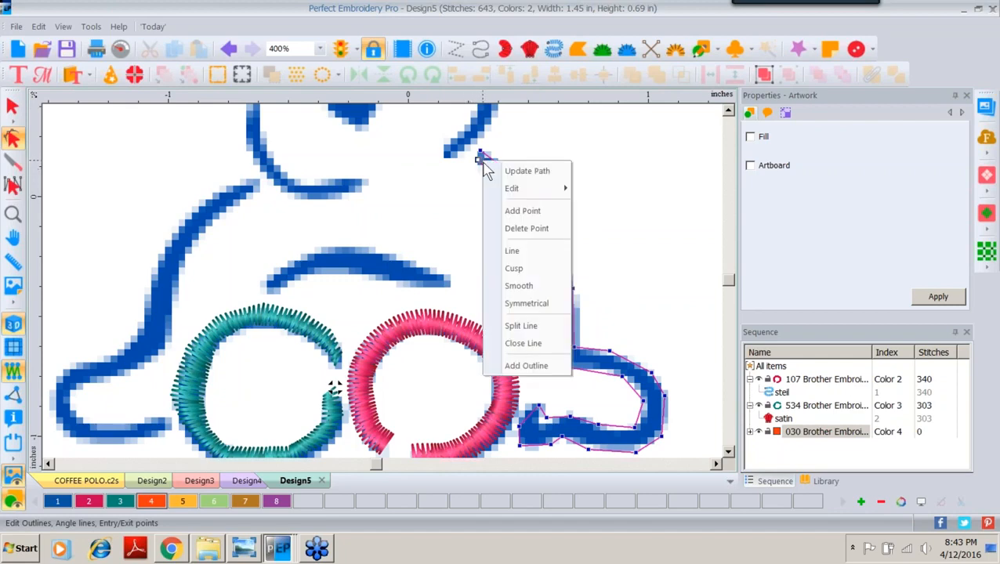
left_click(539, 344)
left_click_drag(436, 177, 696, 454)
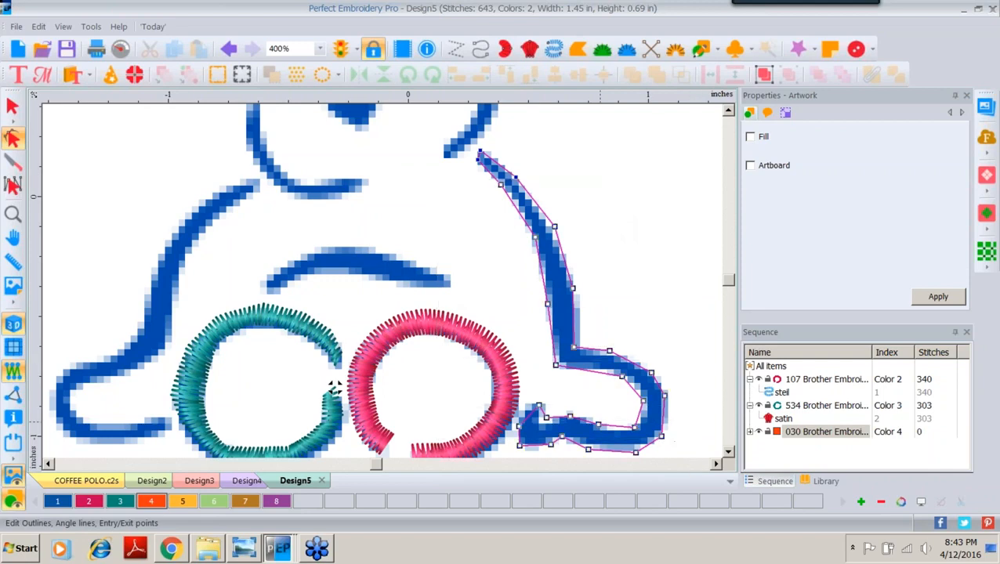
right_click(574, 291)
left_click(602, 416)
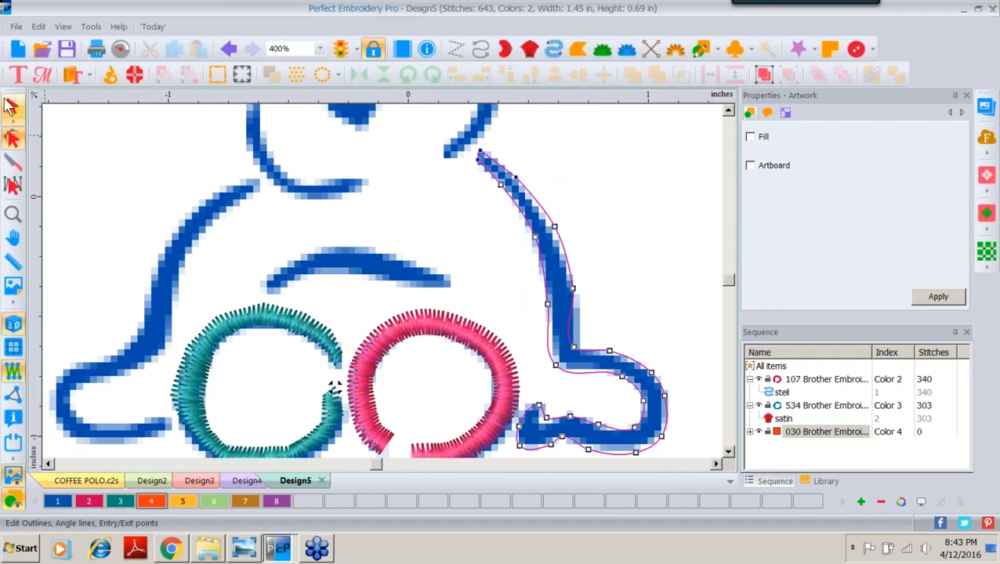
Convert the right-hand body-line artwork to Satin and show the whole bear design.
left_click(12, 106)
right_click(547, 242)
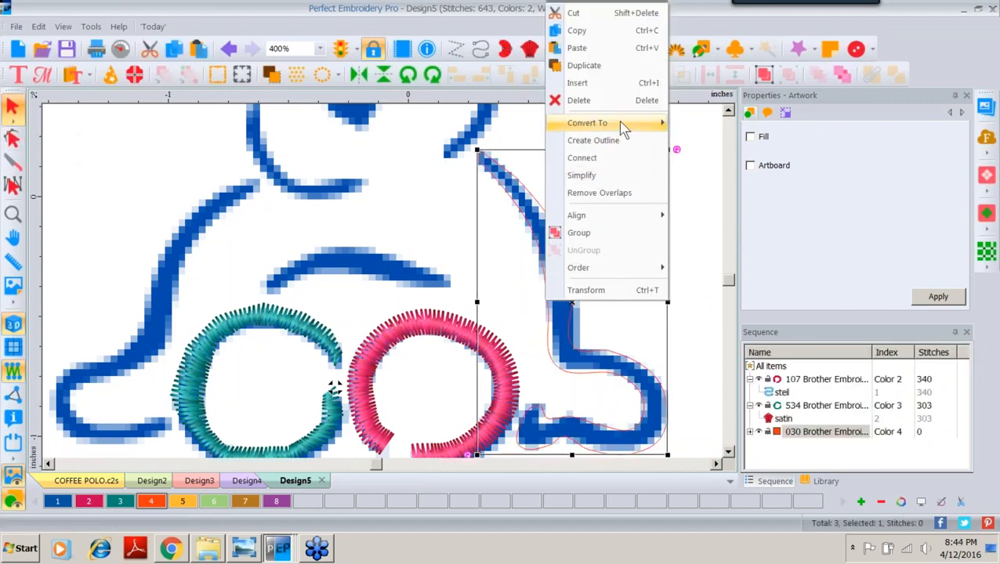
mouse_move(619, 124)
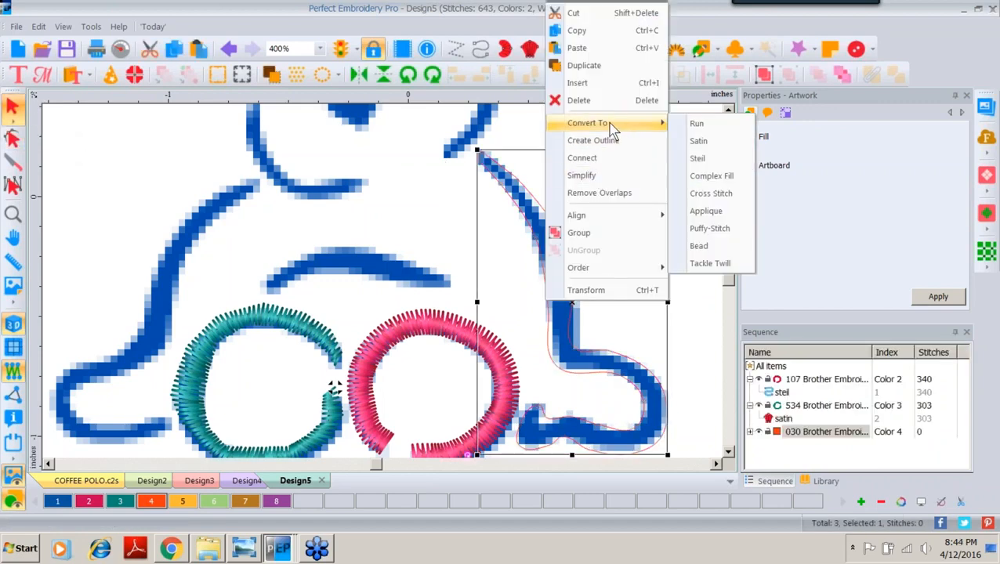
left_click(700, 141)
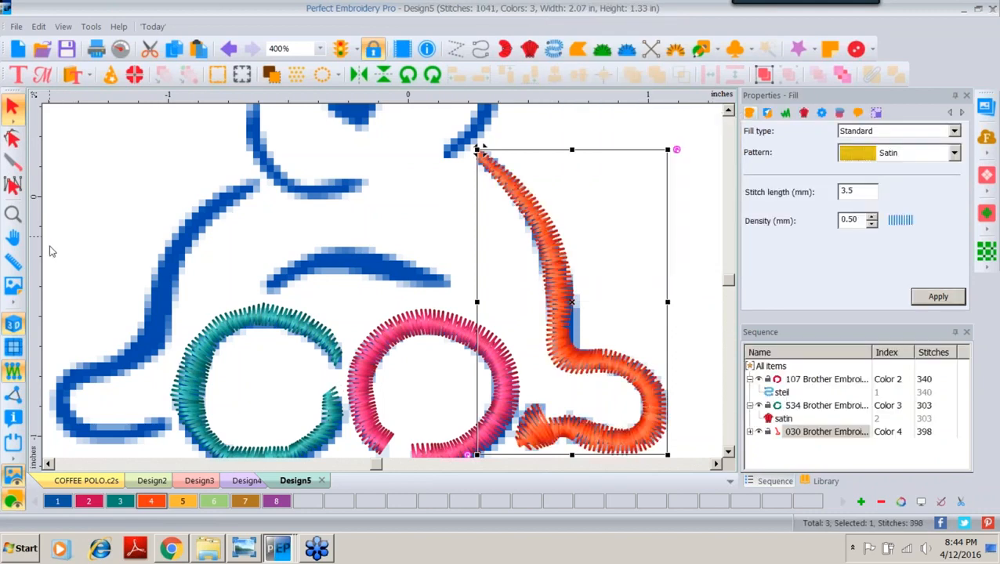
double_click(11, 221)
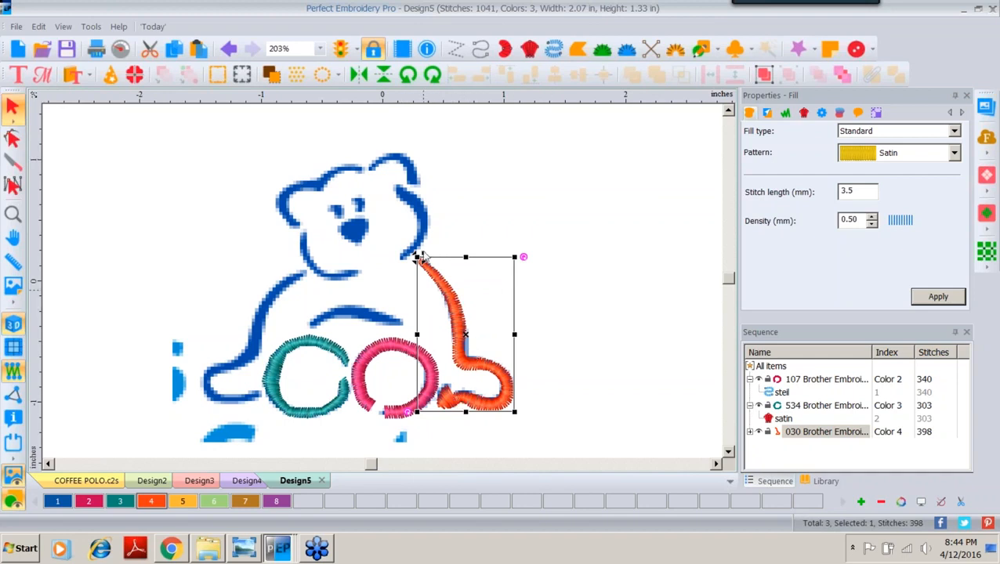
Open the finished design cac bear 0 satin 1.c2s and compare it with Design5.
left_click(42, 48)
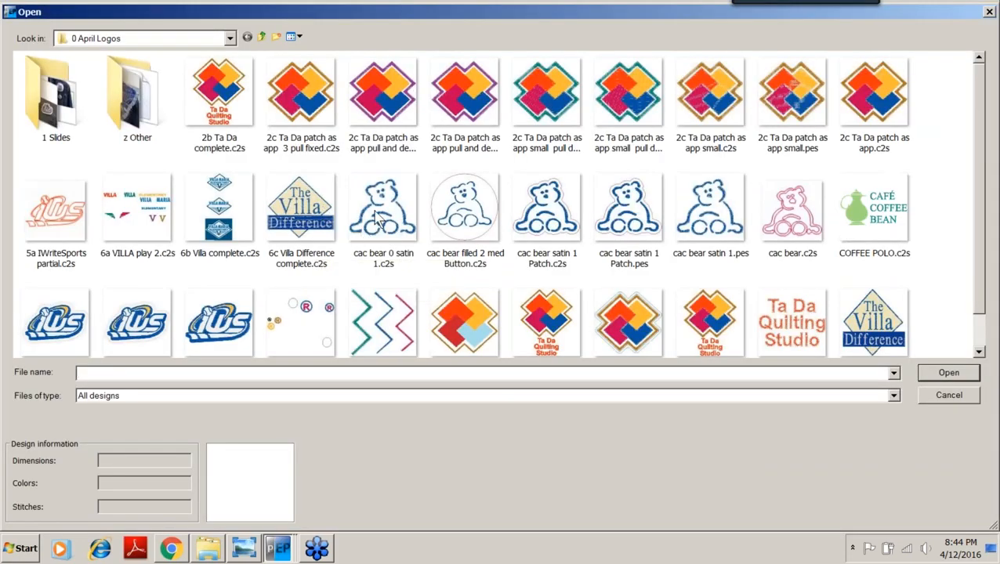
left_click(375, 227)
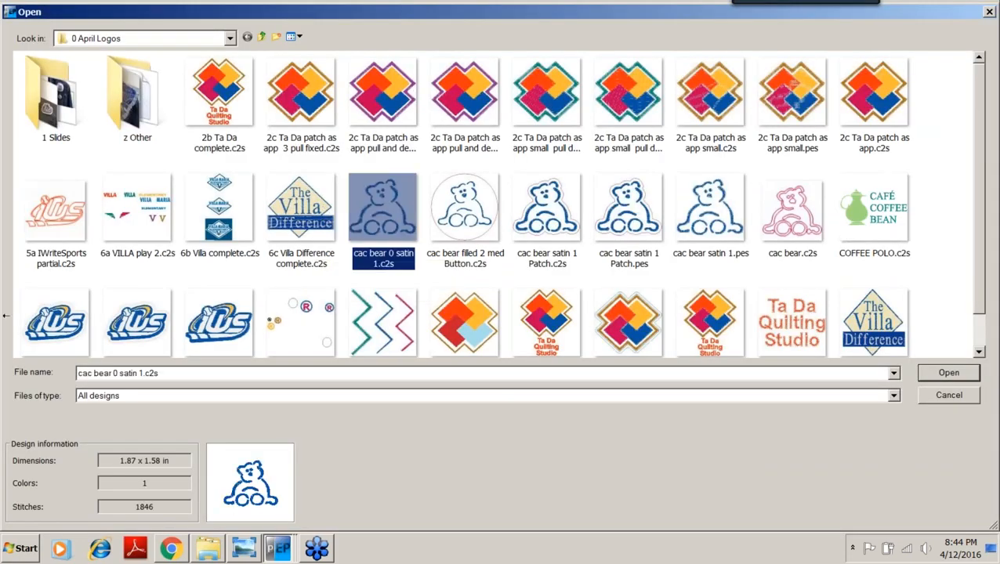
double_click(396, 218)
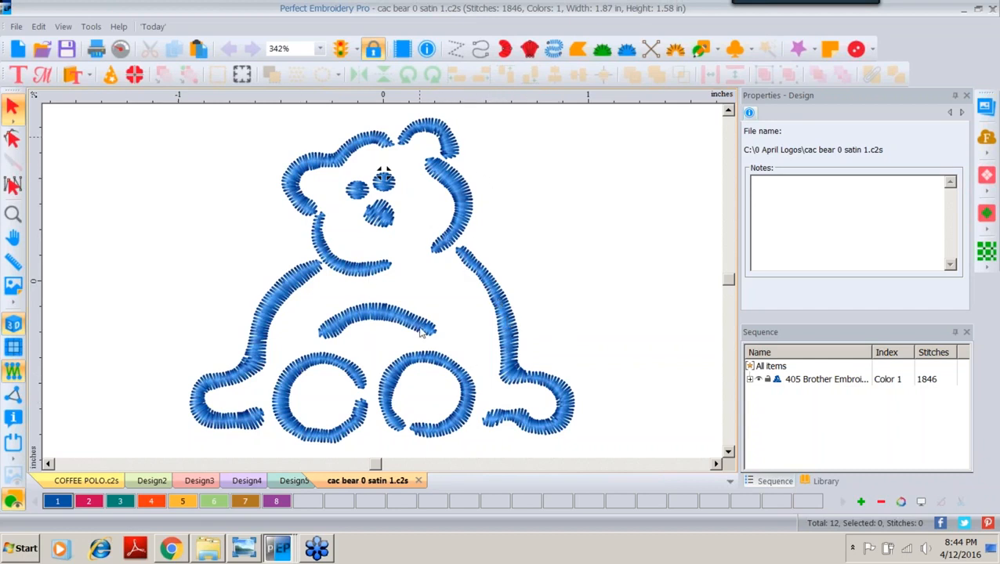
left_click(295, 480)
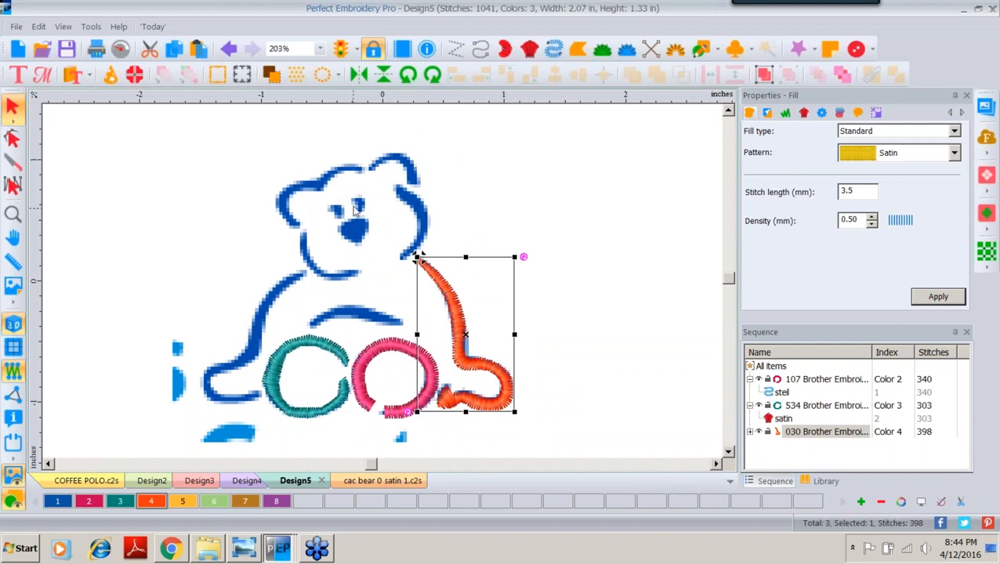
left_click(359, 481)
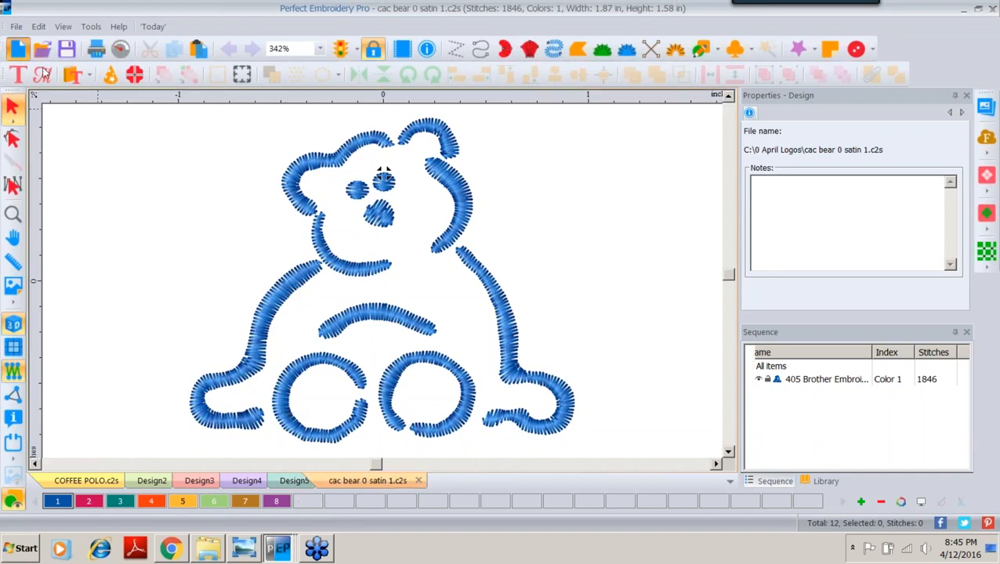
Create a new blank design and open 5a IWriteSports partial.c2s from the 0 April Logos folder.
left_click(19, 51)
left_click(42, 52)
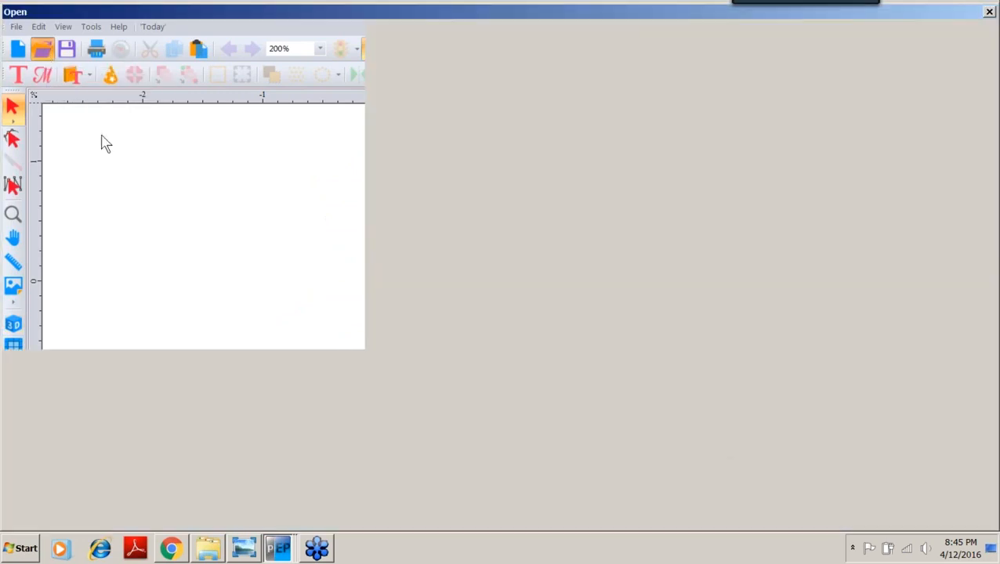
left_click(44, 219)
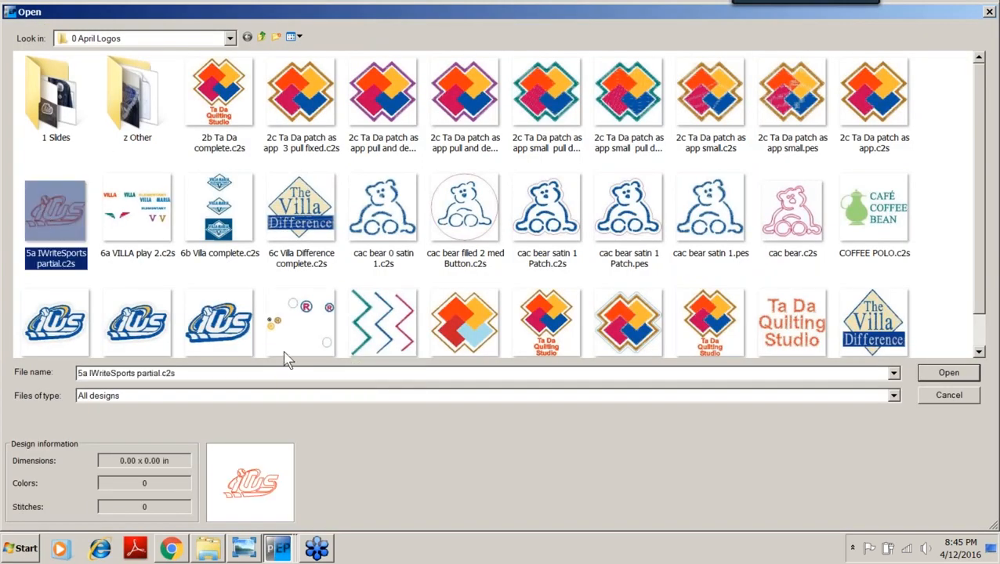
double_click(49, 204)
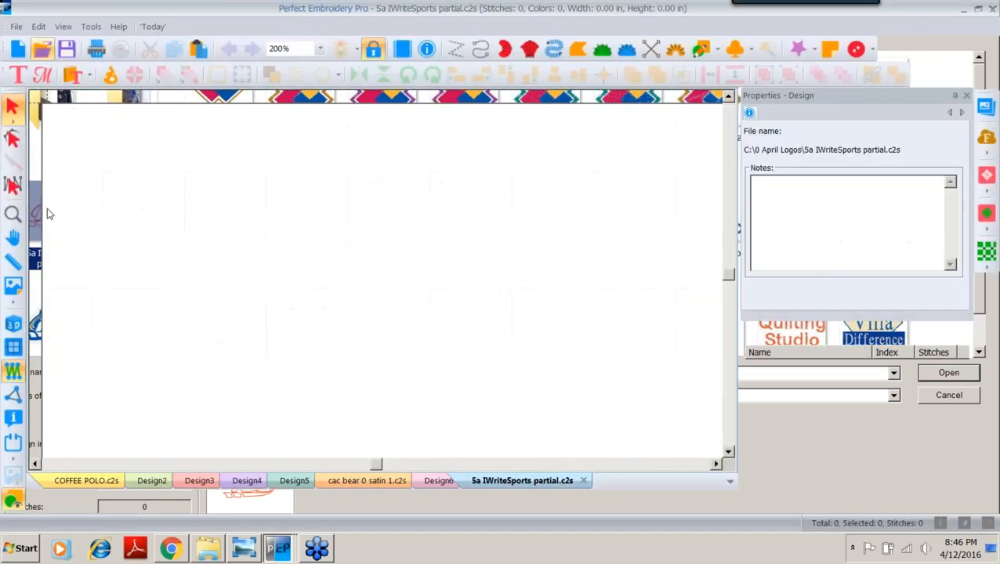
Select the IWS logo backdrop and lighten it to about the middle of the lightness range.
left_click(13, 287)
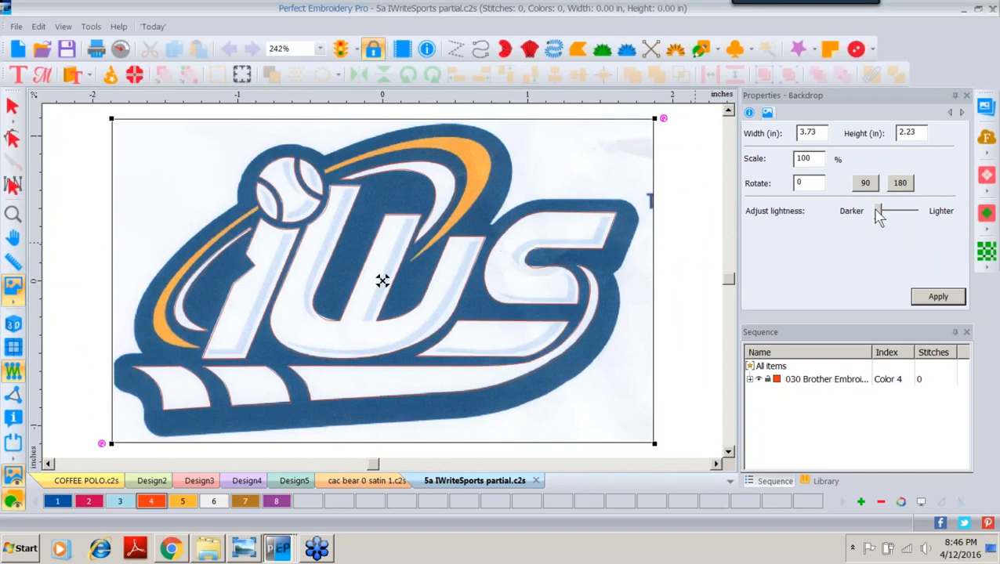
left_click_drag(881, 215, 900, 218)
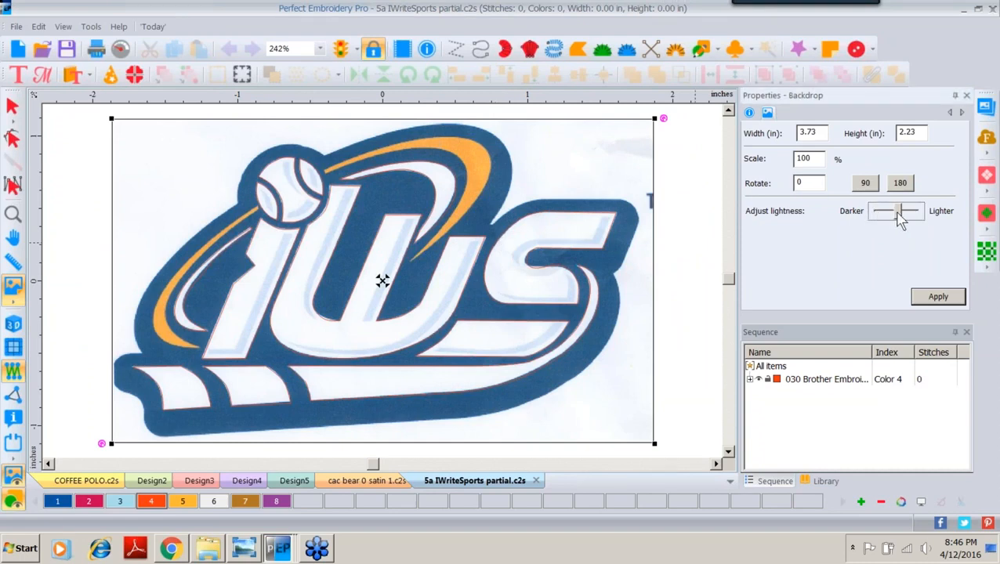
left_click(932, 296)
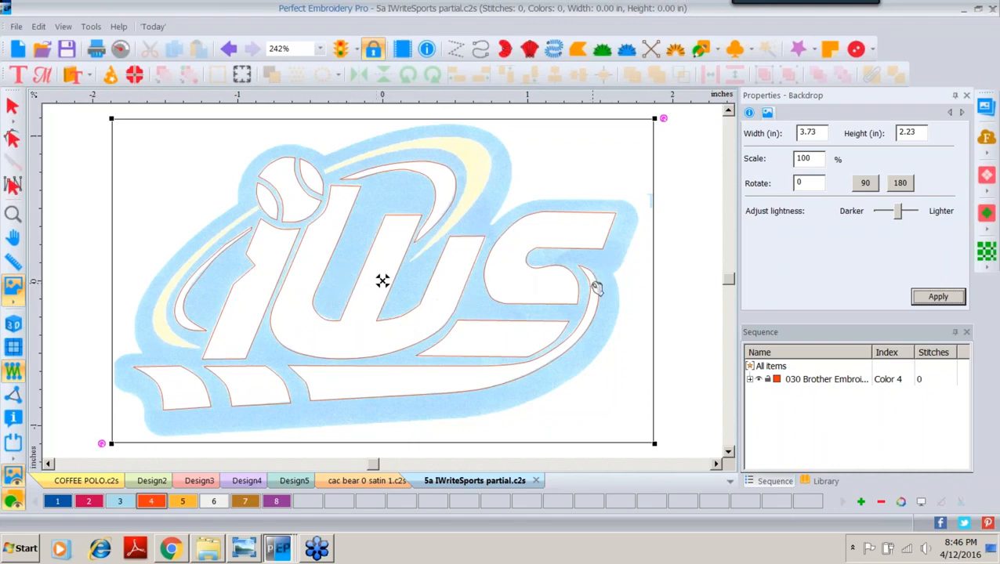
Bring the backdrop's lightness back near the darkest end, and follow it with the lightest setting so only the artwork outlines show.
left_click_drag(901, 213, 885, 214)
left_click(937, 300)
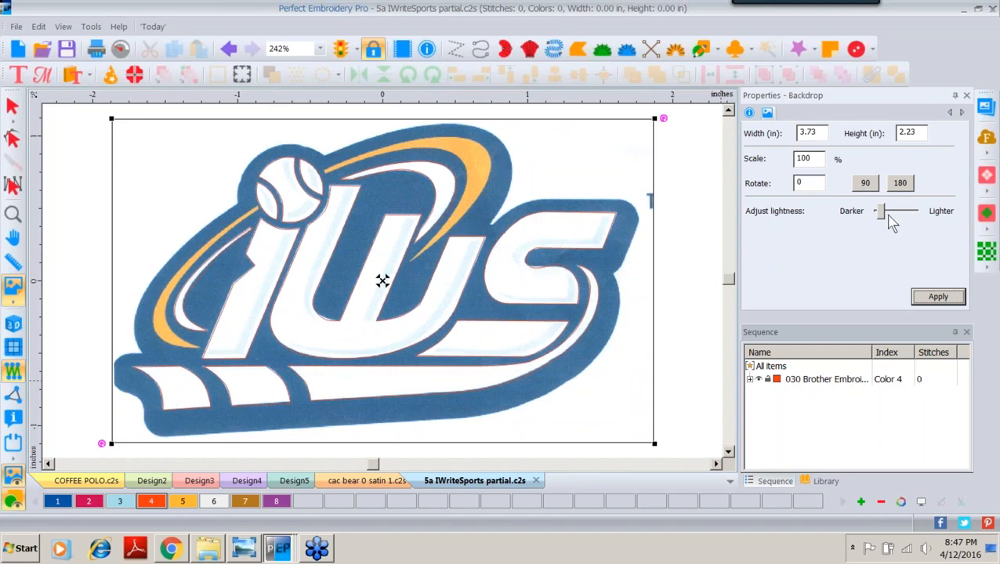
left_click_drag(881, 213, 919, 212)
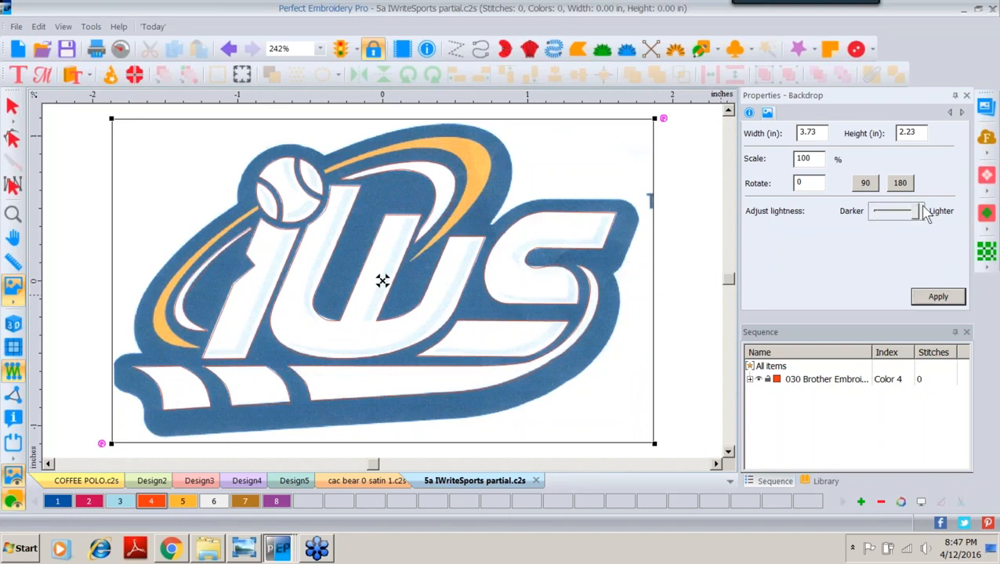
left_click(933, 302)
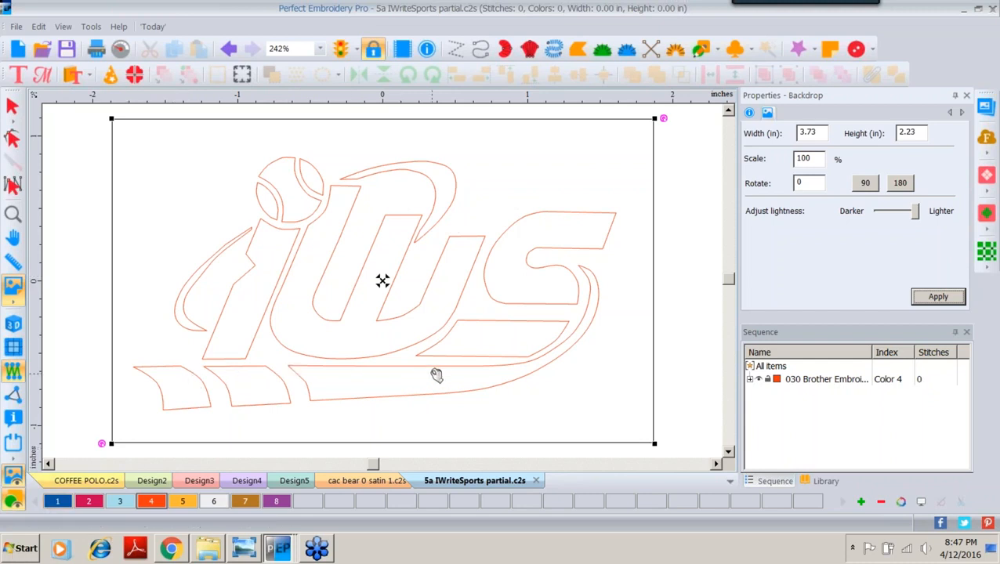
Expand the 030 Brother color group in the sequence and go through its artwork pieces one by one to examine their stitching order.
left_click(750, 379)
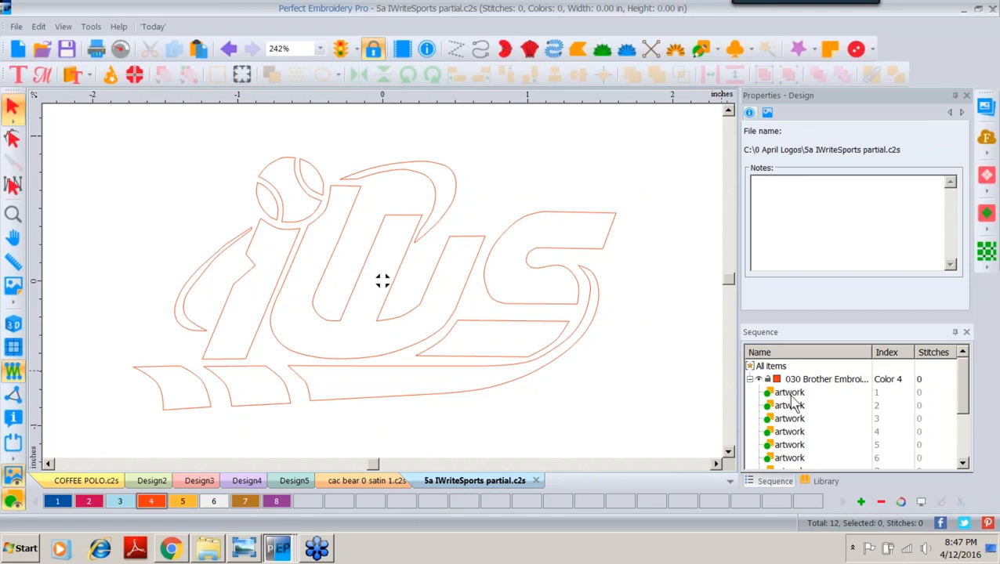
left_click(791, 395)
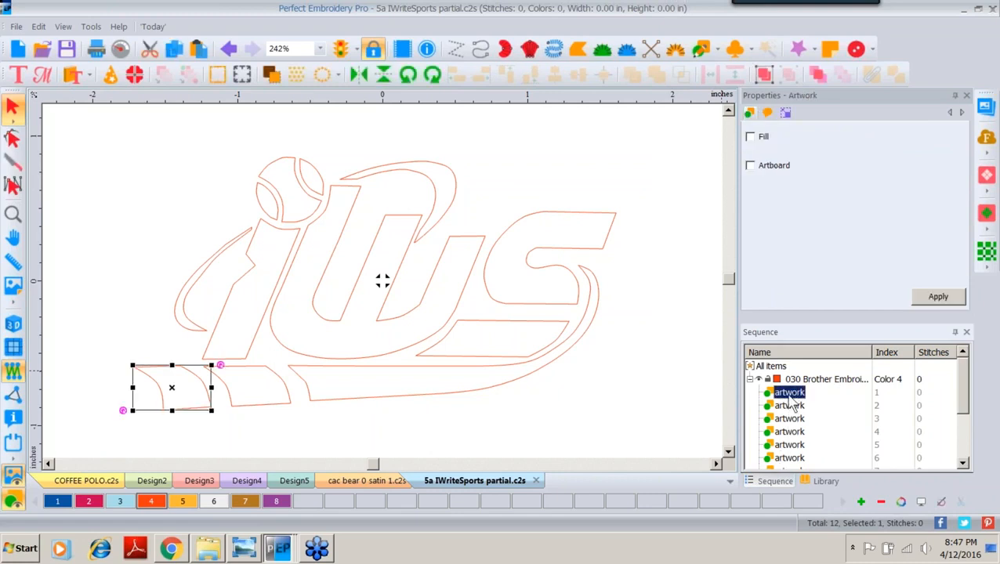
key("Down")
key("Down")
key("Down")
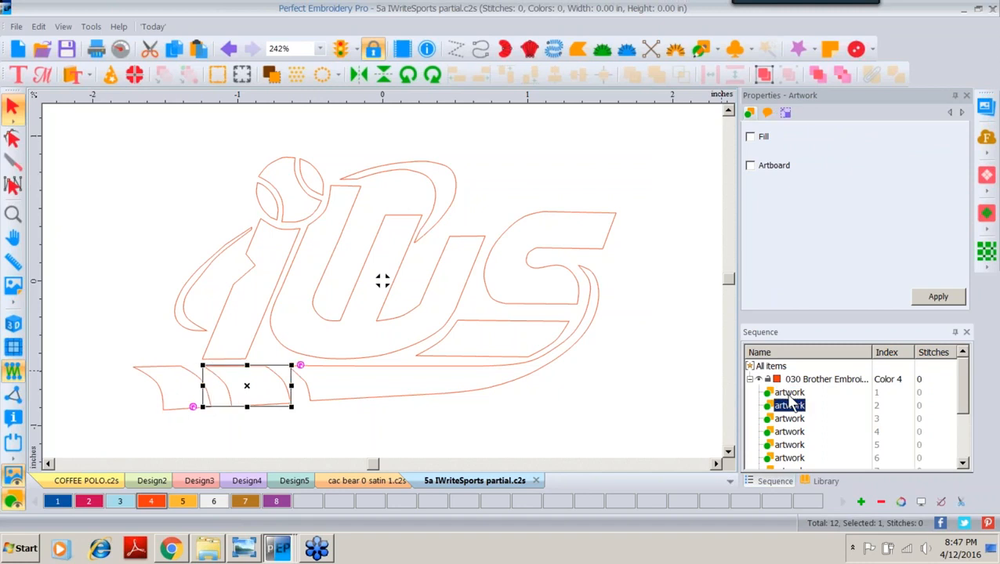
key("Down")
key("Down")
key("Down")
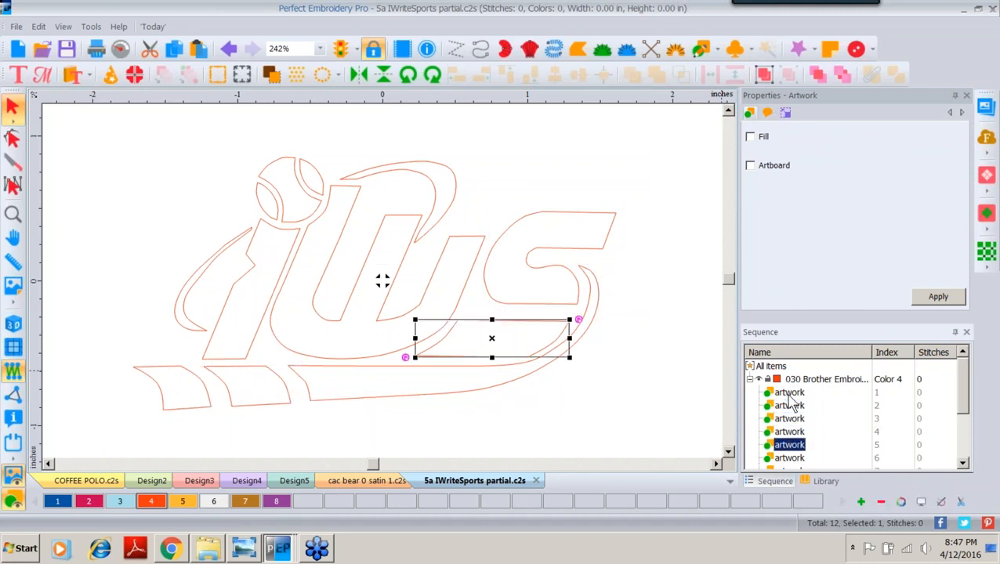
key("Down")
key("Down")
key("Down")
key("Down")
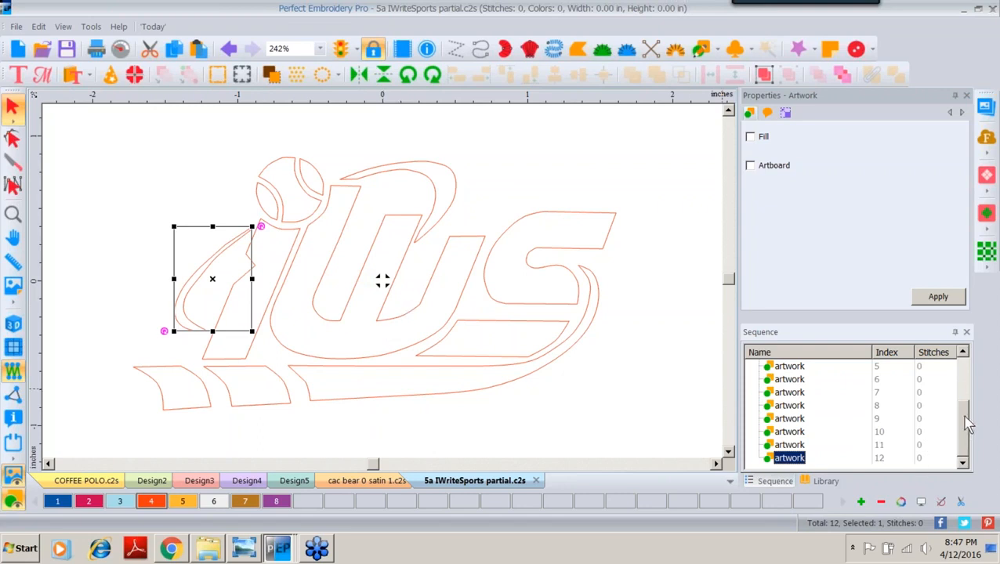
left_click_drag(964, 413, 961, 380)
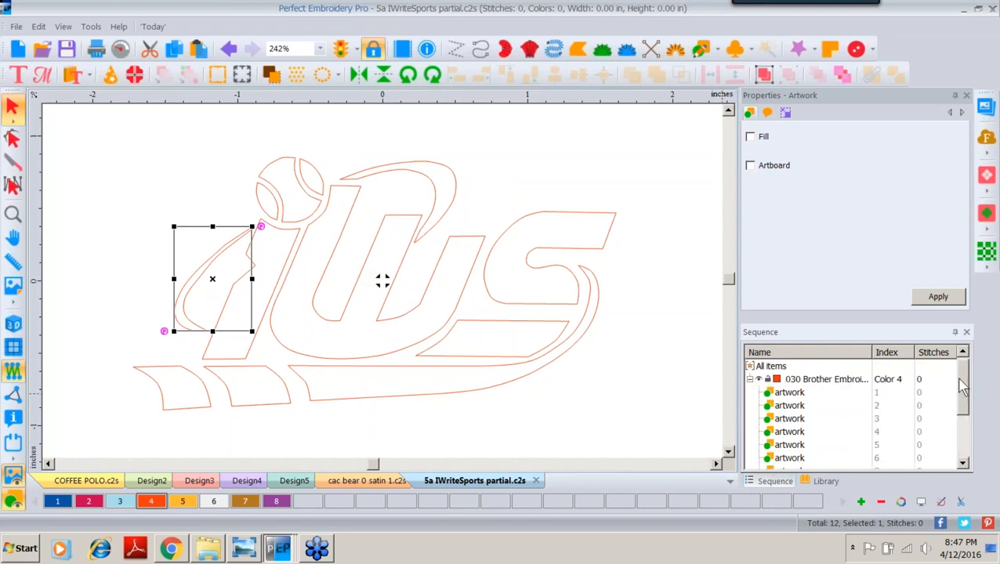
Select all the logo's artwork in the color group, convert it to Complex Fill, and turn on the 3D stitch view.
left_click(821, 380)
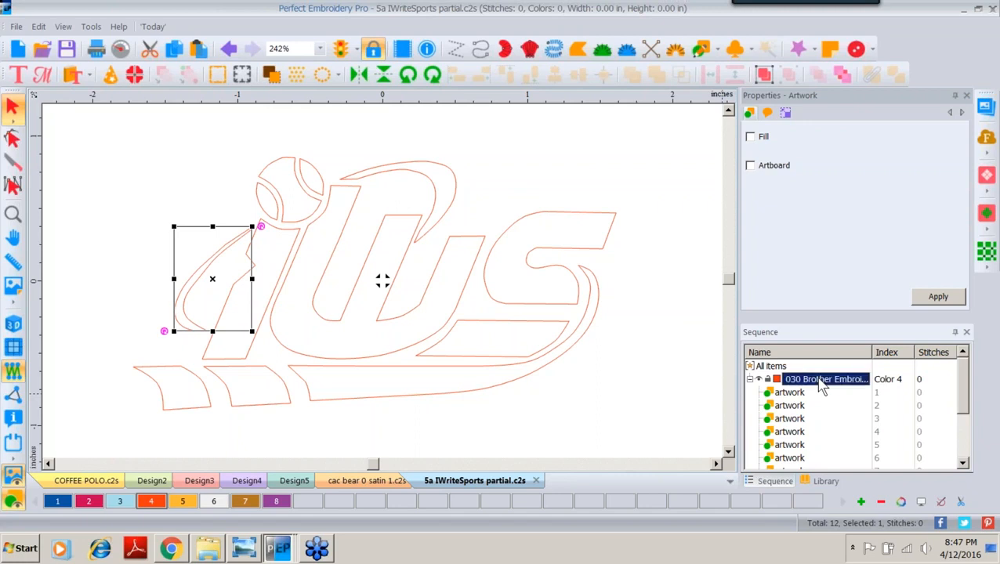
right_click(254, 228)
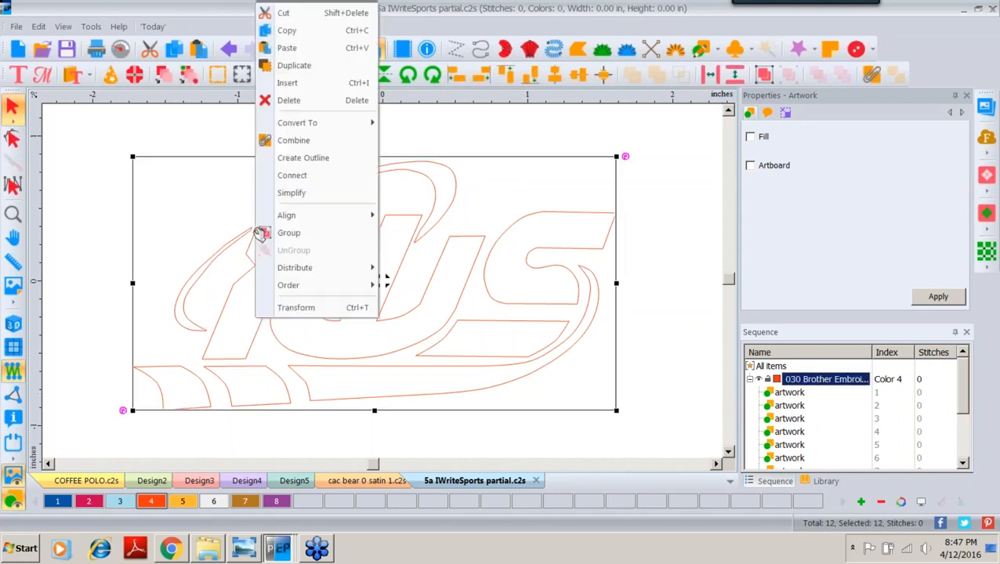
left_click(255, 228)
right_click(279, 215)
mouse_move(337, 337)
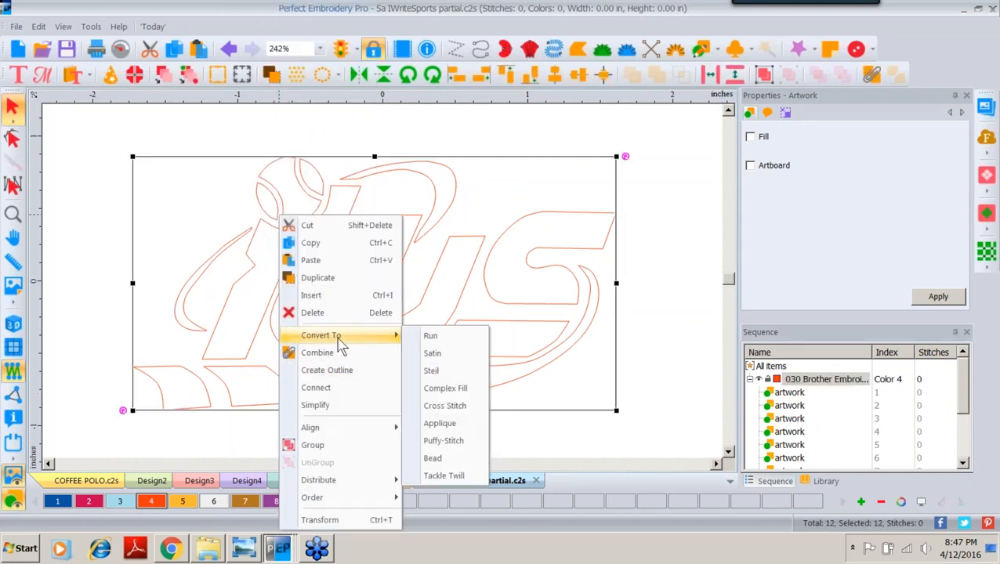
left_click(438, 392)
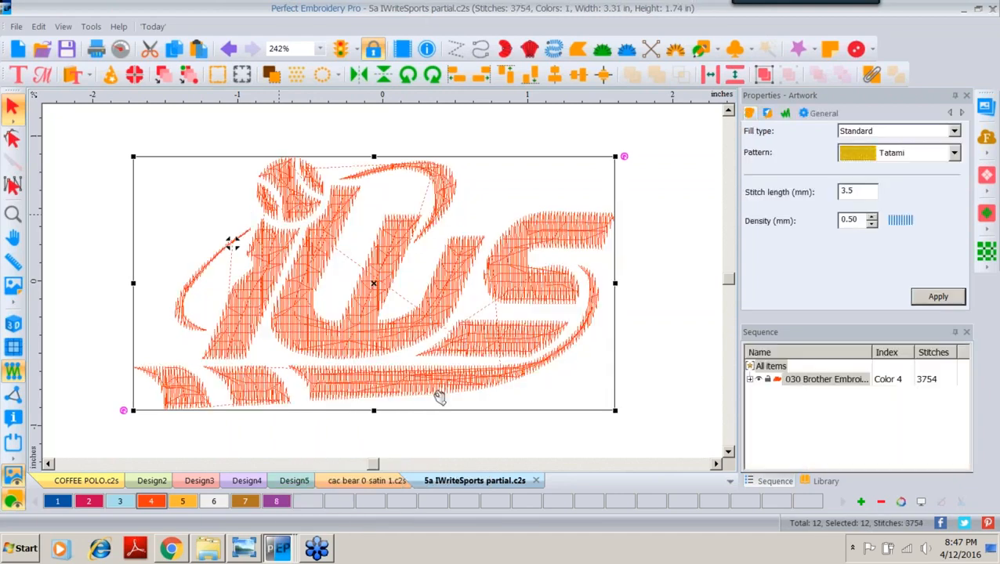
left_click(13, 326)
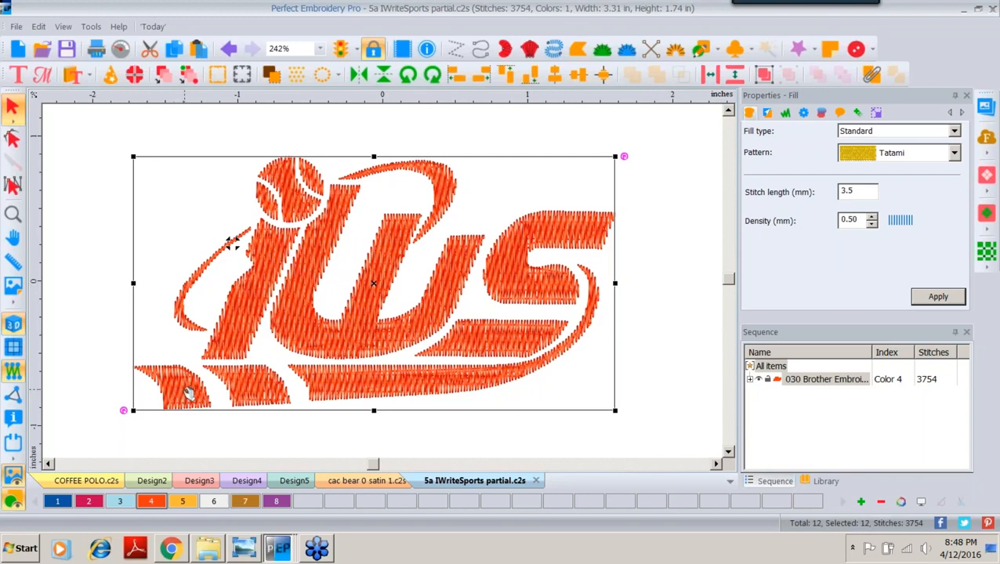
With the Run tool, draw two connecting stitches, each about 0.18 in long, across the gaps between the three stripe segments below the letters.
left_click(481, 50)
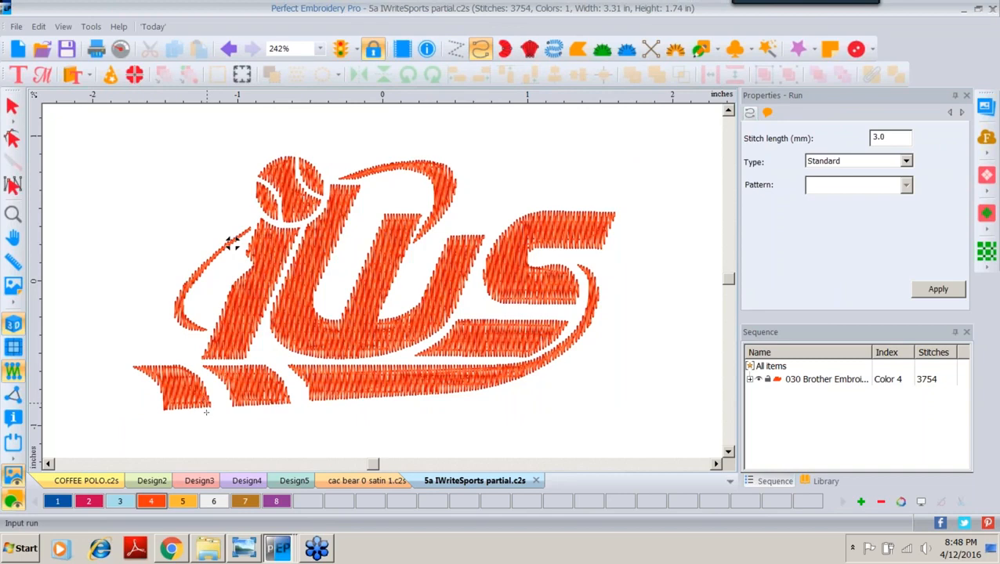
key("ctrl")
key("ctrl")
left_click(207, 404)
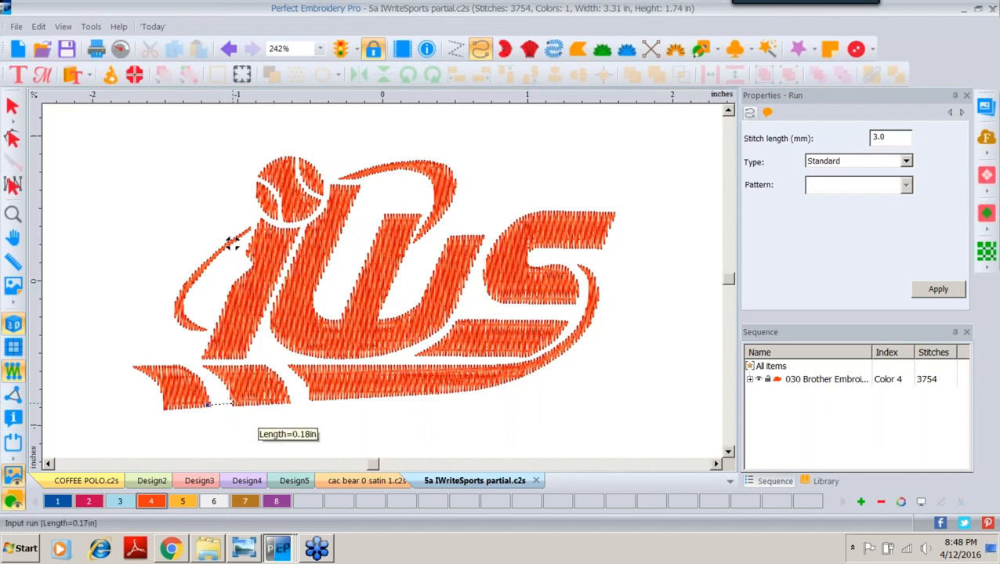
left_click(232, 405)
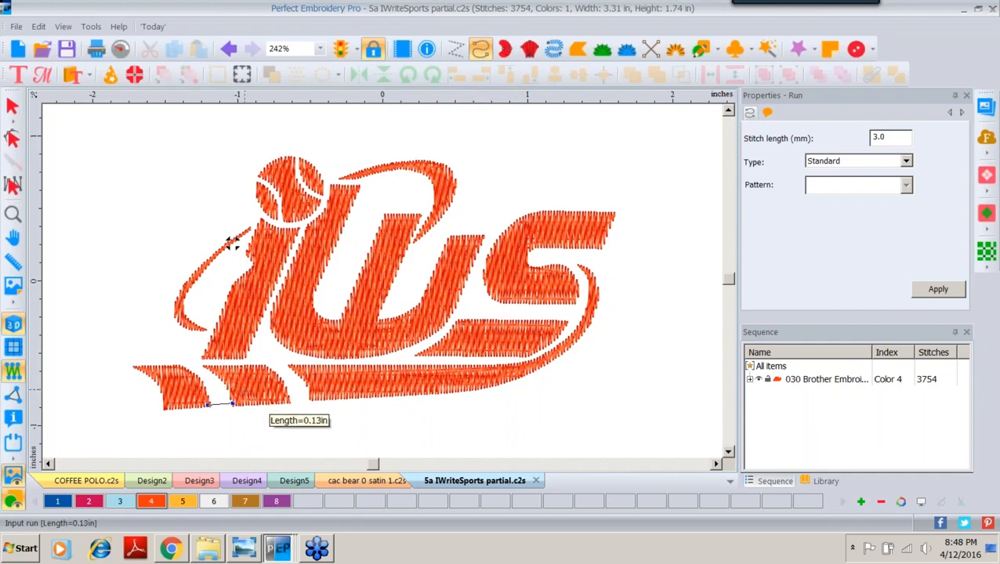
key("Return")
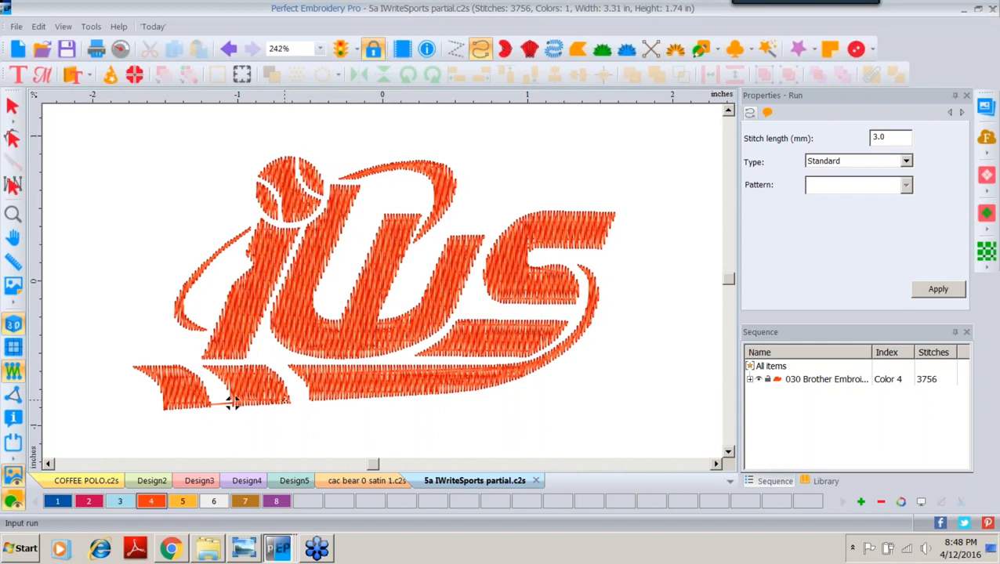
left_click(285, 400)
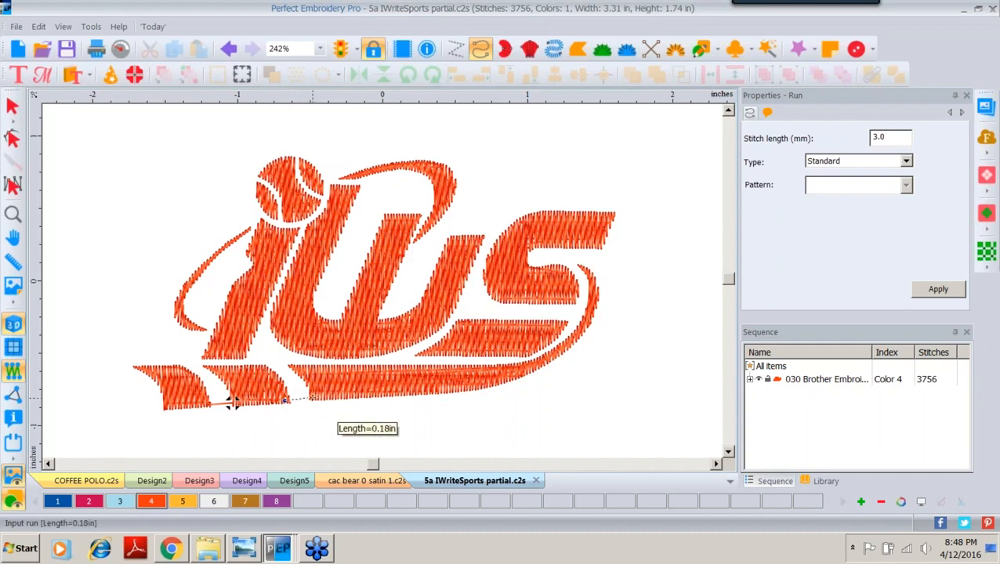
left_click(313, 398)
key("Return")
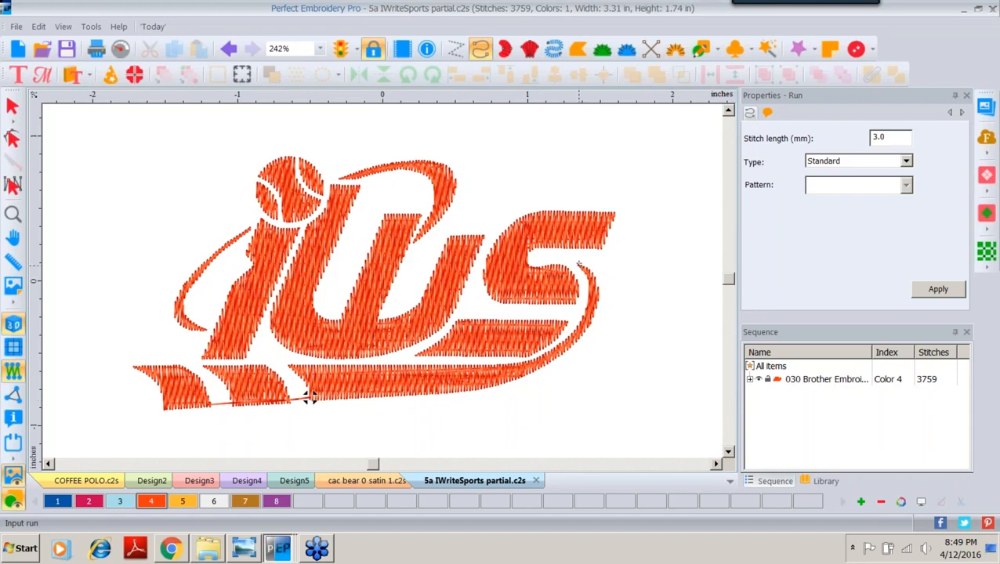
Draw run stitches linking the long stripe's curled tip to the S, and the S's lower edge to the wedge beneath it.
left_click(581, 266)
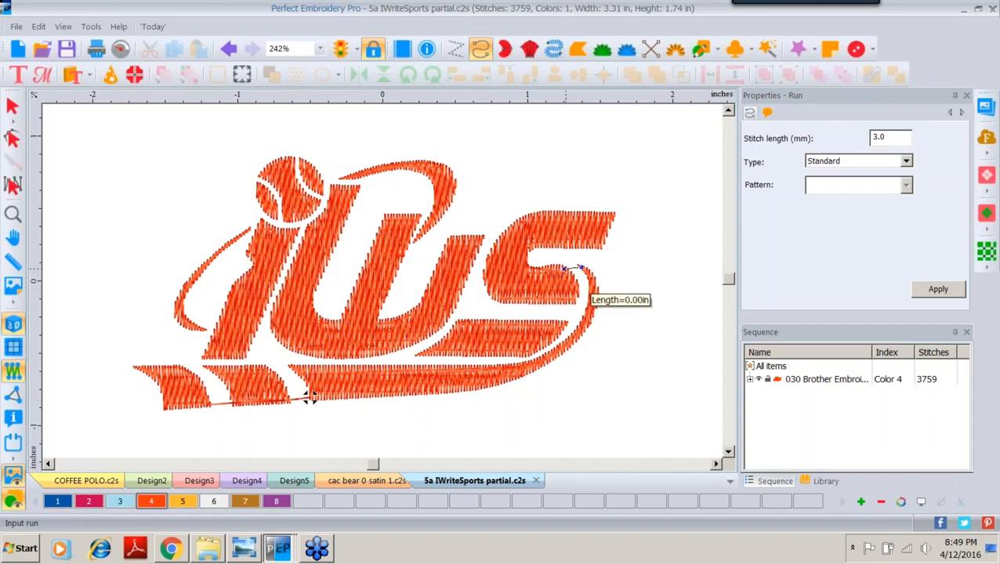
left_click(306, 395)
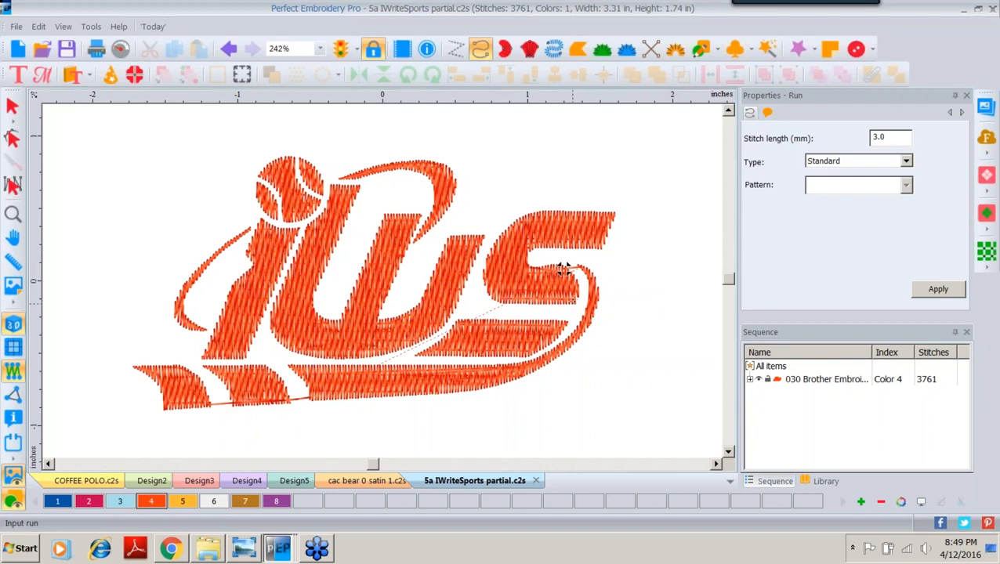
left_click(563, 322)
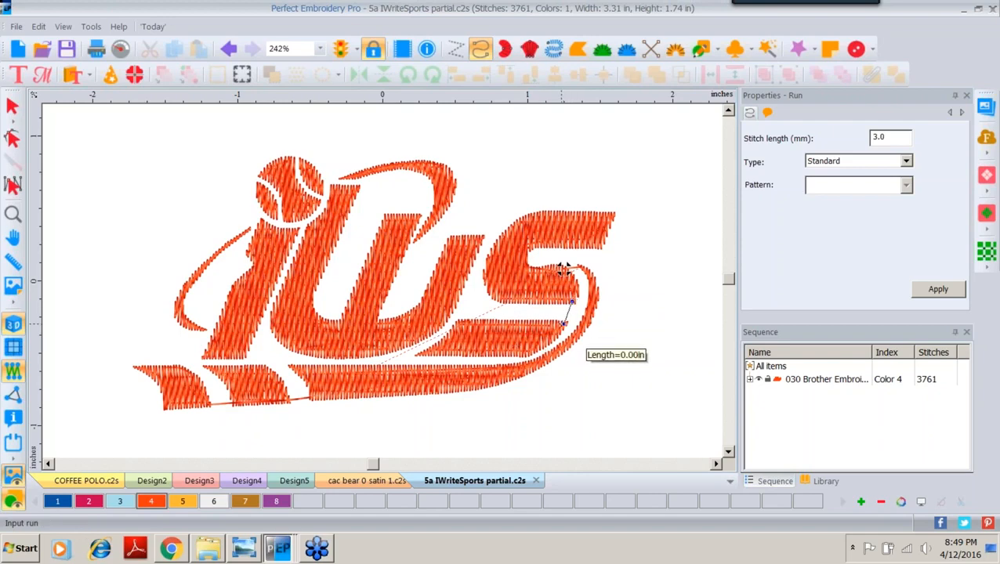
right_click(563, 323)
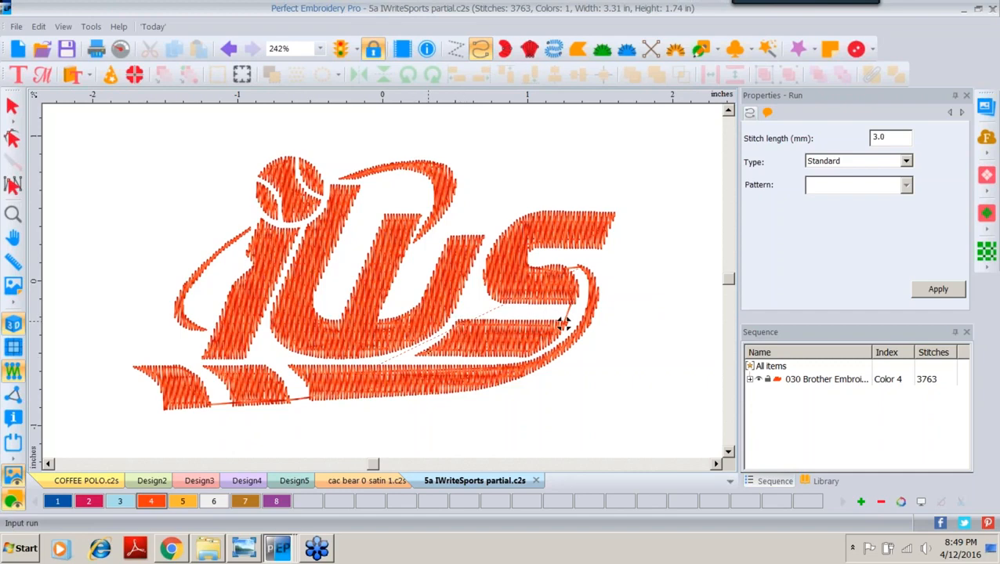
Draw run stitches linking the wedge's pointed end to the base of the W, and the W's middle stroke to the upper swoosh.
left_click(424, 354)
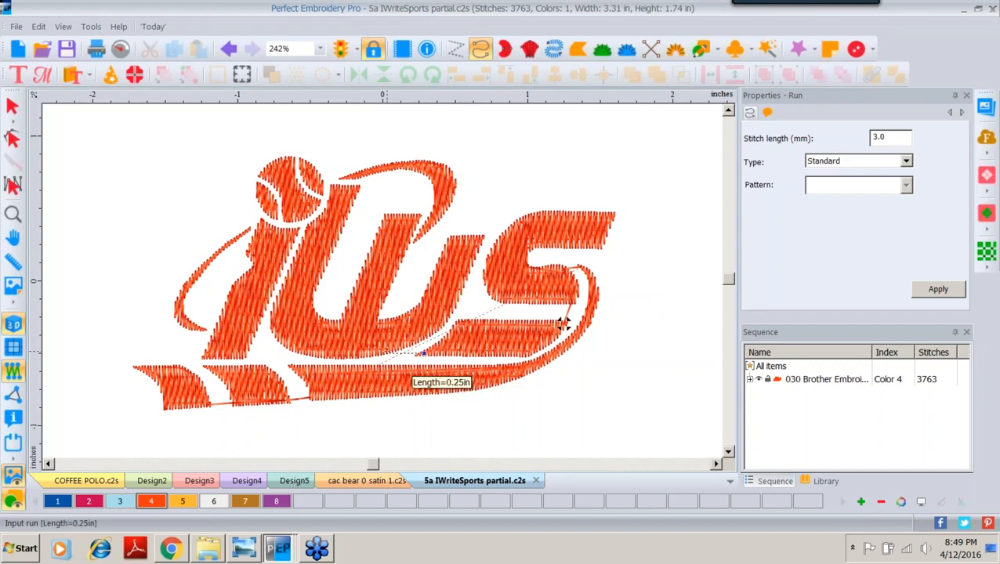
left_click(387, 353)
right_click(387, 352)
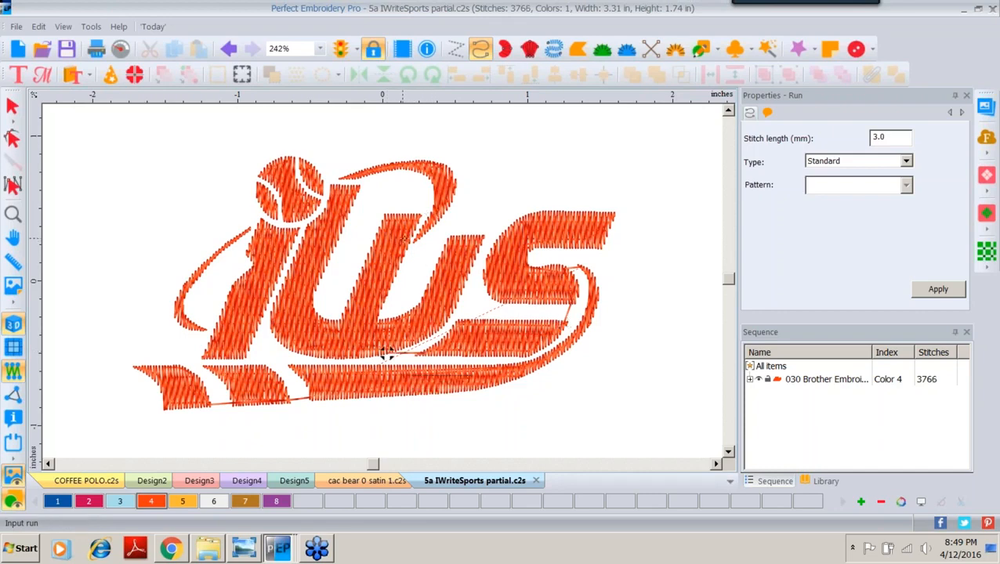
left_click(403, 238)
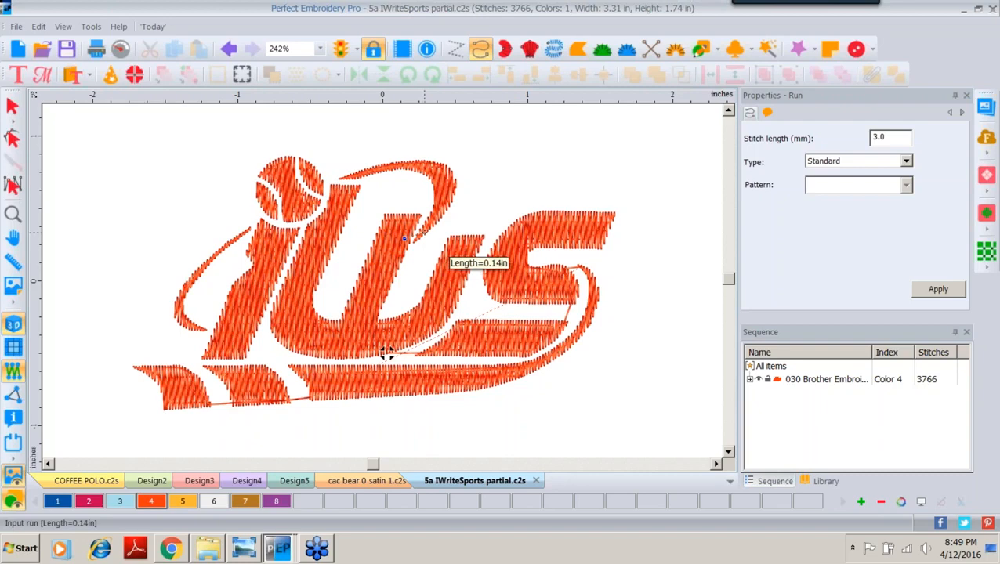
left_click(424, 232)
right_click(424, 232)
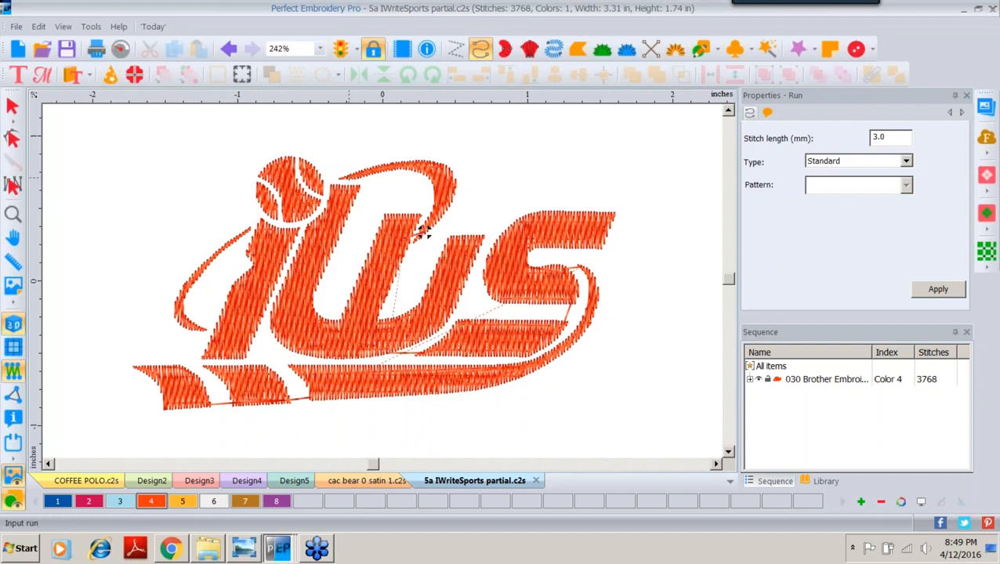
Draw run stitches from the upper swoosh's thin tip to the baseball, and across both seam gaps inside the ball.
left_click(347, 178)
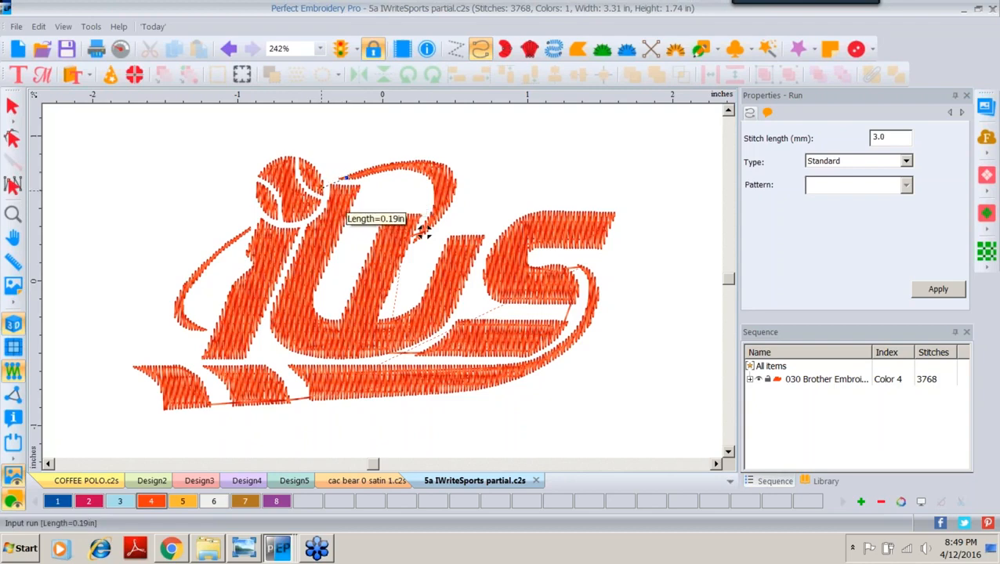
left_click(322, 188)
right_click(322, 188)
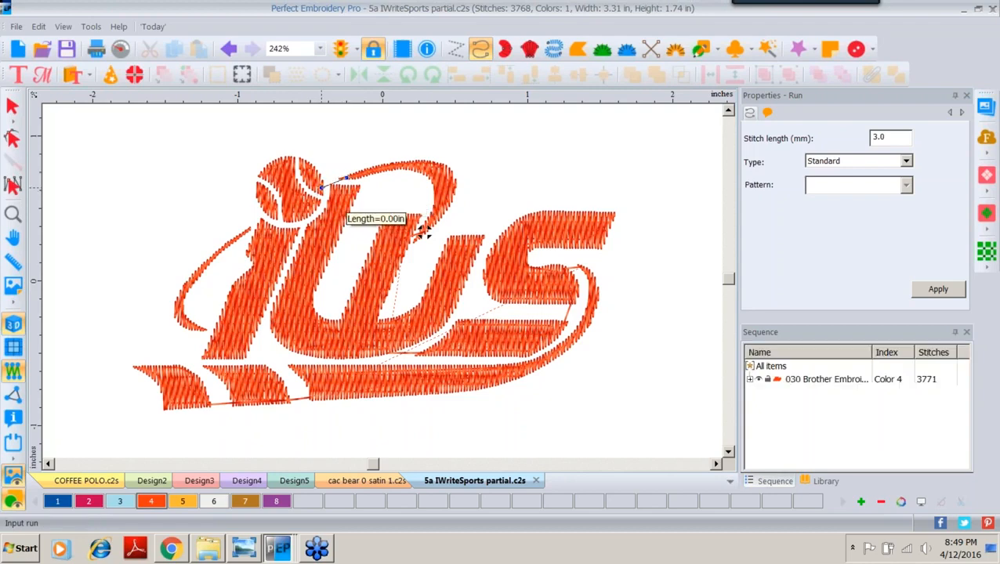
left_click(321, 189)
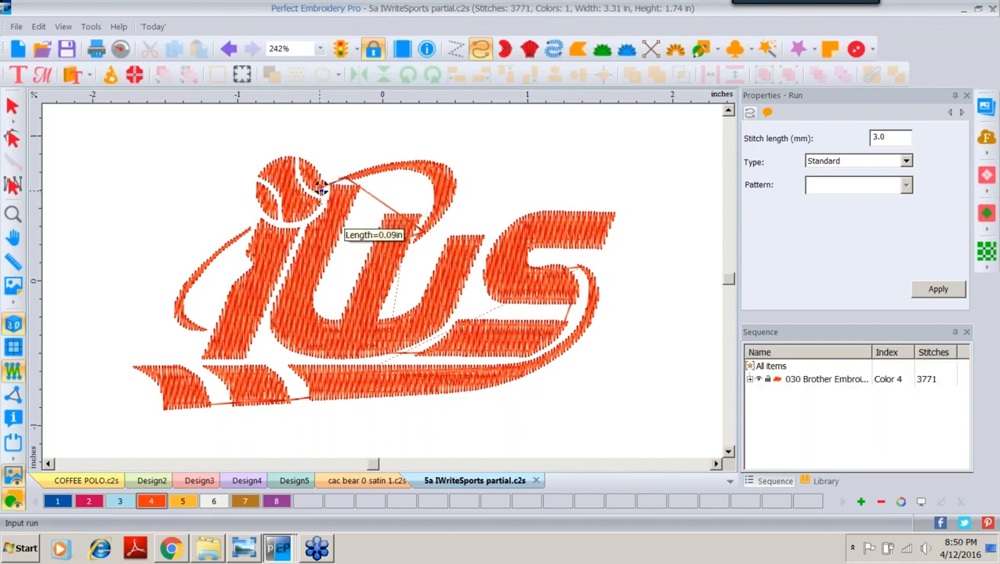
left_click(317, 203)
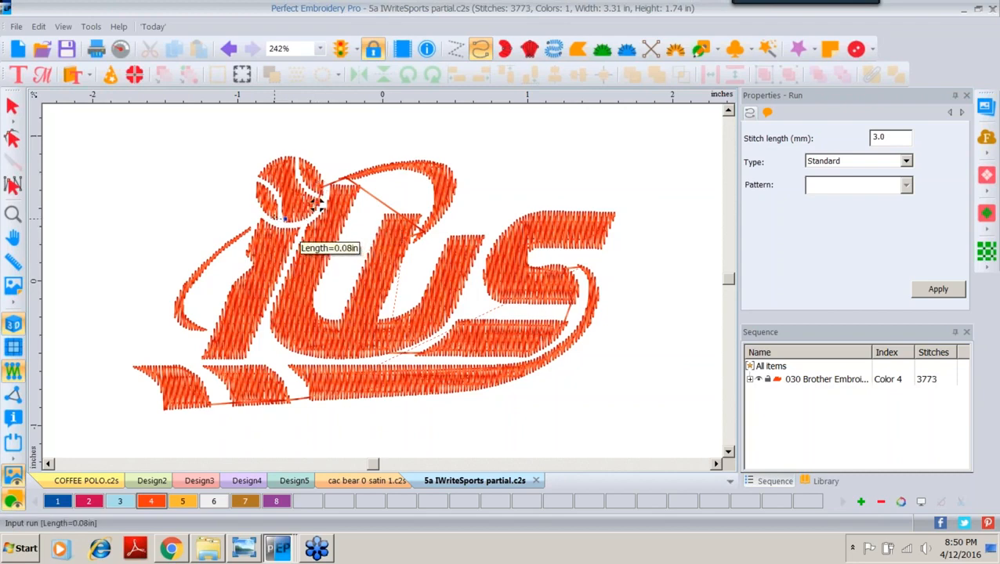
left_click(274, 215)
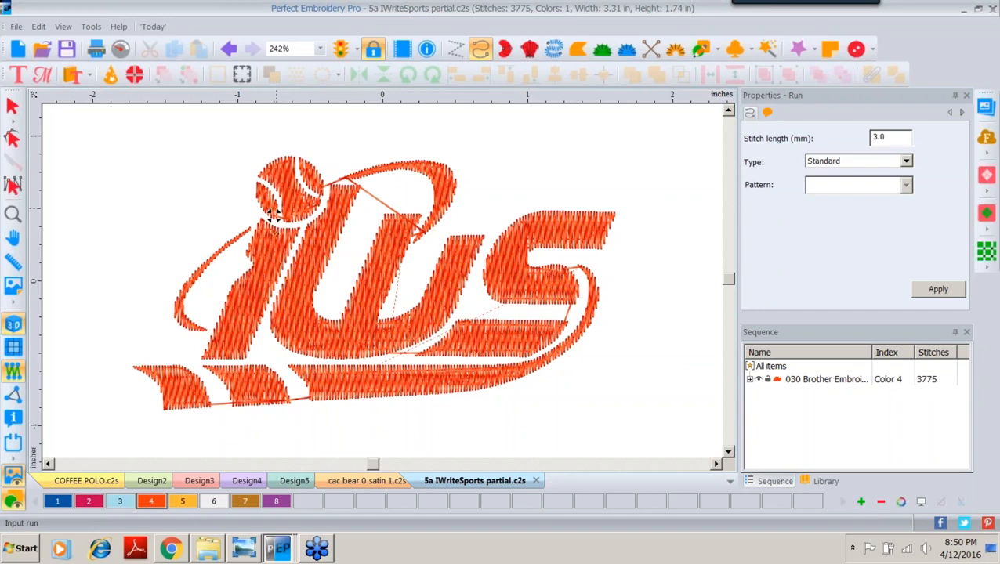
Draw run stitches from the baseball to the top of the i and on to the outer swoosh beside it, and return to the Select tool.
left_click(273, 218)
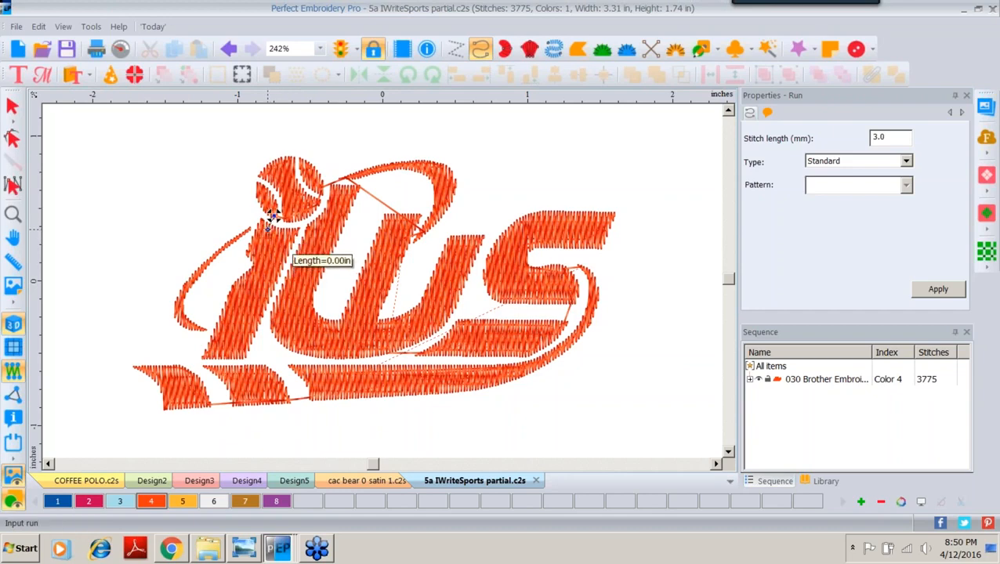
right_click(267, 228)
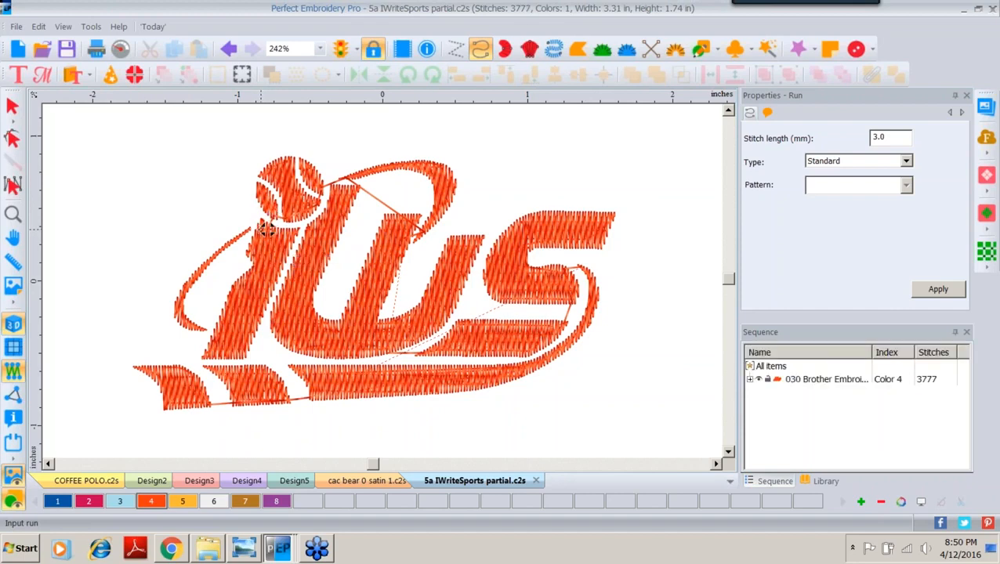
left_click(267, 229)
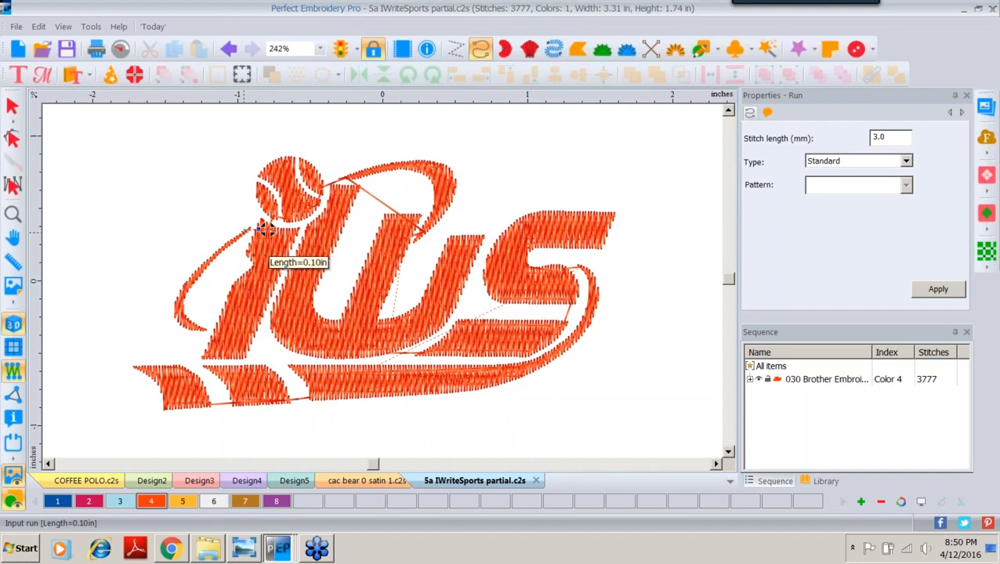
right_click(244, 230)
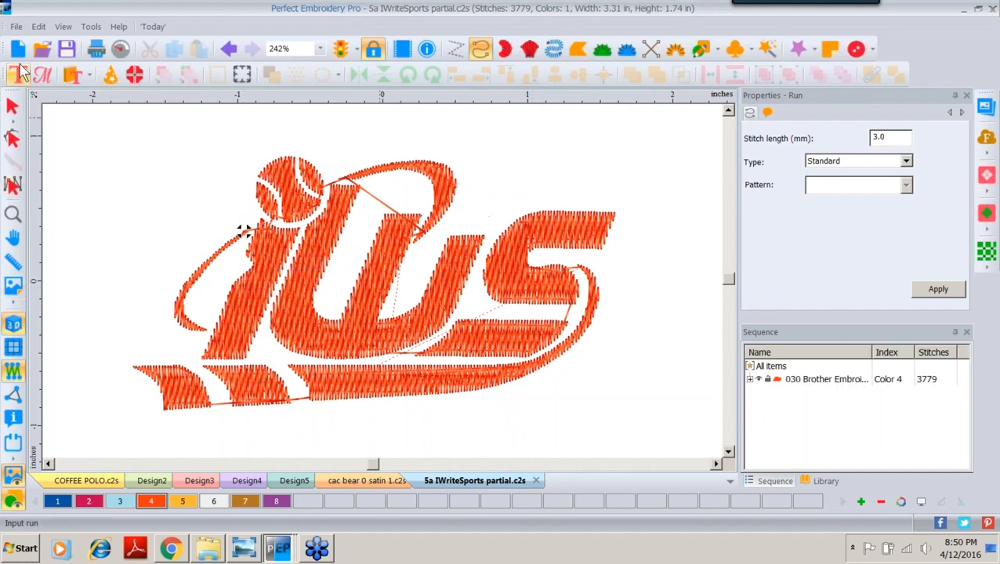
left_click(11, 106)
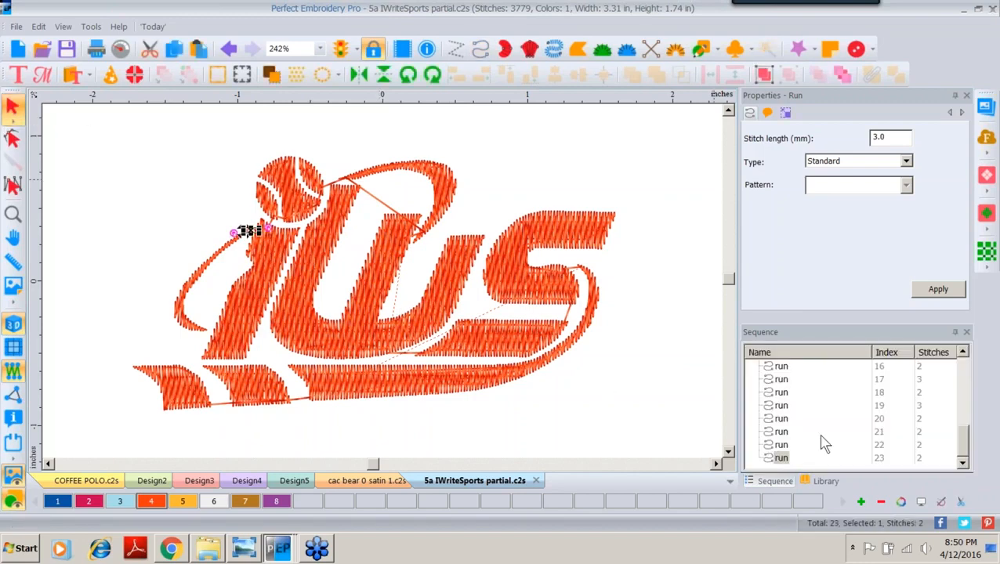
Enlarge the sequence list and move the first run stitch so it directly follows the first complex fill.
left_click_drag(963, 441, 963, 404)
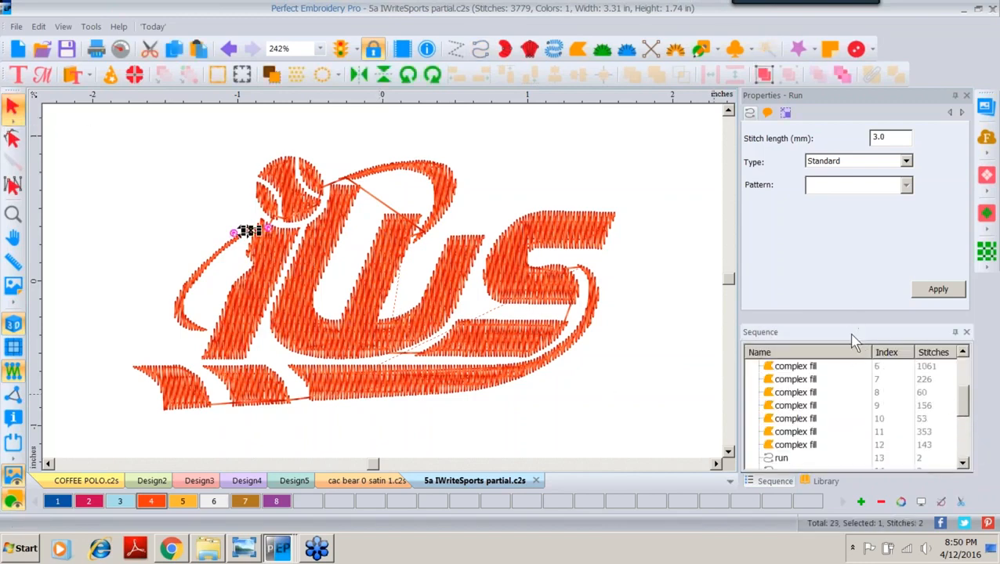
left_click_drag(849, 310, 841, 196)
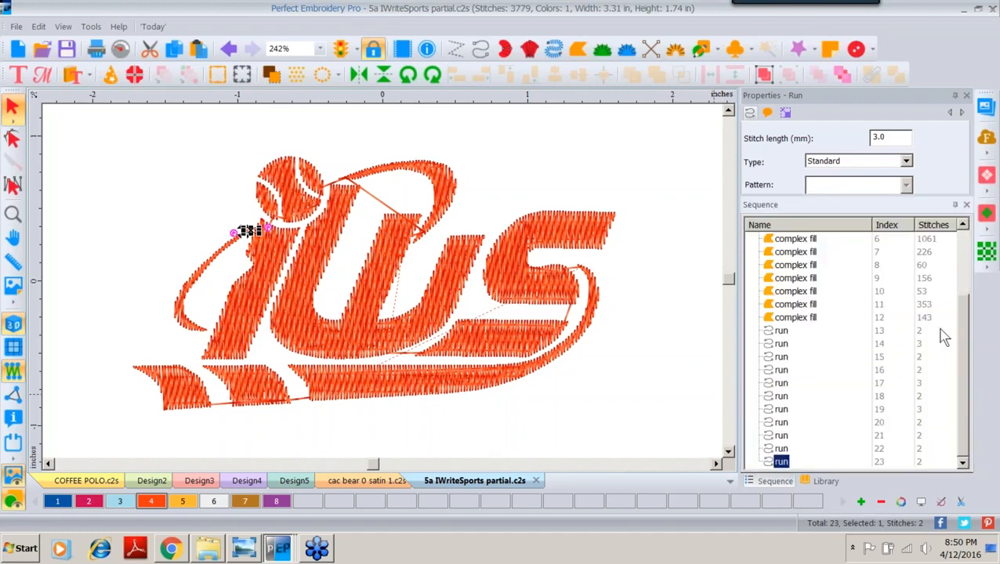
left_click_drag(965, 313, 967, 252)
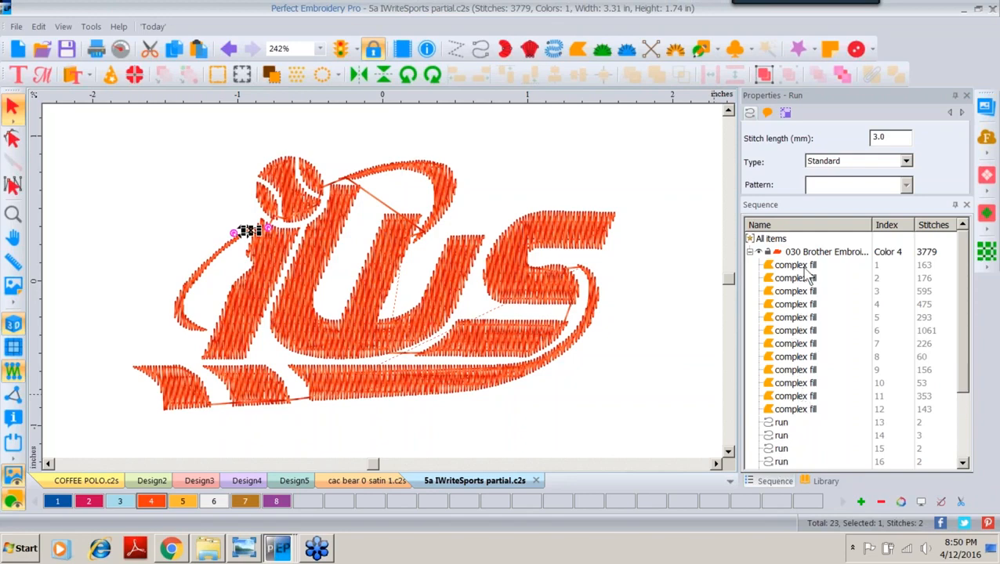
left_click(785, 425)
left_click_drag(784, 423, 813, 272)
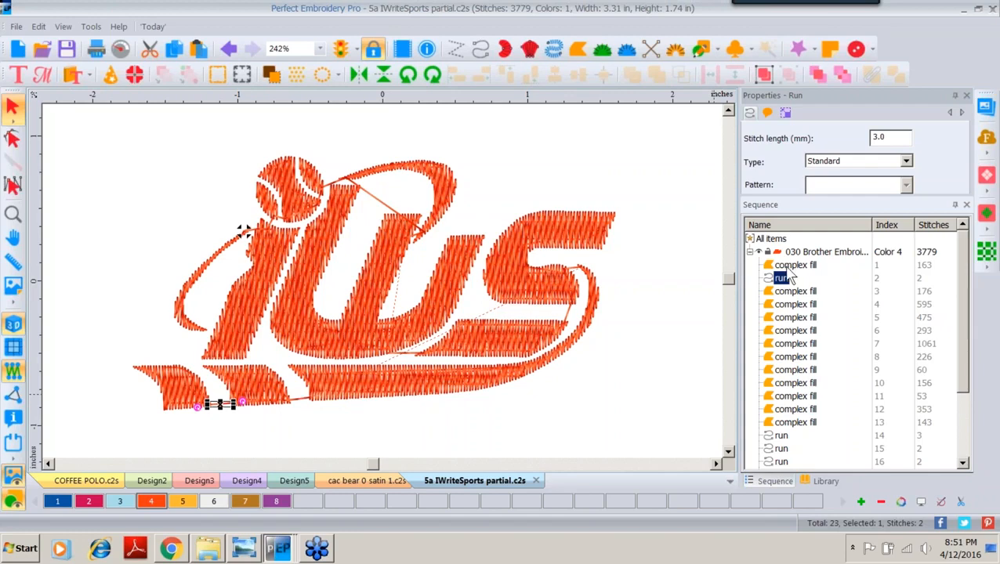
Reorder the next three run stitches so they directly follow the second, third and fourth complex fills respectively.
left_click(782, 437)
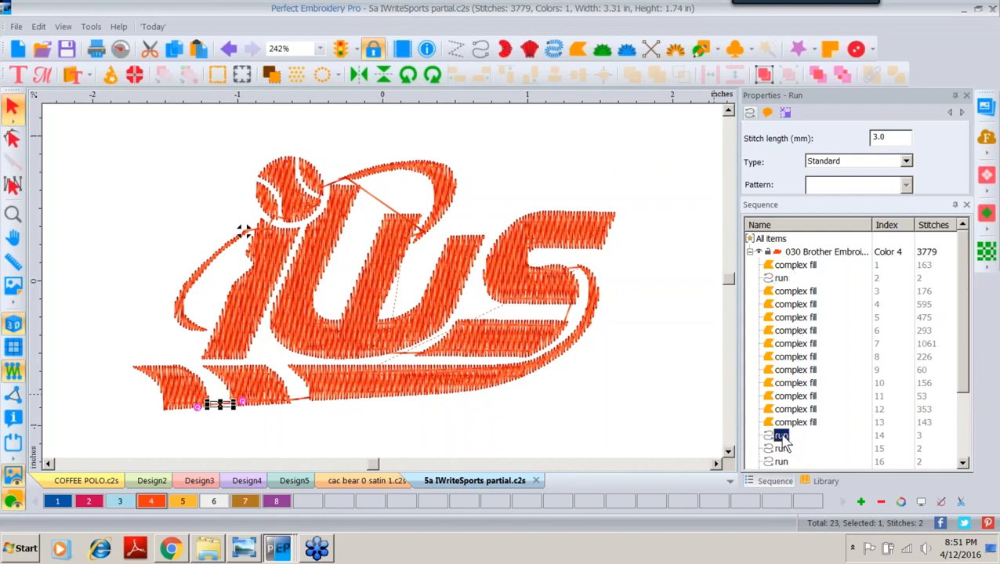
left_click_drag(783, 445, 810, 301)
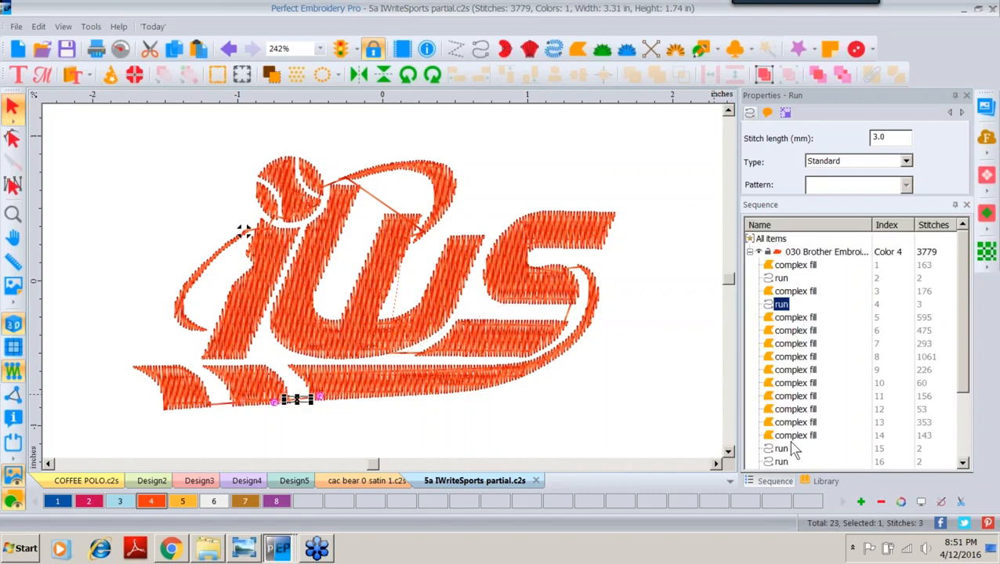
left_click_drag(782, 454, 808, 331)
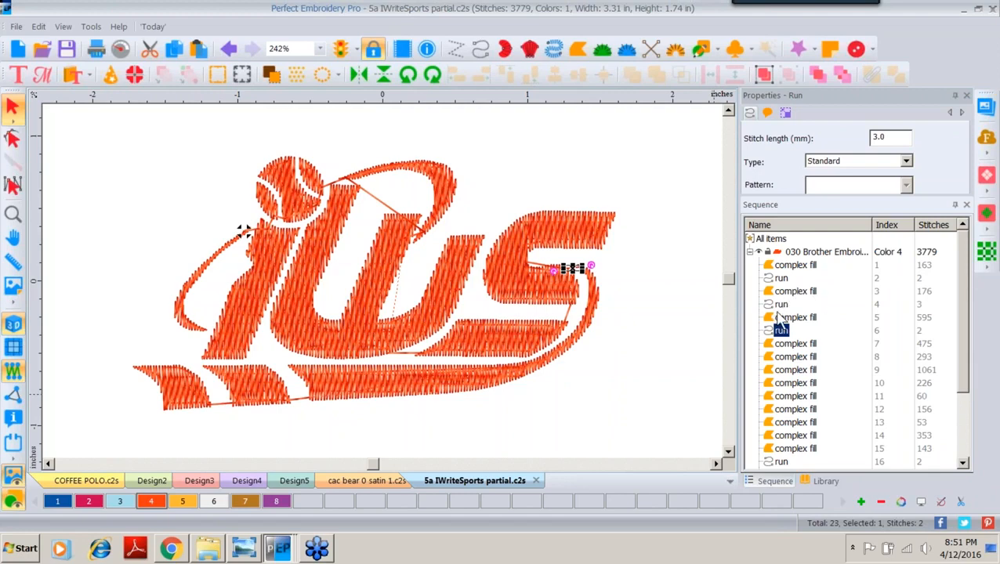
scroll(965, 344, "down", 2)
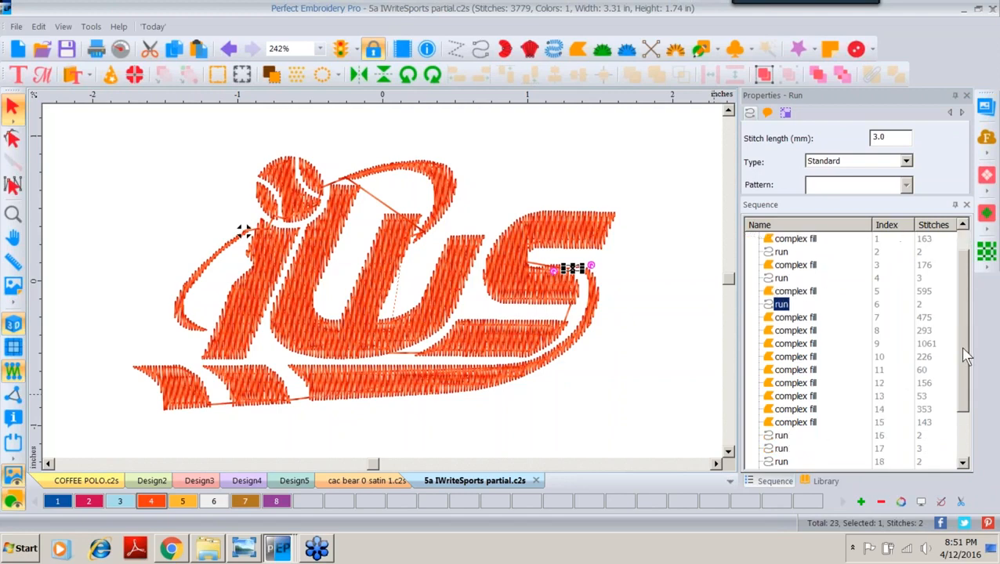
left_click_drag(782, 398, 784, 286)
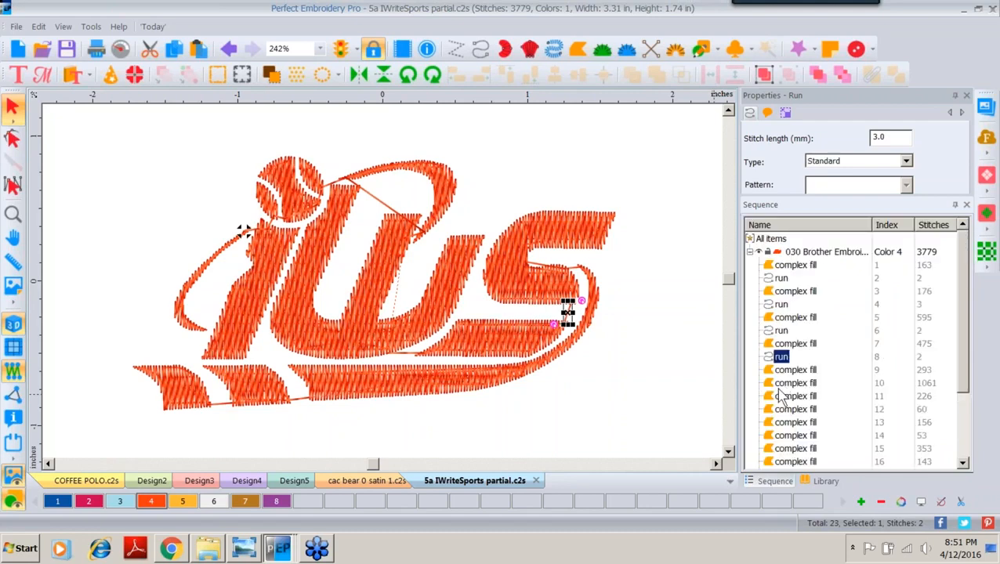
Move the wedge-to-W run directly after the fifth complex fill, and the W-to-upper-swoosh run directly after the sixth.
scroll(965, 365, "down", 1)
scroll(964, 364, "down", 2)
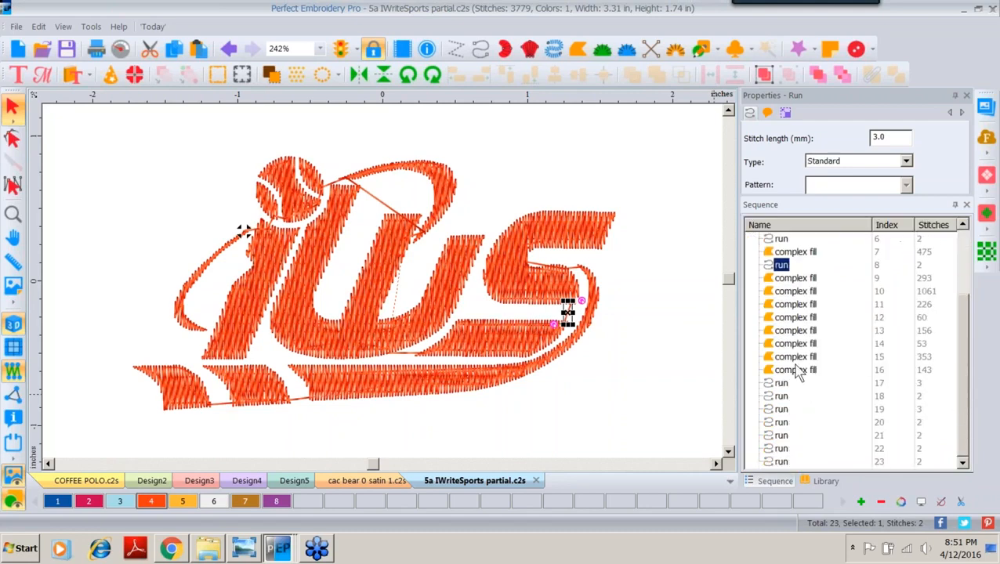
left_click_drag(783, 384, 815, 291)
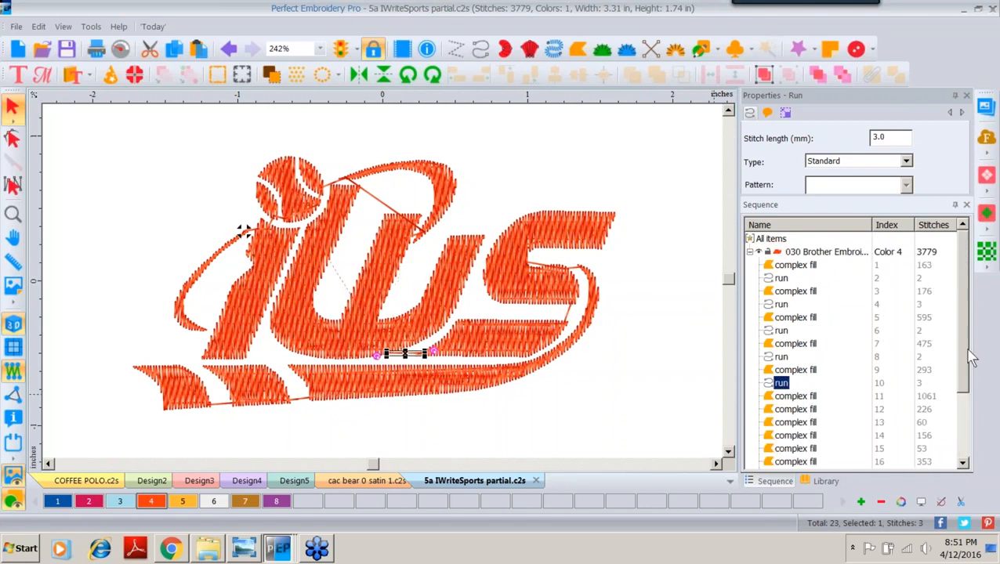
scroll(967, 352, "down", 3)
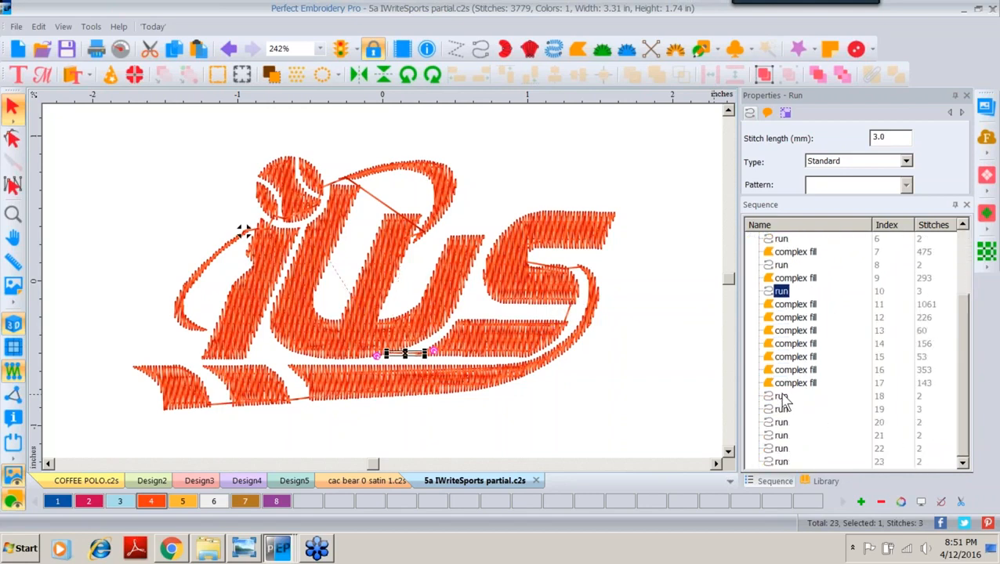
left_click_drag(784, 401, 817, 311)
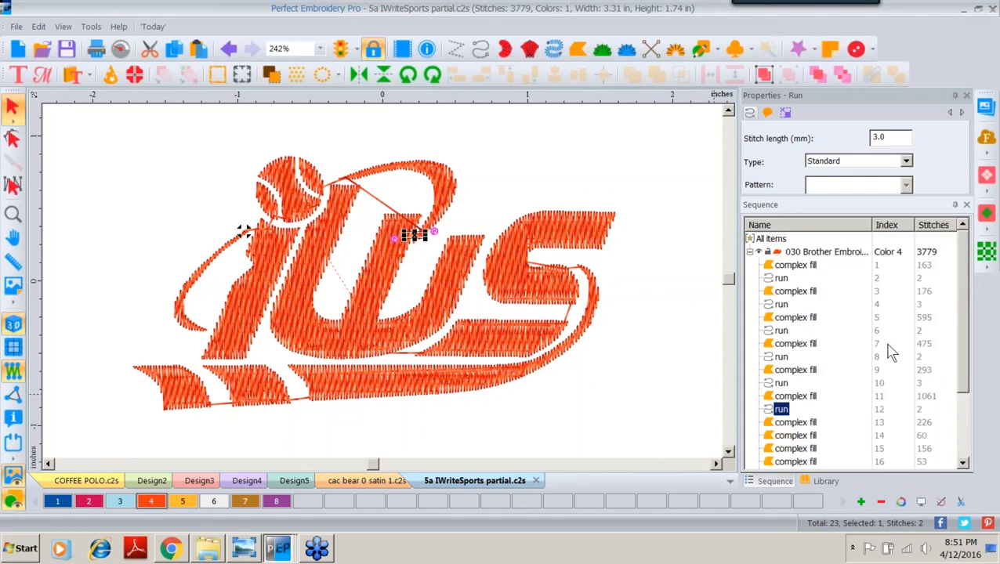
Move the swoosh-to-baseball run directly after the seventh complex fill, and the first baseball seam run directly after the eighth.
scroll(964, 349, "down", 3)
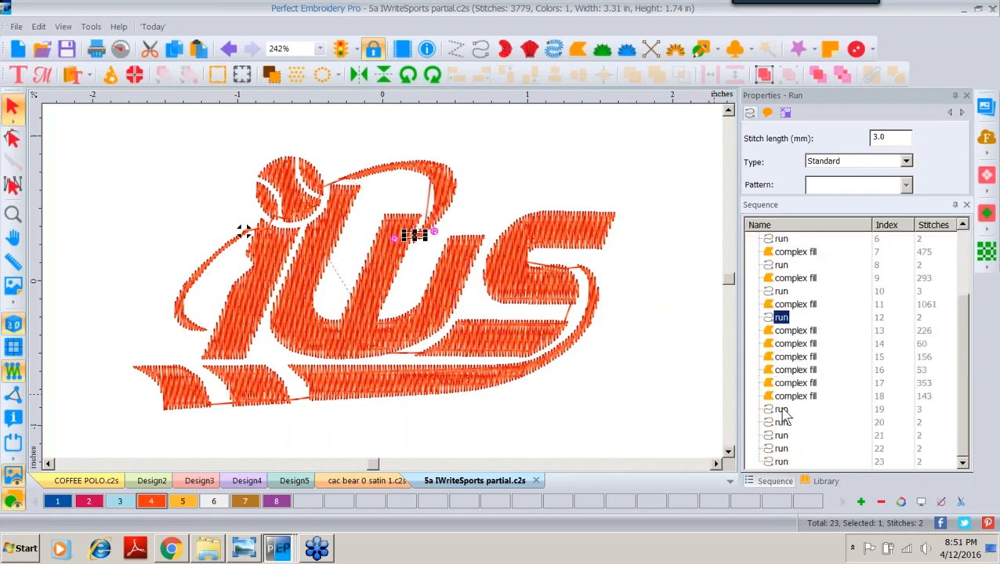
left_click_drag(783, 415, 815, 340)
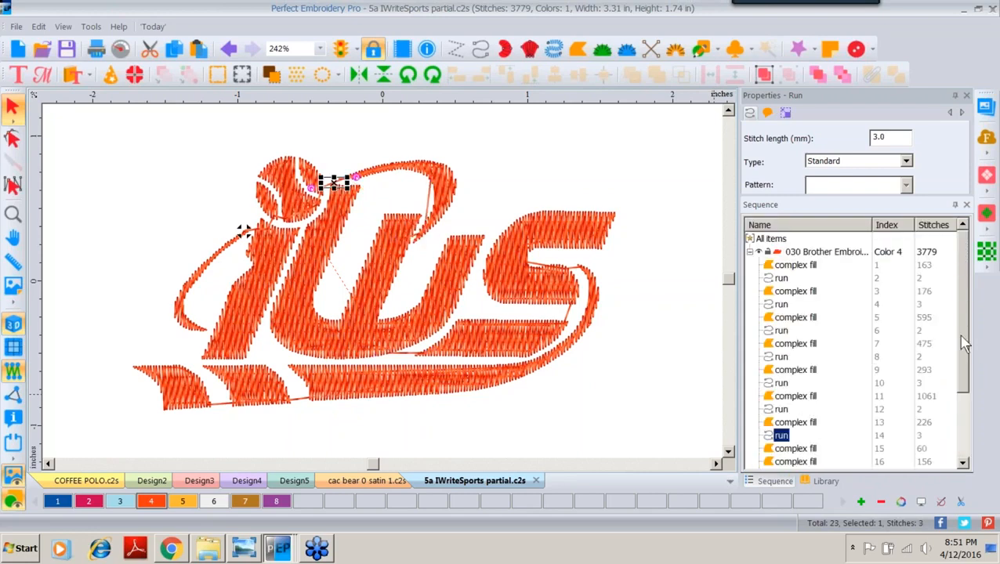
scroll(964, 349, "down", 3)
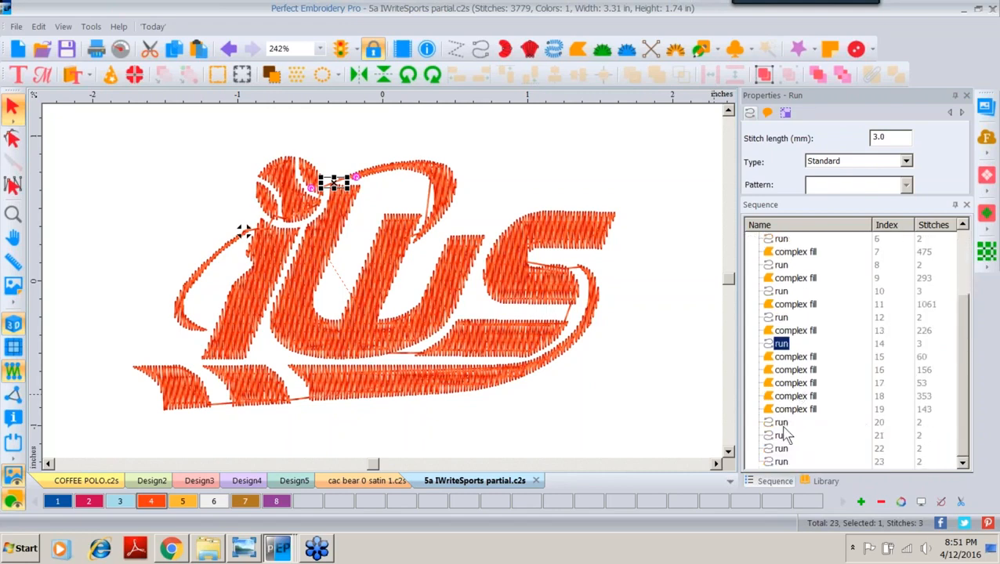
left_click_drag(783, 424, 807, 357)
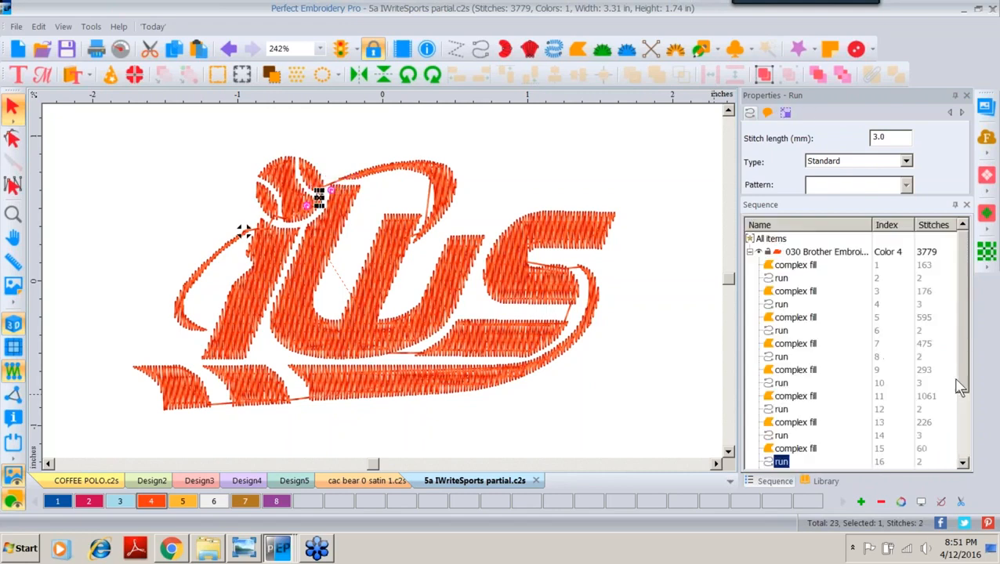
scroll(964, 367, "down", 3)
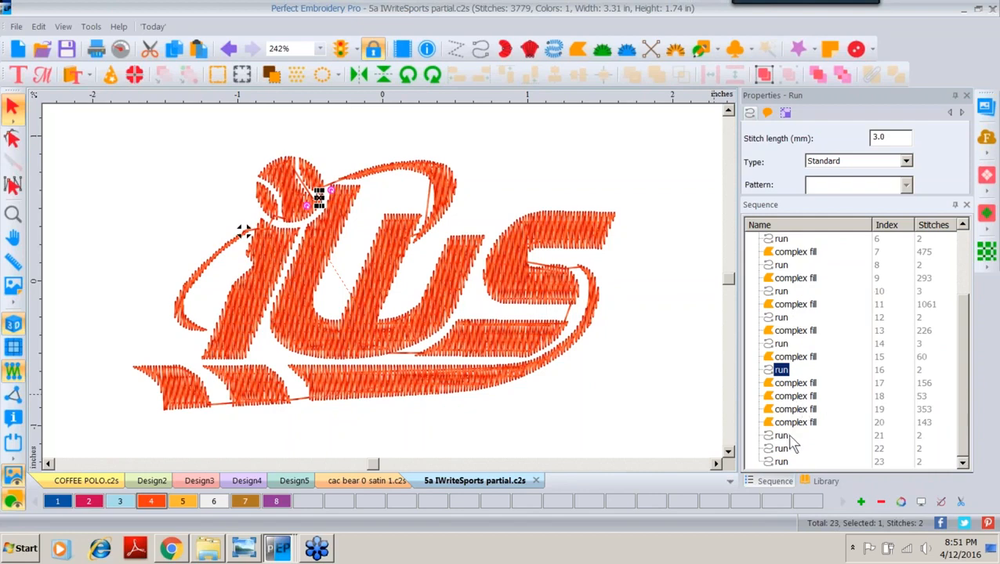
Resequence the last three run stitches so they directly follow the ninth, tenth and eleventh complex fills respectively.
left_click(784, 437)
left_click_drag(784, 442, 799, 390)
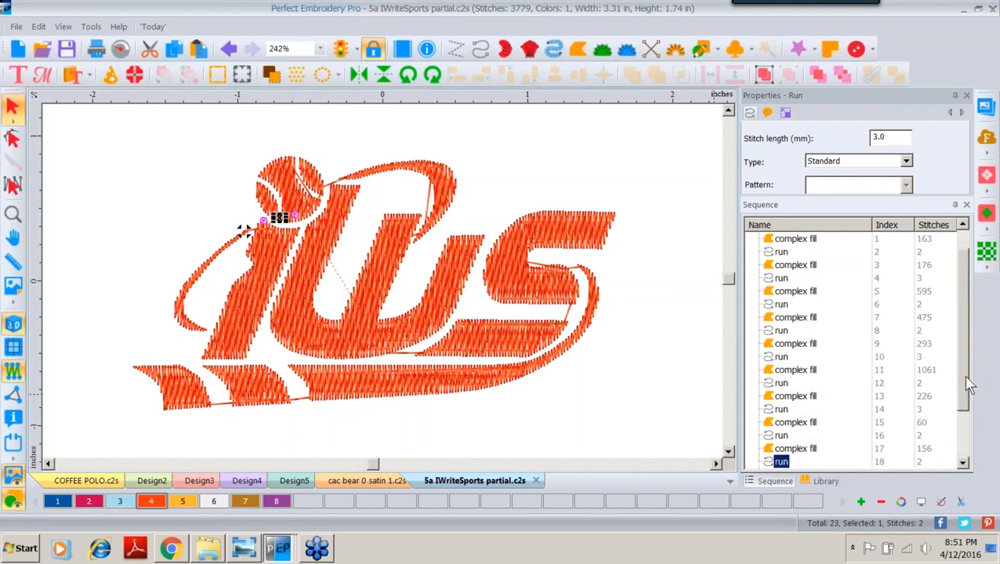
left_click_drag(964, 381, 964, 446)
left_click_drag(777, 450, 801, 421)
left_click_drag(964, 392, 964, 447)
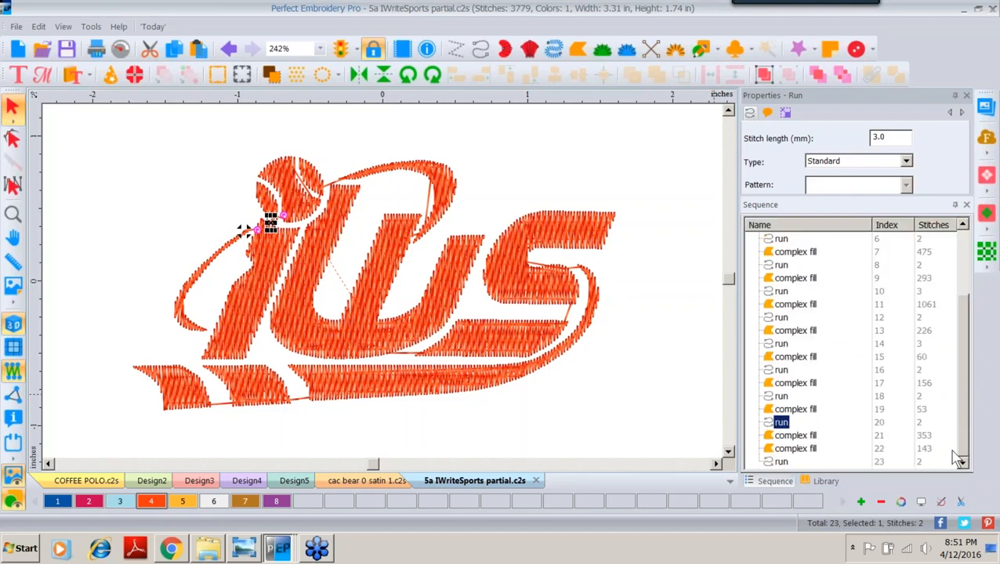
left_click_drag(779, 462, 800, 436)
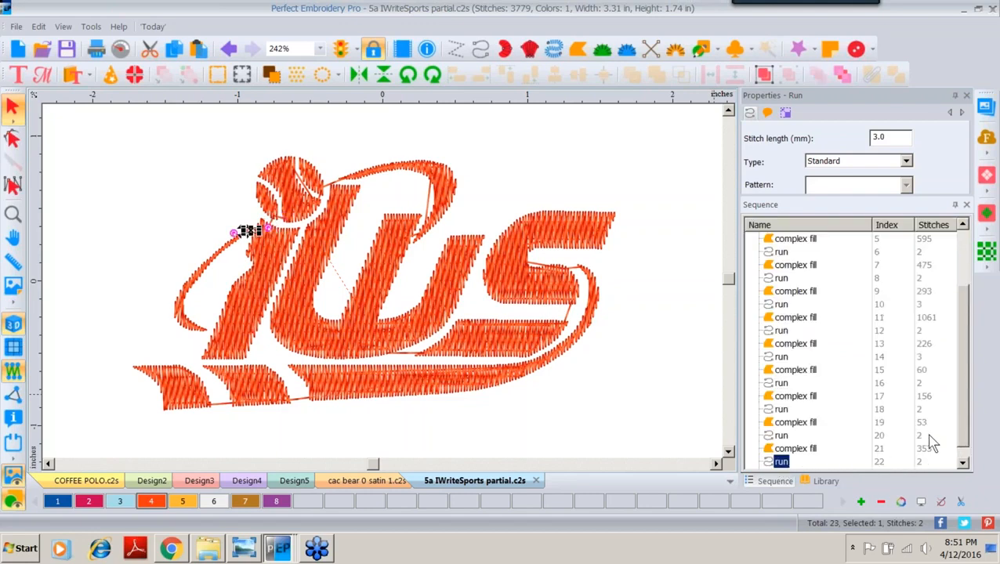
left_click_drag(966, 397, 968, 440)
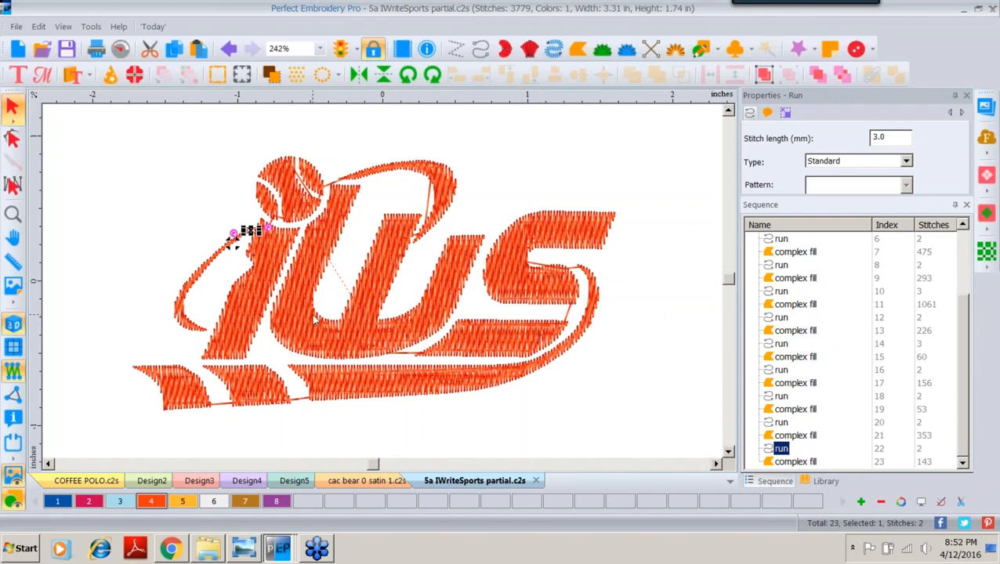
Darken the backdrop image to bring back the full-strength logo artwork behind the stitches.
left_click(13, 288)
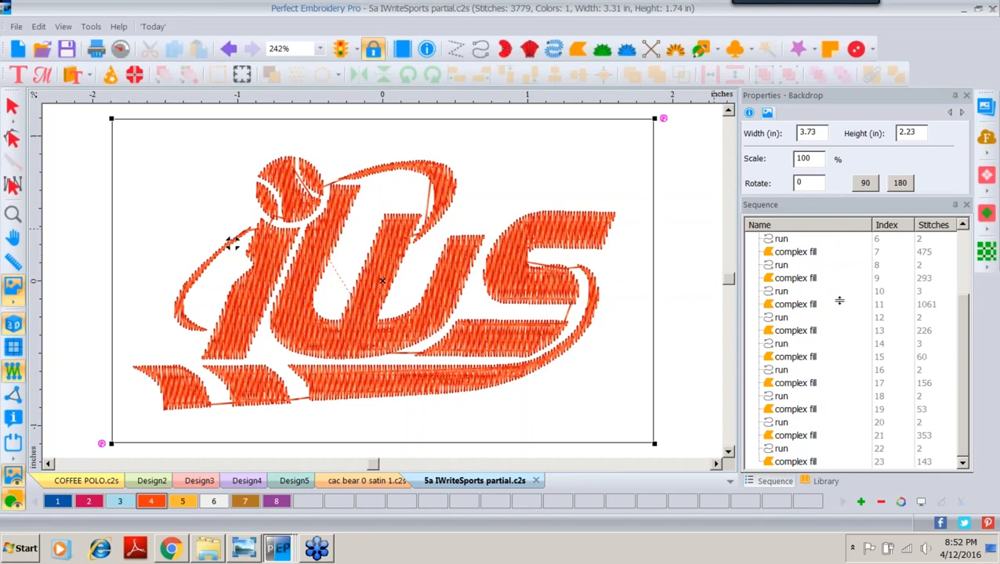
left_click_drag(920, 213, 879, 217)
left_click(938, 297)
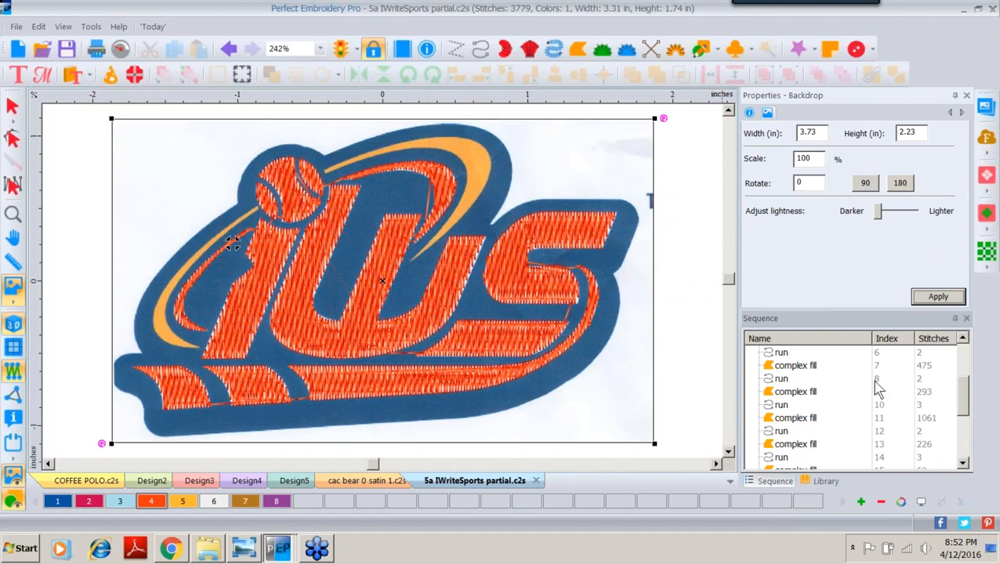
Recolor the whole orange-red color group, with all its fills and runs, to thread color 6.
left_click_drag(964, 411, 956, 357)
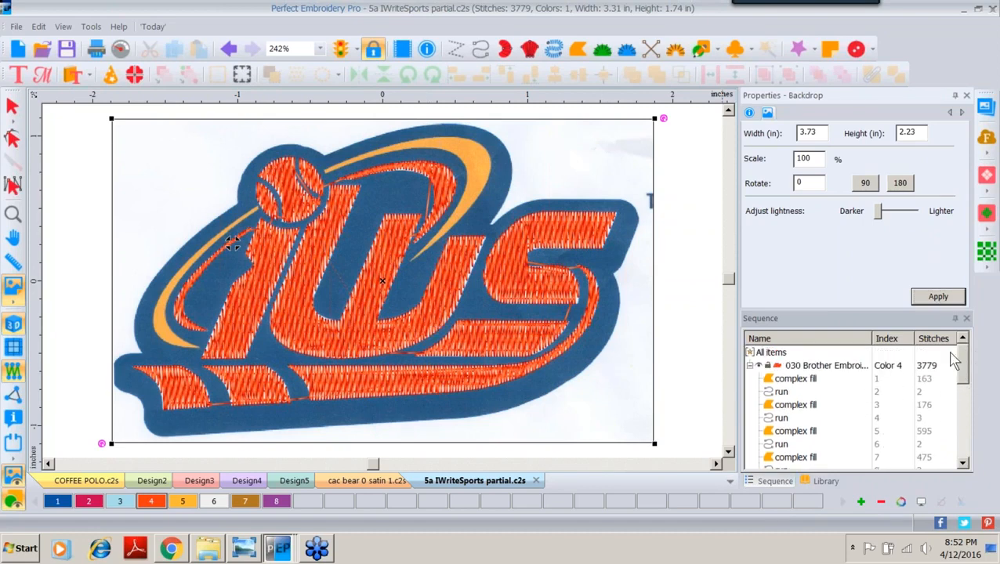
left_click(793, 367)
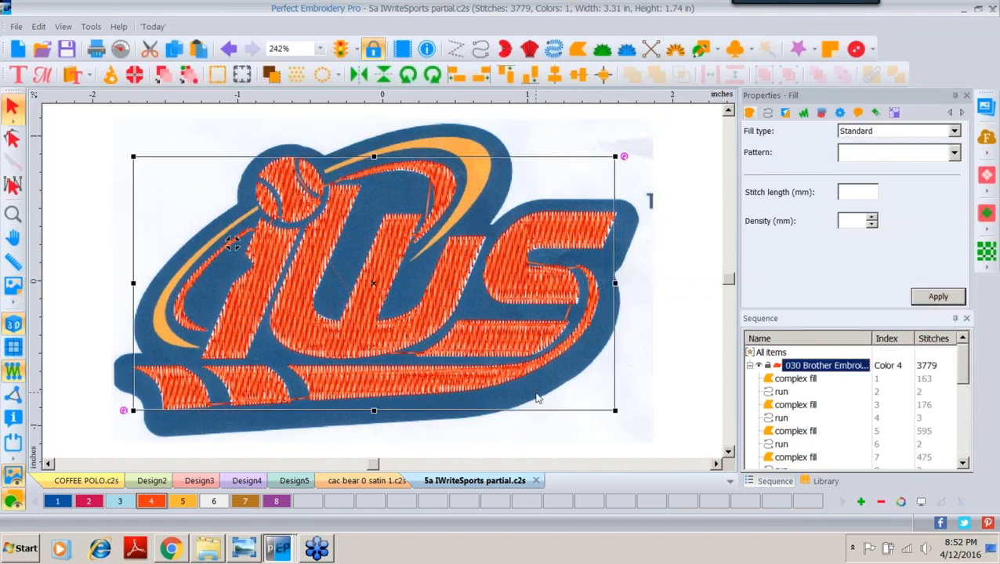
left_click(213, 502)
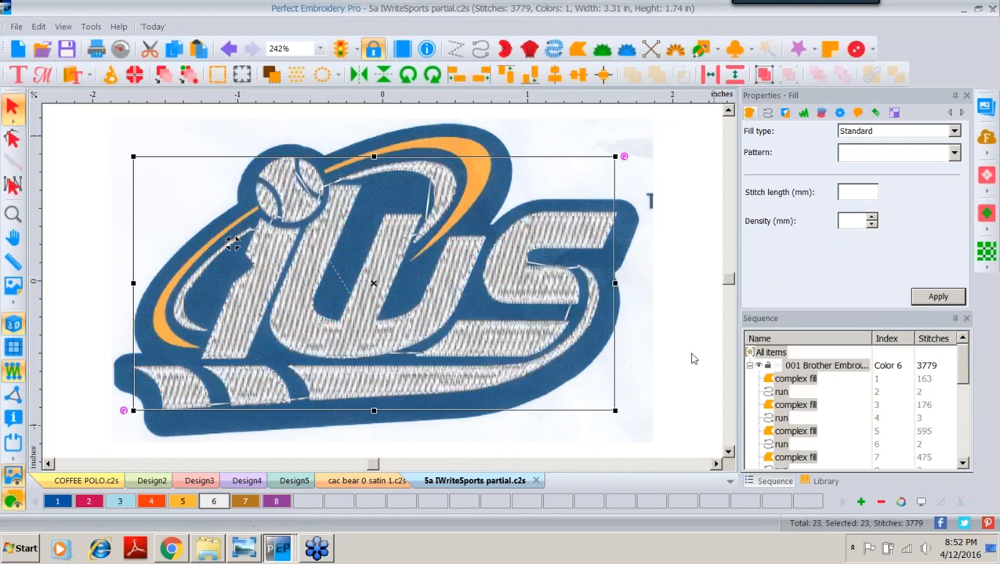
Create a complex fill in thread color 1 from the backdrop's dark blue background area using the magic wand.
left_click(578, 50)
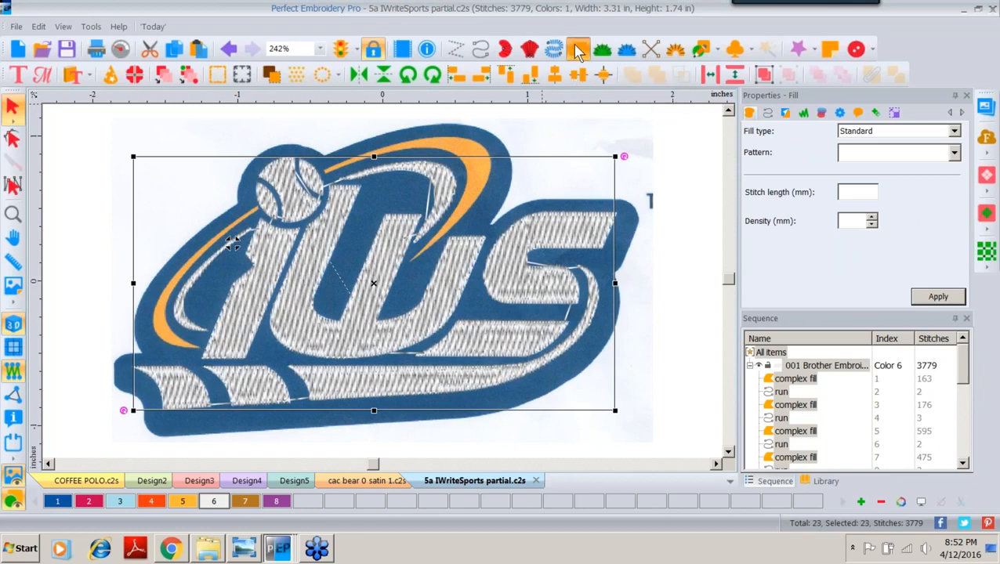
left_click(767, 51)
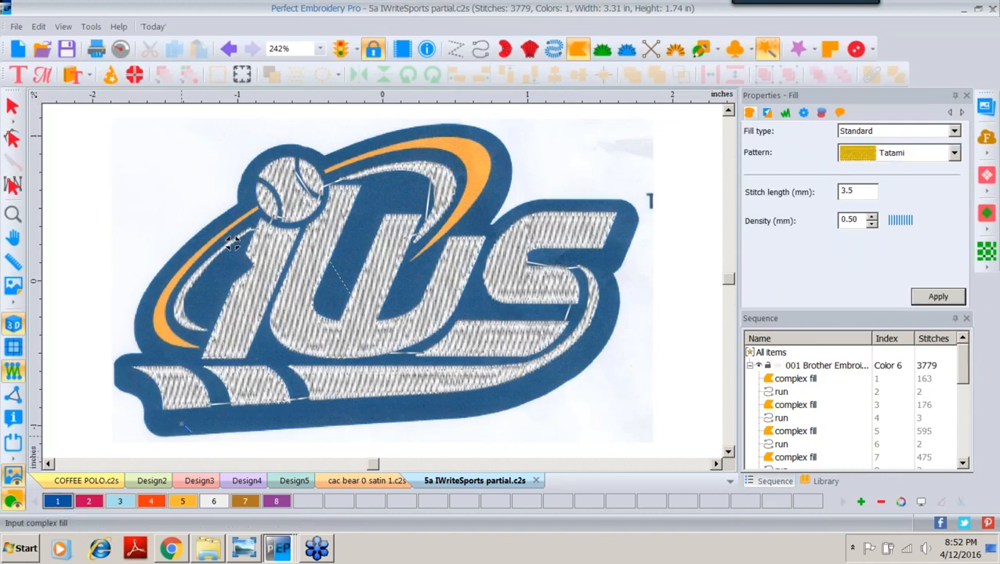
left_click(180, 427)
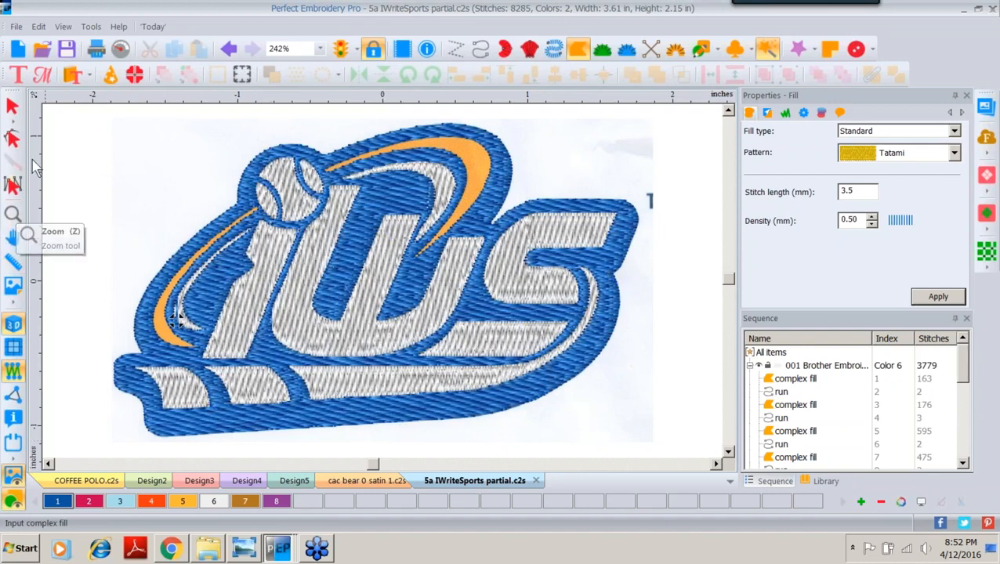
left_click(320, 48)
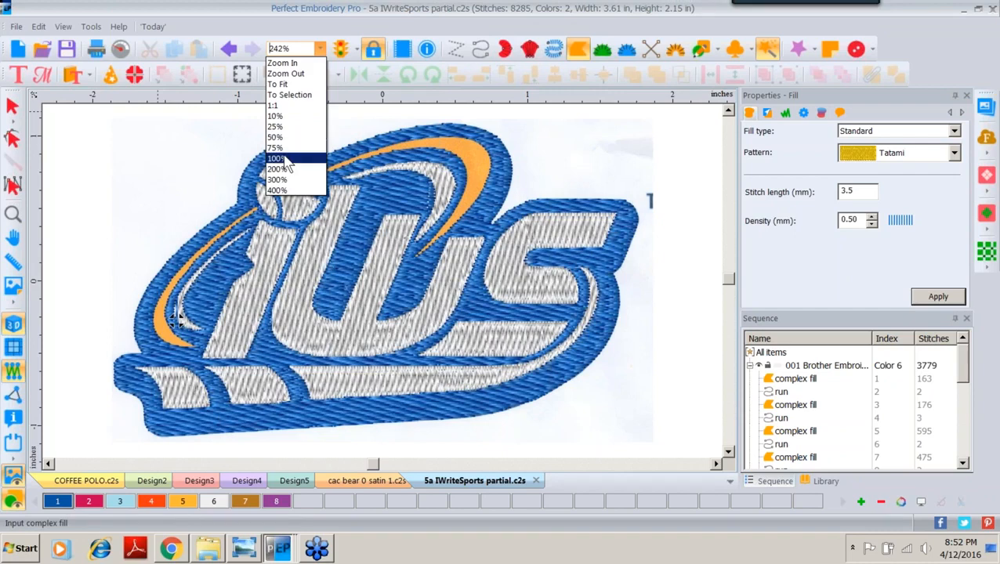
left_click(285, 160)
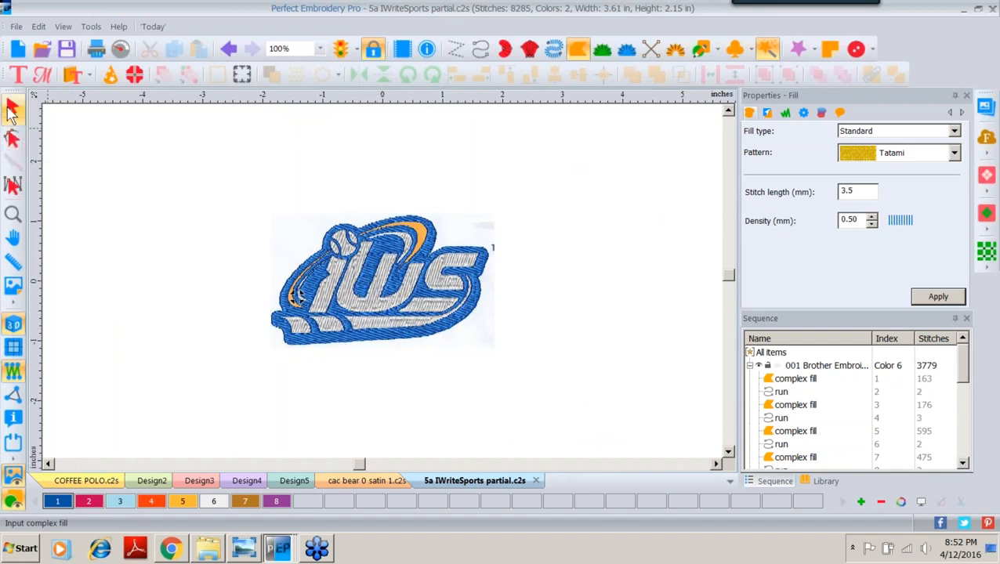
Create satin fills in thread color 5 from the backdrop's two orange swooshes using the magic wand.
left_click(12, 138)
left_click(319, 49)
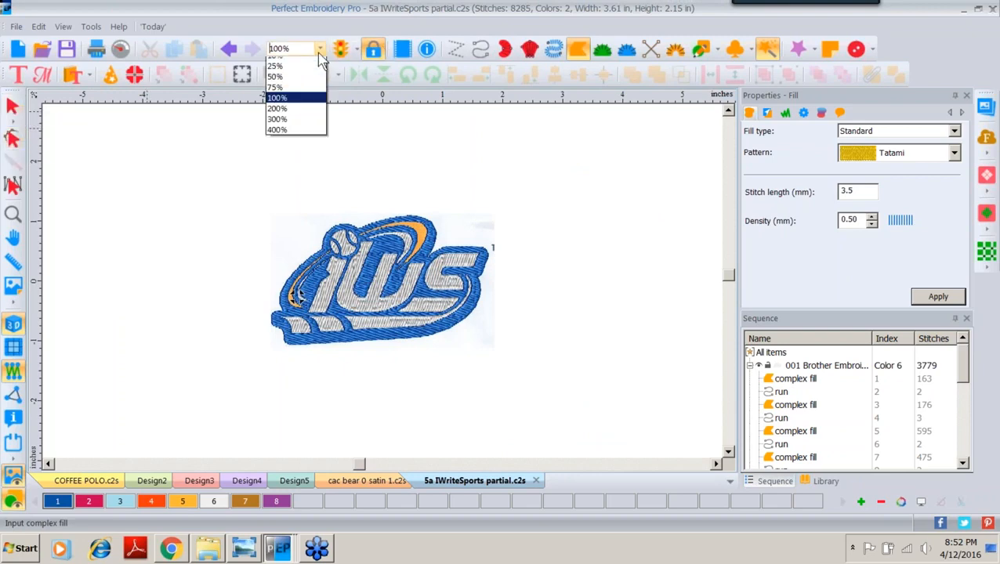
left_click(277, 169)
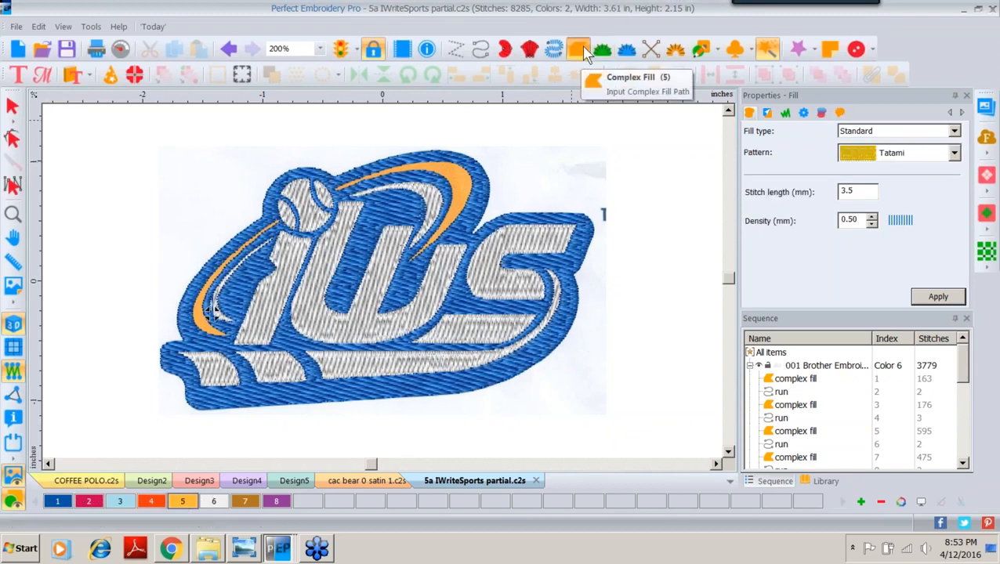
left_click(580, 53)
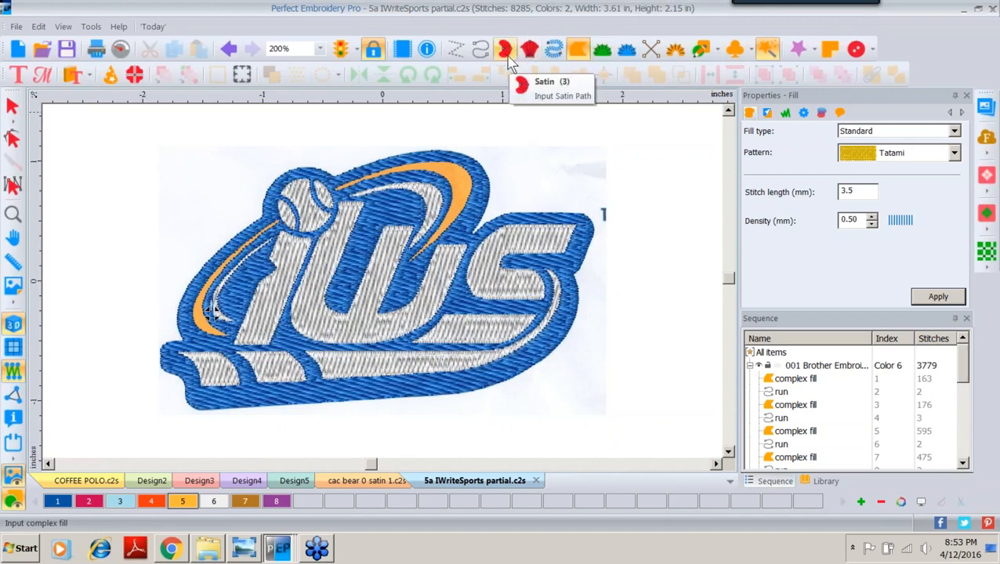
left_click(506, 52)
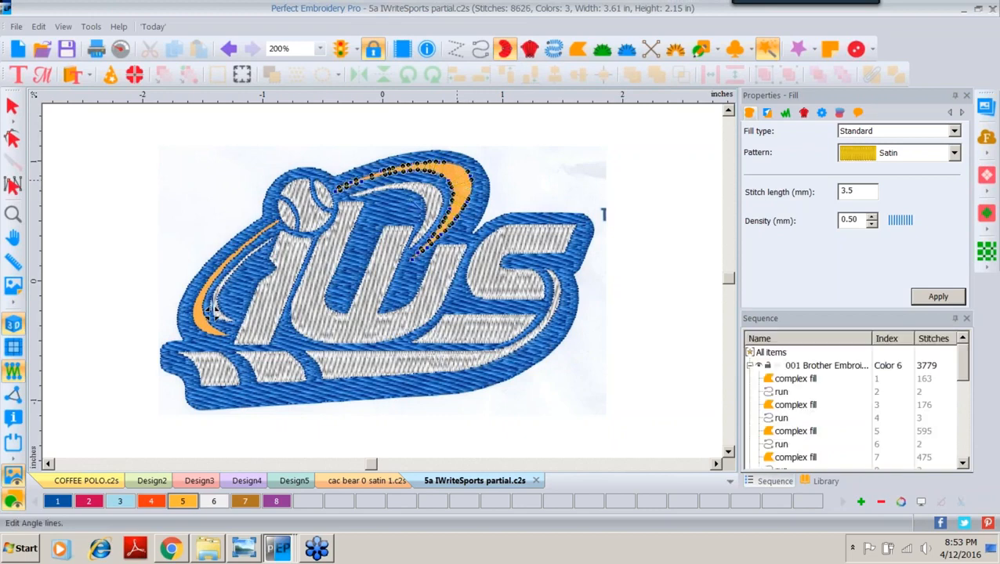
key("Return")
left_click(200, 317)
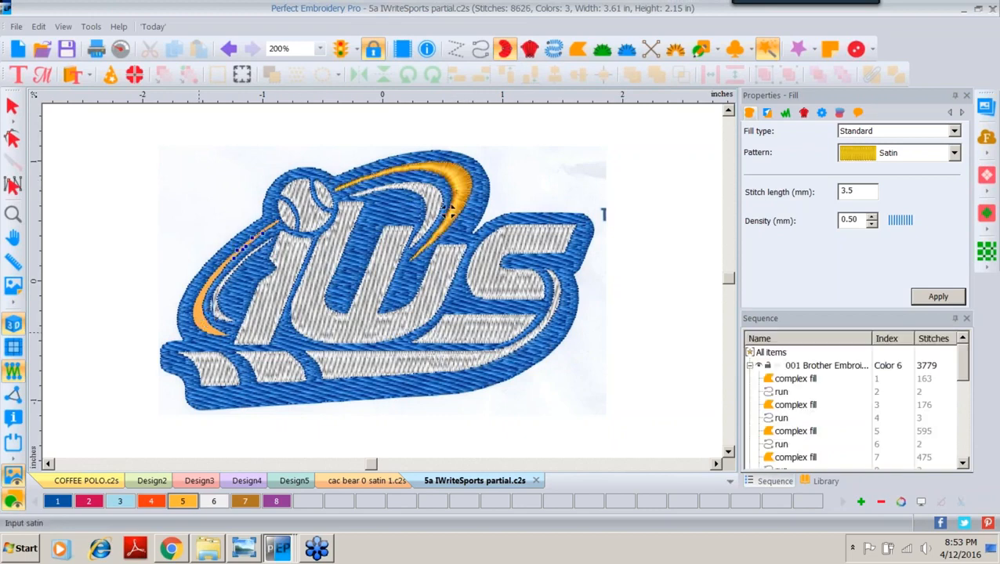
key("Return")
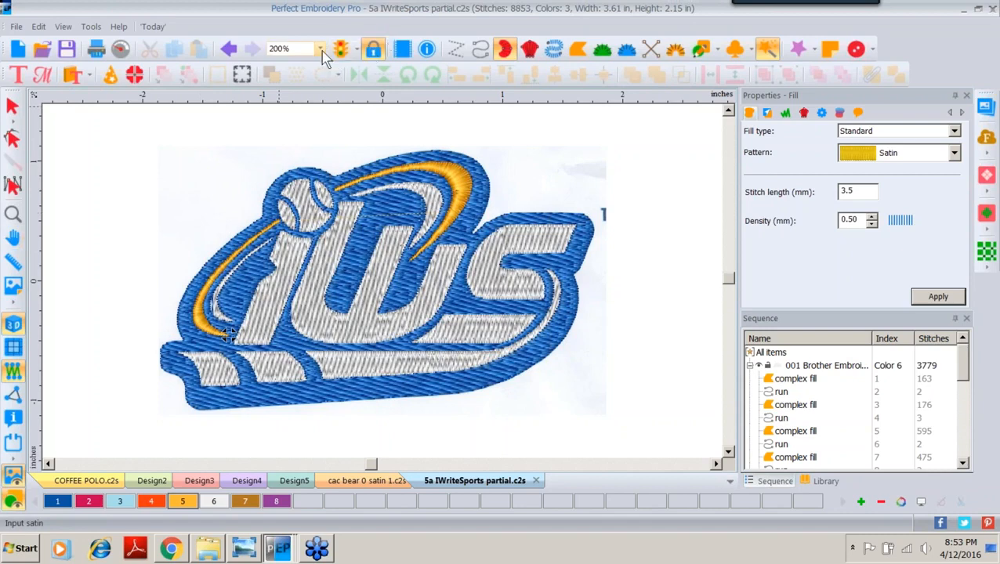
Adjust the IWS backdrop image to its lightest setting.
left_click(320, 49)
left_click(288, 159)
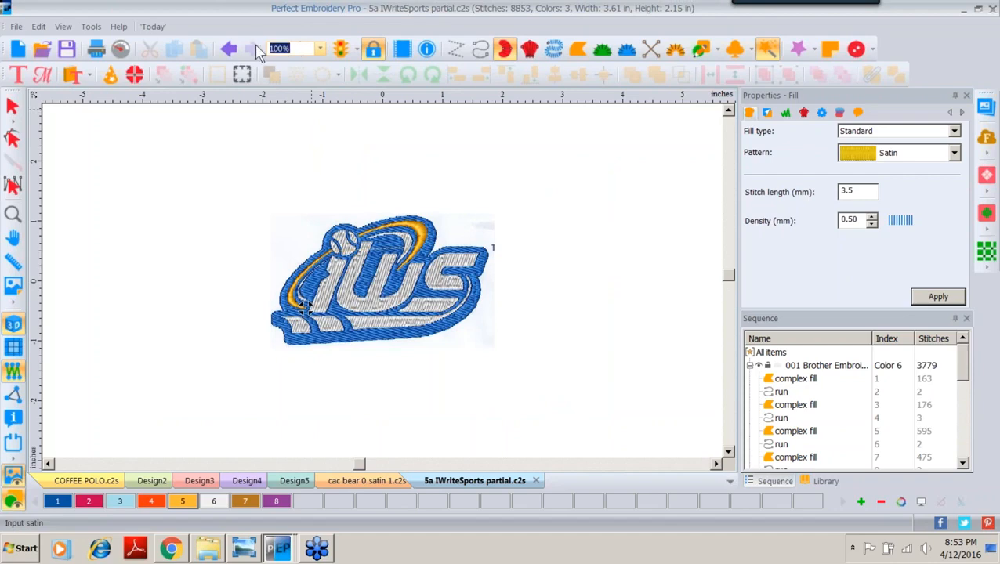
type("150")
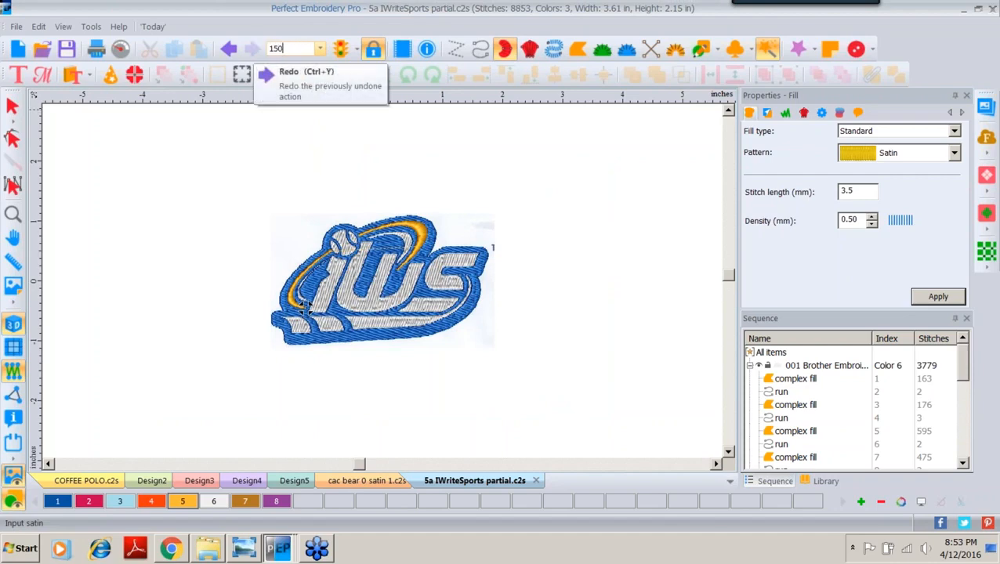
key("Return")
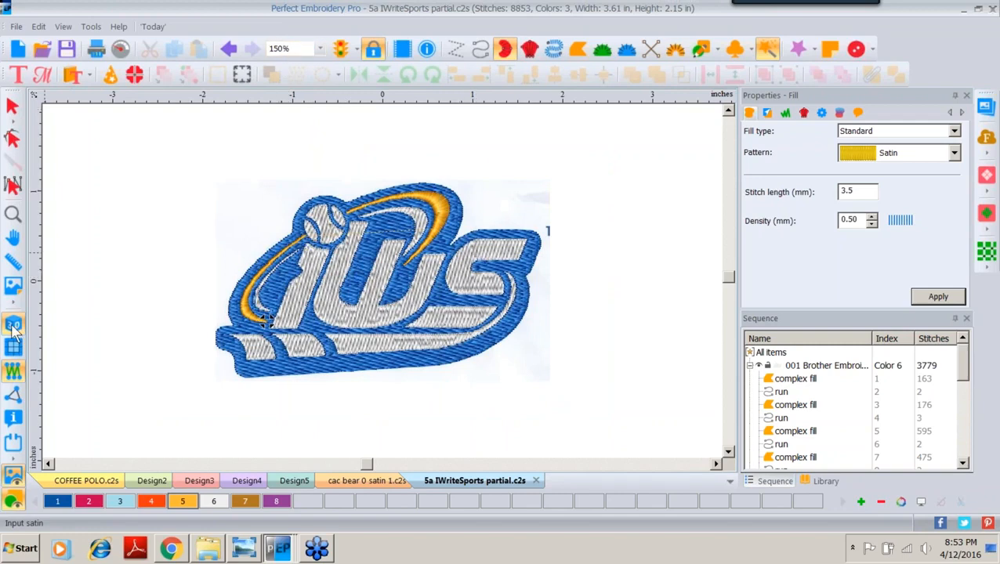
left_click(13, 286)
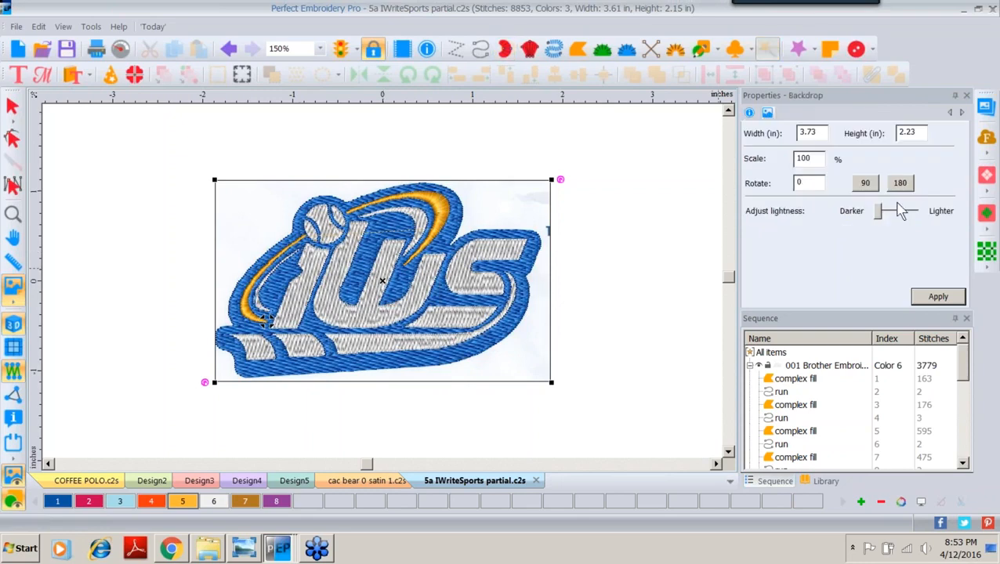
left_click_drag(882, 212, 939, 213)
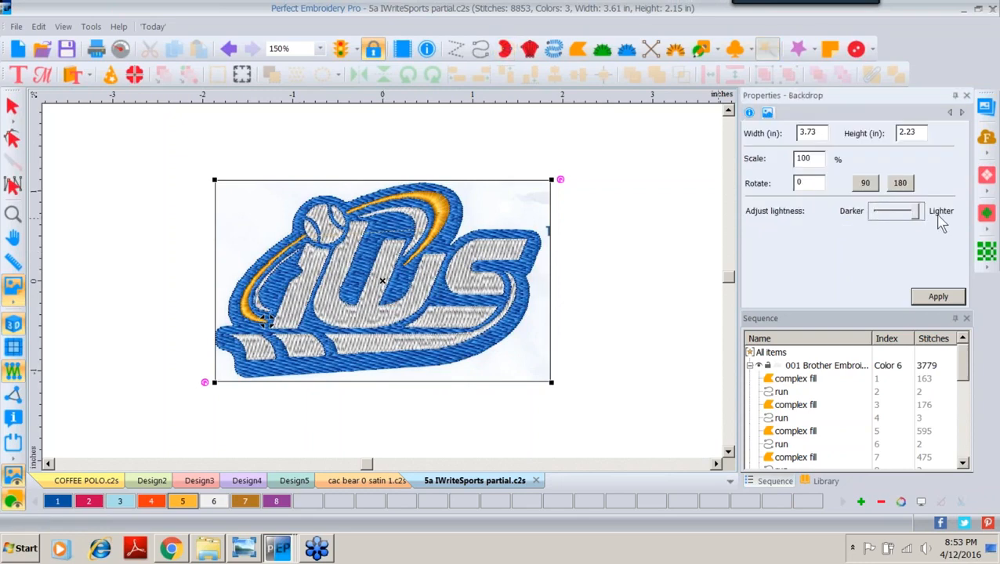
left_click(935, 302)
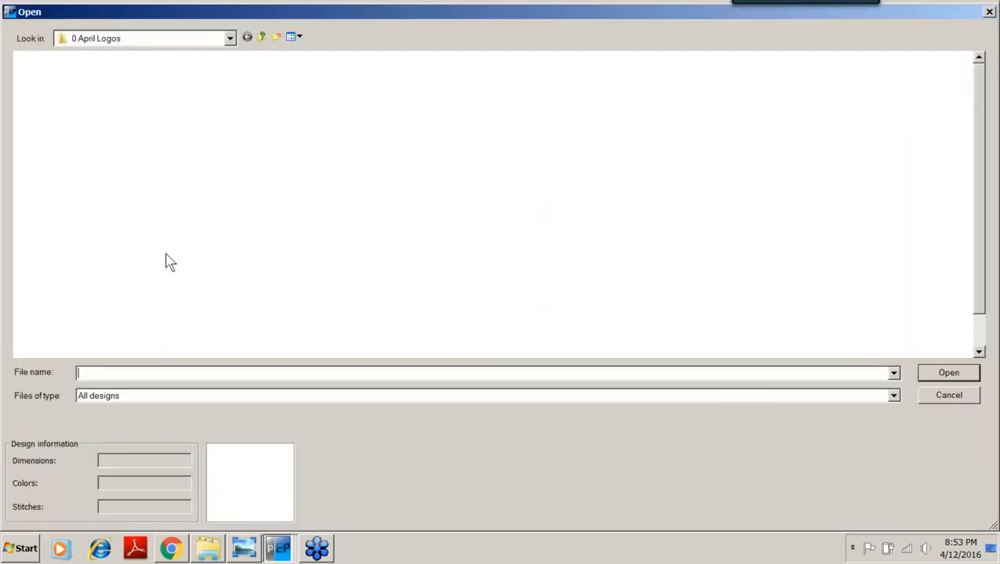
Open the design 6a VILLA play 2.c2s with its stitches in 3D and its logo backdrop shown.
double_click(166, 261)
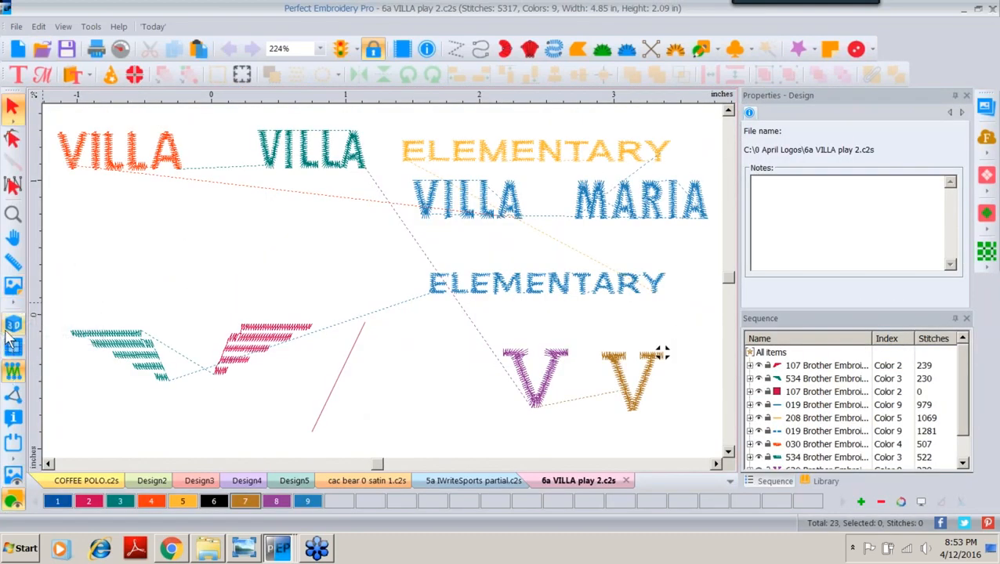
left_click(11, 326)
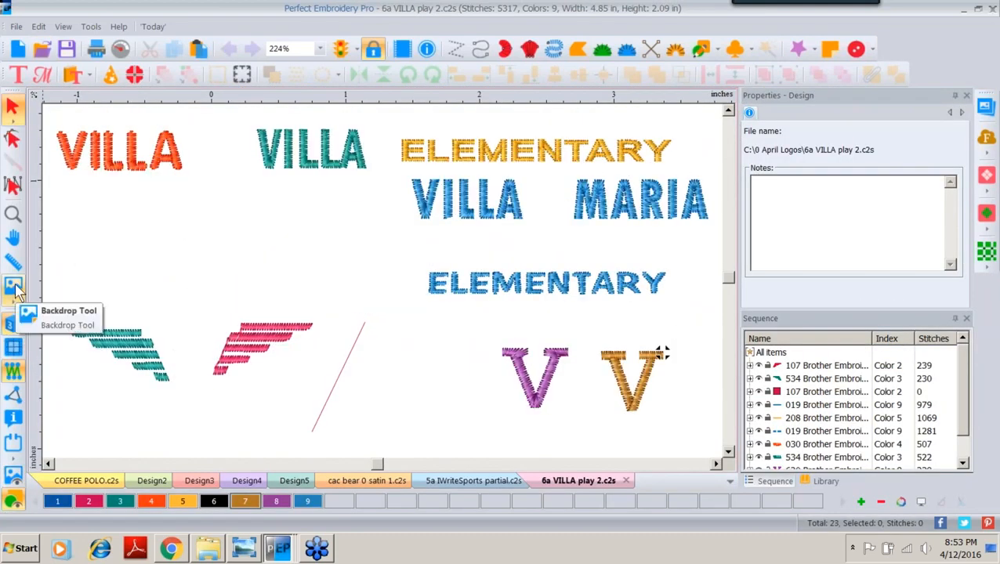
left_click(14, 289)
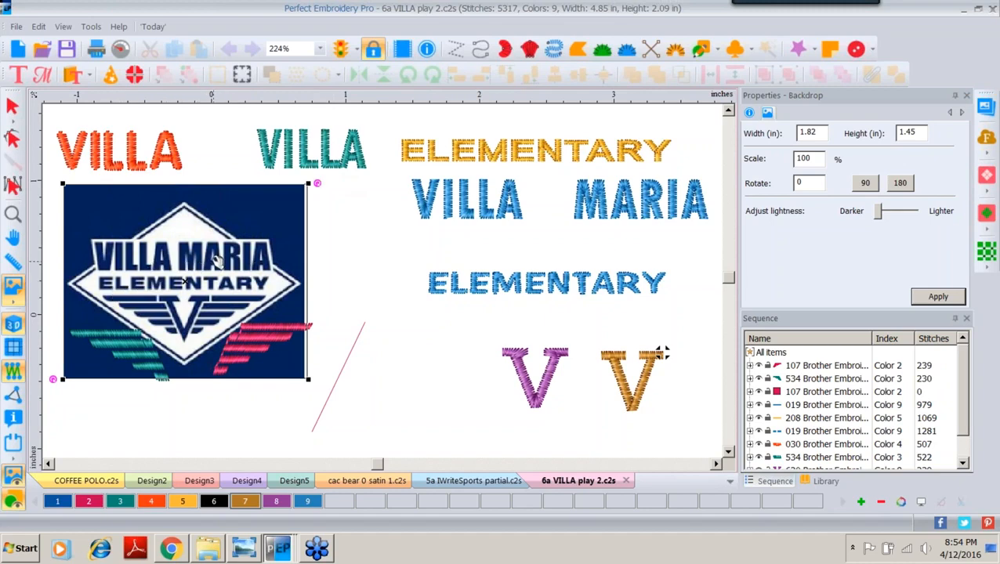
Examine the text properties of the blue VILLA lettering and the purple V.
left_click(12, 106)
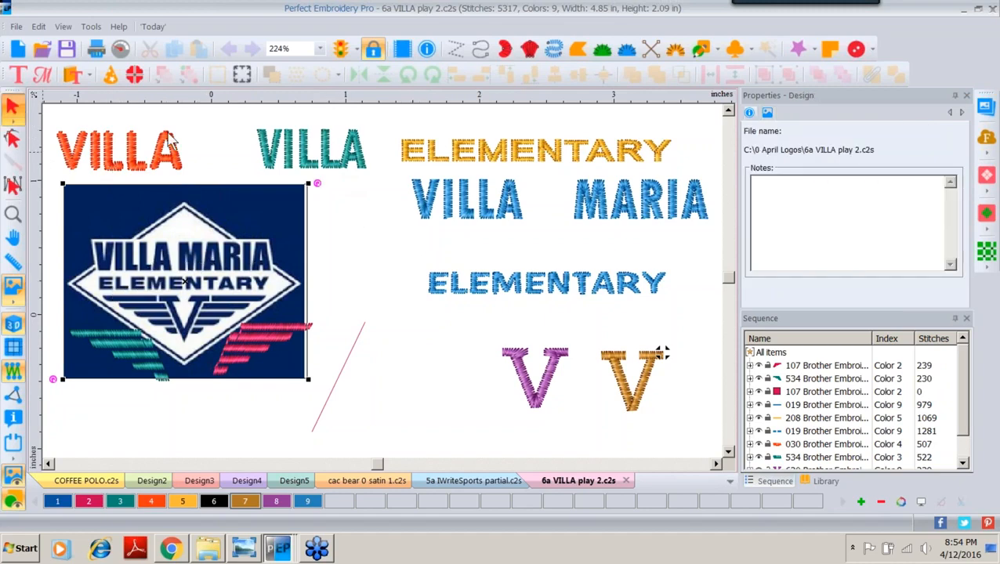
left_click(484, 218)
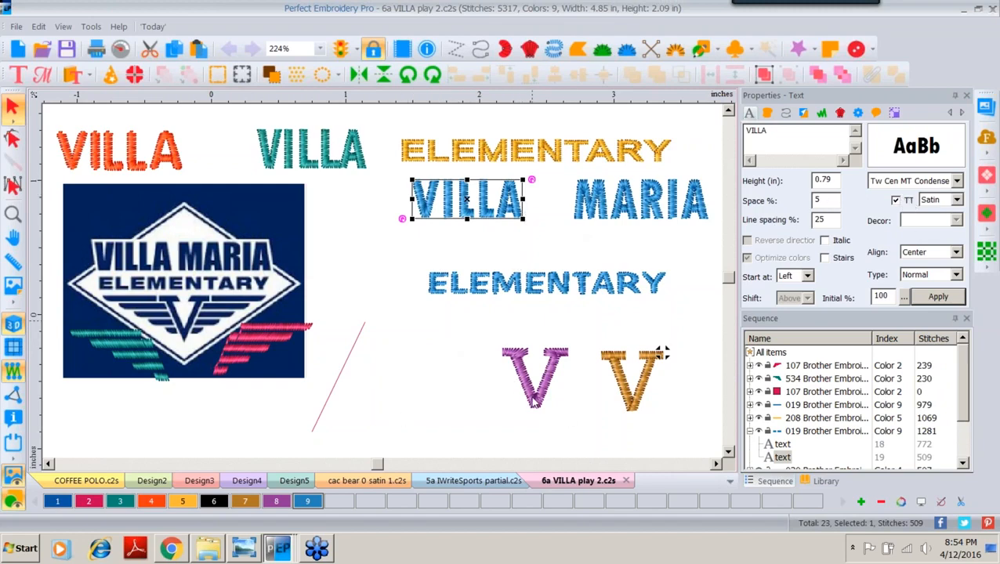
left_click(533, 395)
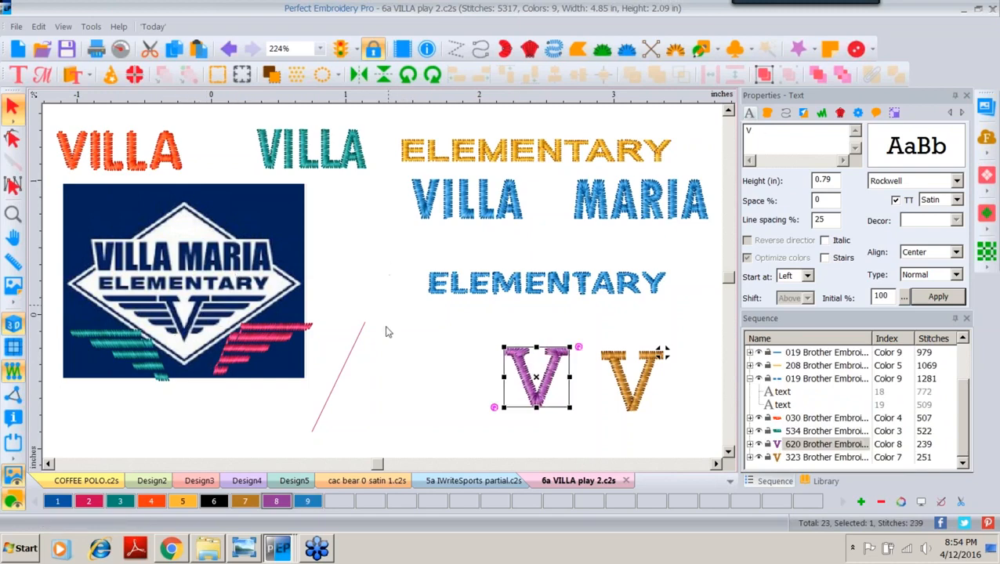
Move the diagonal line artwork onto the V of the backdrop logo, aligned with its slanted right stroke.
left_click(12, 213)
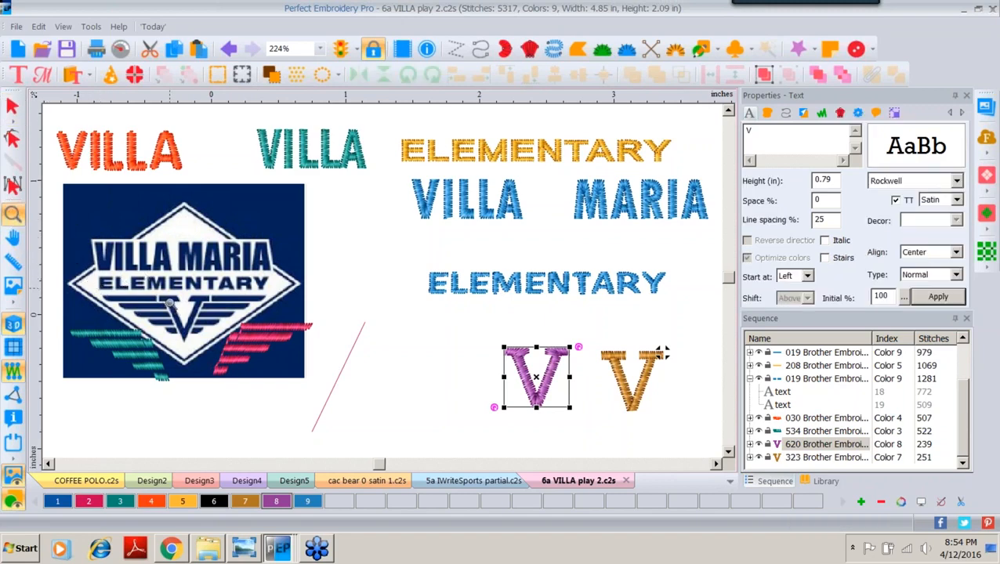
left_click(170, 302)
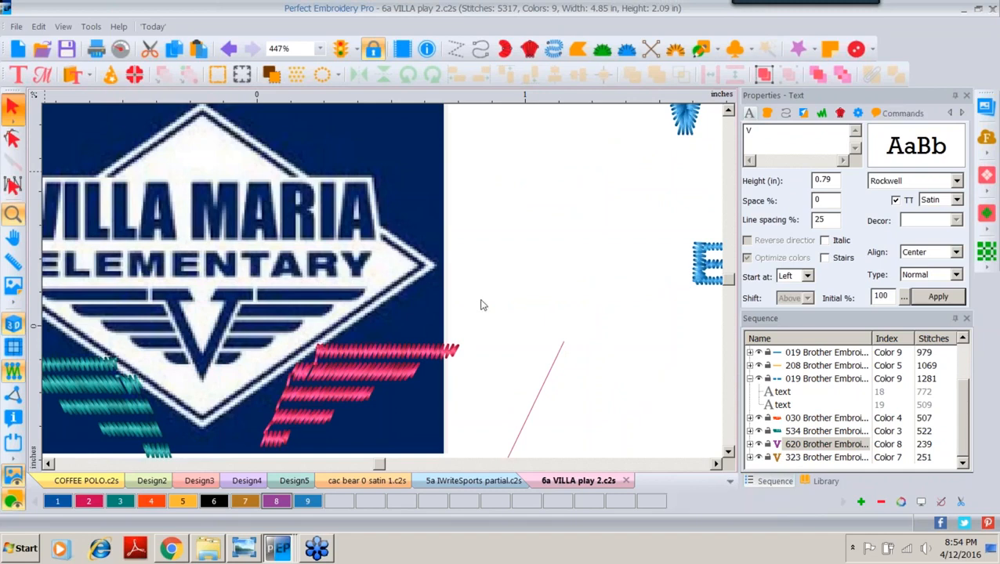
left_click_drag(547, 373, 258, 287)
left_click(13, 215)
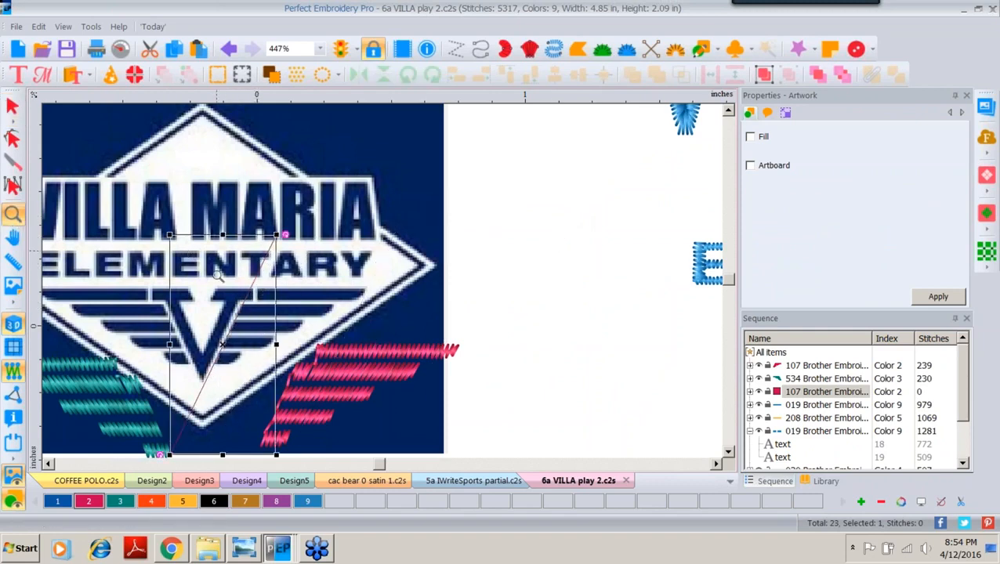
left_click(240, 334)
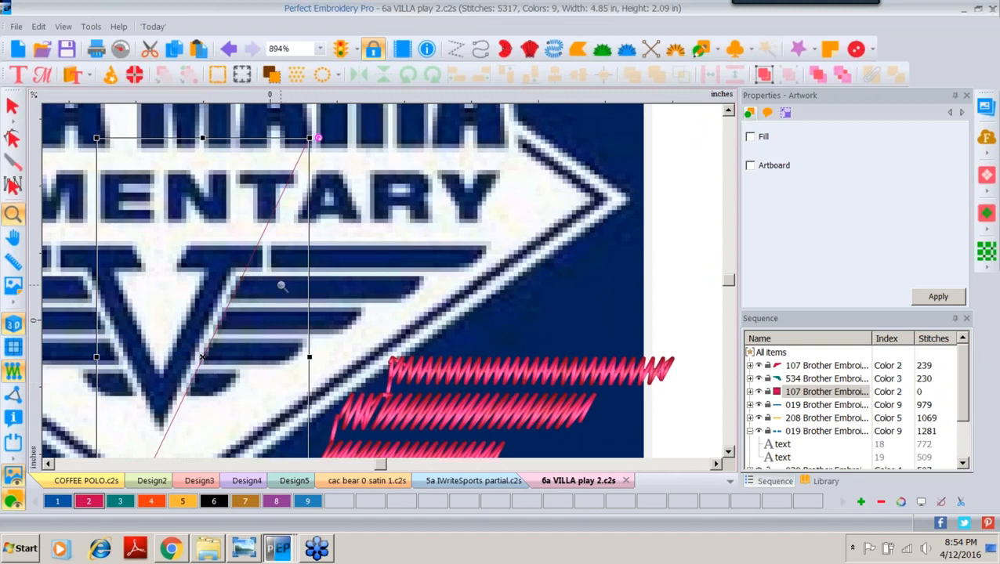
Examine the pink wing's stitch group and the teal wing's stitch group beside the backdrop logo.
left_click(12, 106)
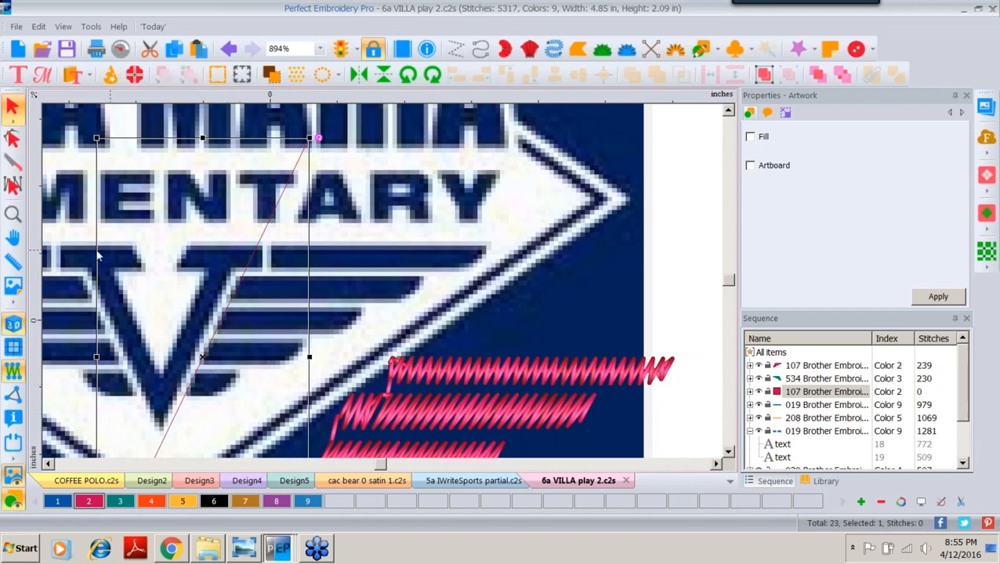
left_click(14, 216)
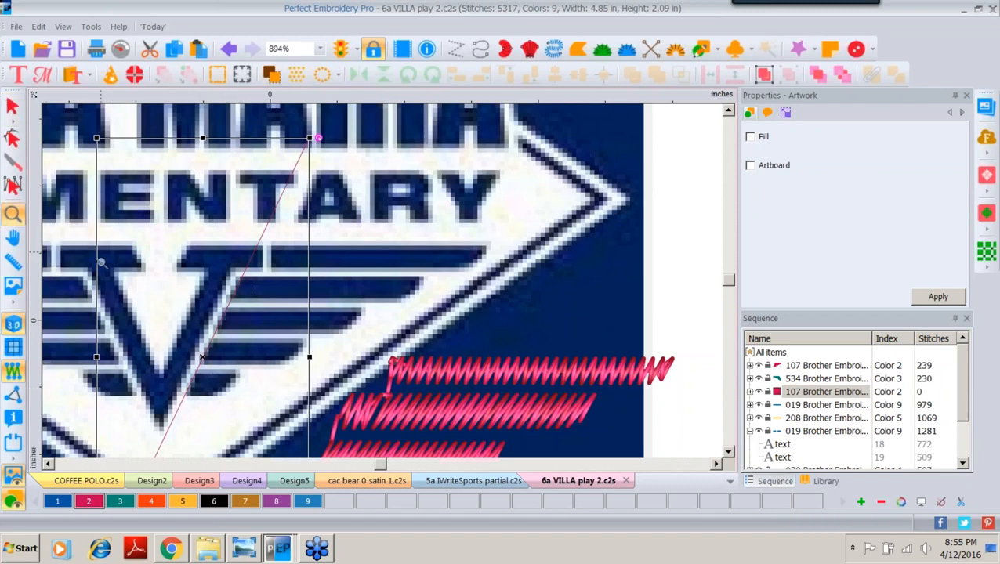
right_click(101, 262)
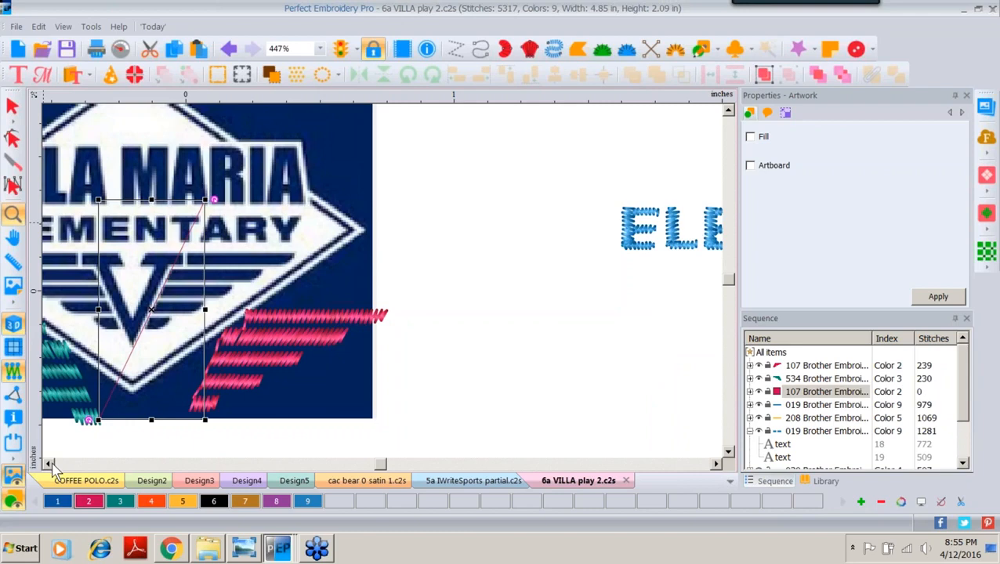
left_click(48, 464)
left_click(49, 464)
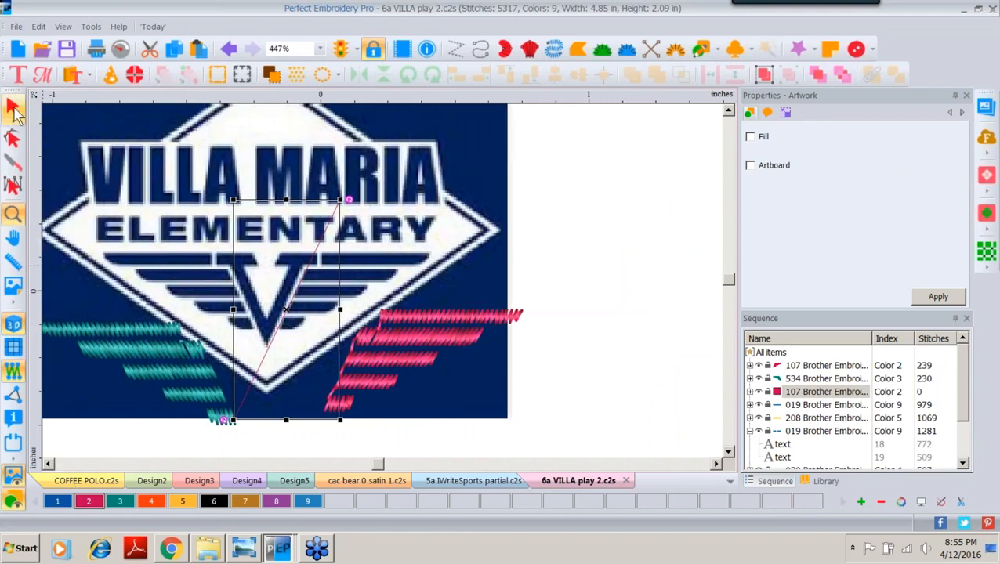
left_click(12, 106)
left_click(612, 352)
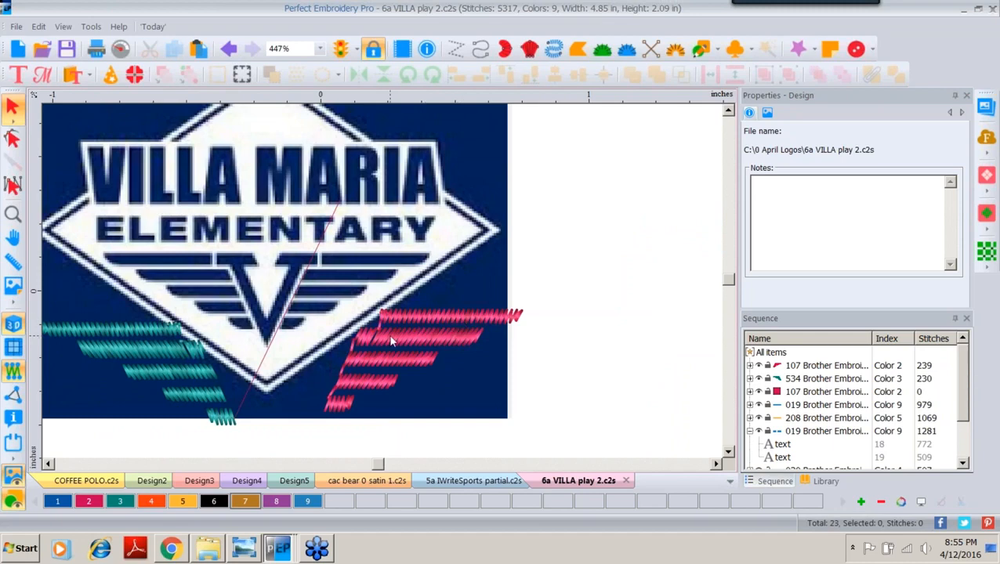
left_click(819, 366)
left_click(435, 342)
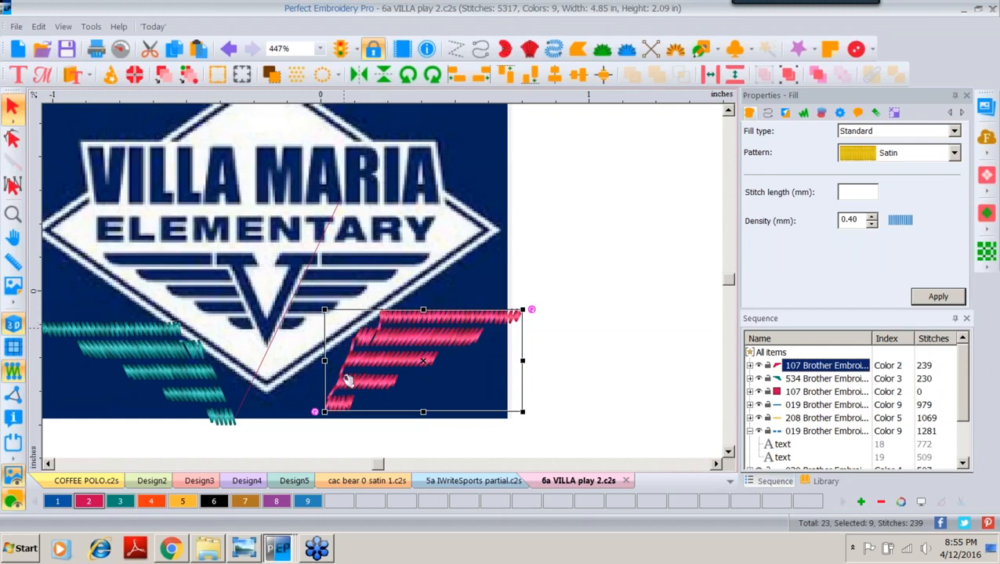
left_click(138, 360)
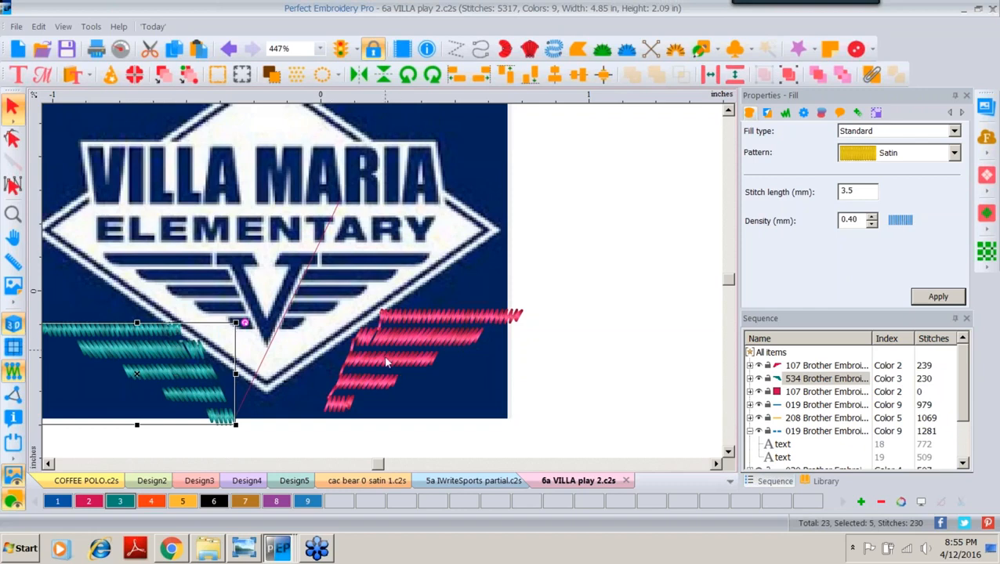
Open the design 6b Villa complete.c2s and show its stitches in 3D.
left_click(12, 213)
right_click(350, 210)
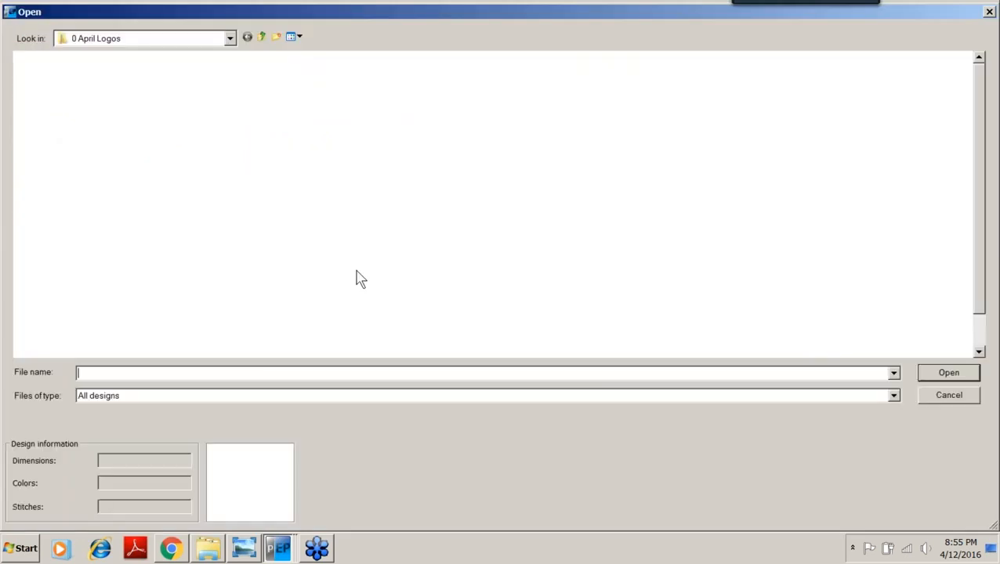
left_click(222, 213)
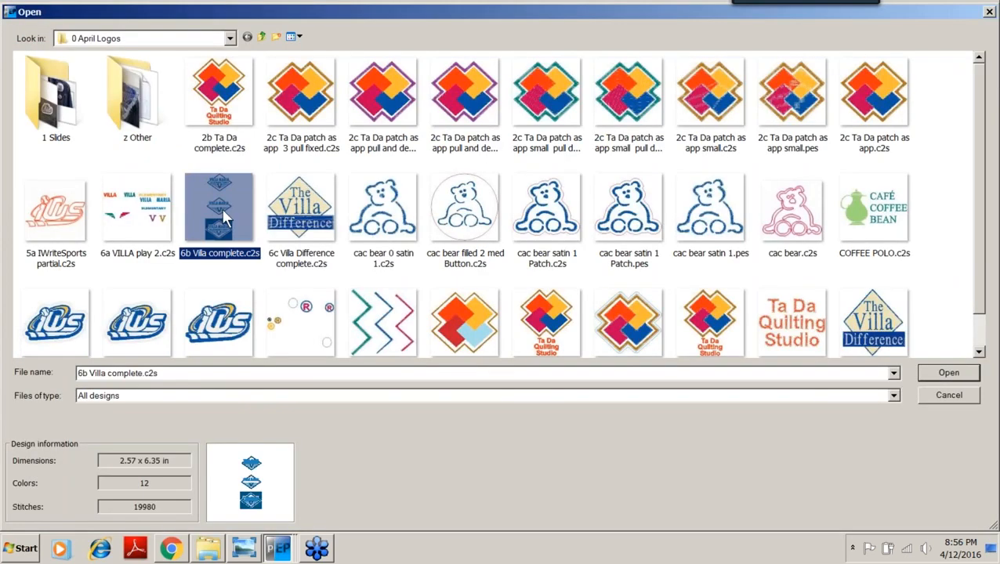
double_click(221, 208)
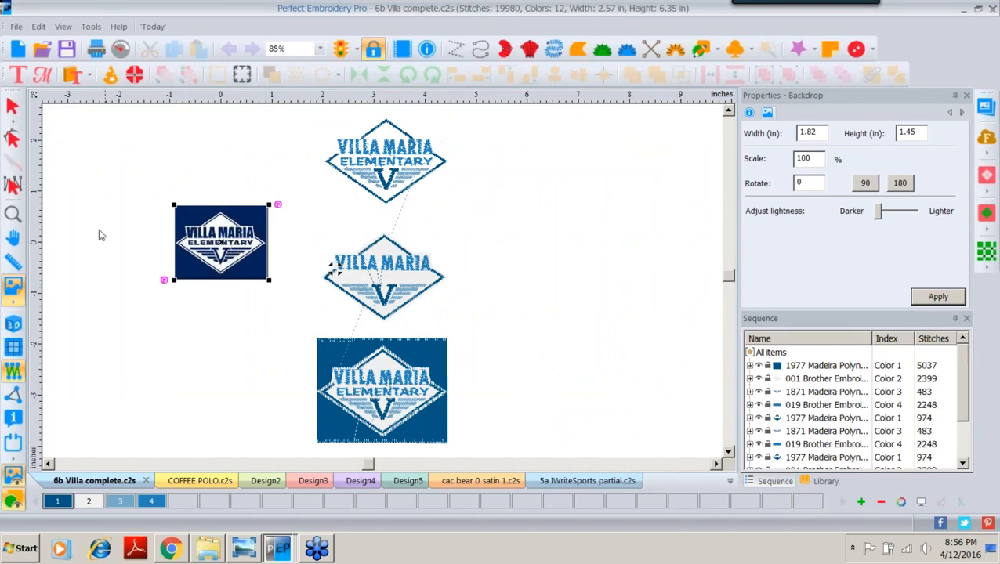
left_click(16, 323)
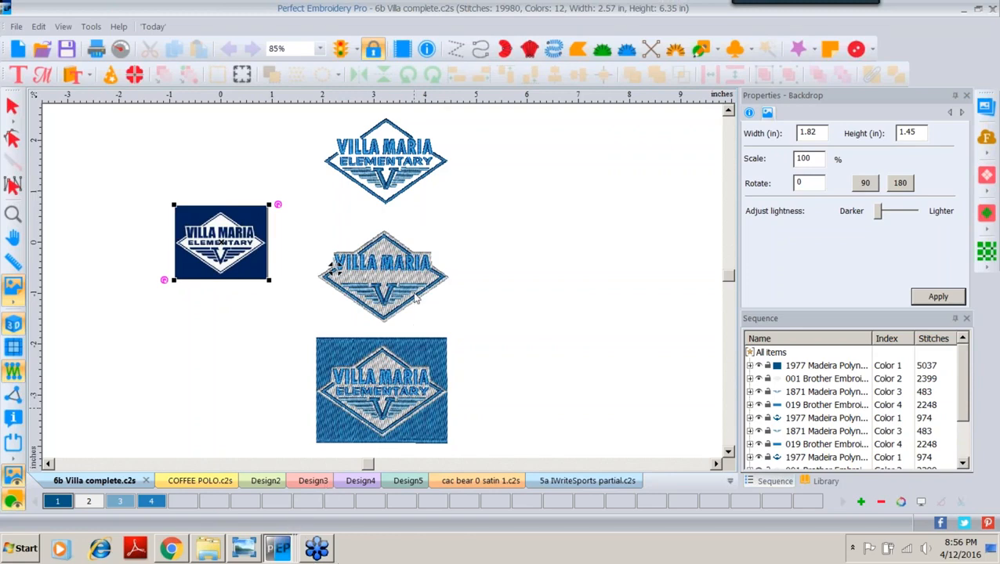
Switch to Windows Photo Viewer and look through the slides from 4b Satin vs Classic.png to 9 buttons.png.
left_click(280, 553)
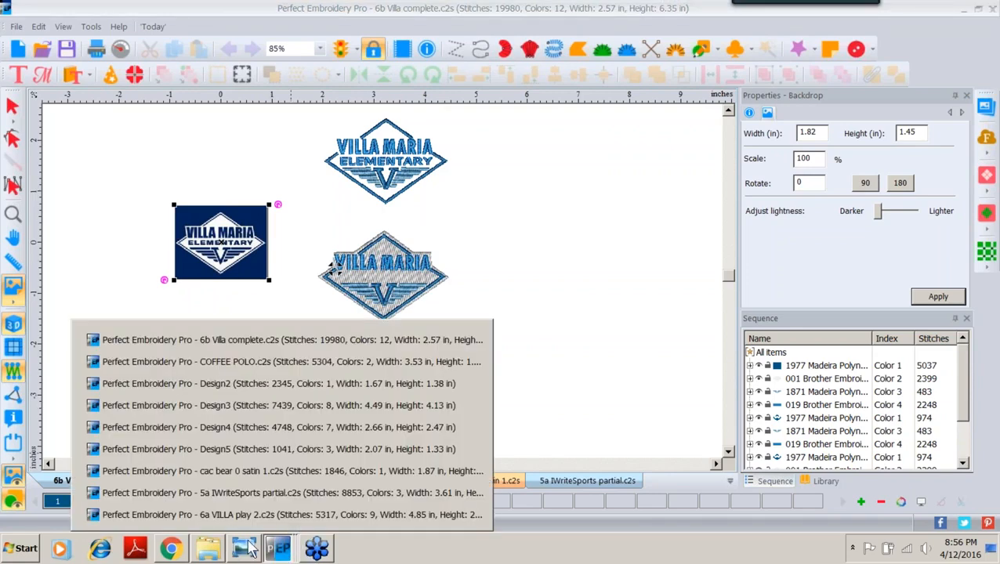
left_click(246, 549)
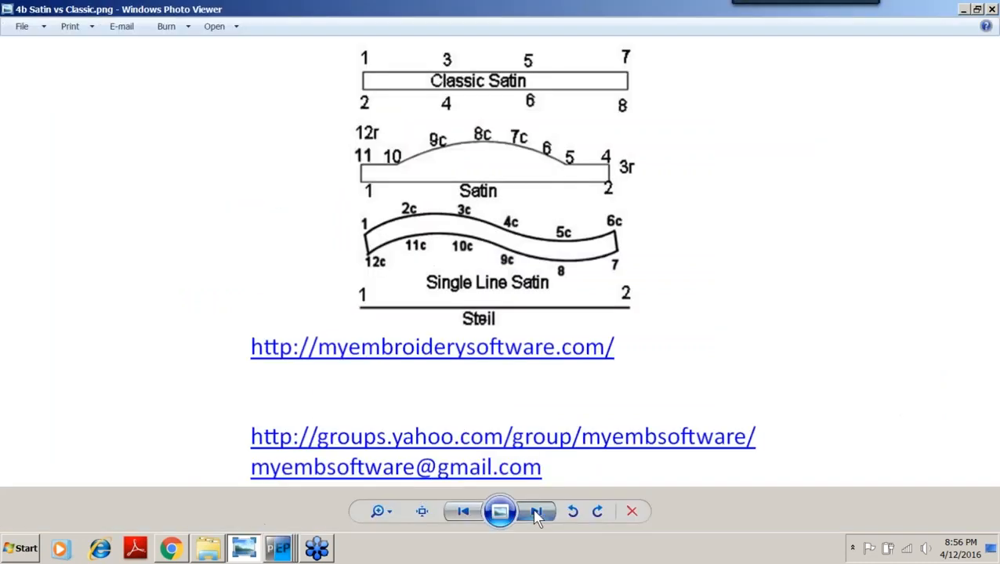
left_click(536, 514)
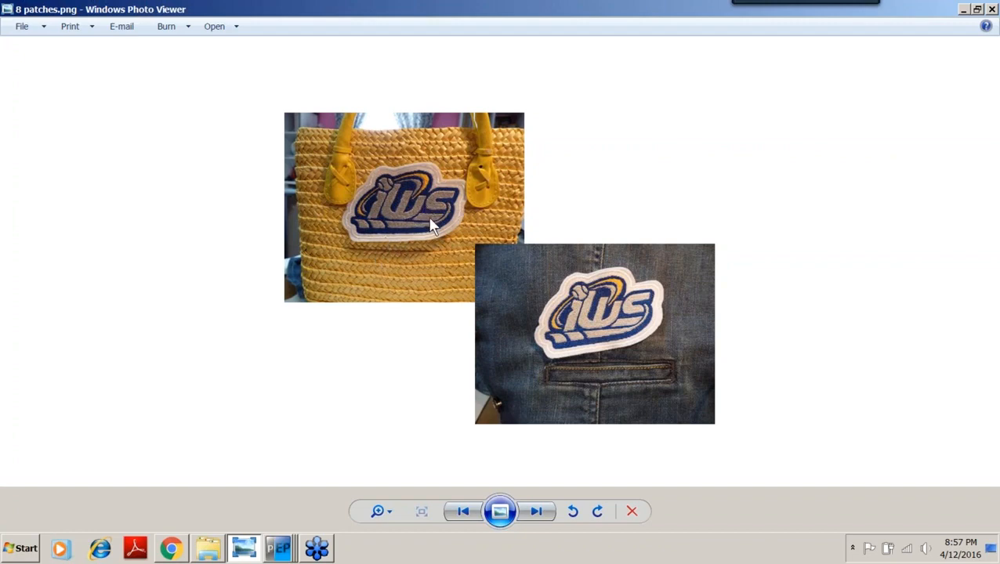
left_click(533, 510)
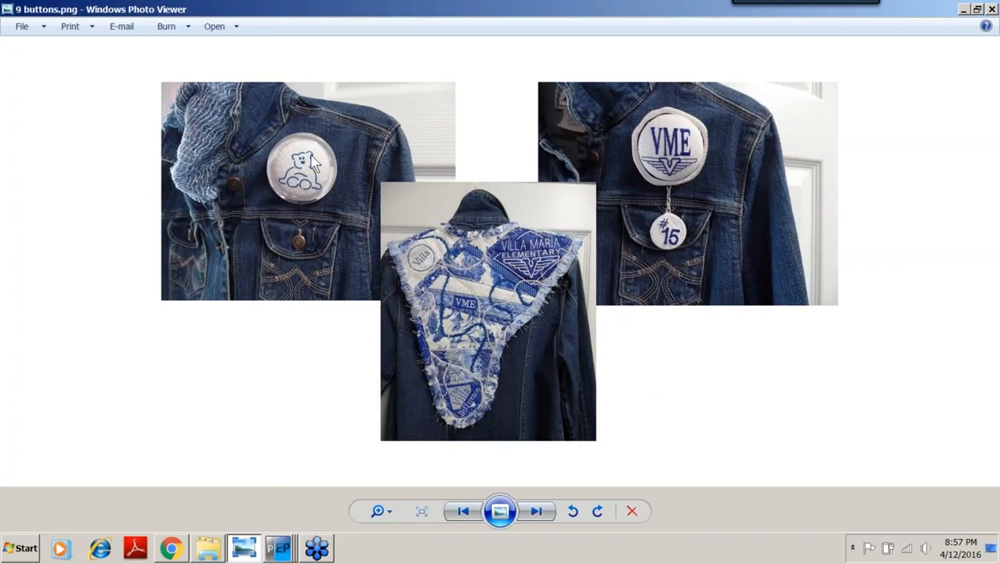